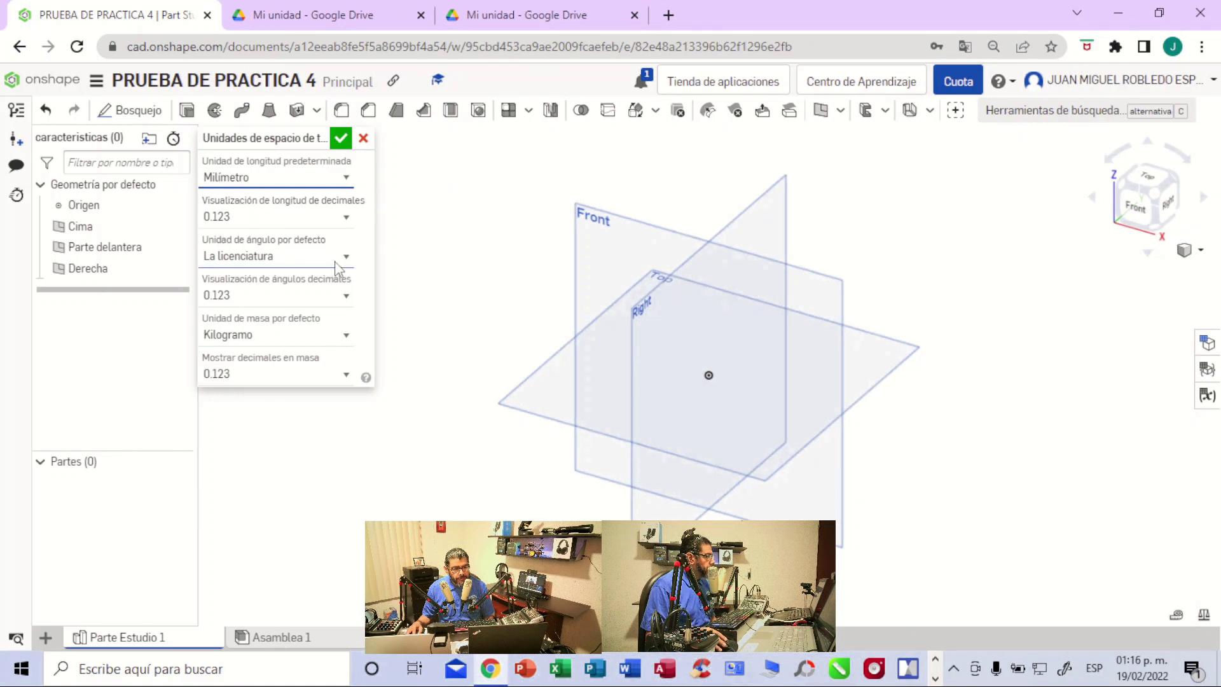
- Accept the workspace units with millimetres as length unit and start a sketch on the Front plane, viewed face-on
left_click(342, 145)
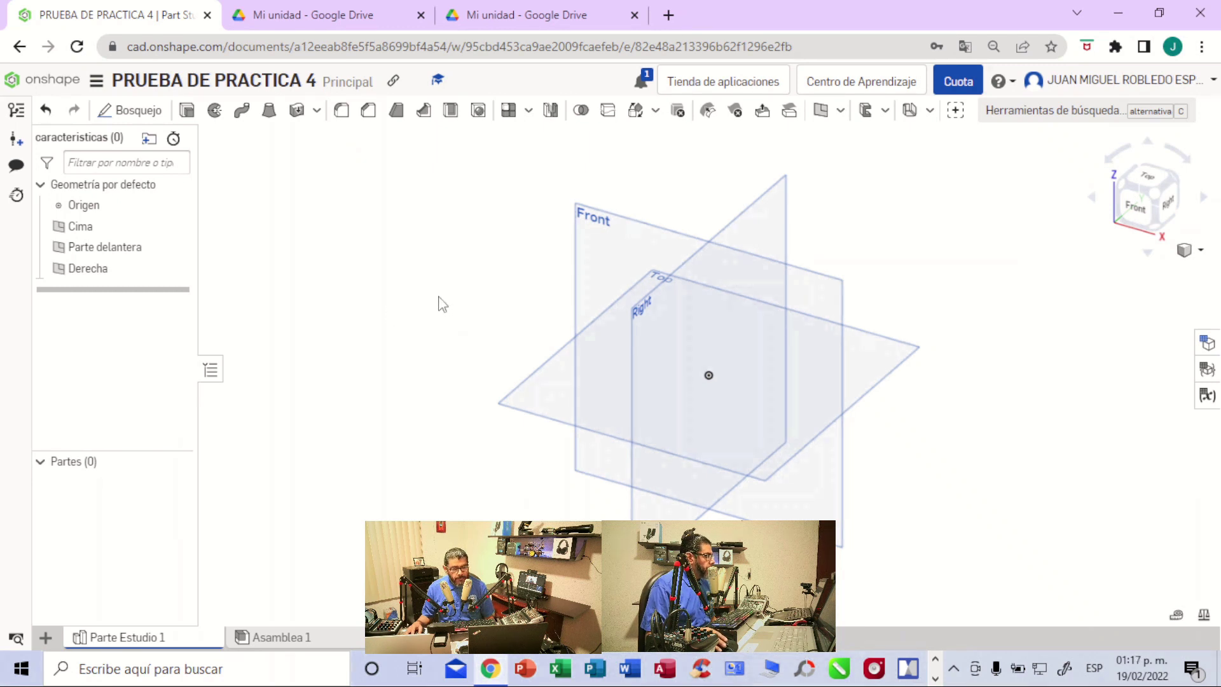
left_click(591, 270)
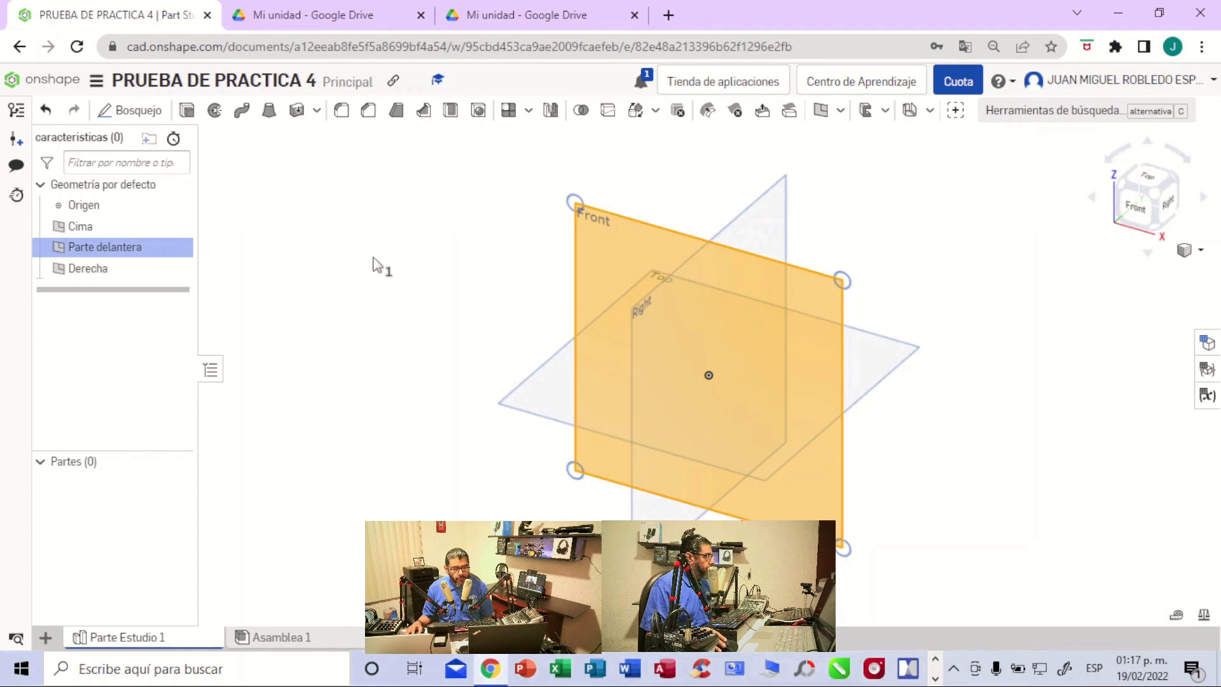
left_click(147, 113)
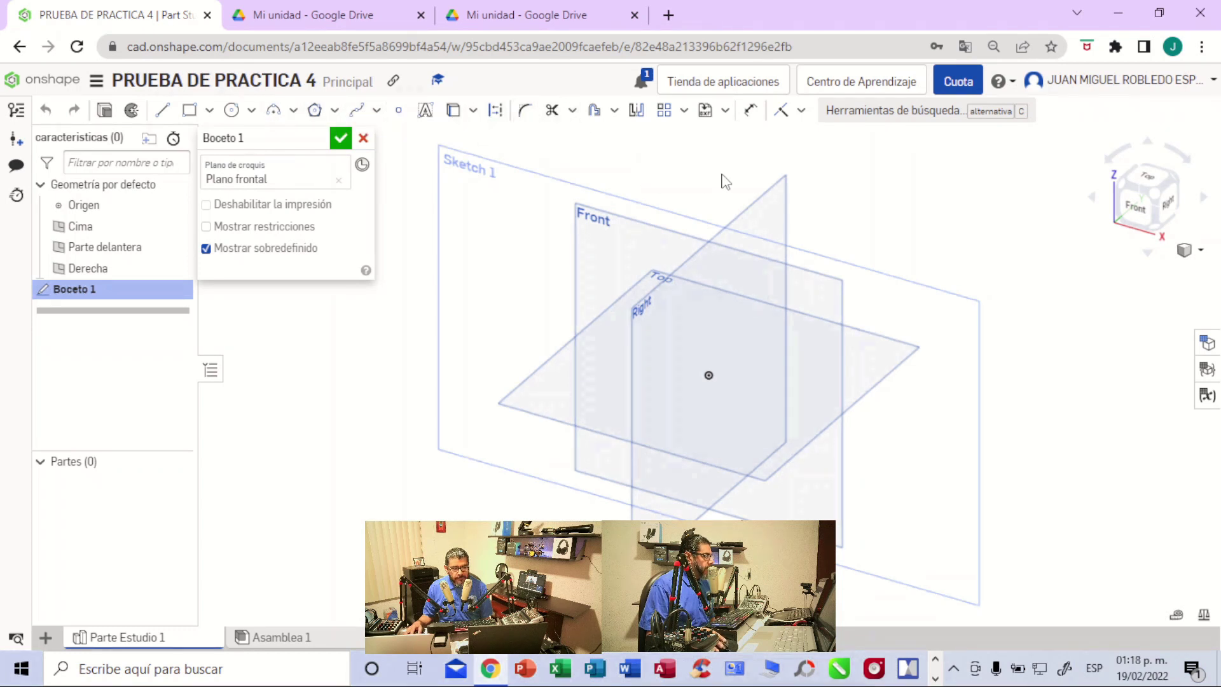
left_click(1148, 205)
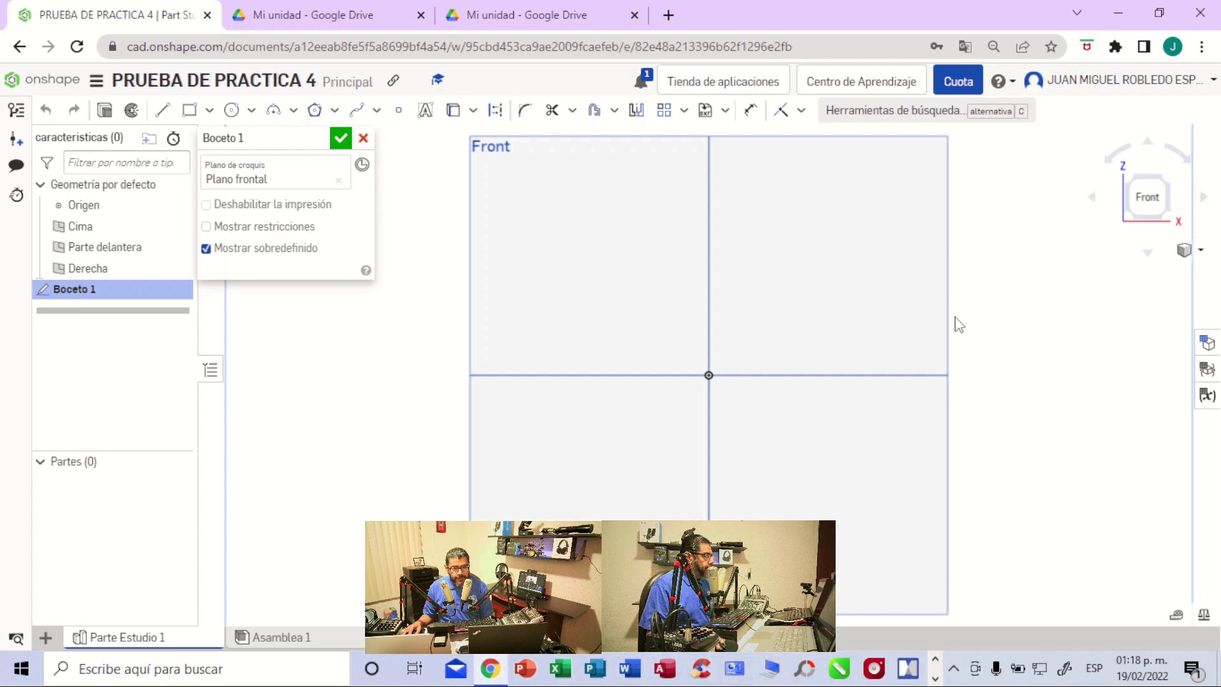
- Switch to the practice drawing PDF in Google Drive, examine the bracket's views and dimensions, and return to the Onshape sketch
left_click(532, 17)
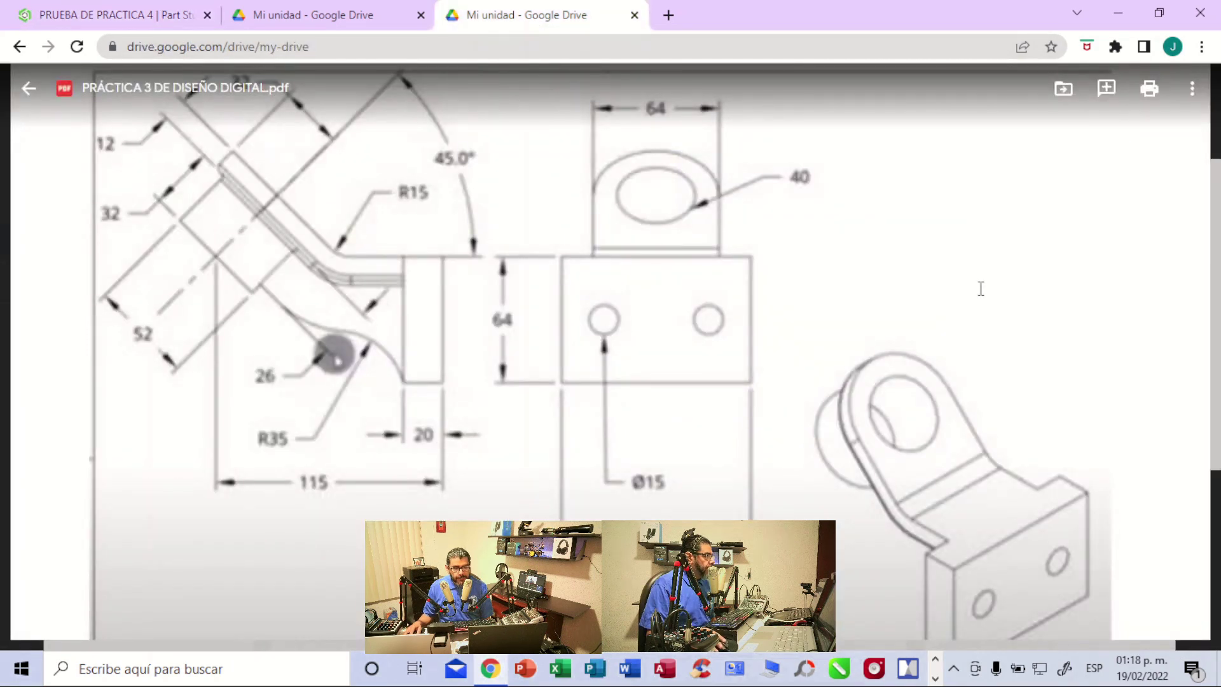
scroll(981, 288, "down", 1)
scroll(981, 288, "down", 1)
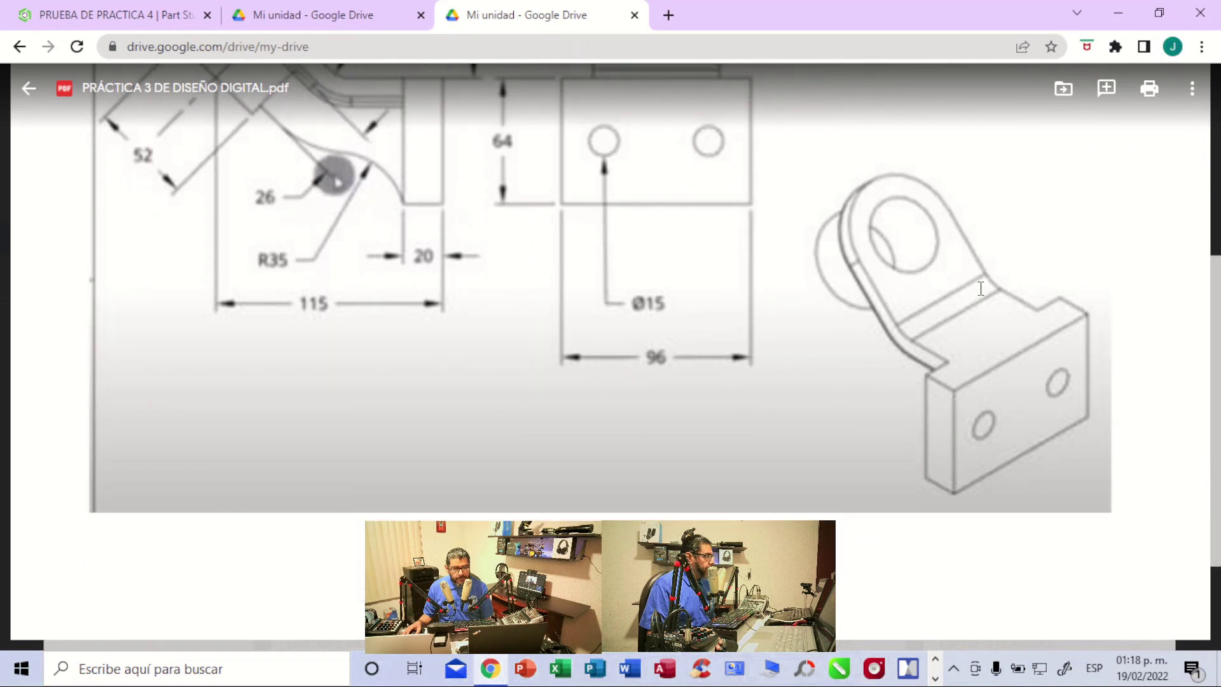
scroll(981, 288, "up", 1)
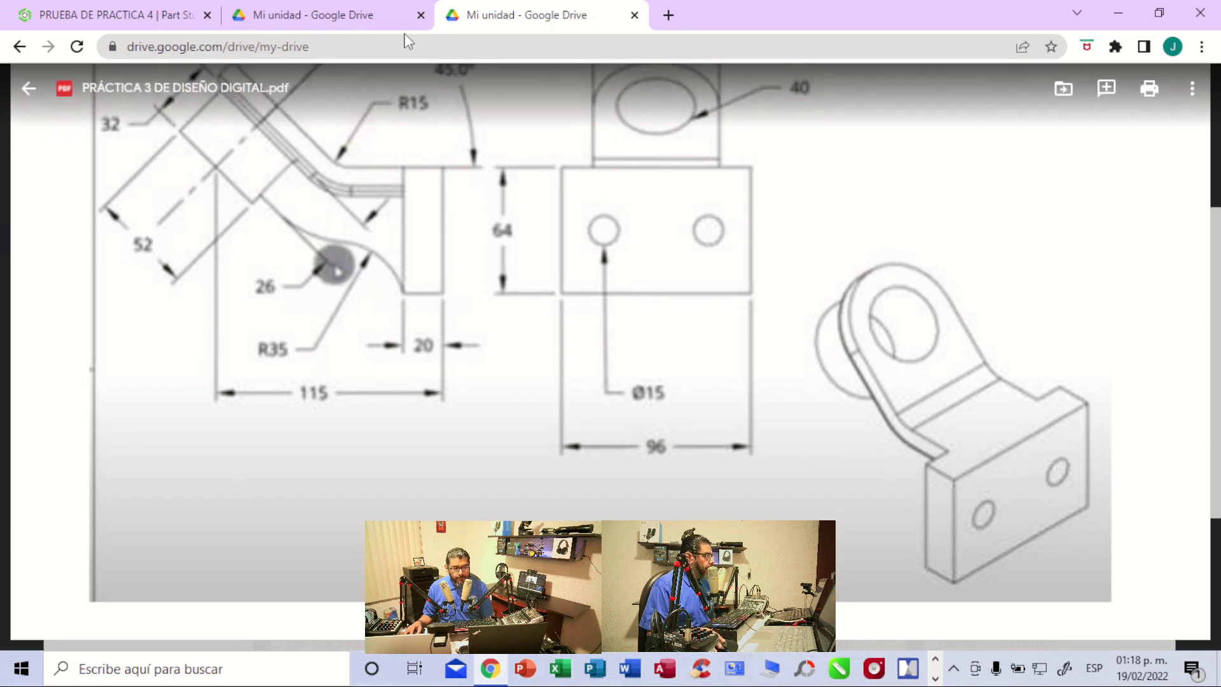
left_click(160, 19)
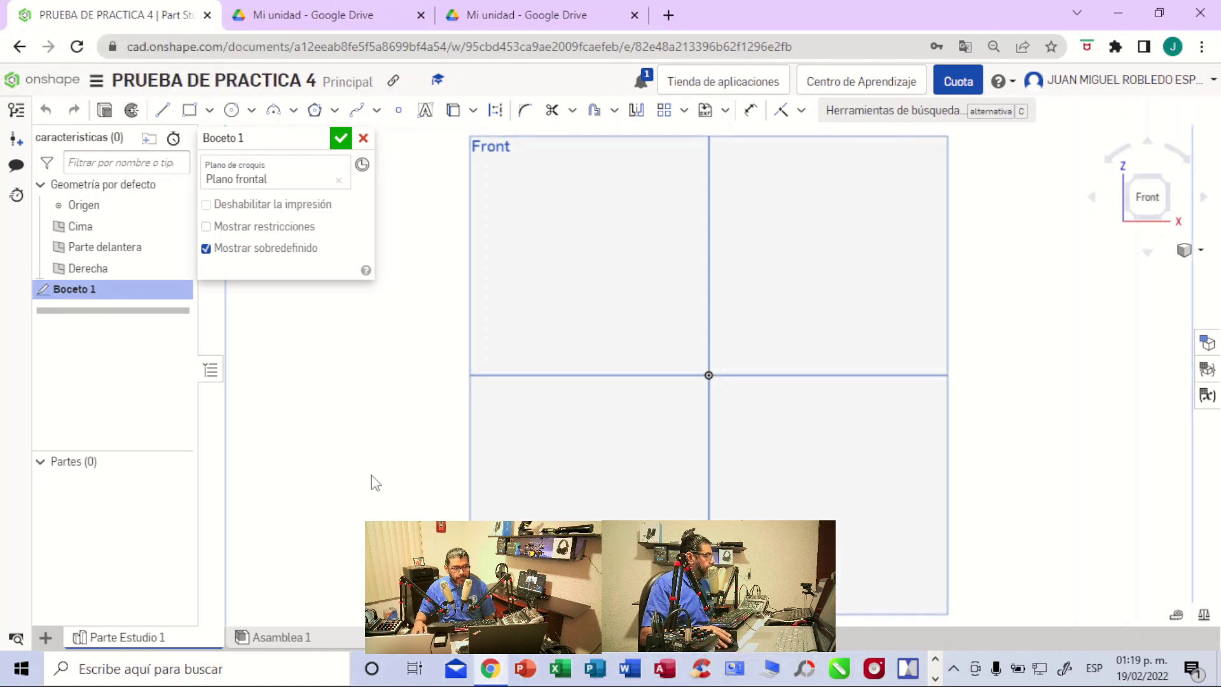
- Sketch a corner rectangle about 26 mm wide and 60 mm high, extending down and to the right from the origin
left_click(209, 113)
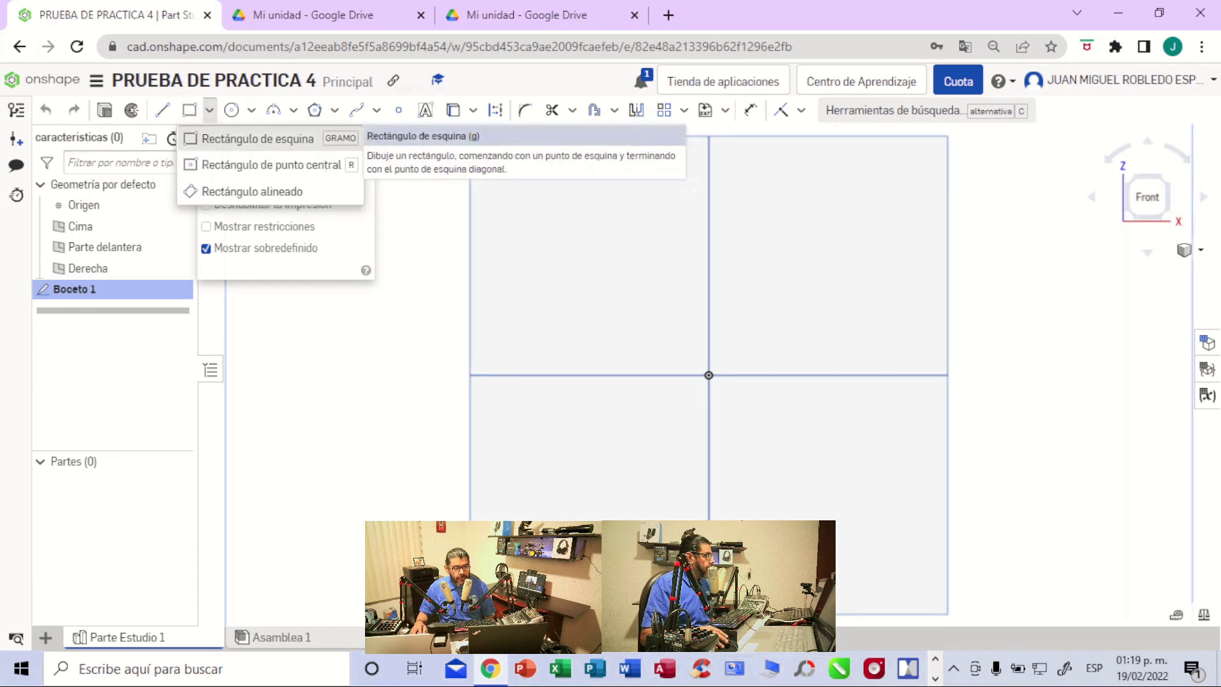
left_click(255, 139)
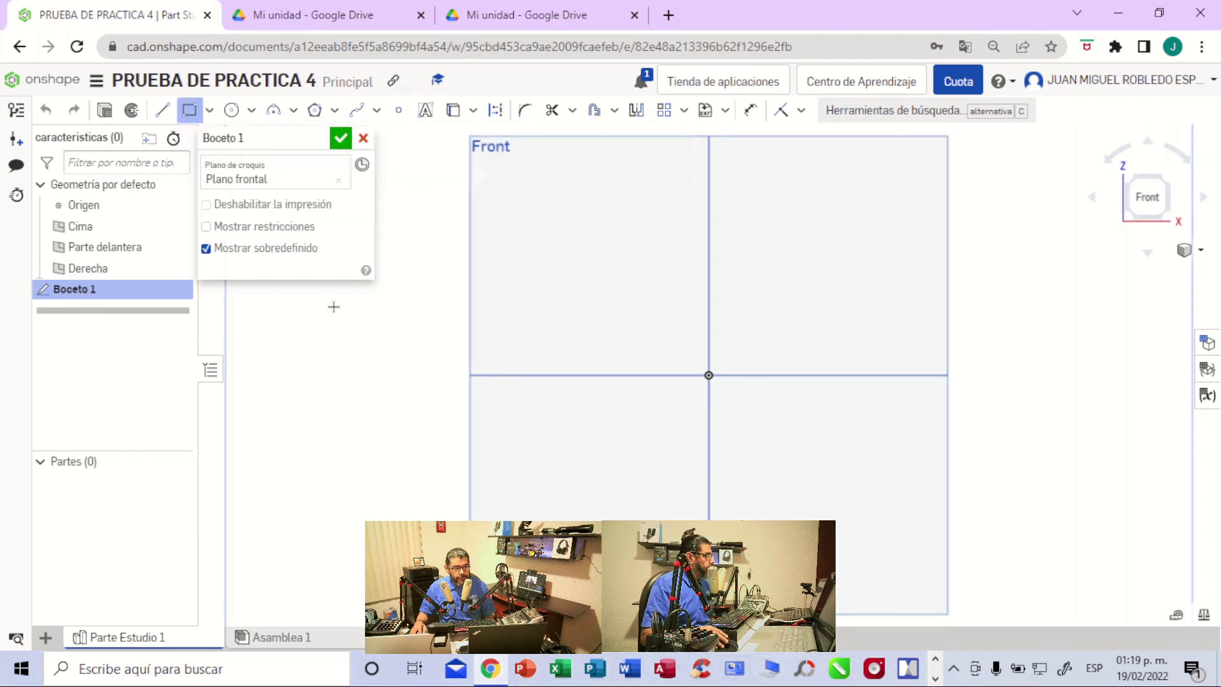
left_click(708, 375)
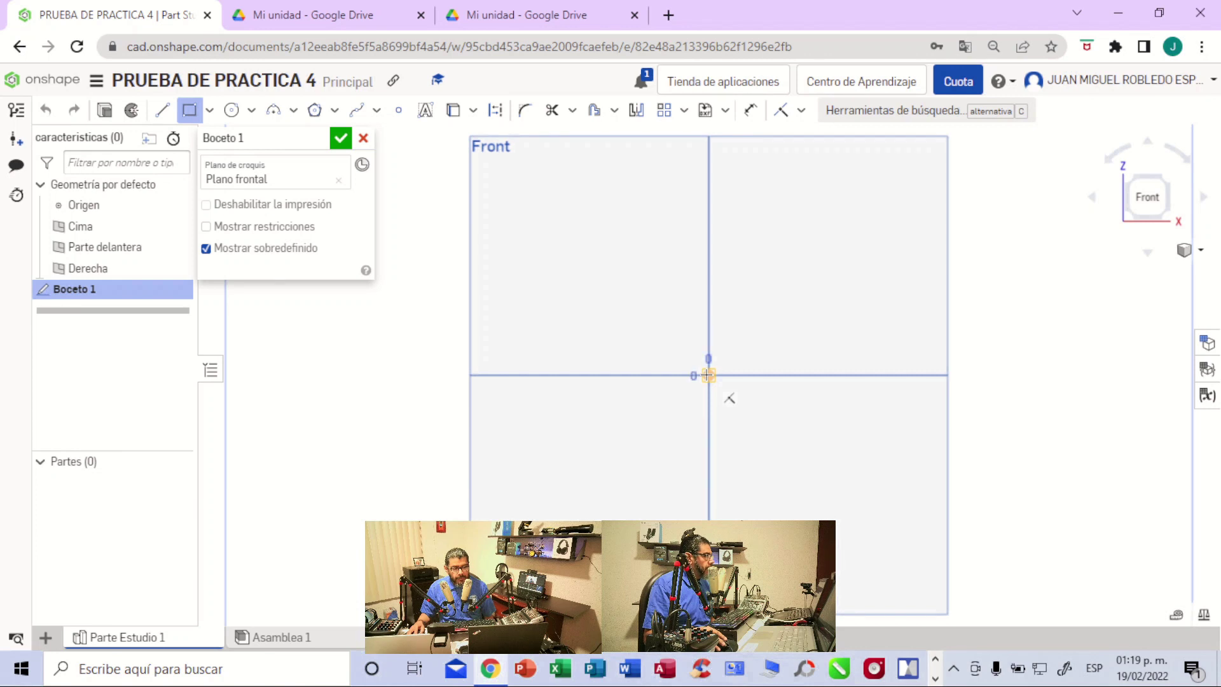
left_click(738, 419)
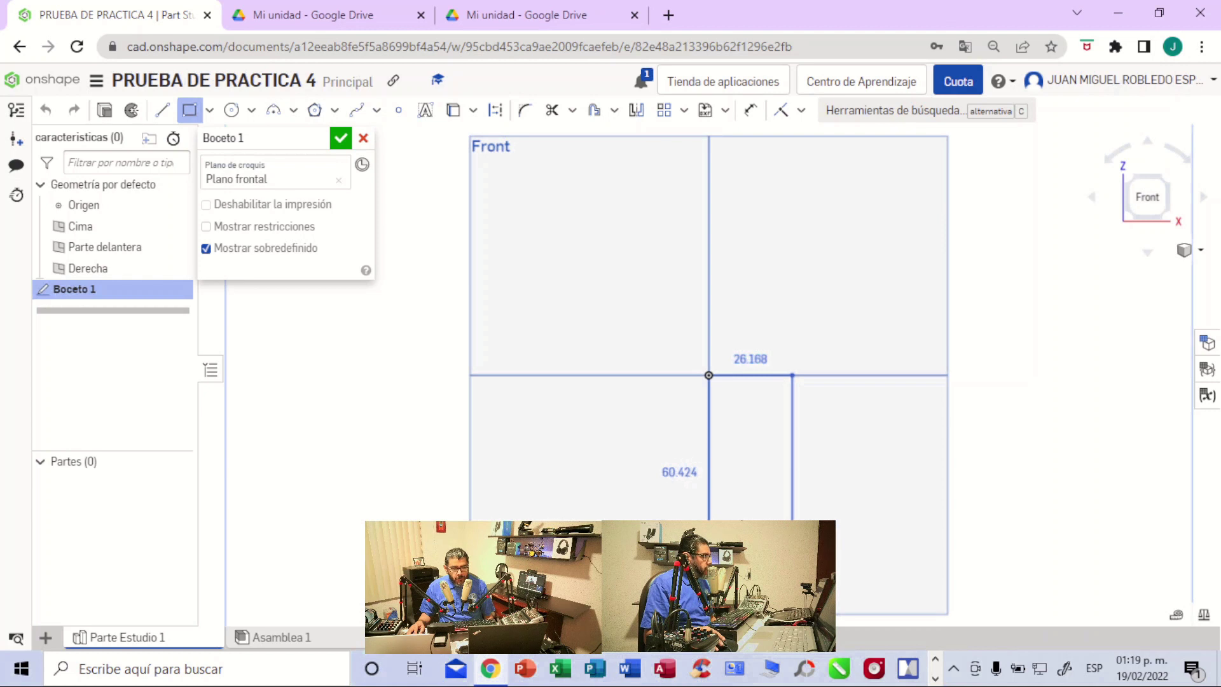
left_click(792, 568)
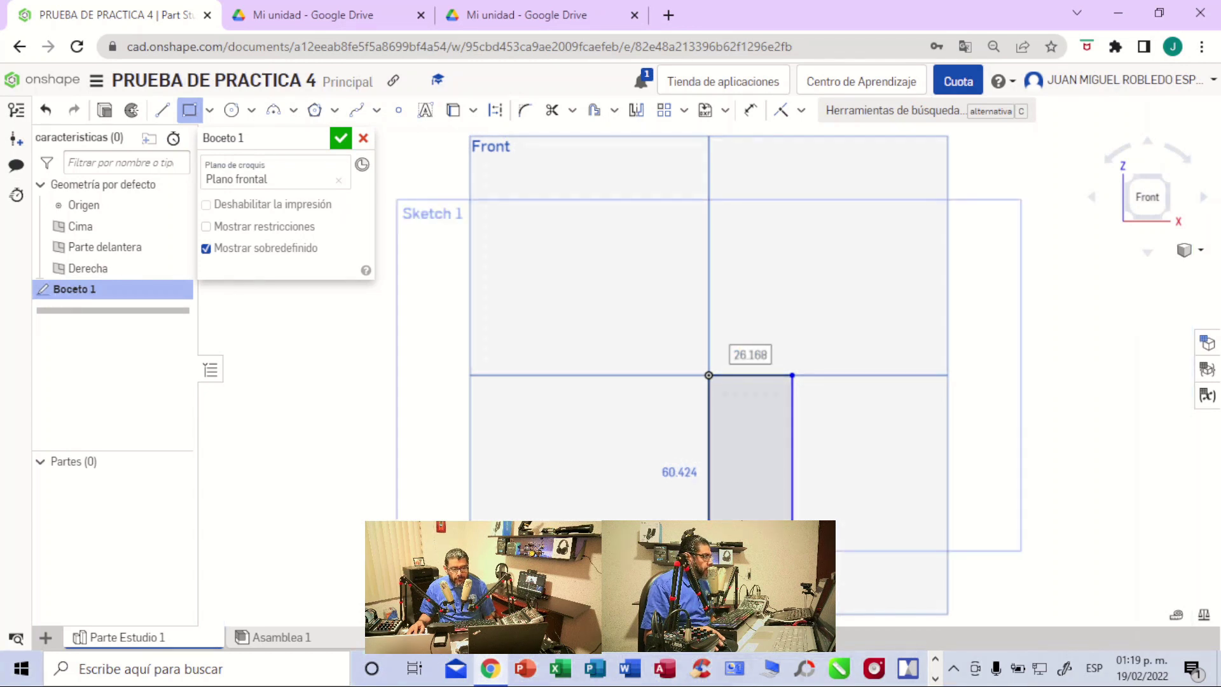
key("Tab")
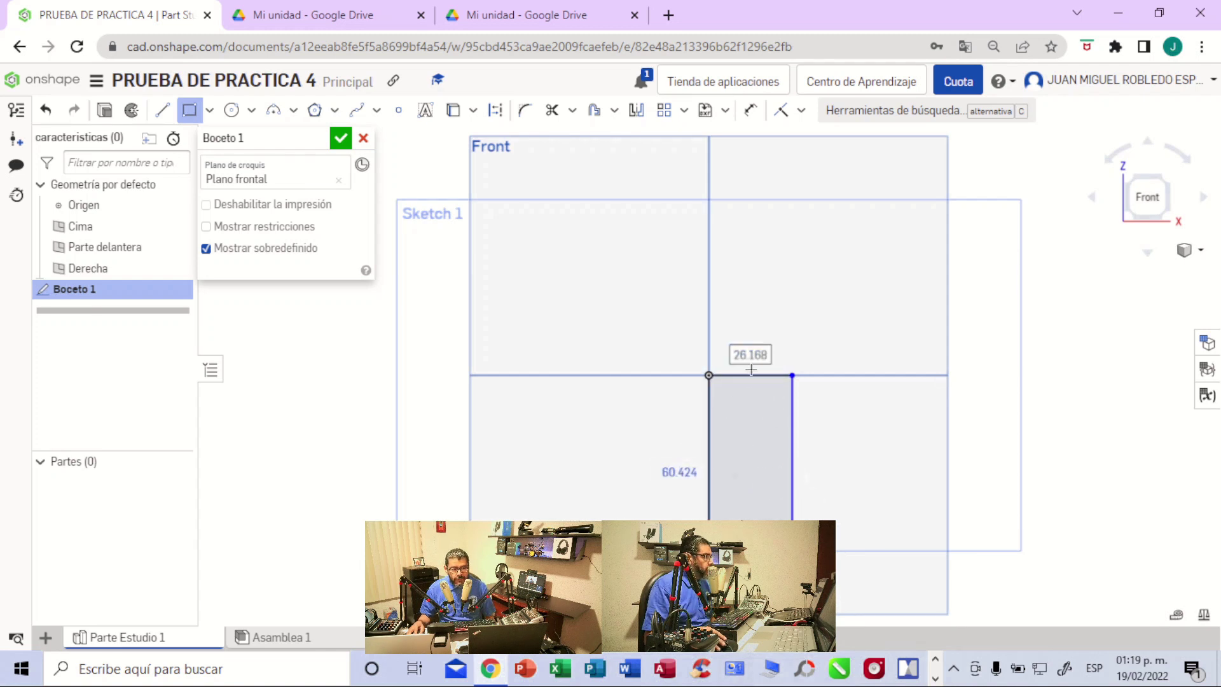
- Consult the PDF drawing again and dimension the rectangle's top edge to 210 mm
left_click(527, 18)
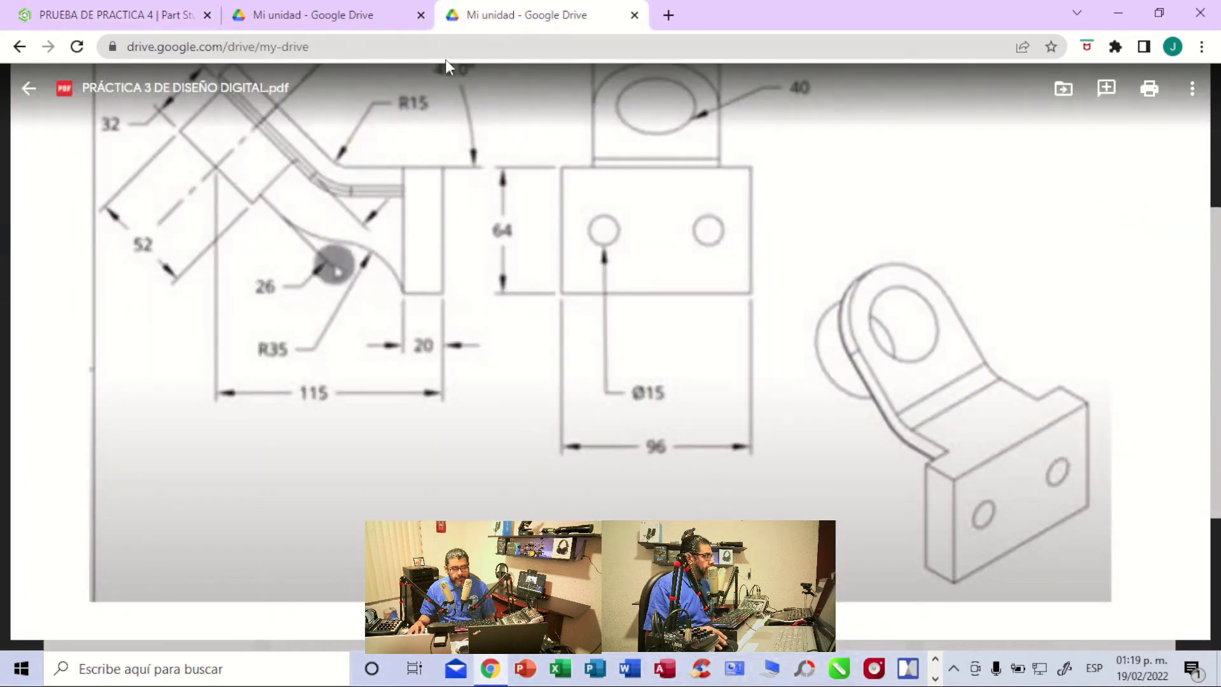
left_click(145, 18)
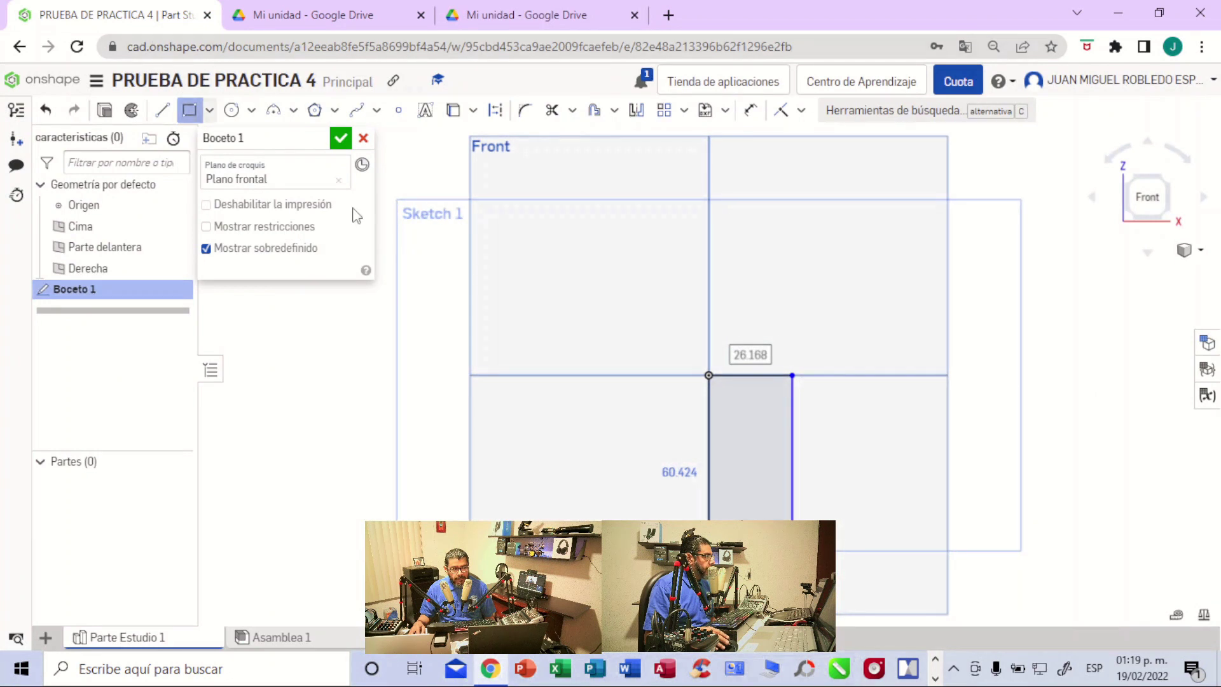
left_click(751, 114)
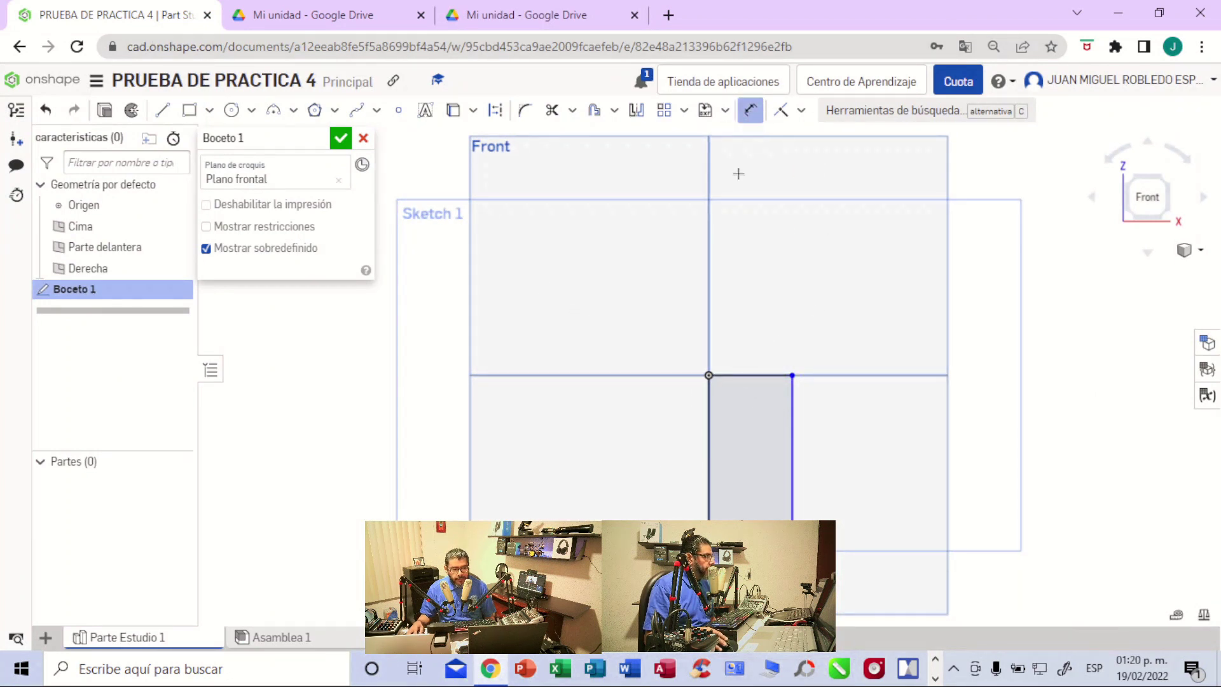
left_click(746, 374)
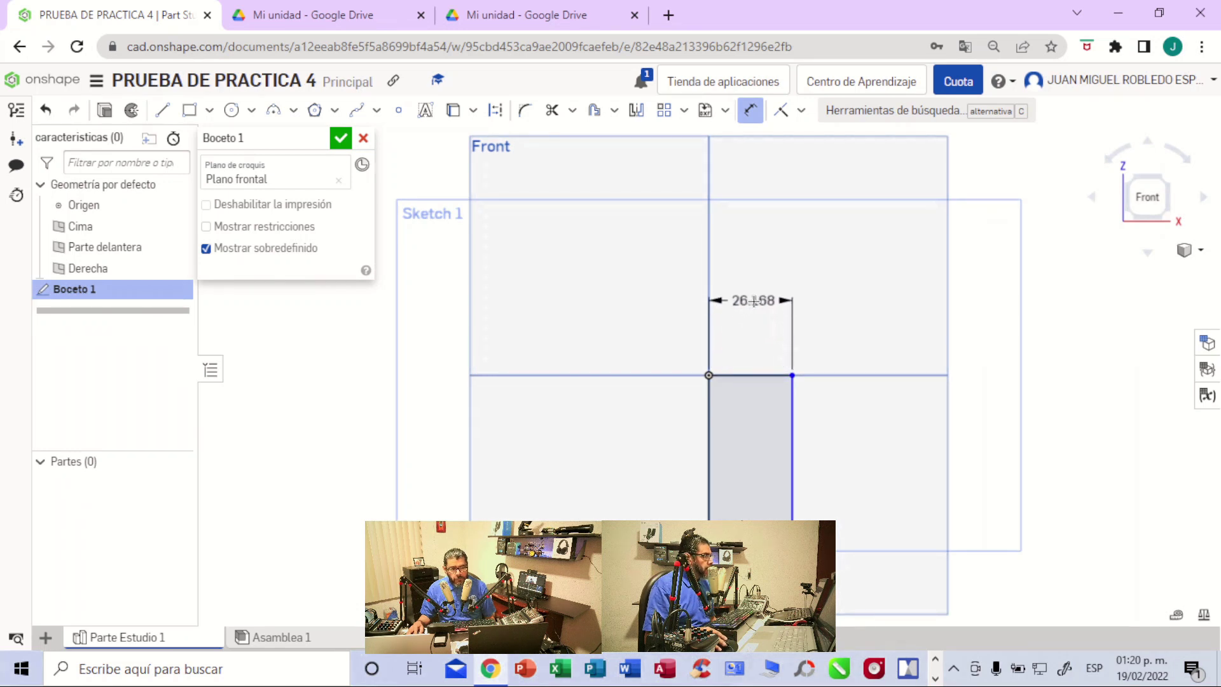
double_click(753, 301)
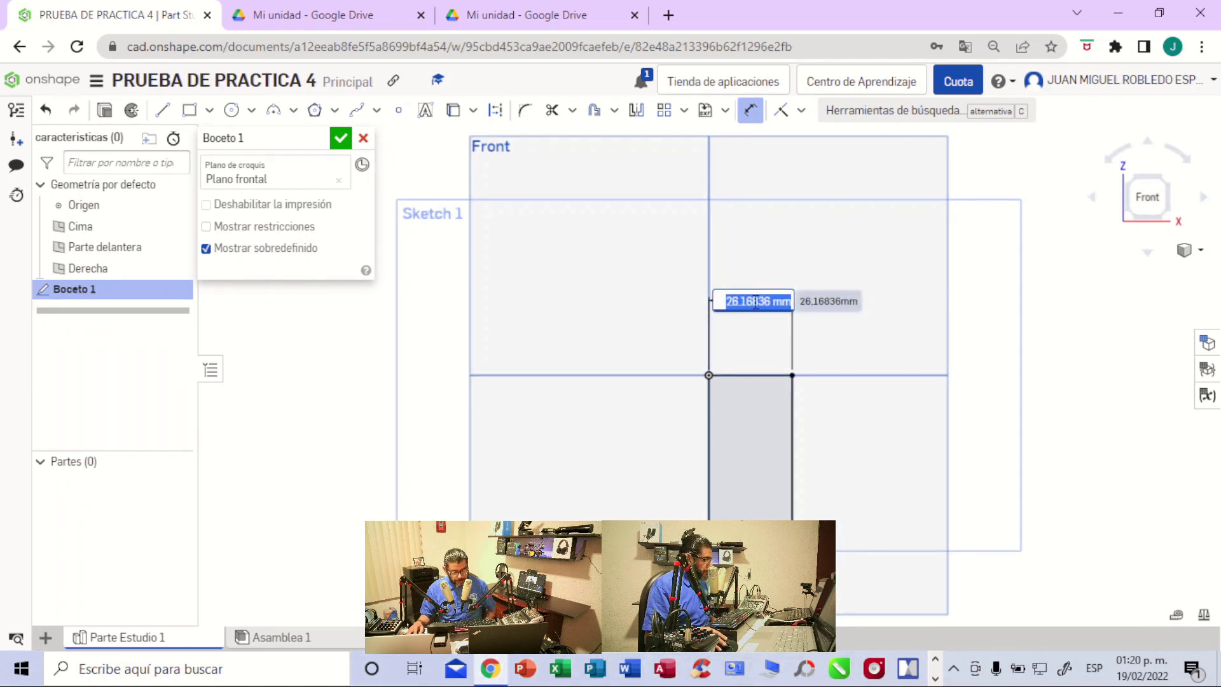
type("210")
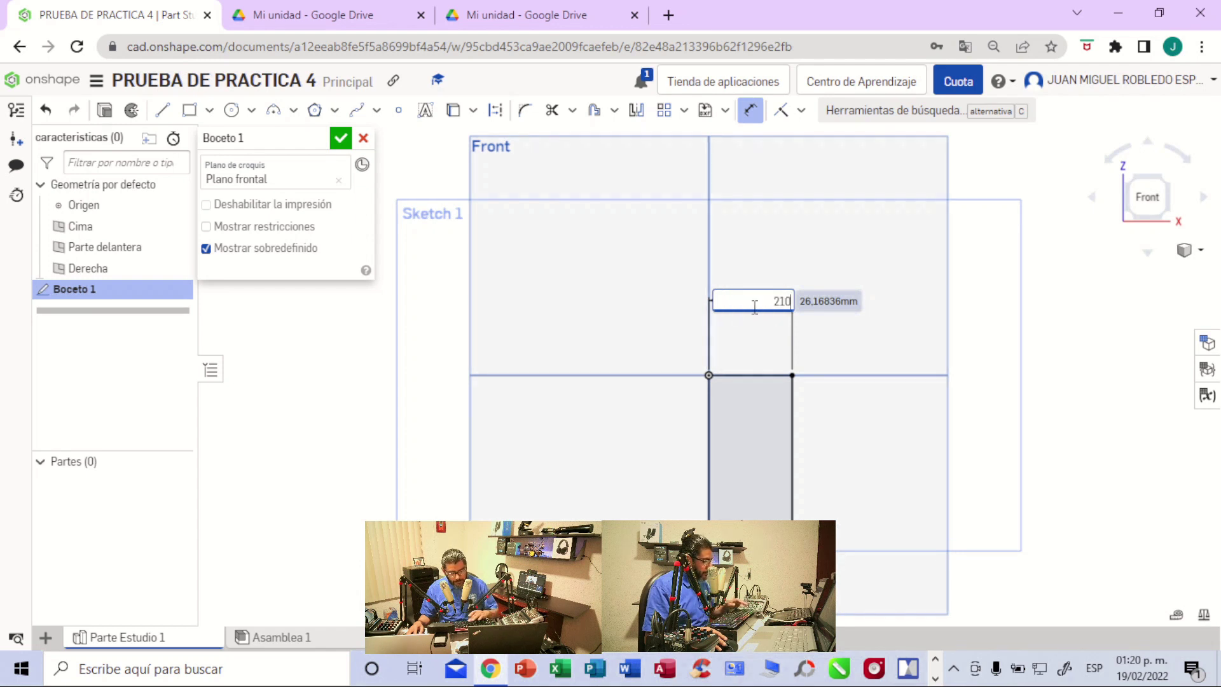
key("Return")
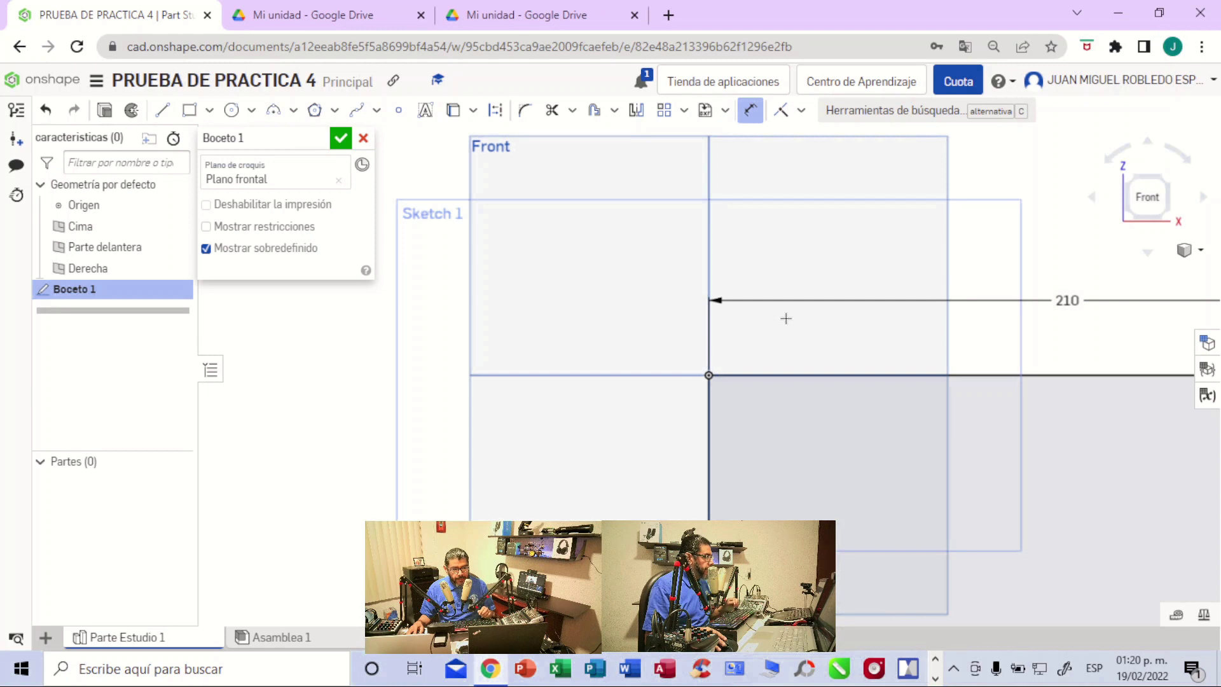
scroll(848, 402, "down", 5)
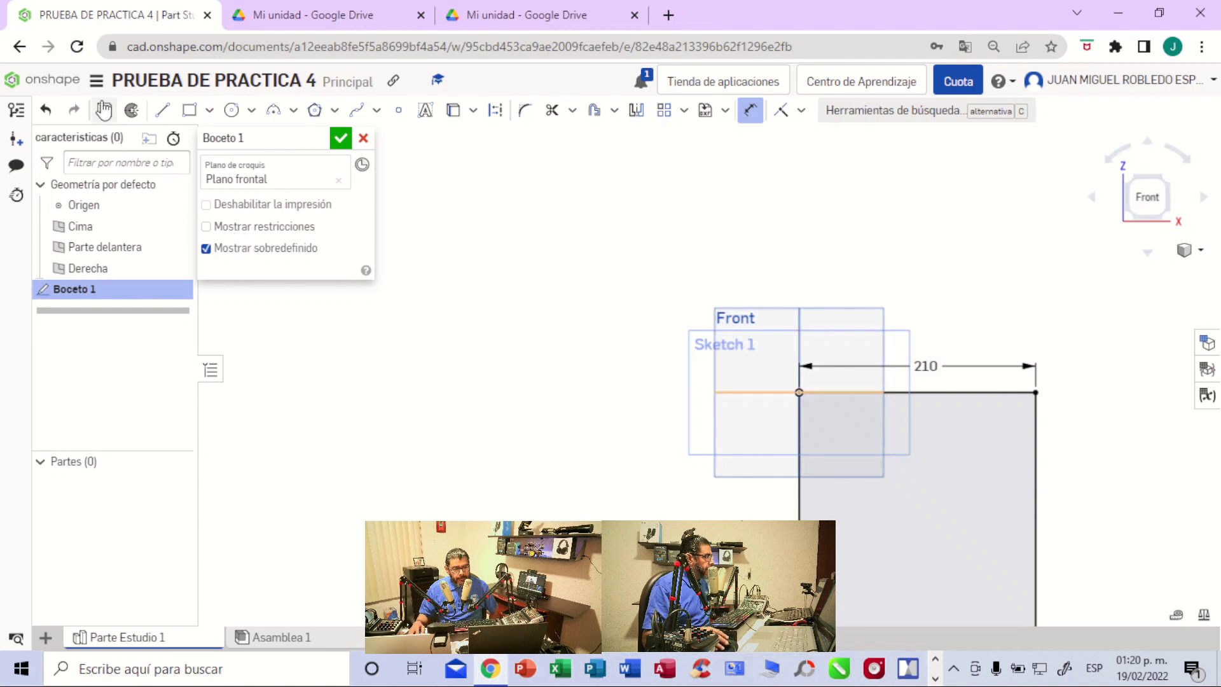
- Open the workspace units, select millimetre as the default length unit and accept the settings
left_click(96, 83)
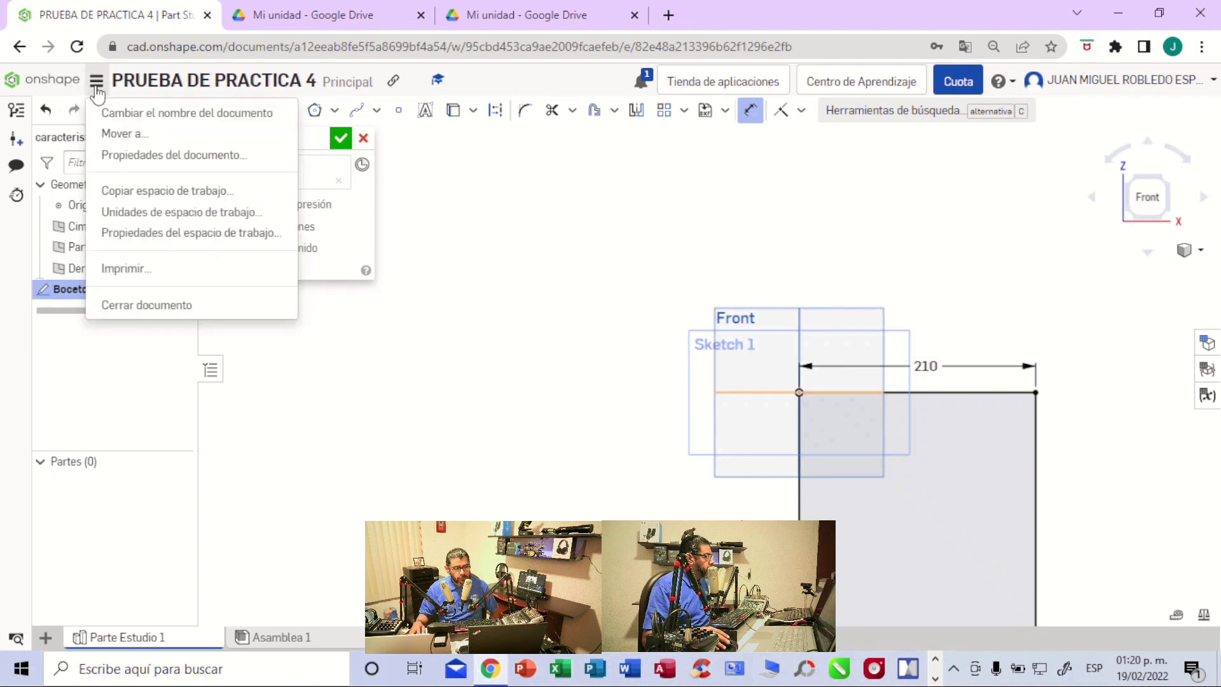
left_click(220, 216)
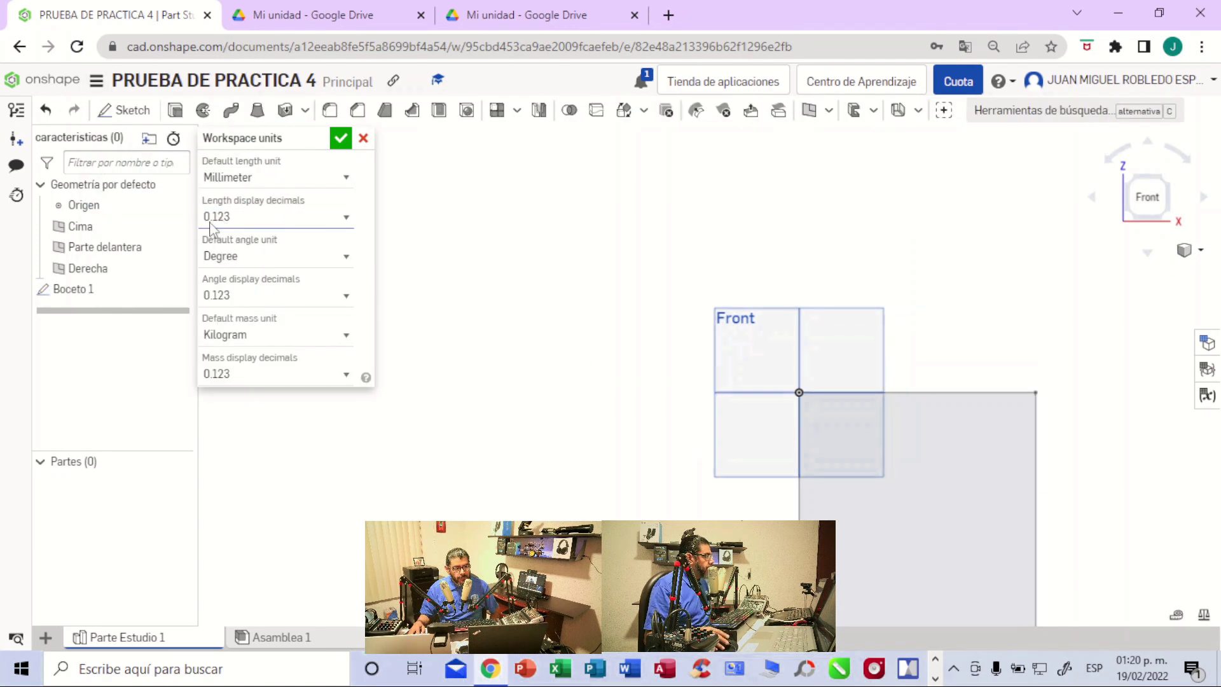
left_click(347, 180)
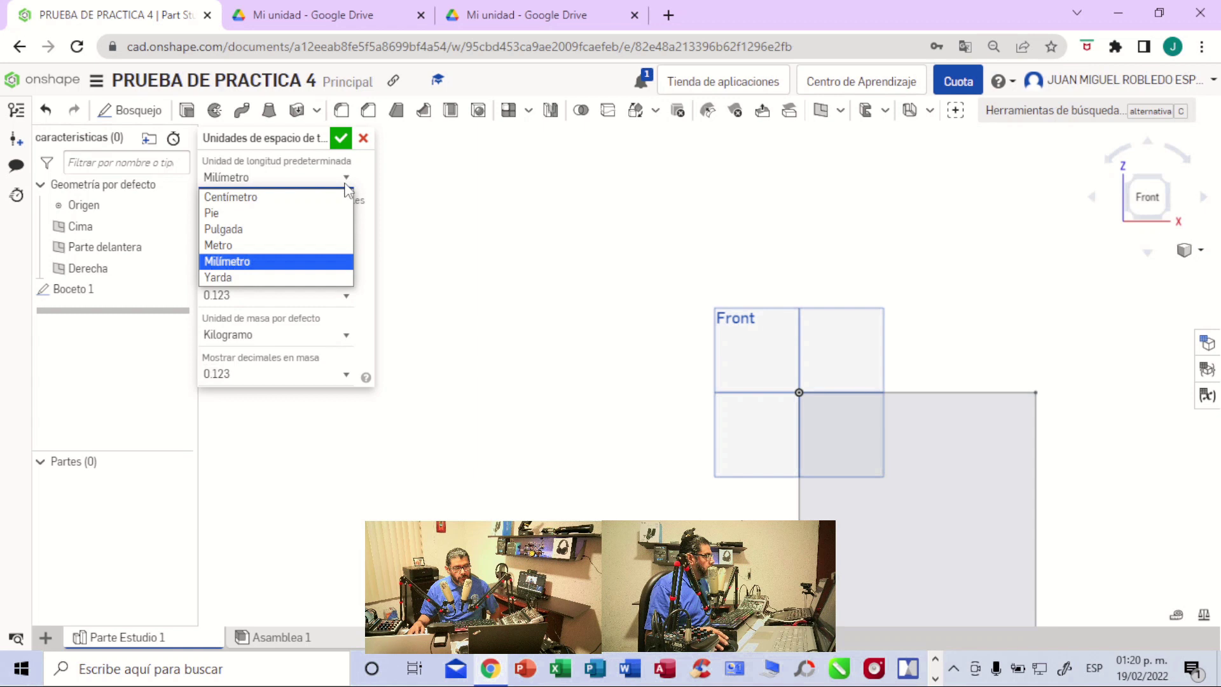
left_click(252, 262)
left_click(340, 138)
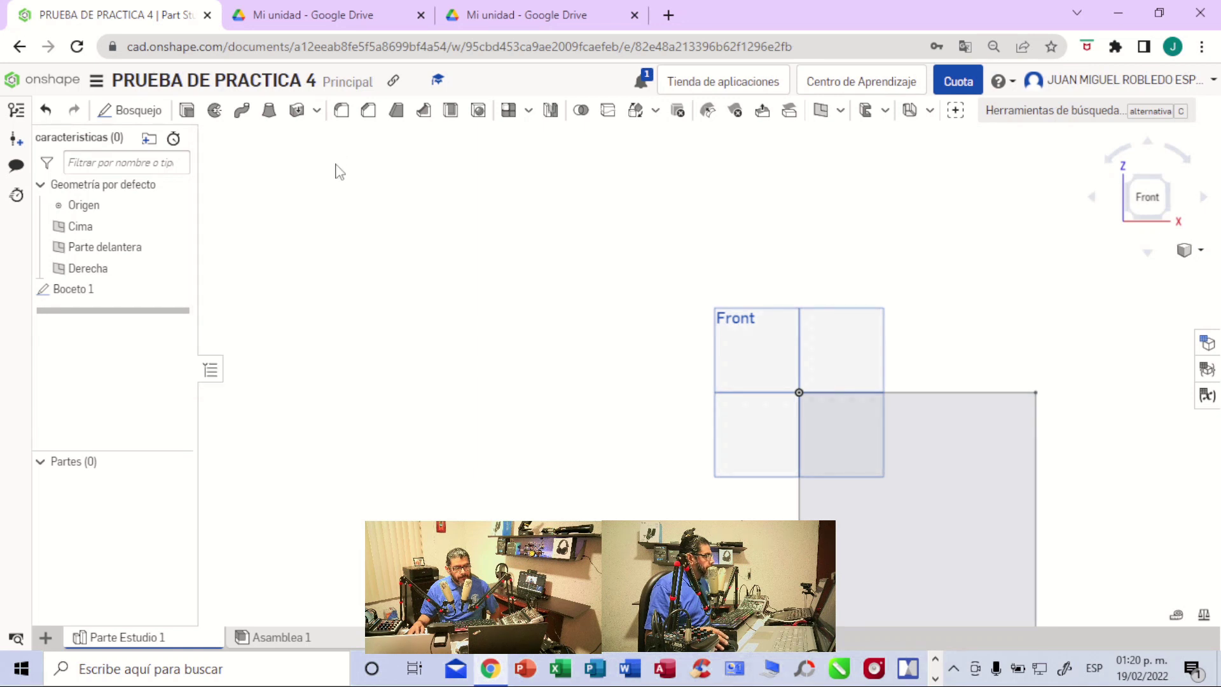
- Examine the full extent of the sketched rectangle relative to the Front plane and select its region
scroll(855, 304, "down", 1)
scroll(858, 304, "up", 3)
scroll(859, 304, "up", 2)
scroll(859, 304, "down", 4)
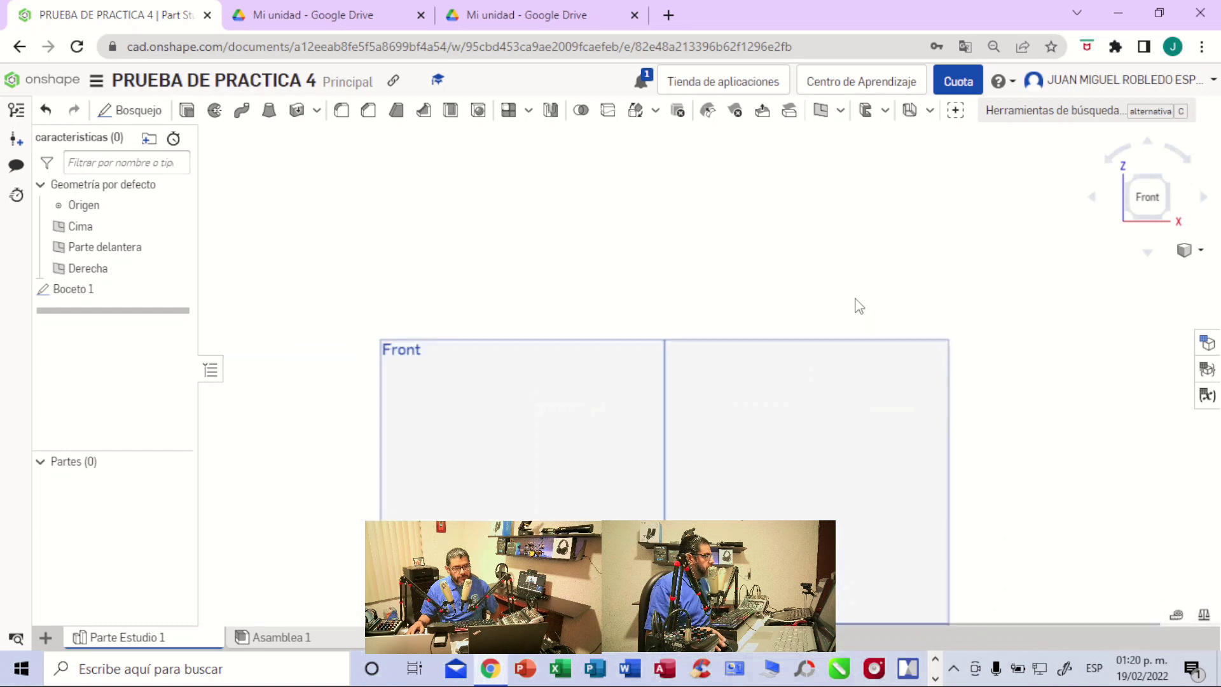
scroll(1022, 424, "down", 4)
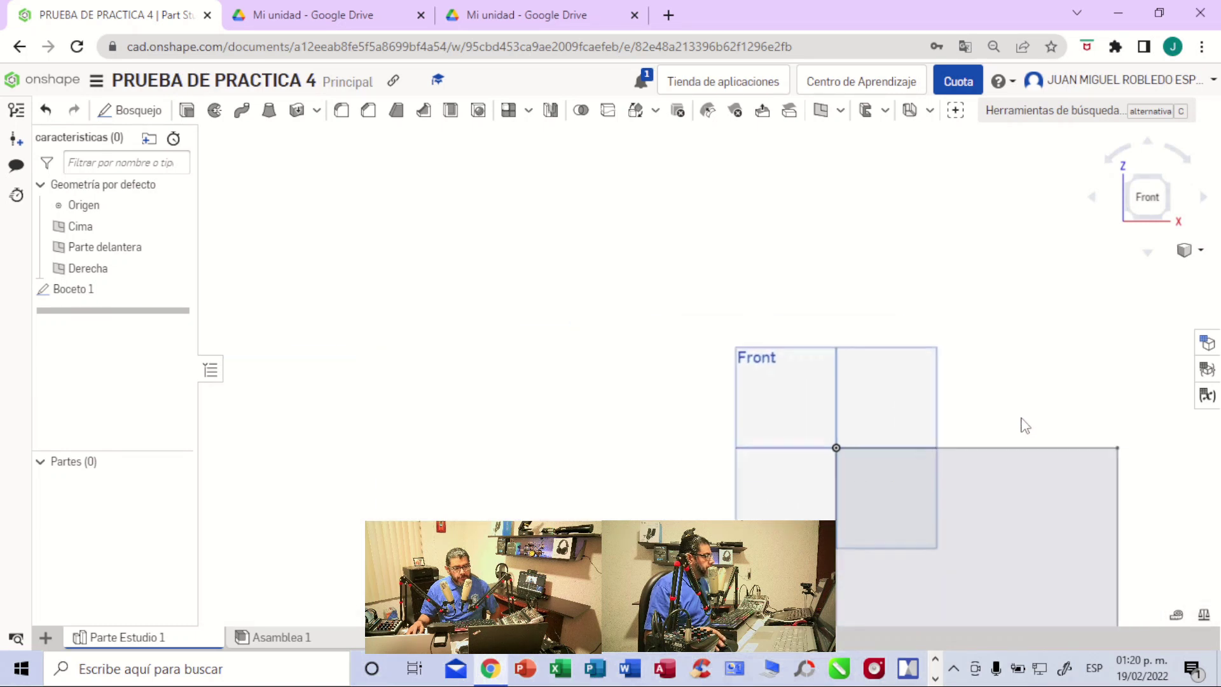
scroll(1022, 422, "down", 2)
scroll(1011, 422, "up", 5)
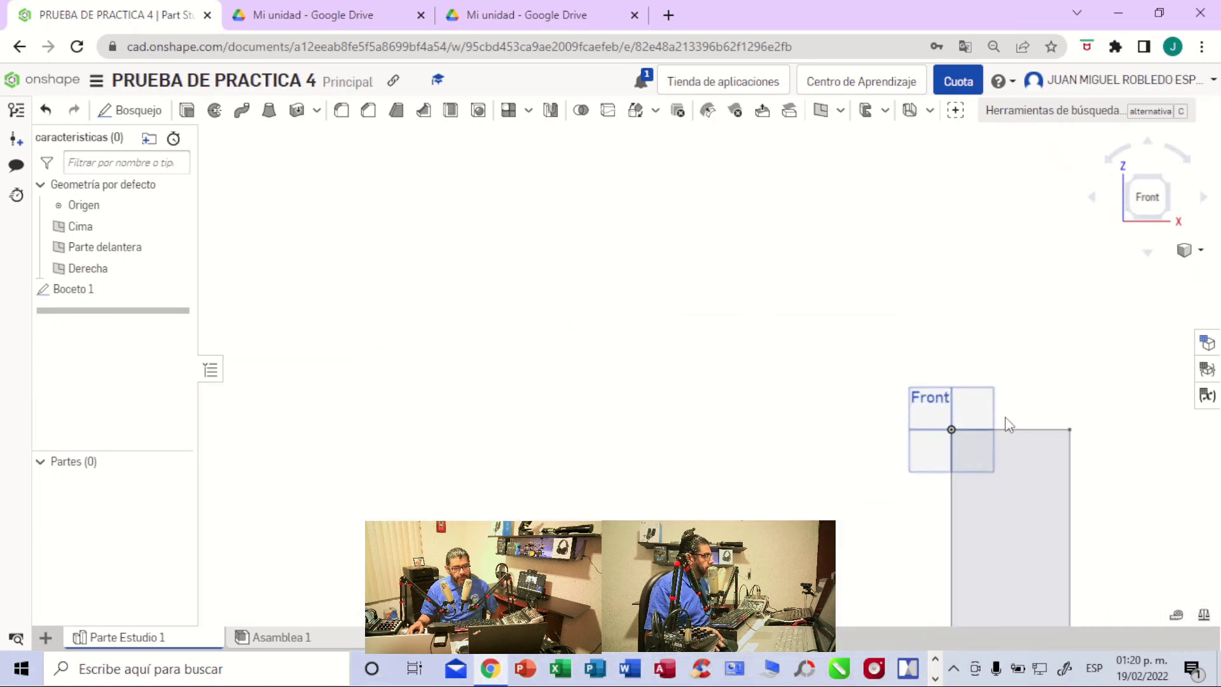
scroll(1000, 427, "up", 3)
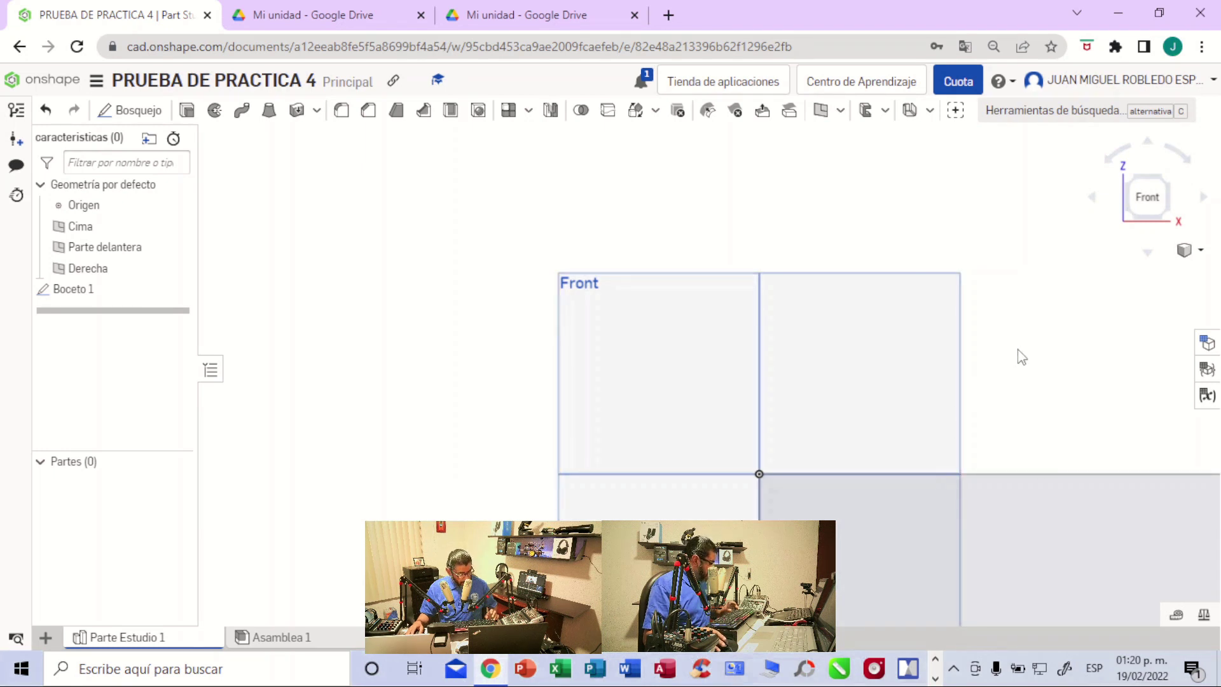
mouse_move(1019, 354)
middle_mouse_down()
mouse_move(836, 327)
mouse_move(758, 292)
middle_mouse_up()
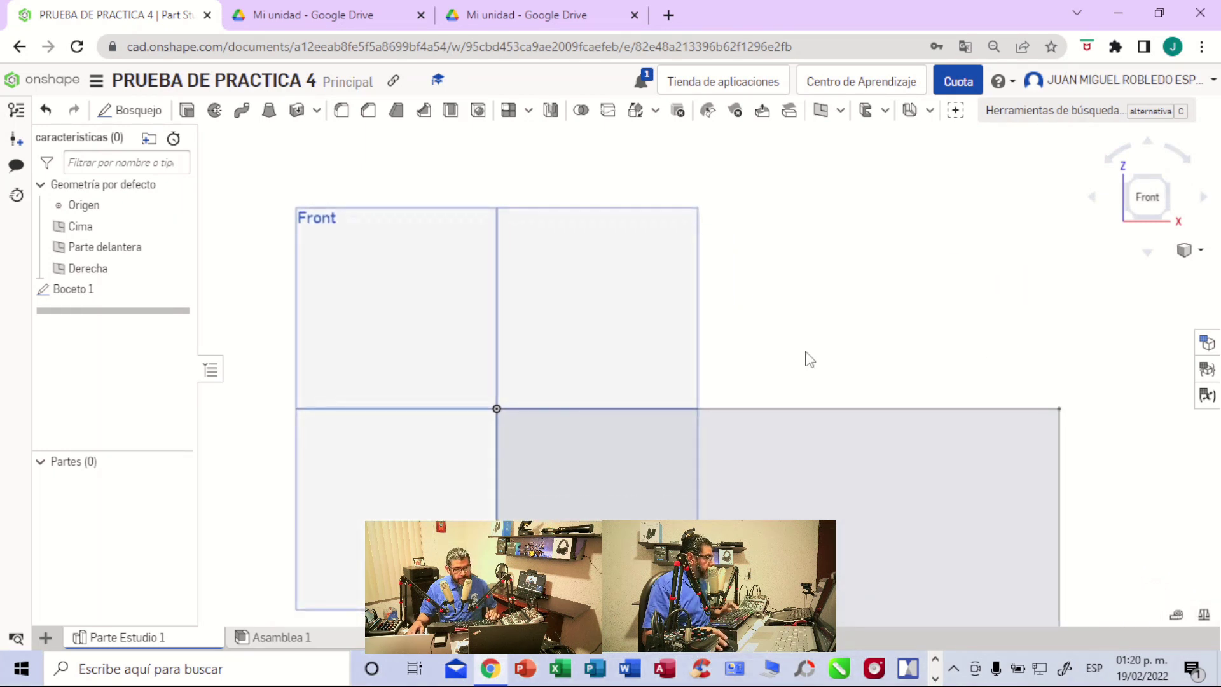
scroll(943, 384, "down", 6)
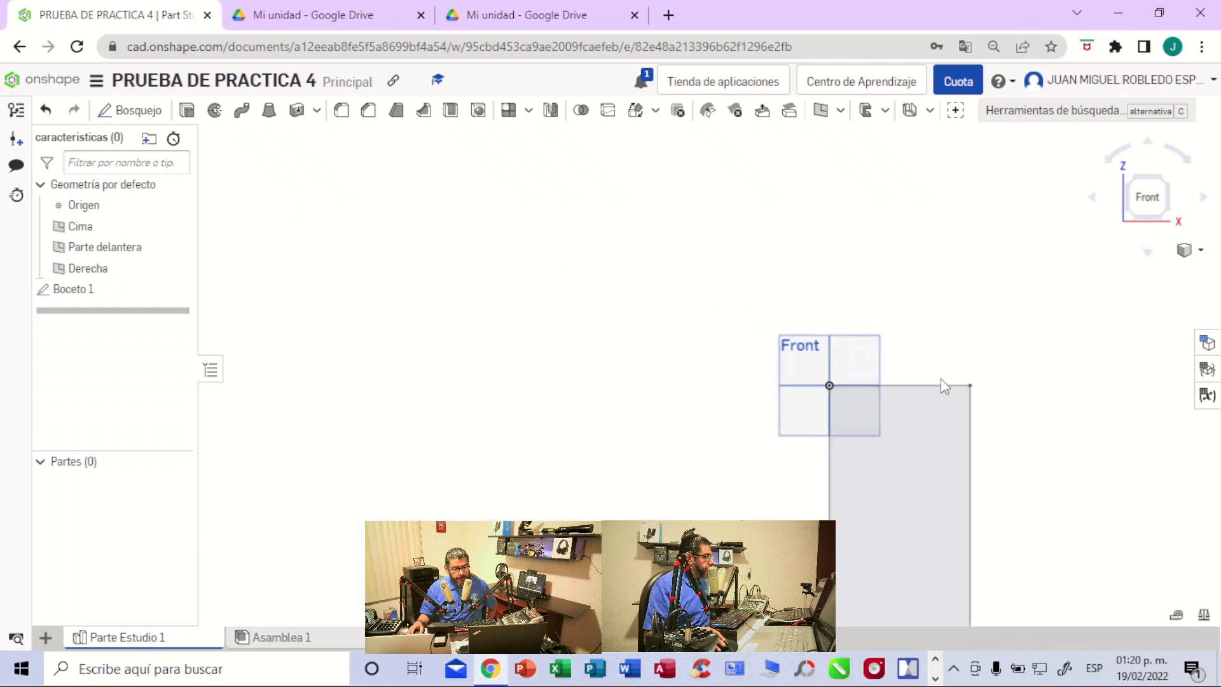
scroll(941, 379, "down", 3)
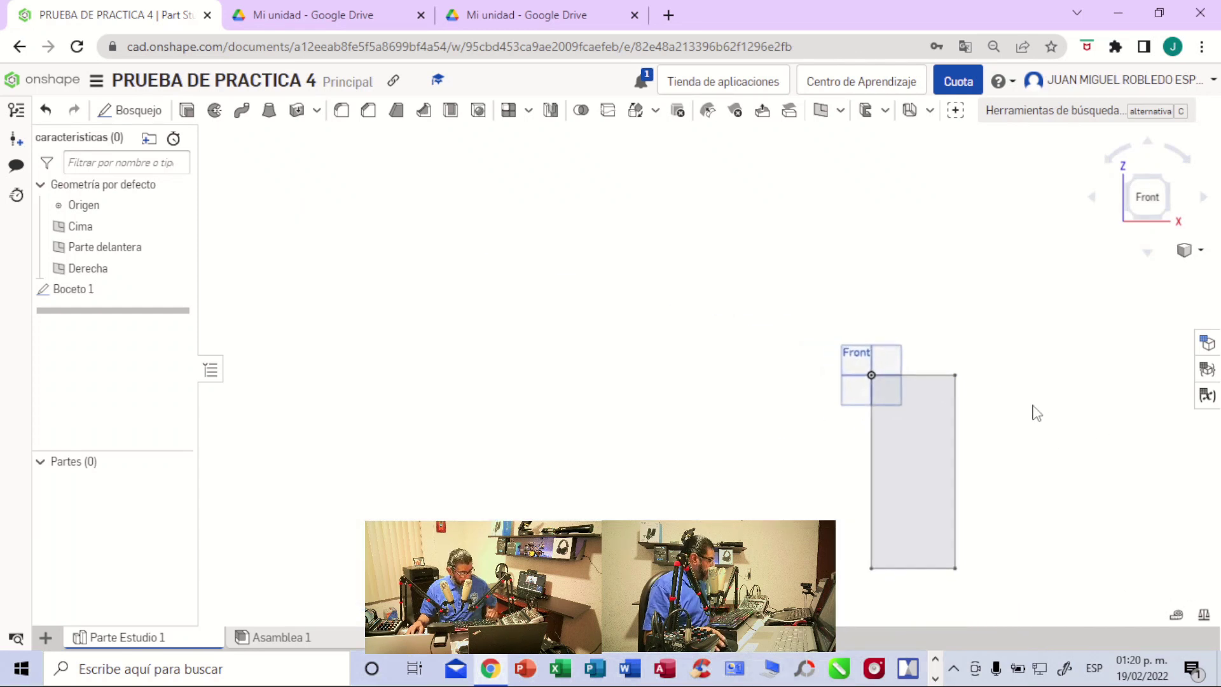
middle_click_drag(1037, 413, 922, 344)
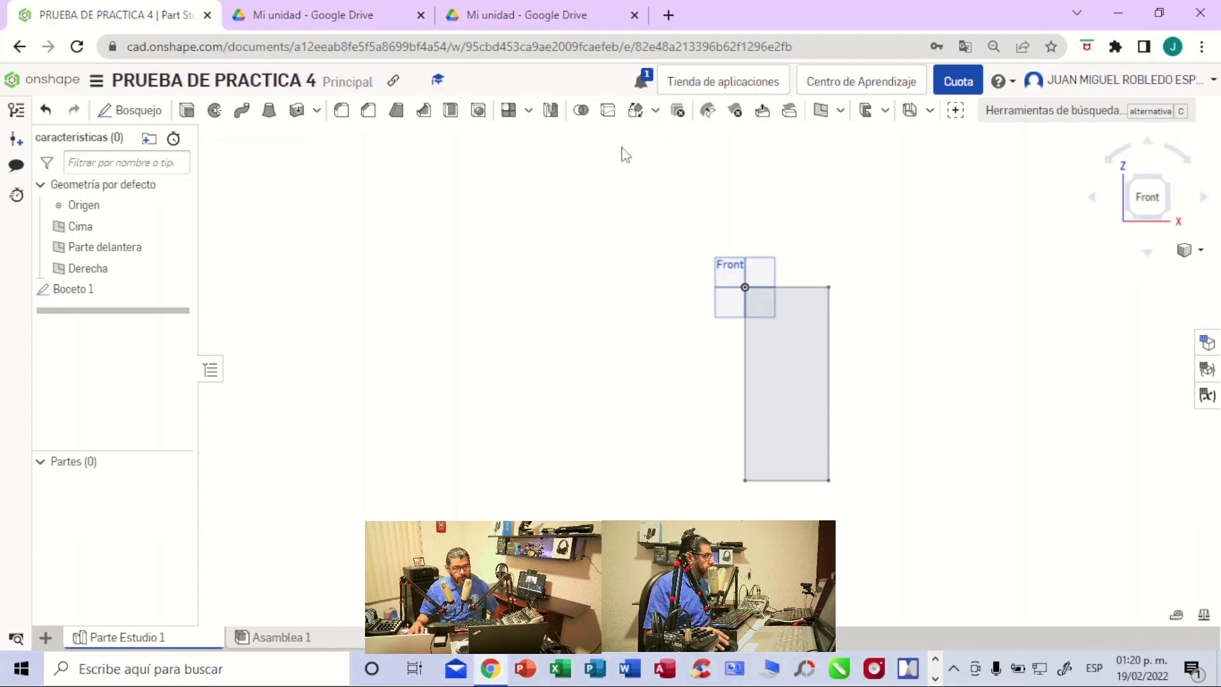
left_click(802, 293)
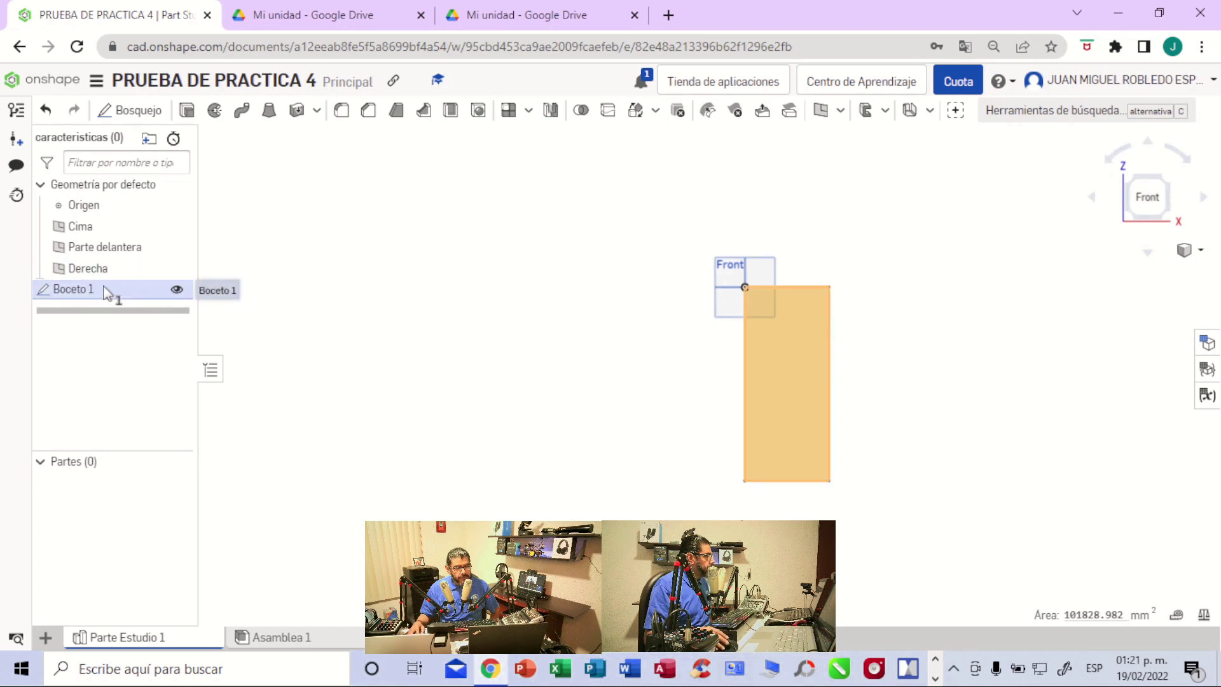
- Reopen the rectangle sketch for editing and set the width of its top edge to 20 mm
double_click(76, 289)
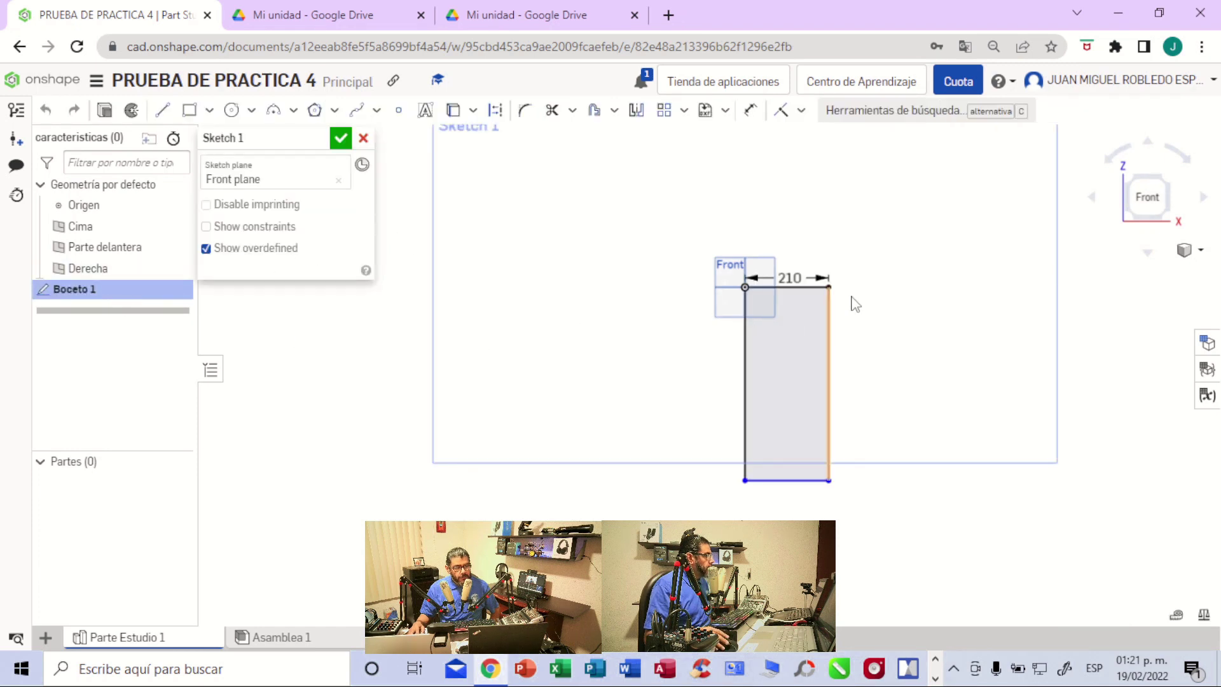
scroll(904, 291, "up", 4)
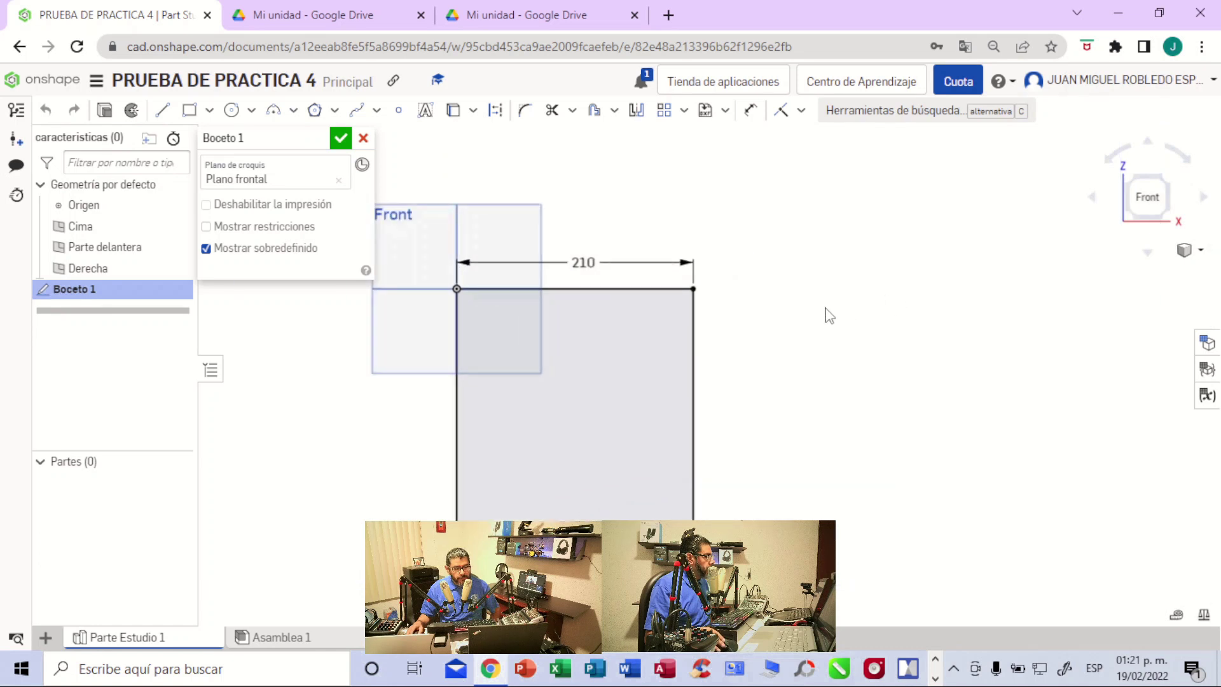
scroll(771, 322, "up", 1)
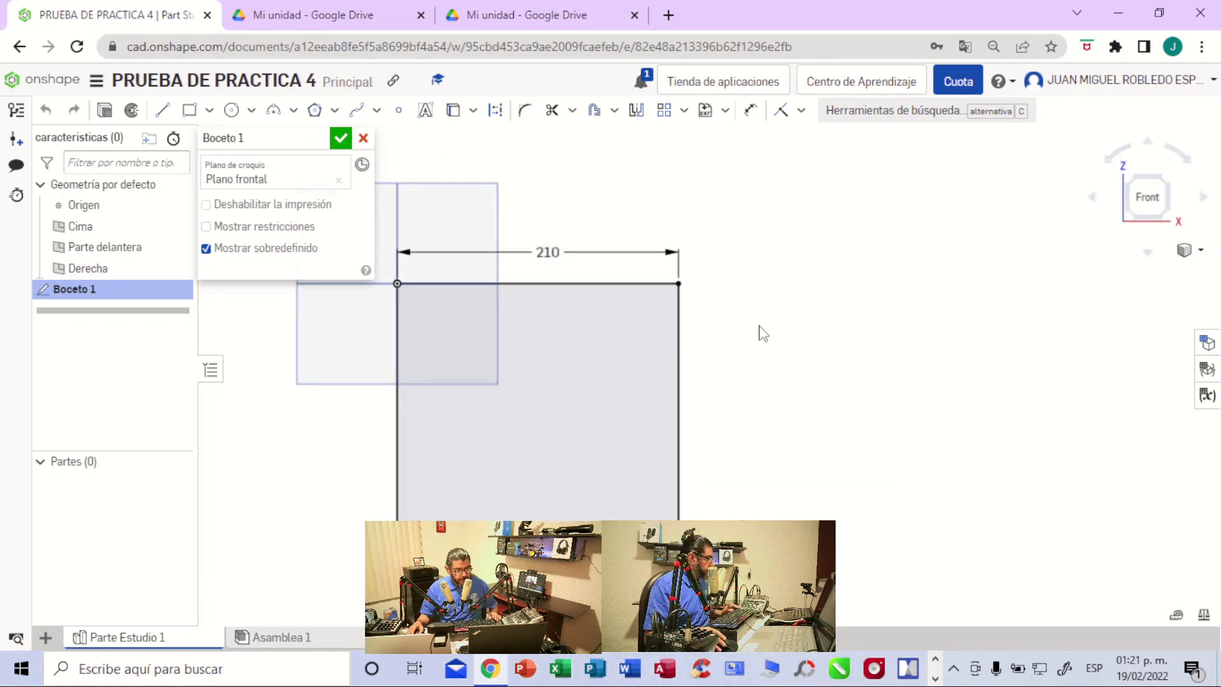
middle_click_drag(763, 334, 1002, 354)
scroll(1003, 354, "up", 1)
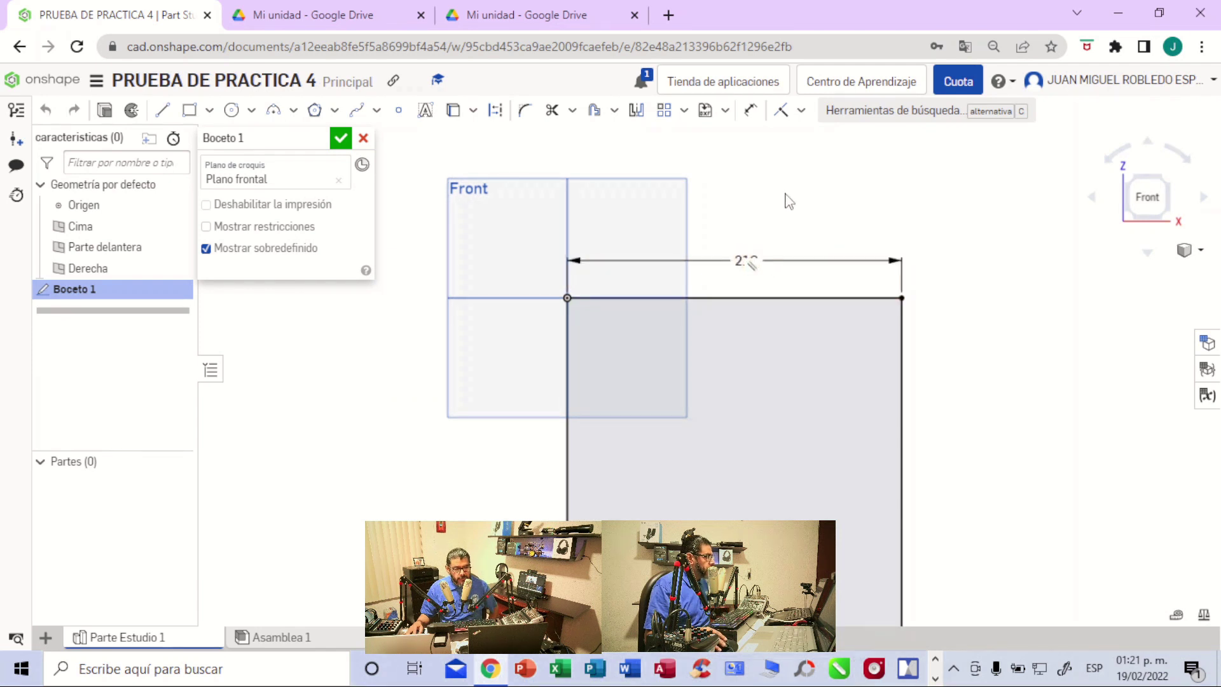
double_click(750, 258)
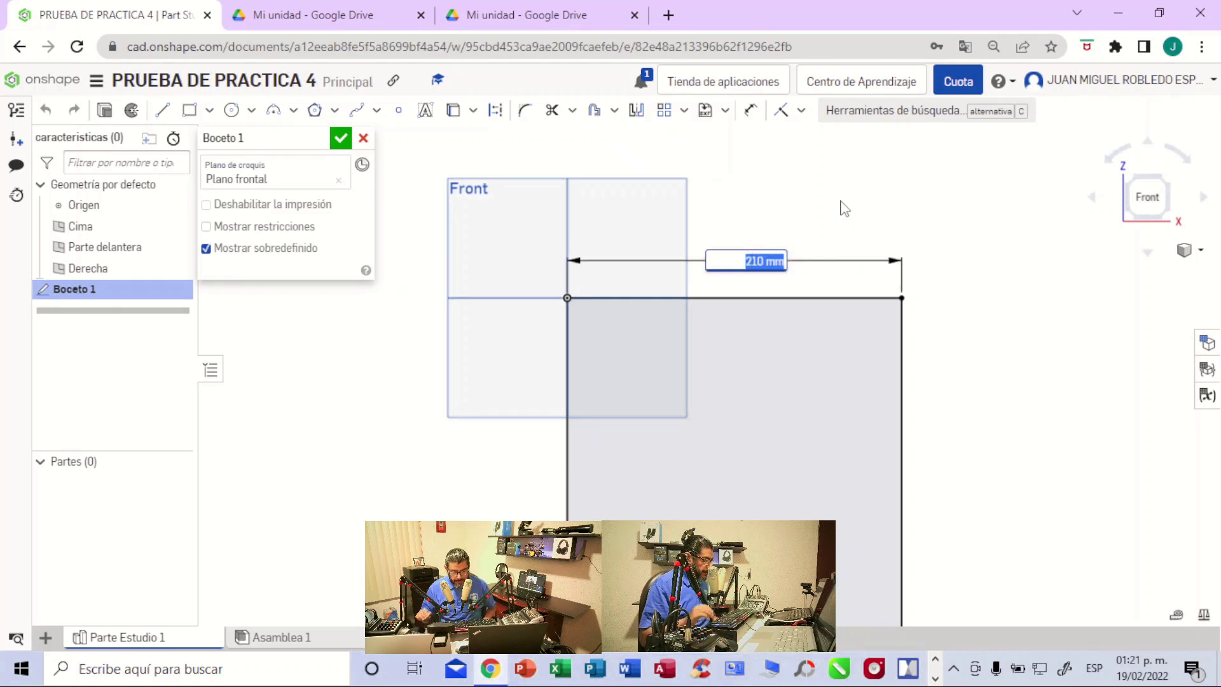
type("2")
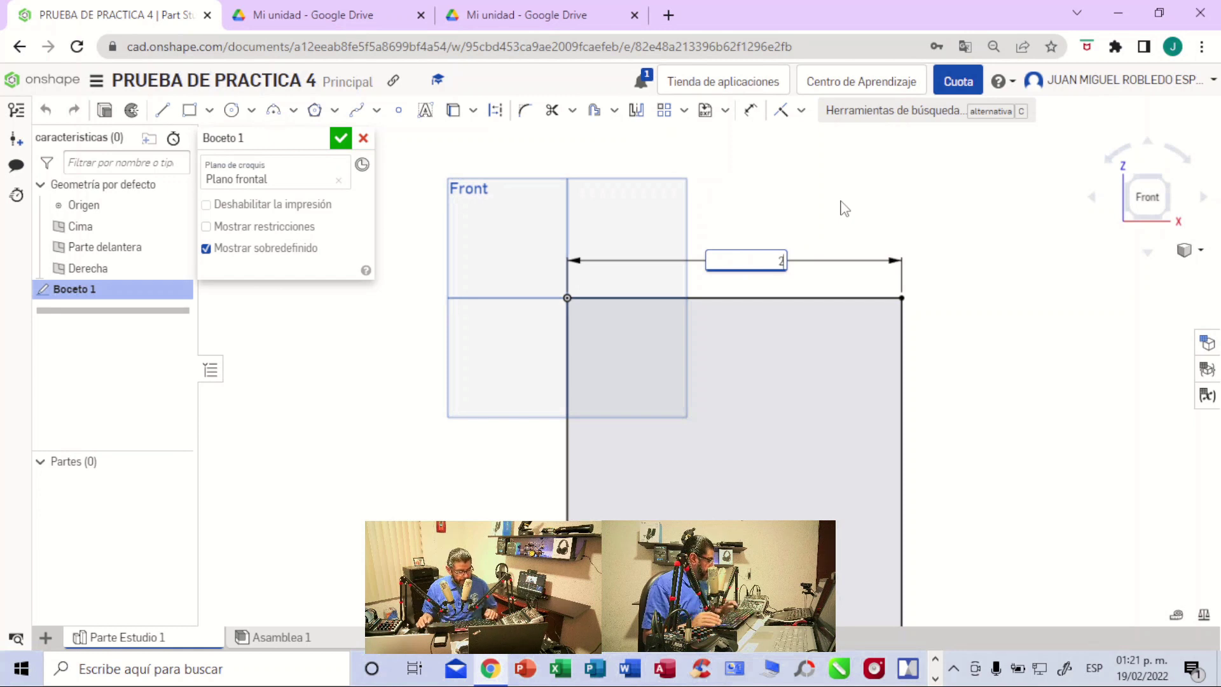
type("0")
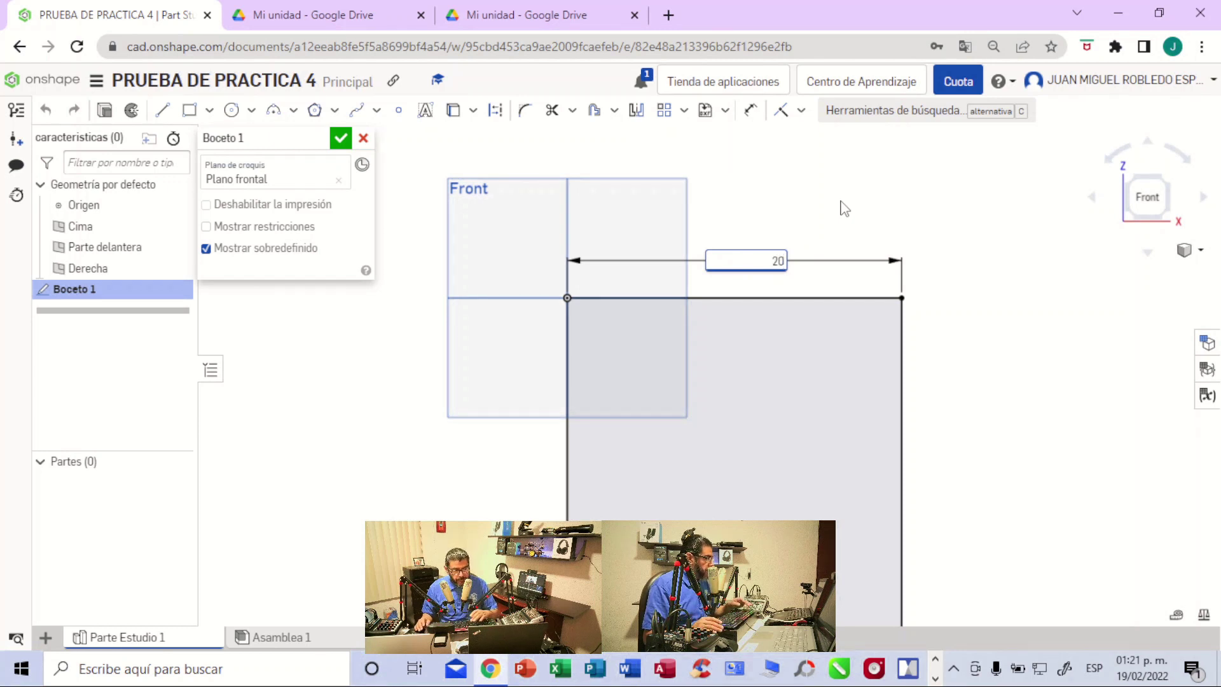
key("Return")
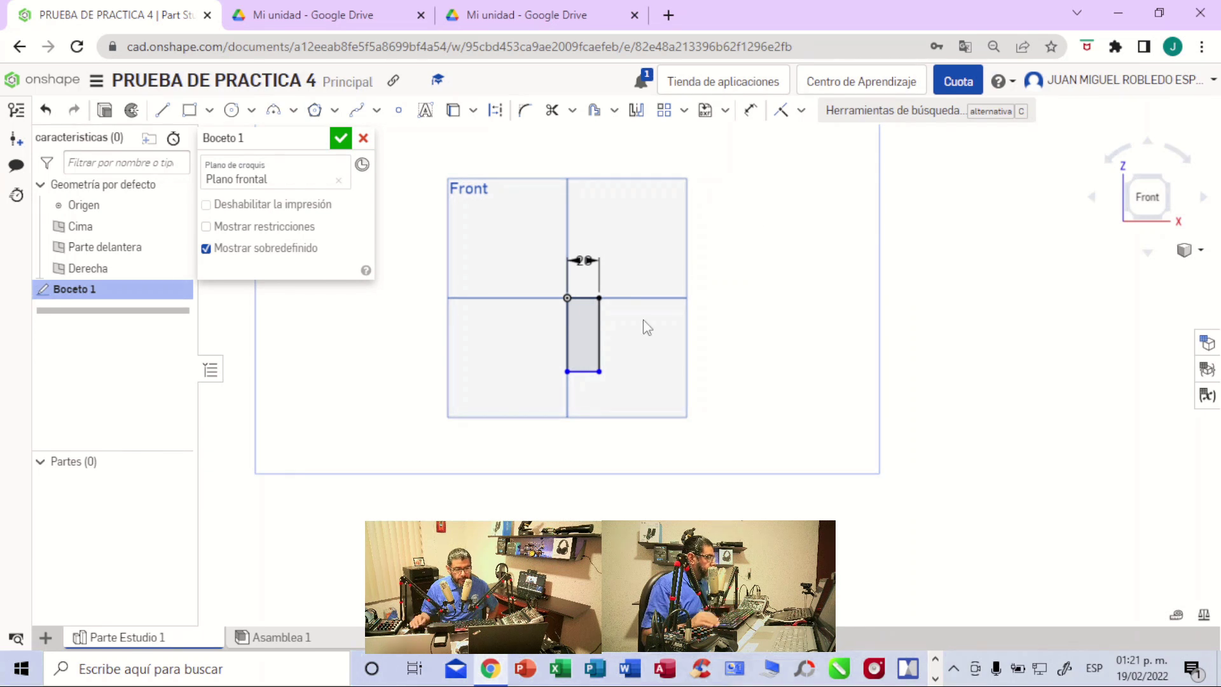
- Dimension the rectangle's right vertical edge to 64 mm
scroll(642, 320, "up", 6)
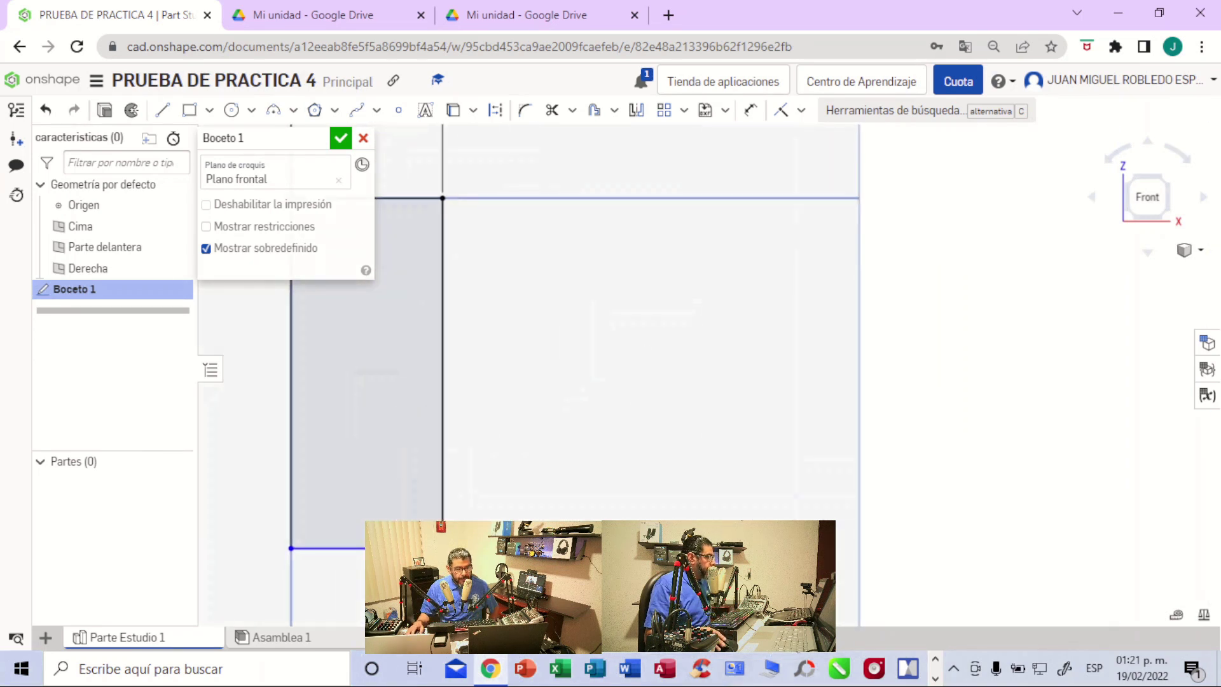
mouse_move(974, 524)
middle_mouse_down()
mouse_move(905, 538)
mouse_move(1158, 537)
middle_mouse_up()
middle_click_drag(777, 417, 1005, 503)
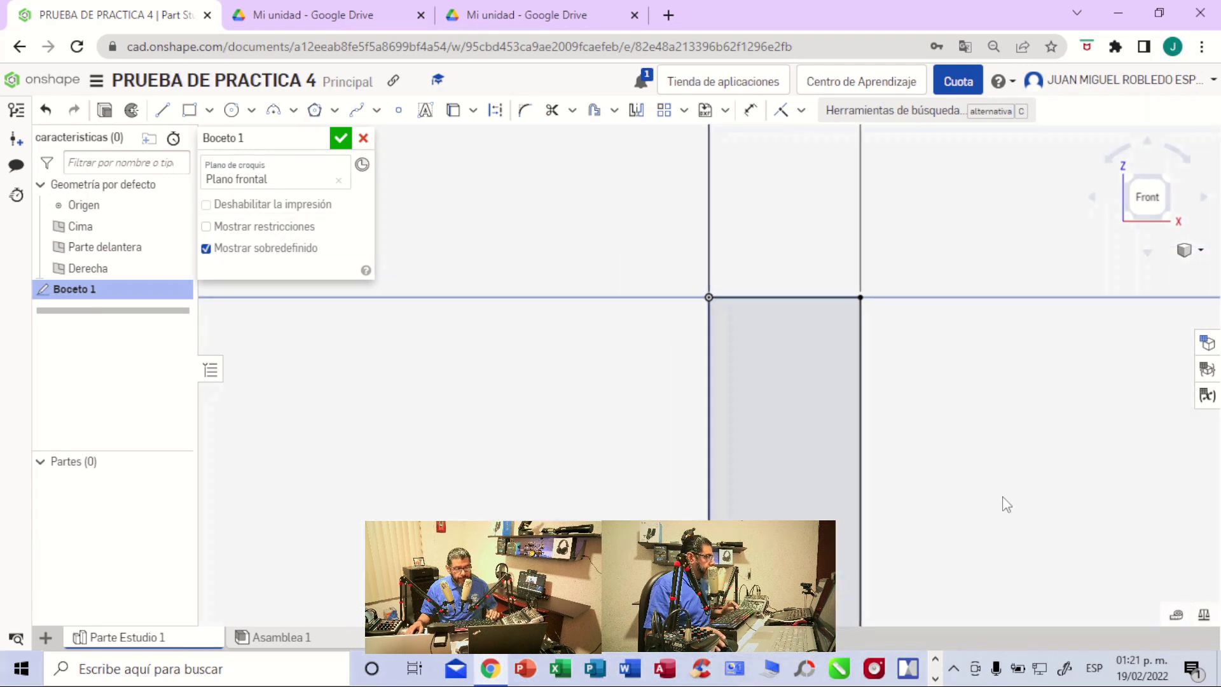
scroll(1005, 503, "down", 2)
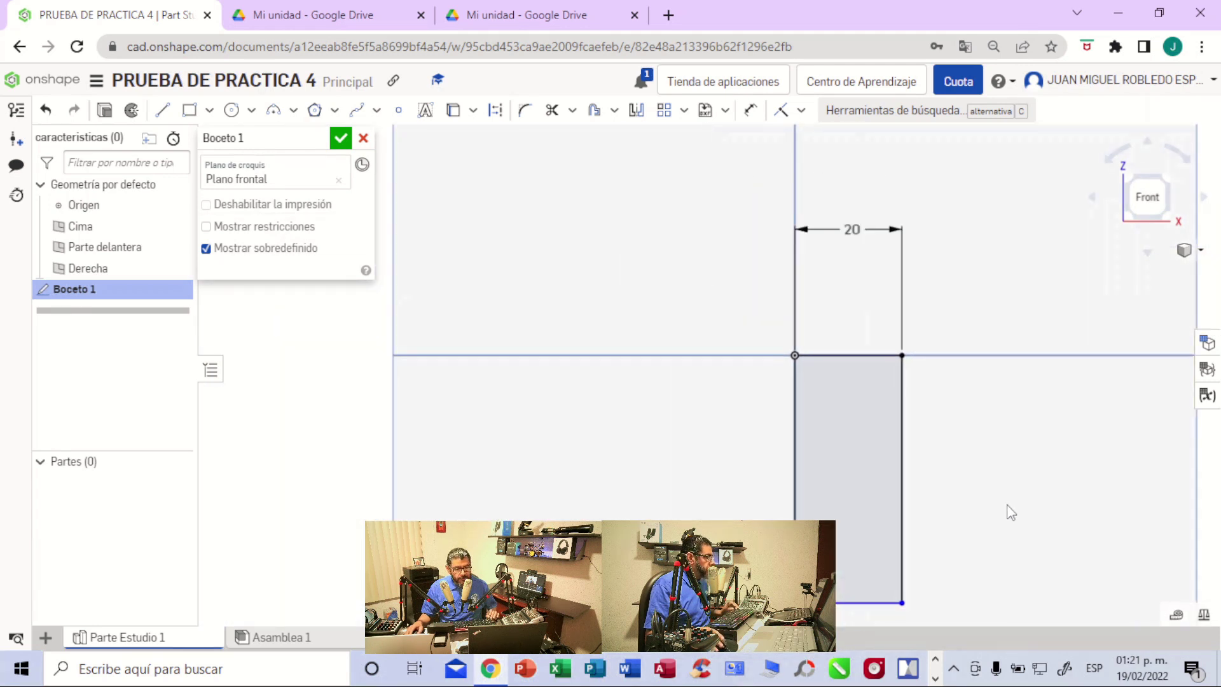
scroll(1010, 512, "down", 1)
mouse_move(1009, 512)
middle_mouse_down()
mouse_move(924, 395)
mouse_move(887, 389)
middle_mouse_up()
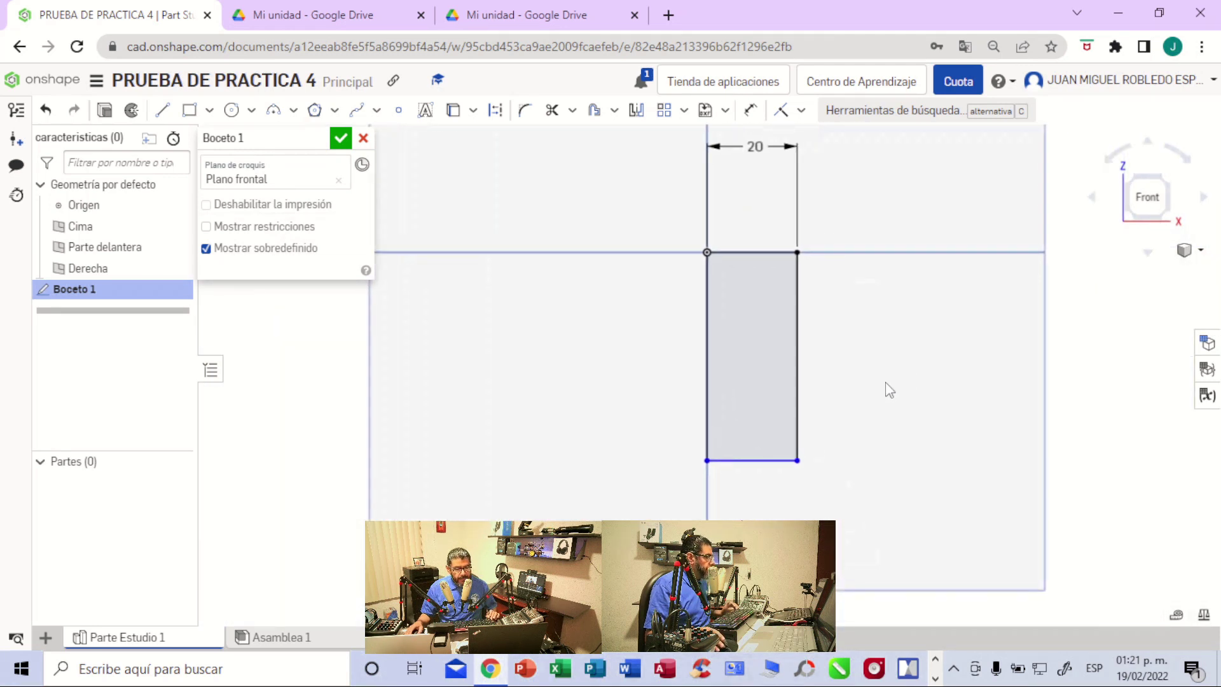
left_click(749, 111)
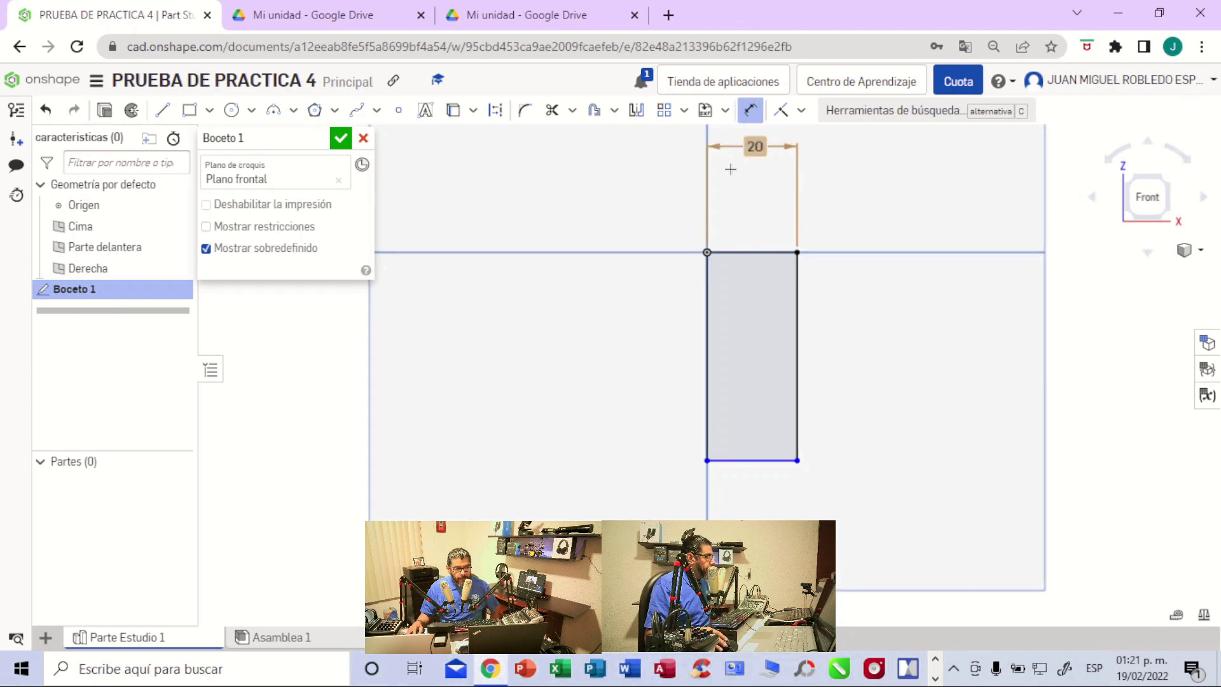
left_click(797, 348)
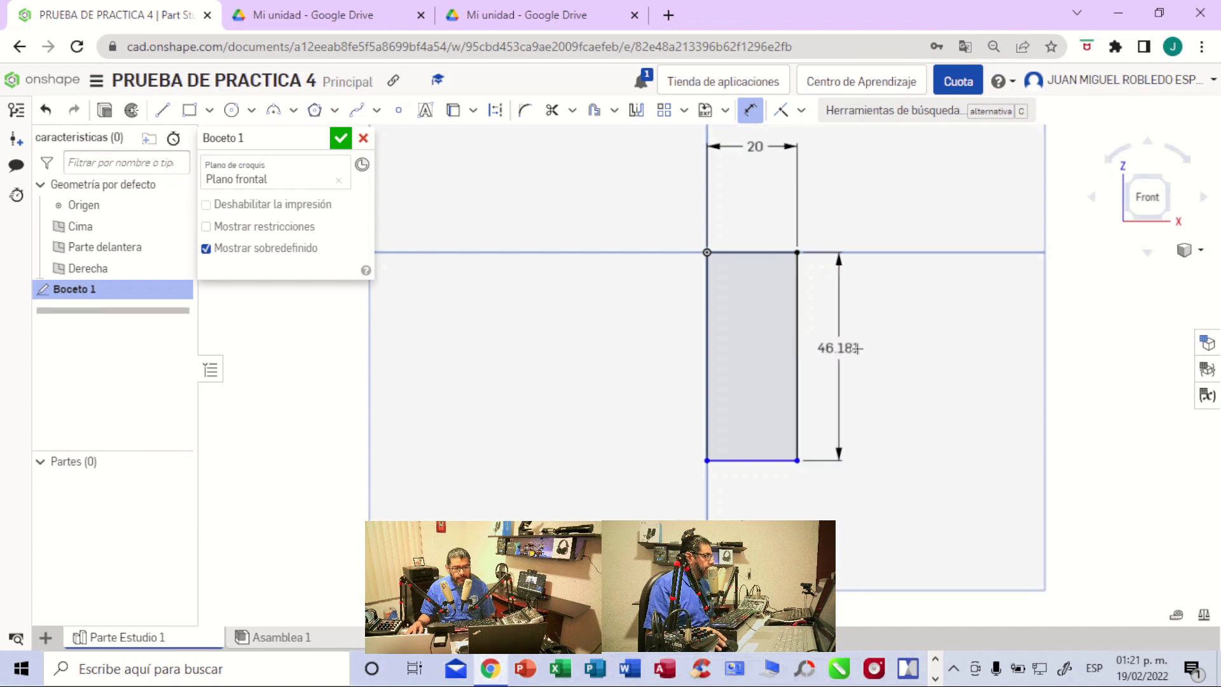
left_click(961, 390)
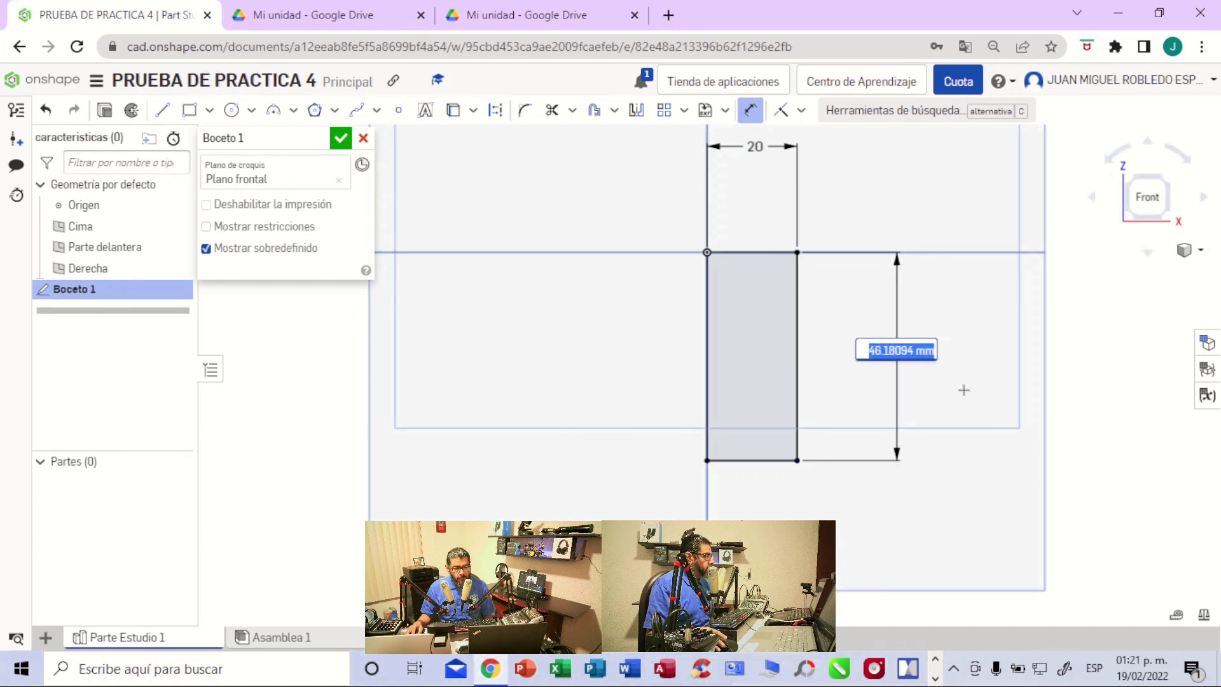
key("BackSpace")
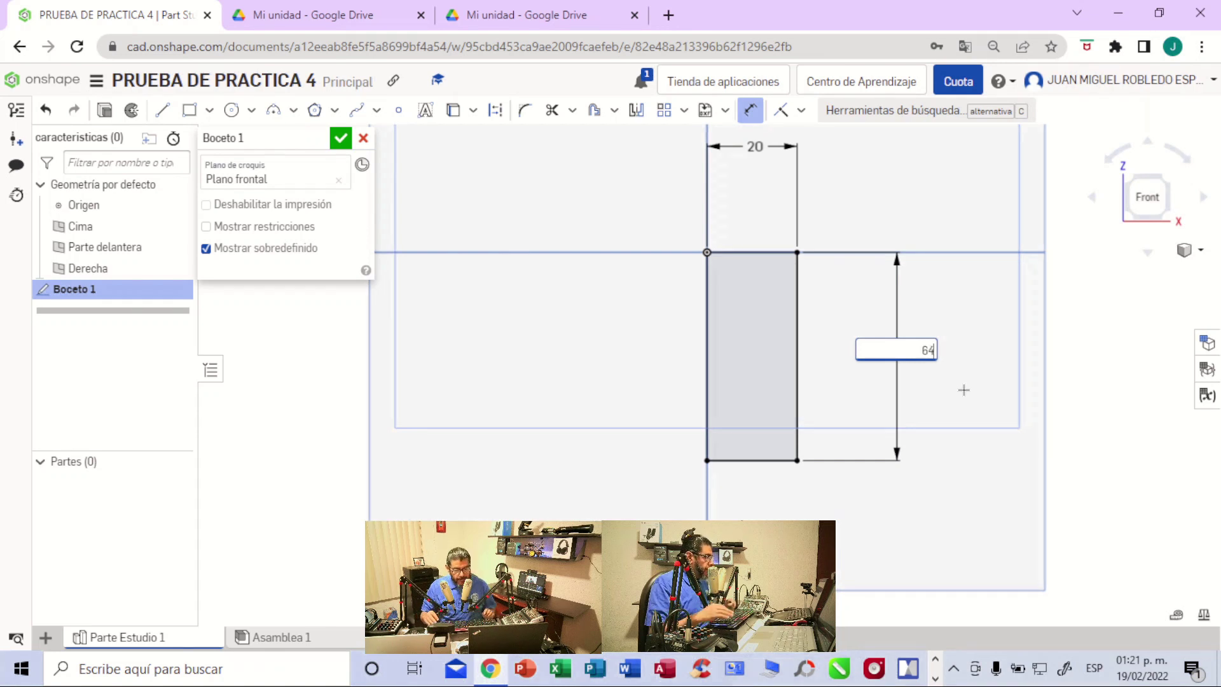
key("Return")
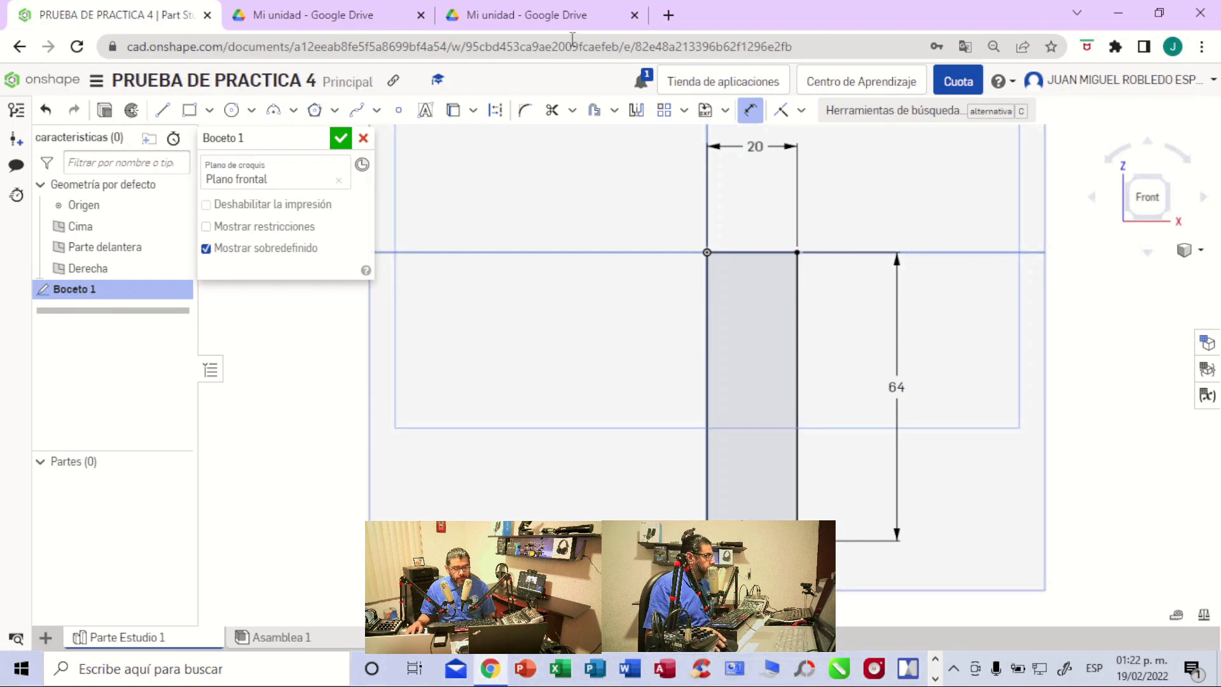
- Consult the PDF drawing and sketch a slanted line about 41 mm long, rising up-left from the horizontal line's free end
left_click(495, 19)
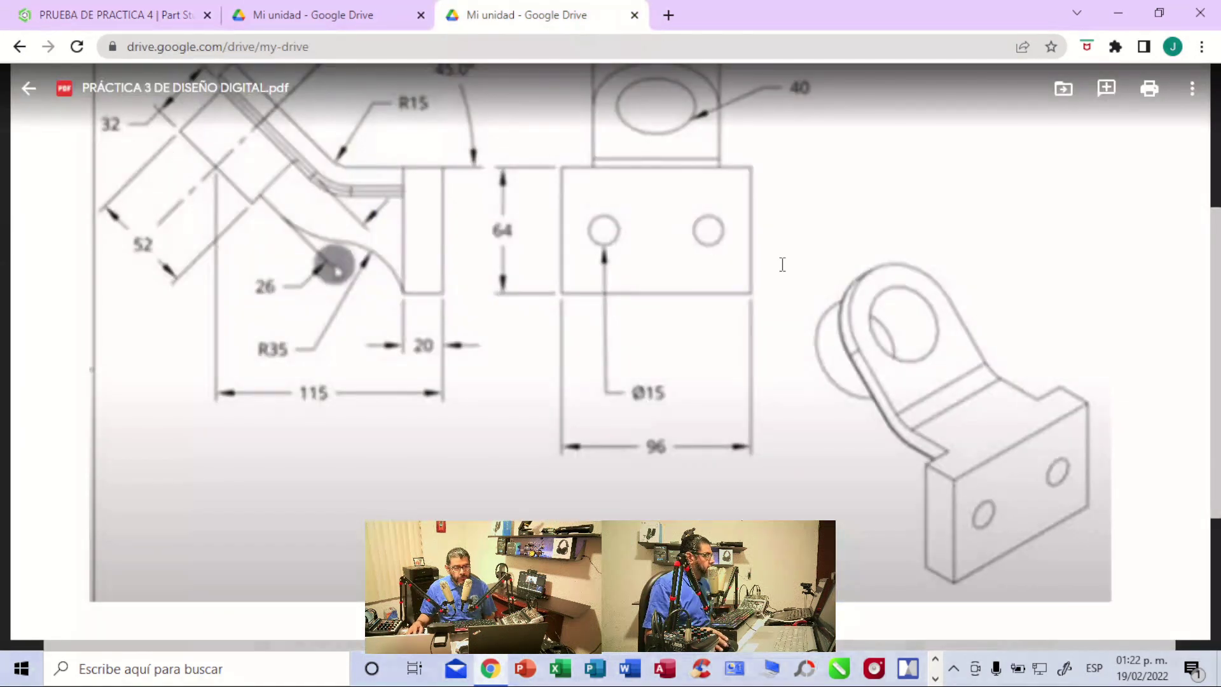
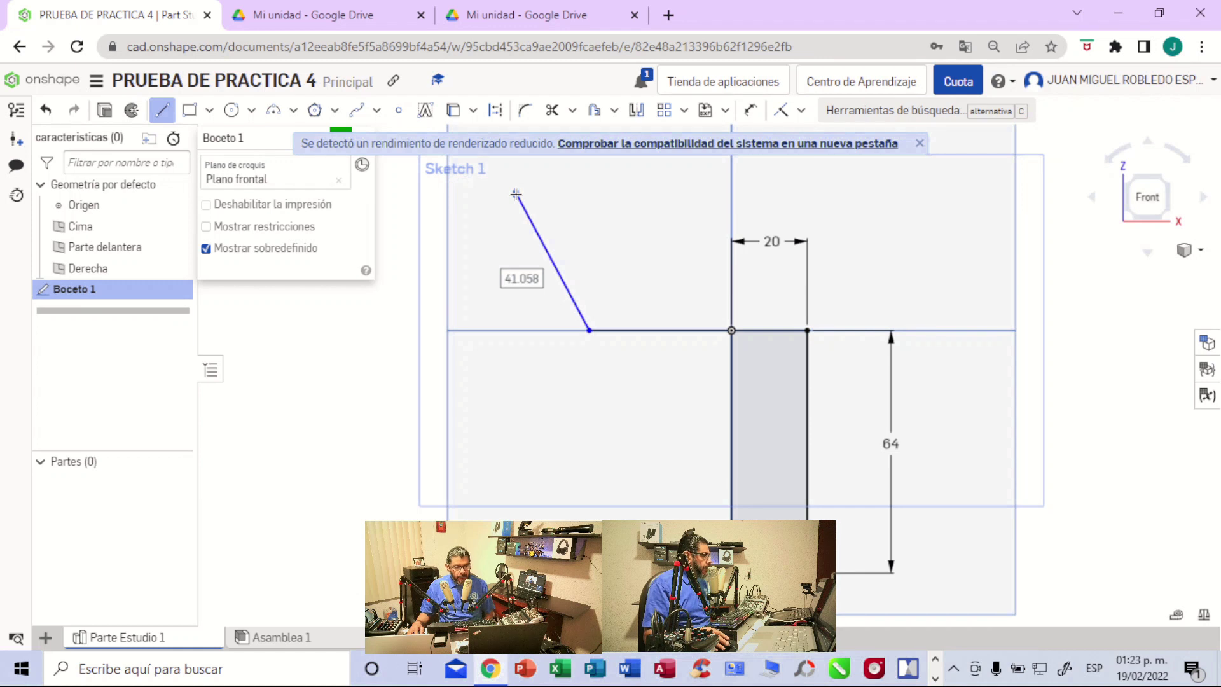
left_click(515, 193)
key("Escape")
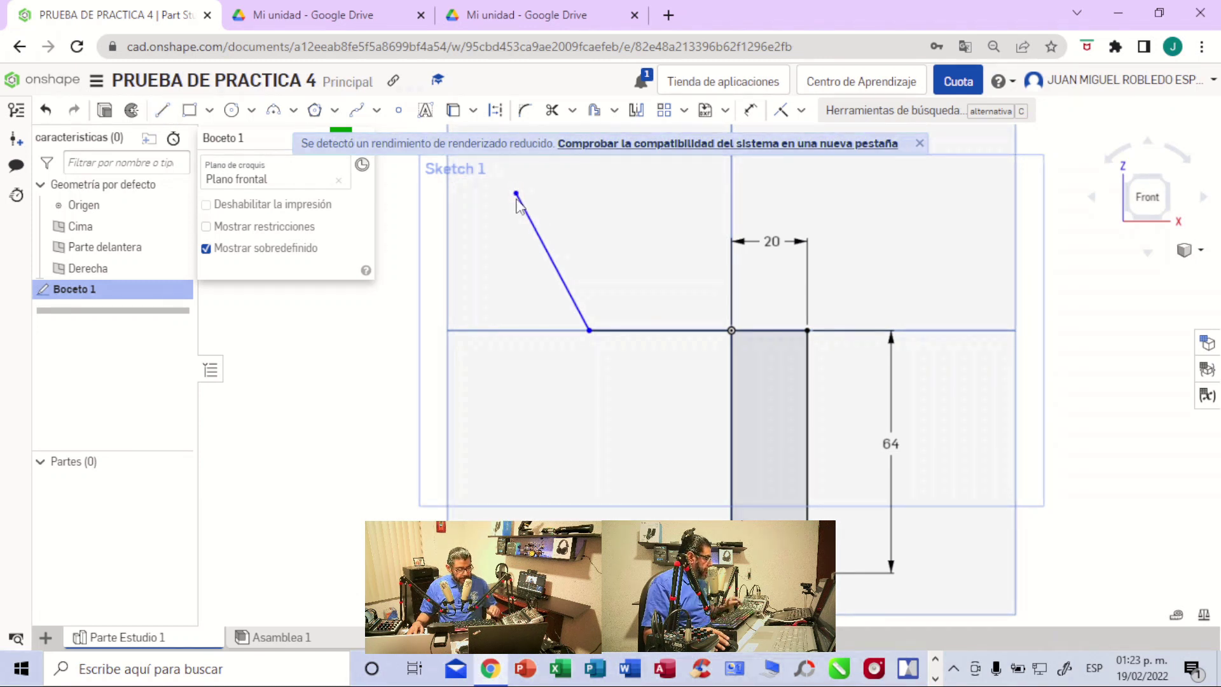
left_click(920, 143)
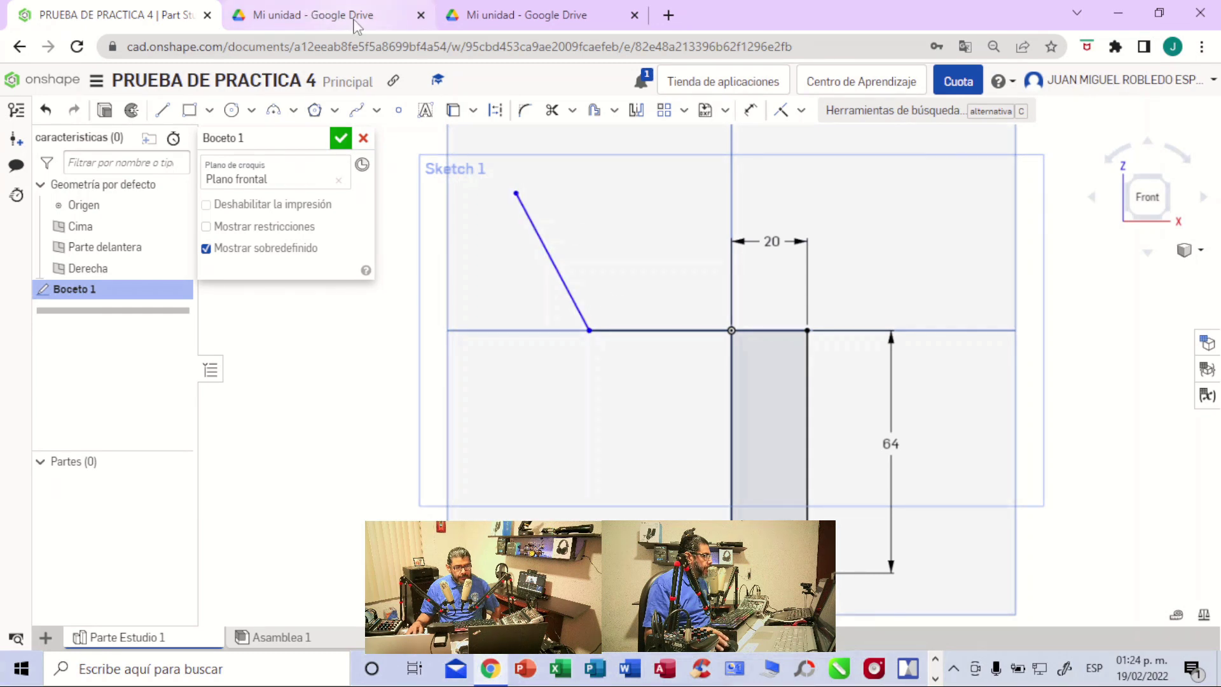
- Check the PDF drawing and sketch a construction line about 40 mm long, running down-left from a point on the slanted line
left_click(516, 19)
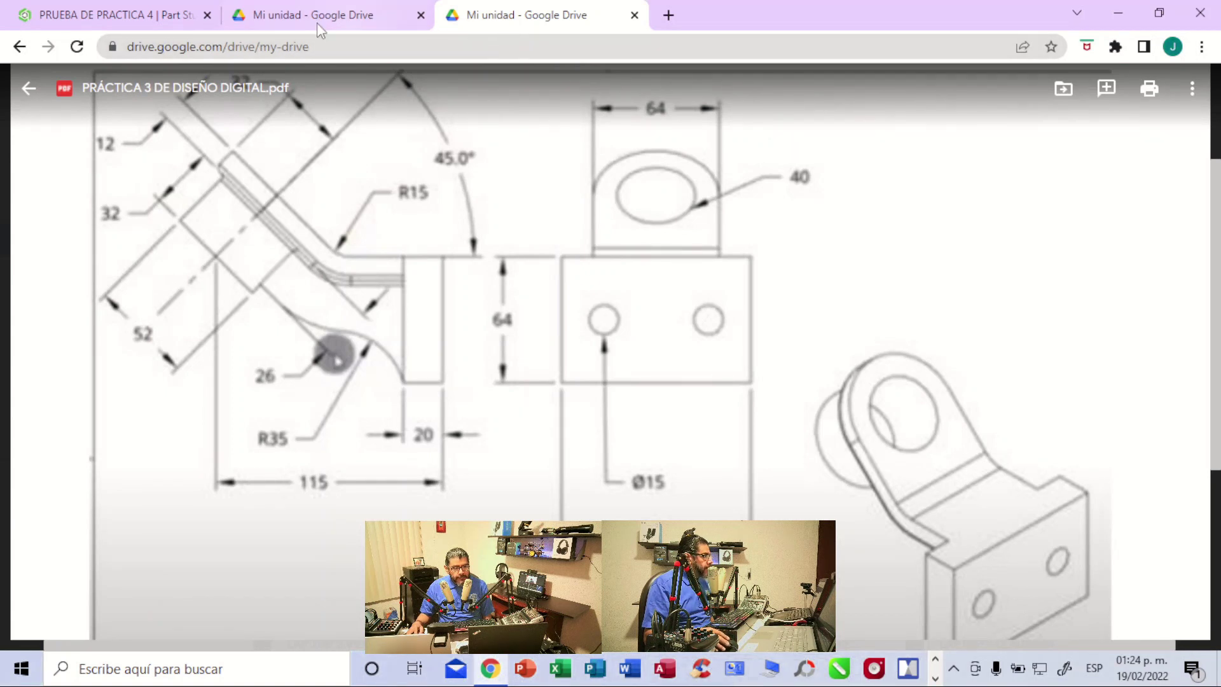
left_click(170, 18)
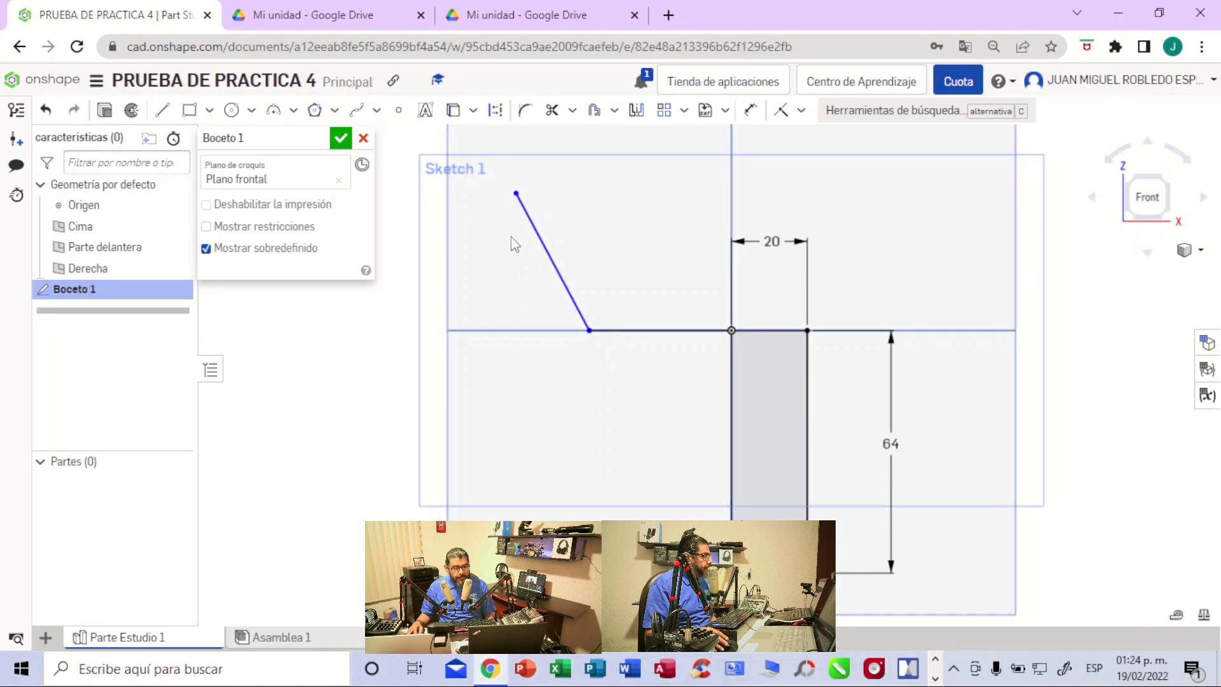
left_click(164, 111)
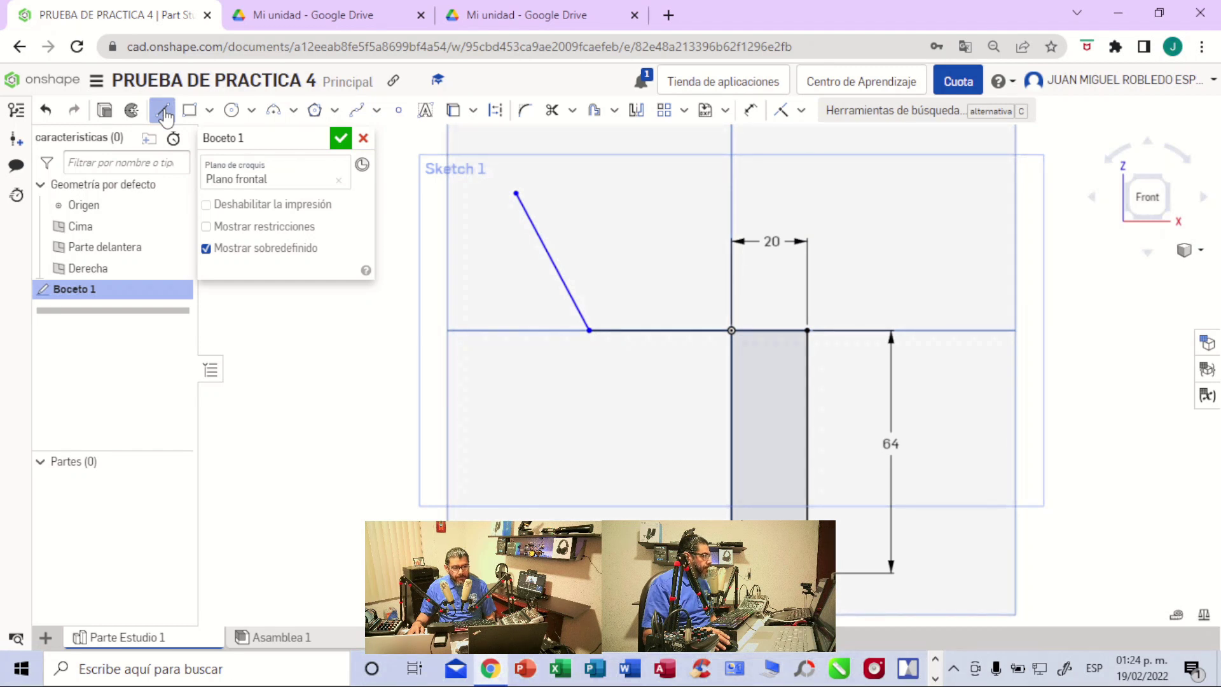
left_click(494, 112)
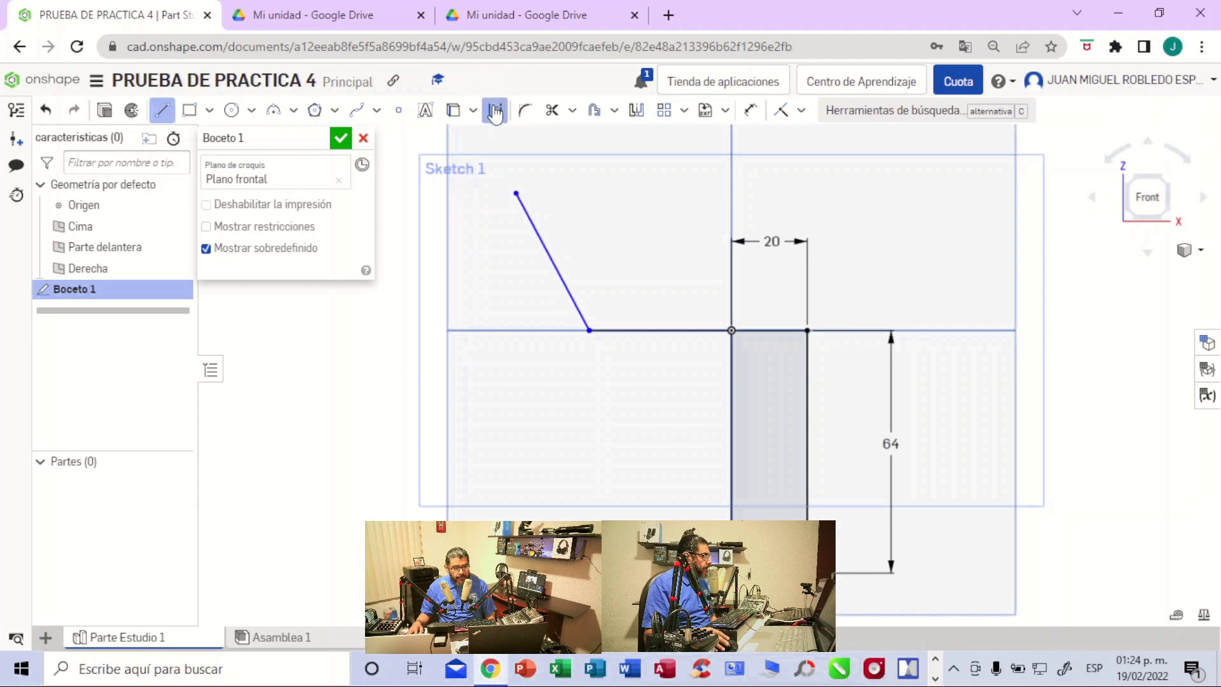
left_click(549, 256)
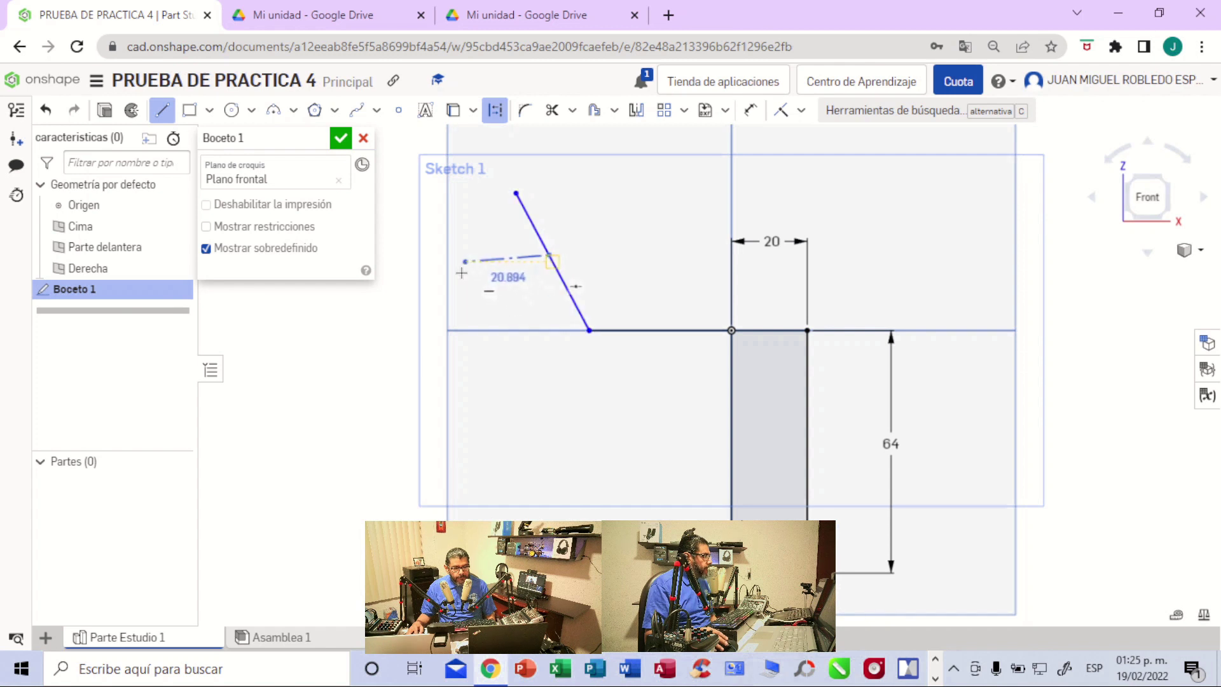
left_click(405, 307)
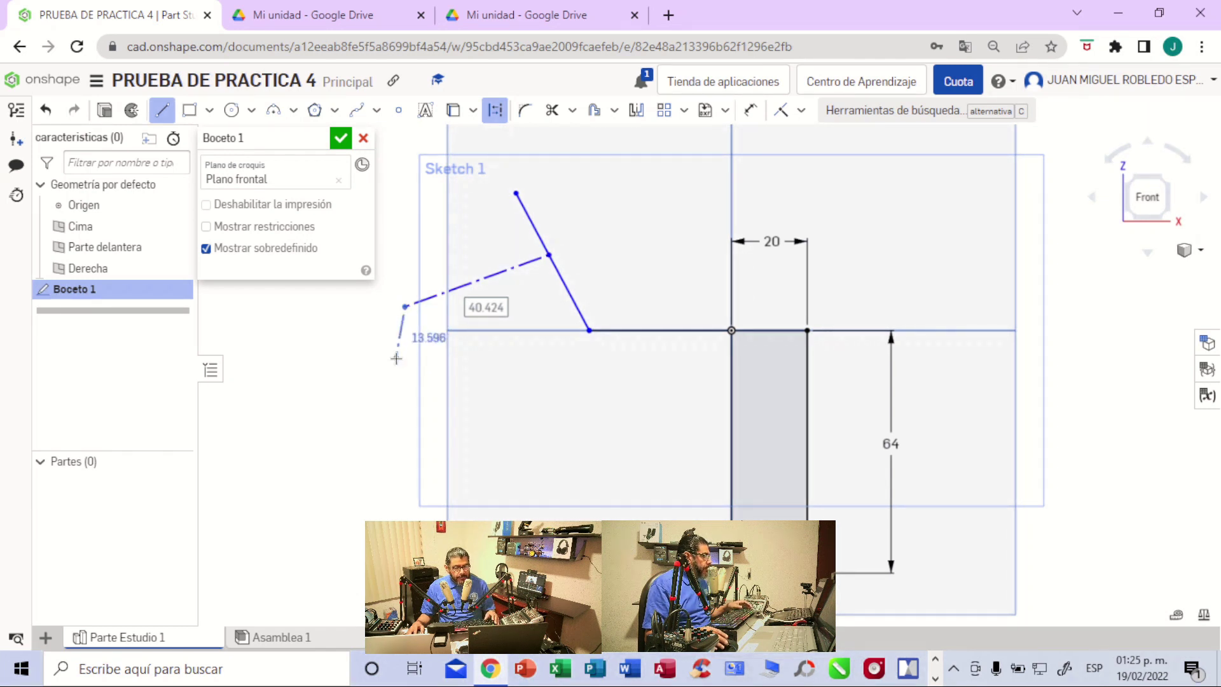
key("Escape")
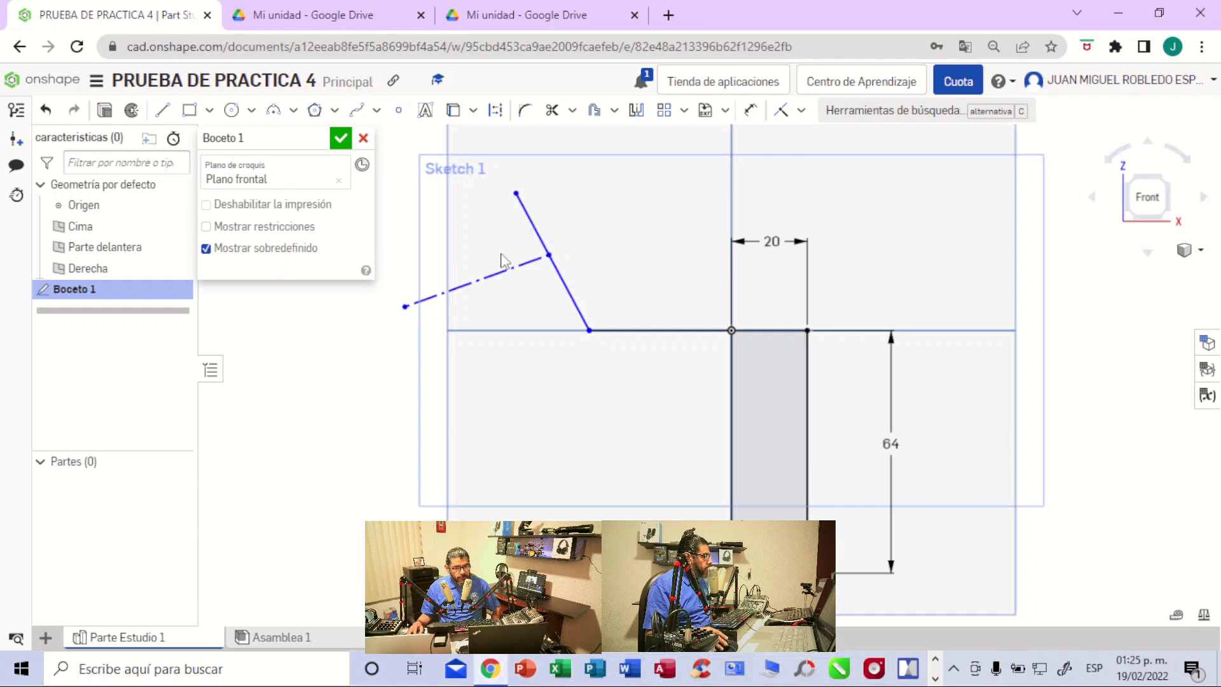
- Review the axis in the PDF drawing and constrain the construction line perpendicular to the slanted line
left_click(509, 25)
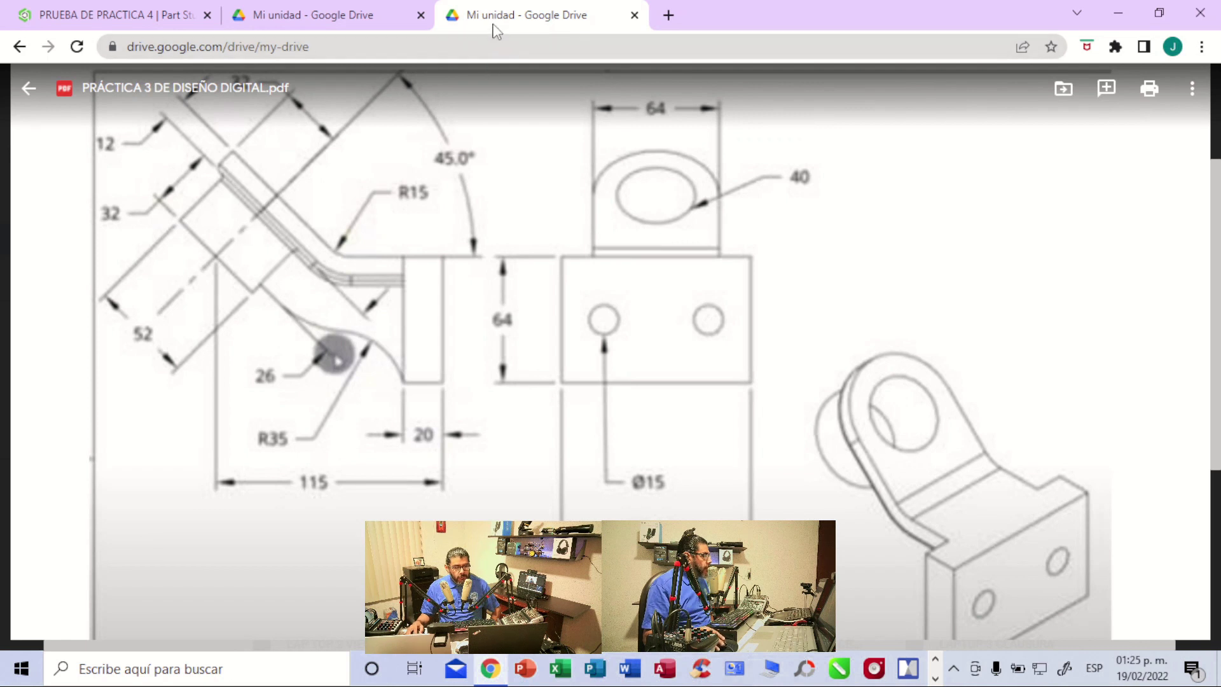
left_click(153, 26)
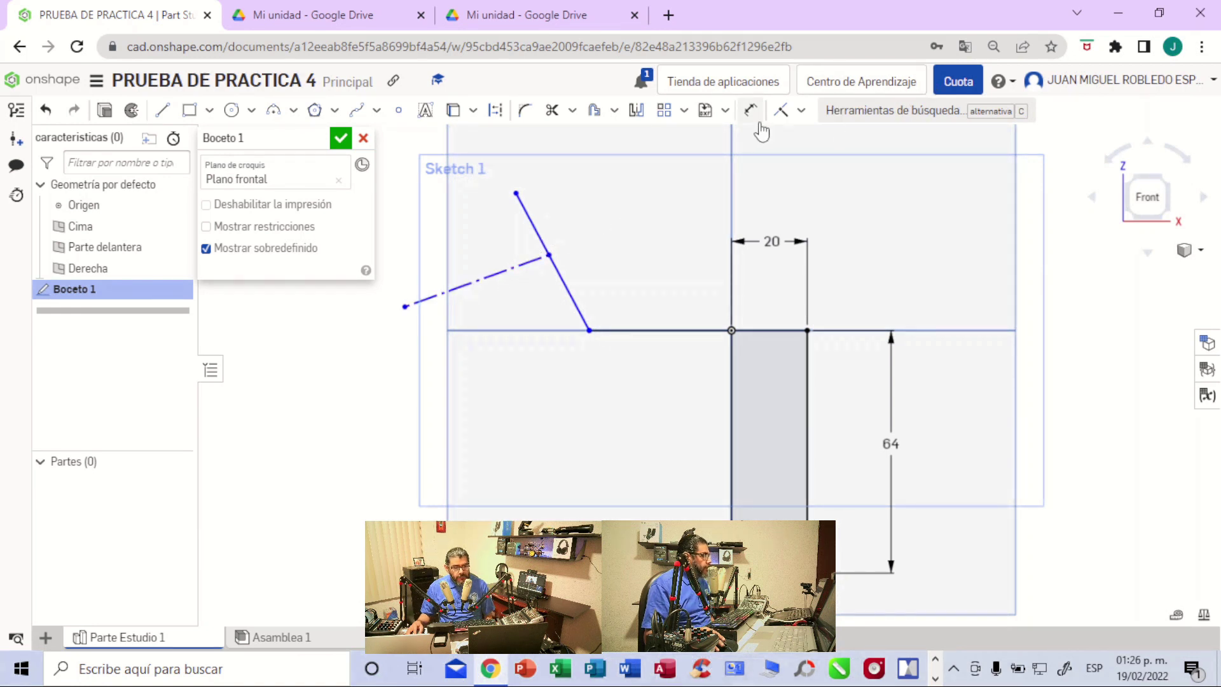
left_click(801, 111)
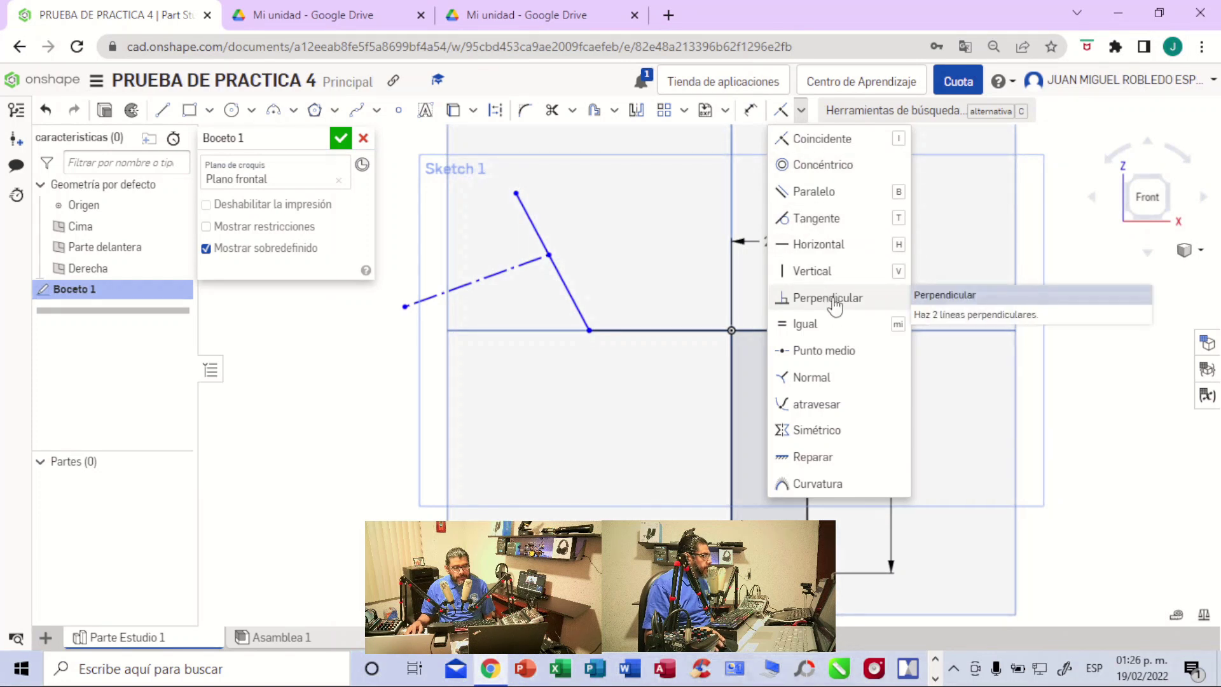
left_click(814, 302)
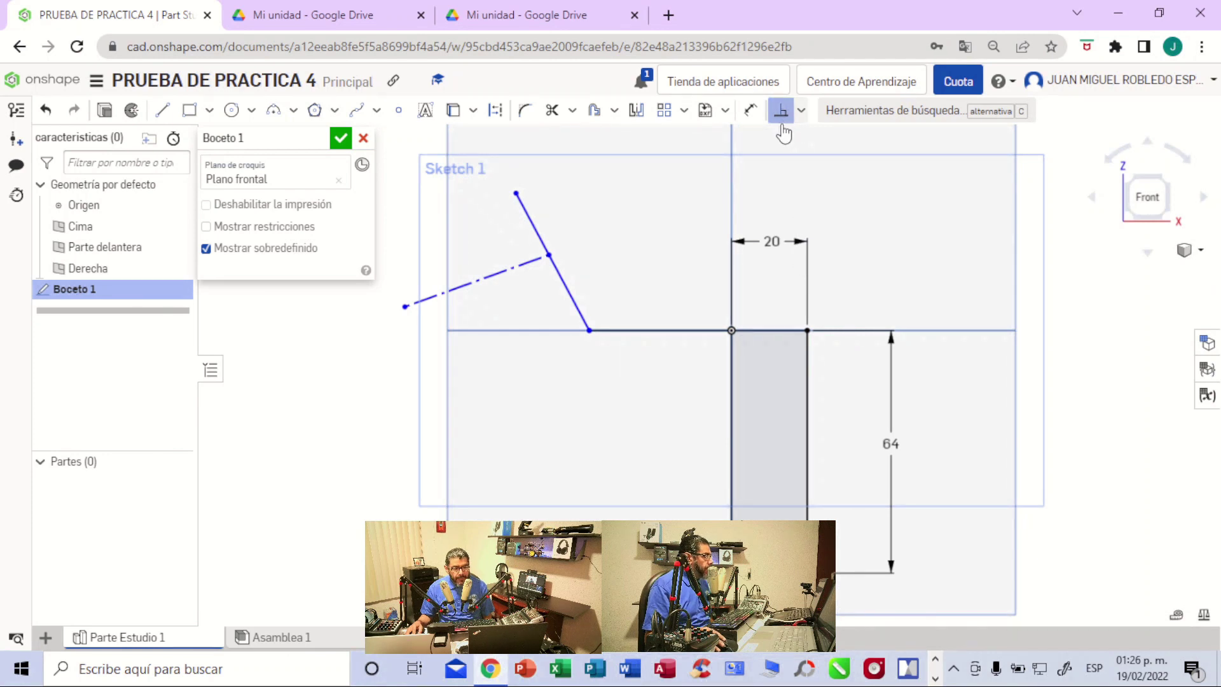
key("d")
left_click(501, 274)
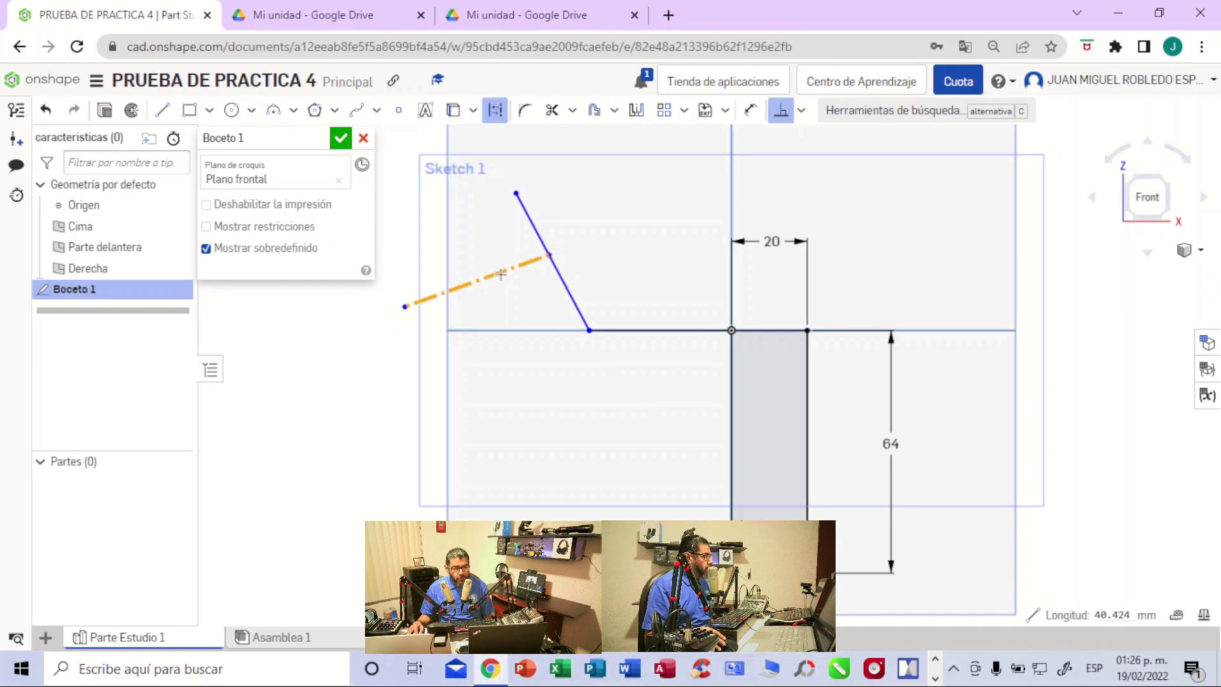
left_click(536, 231)
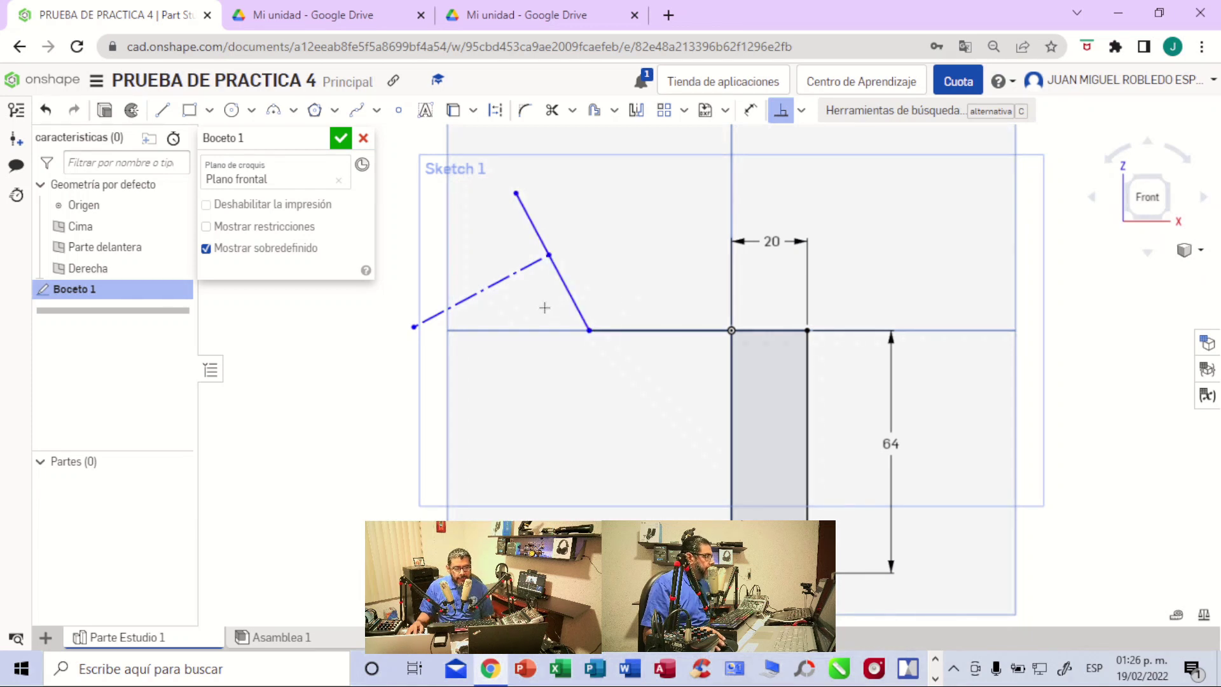
- Consult the PDF drawing and dimension the slanted line's upper end to the construction line at 32 mm
left_click(549, 16)
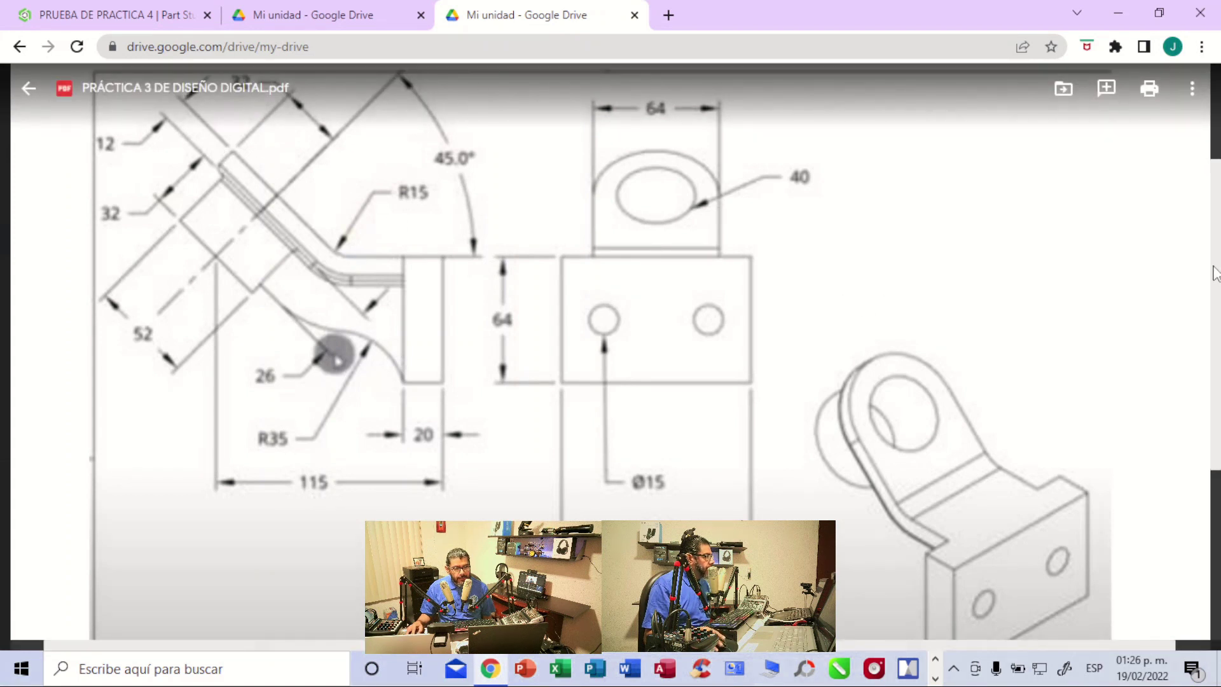
left_click_drag(1214, 266, 1213, 217)
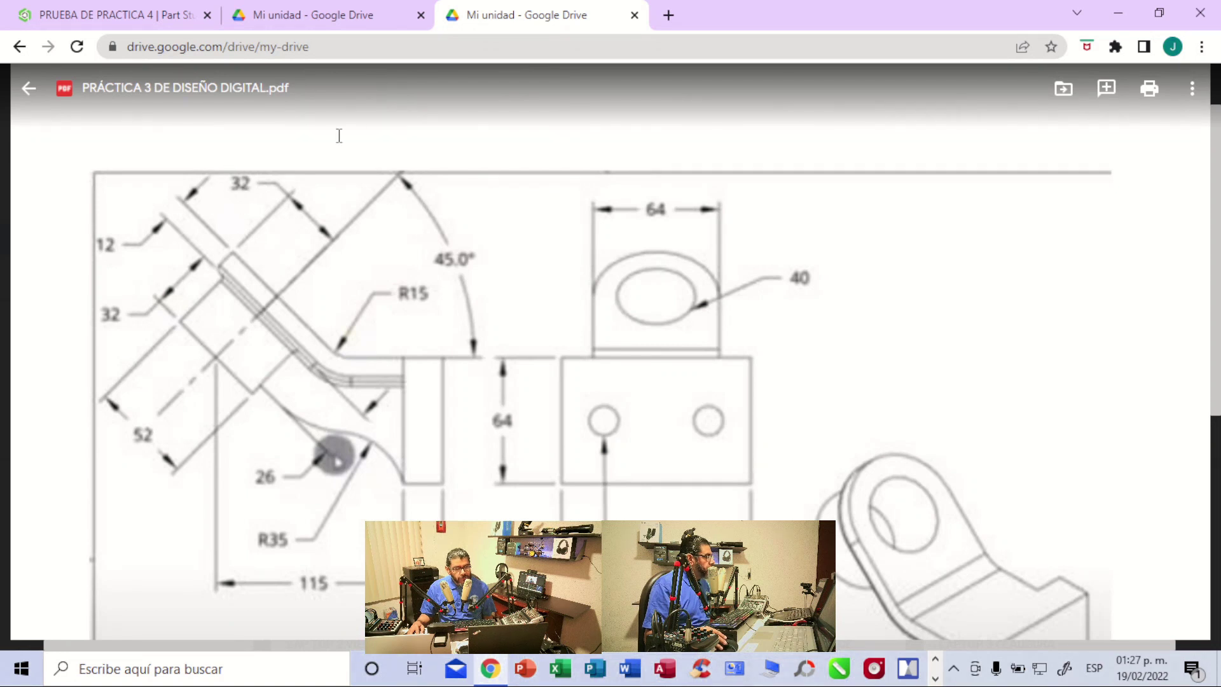
left_click(164, 15)
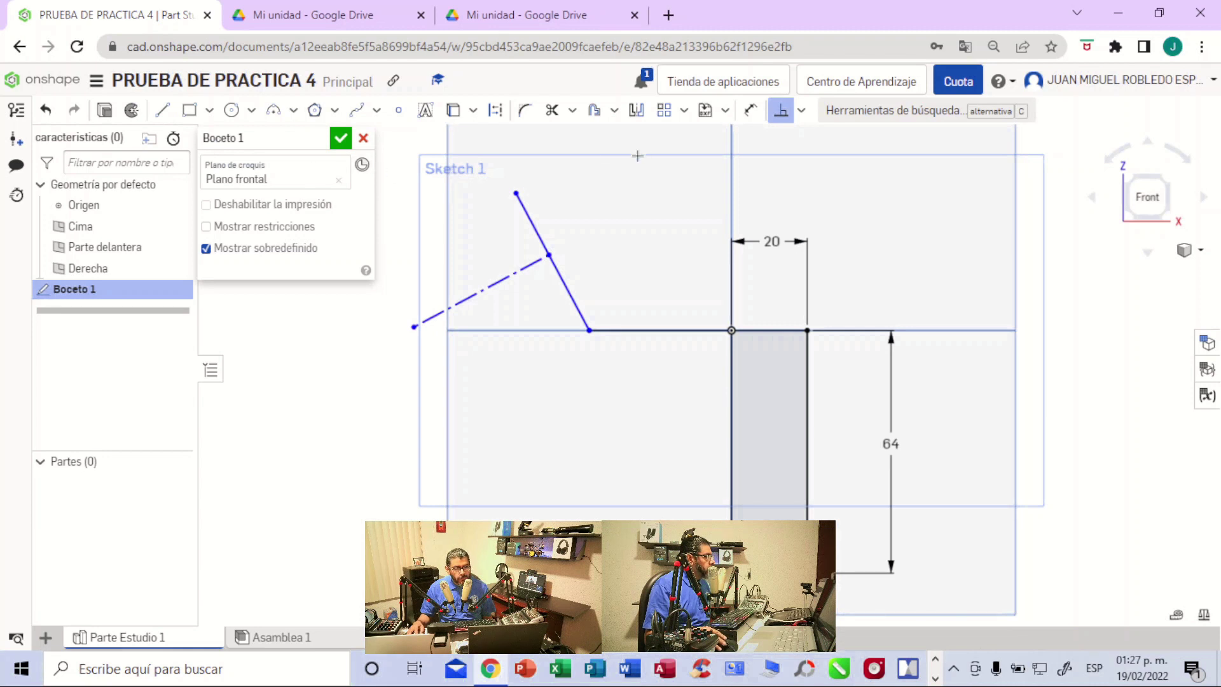
left_click(749, 109)
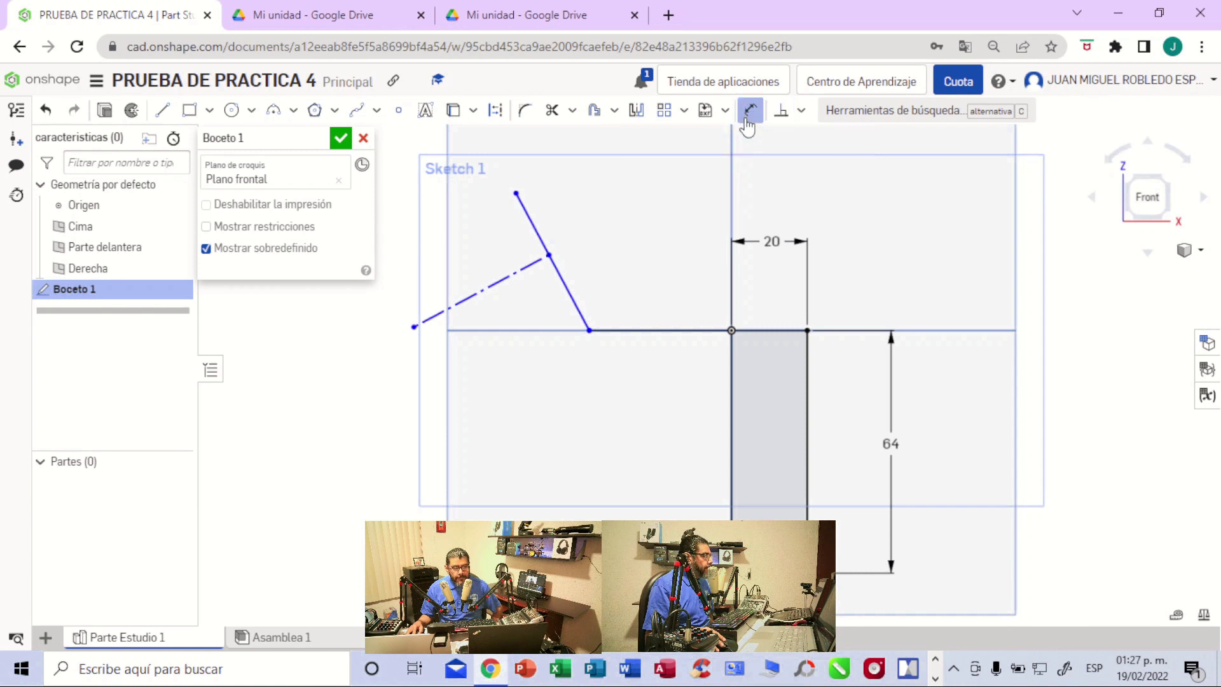
left_click(495, 283)
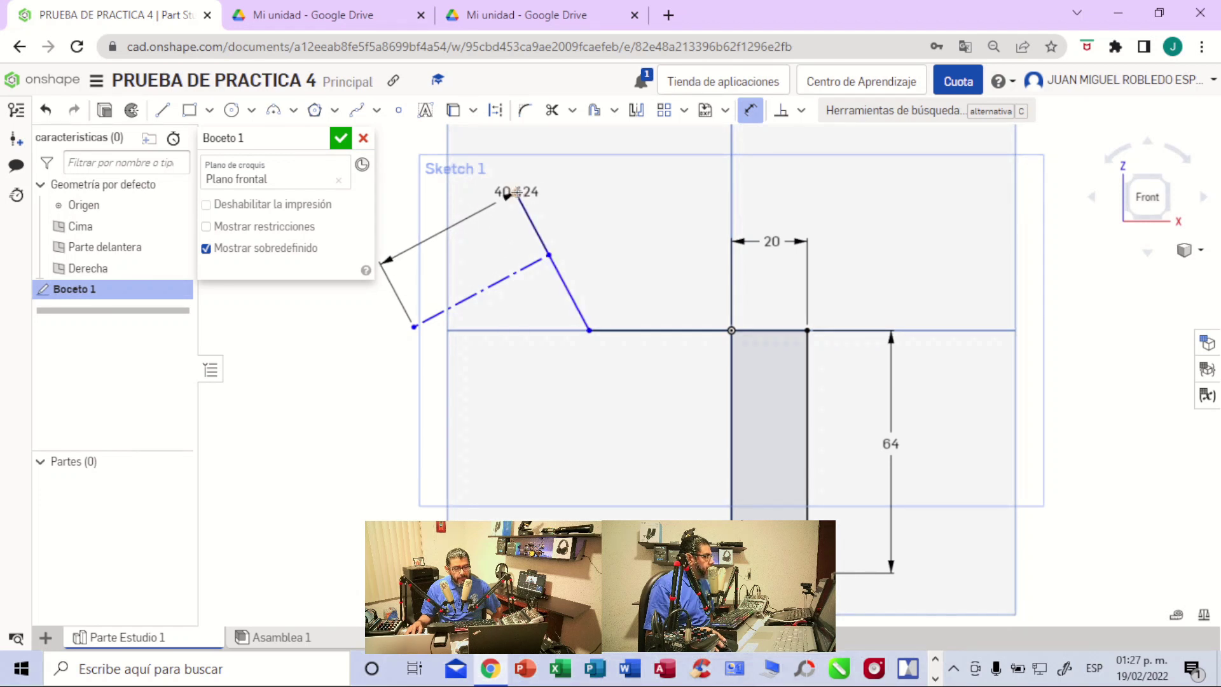
left_click(516, 193)
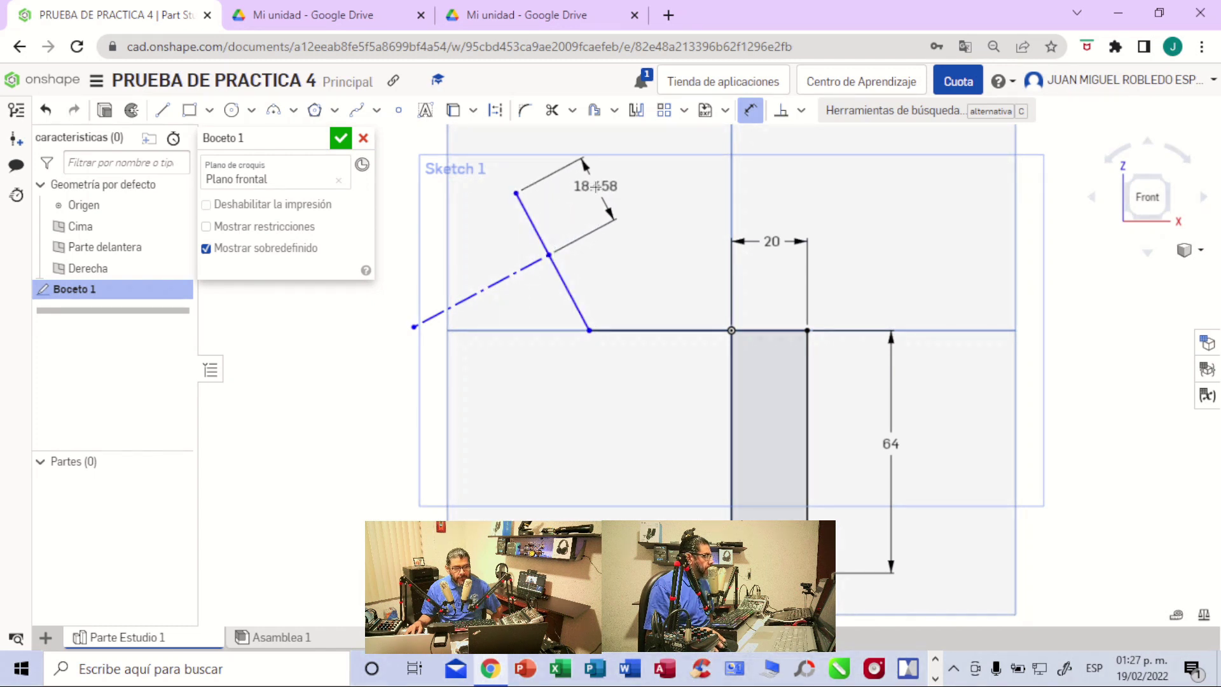
left_click(595, 186)
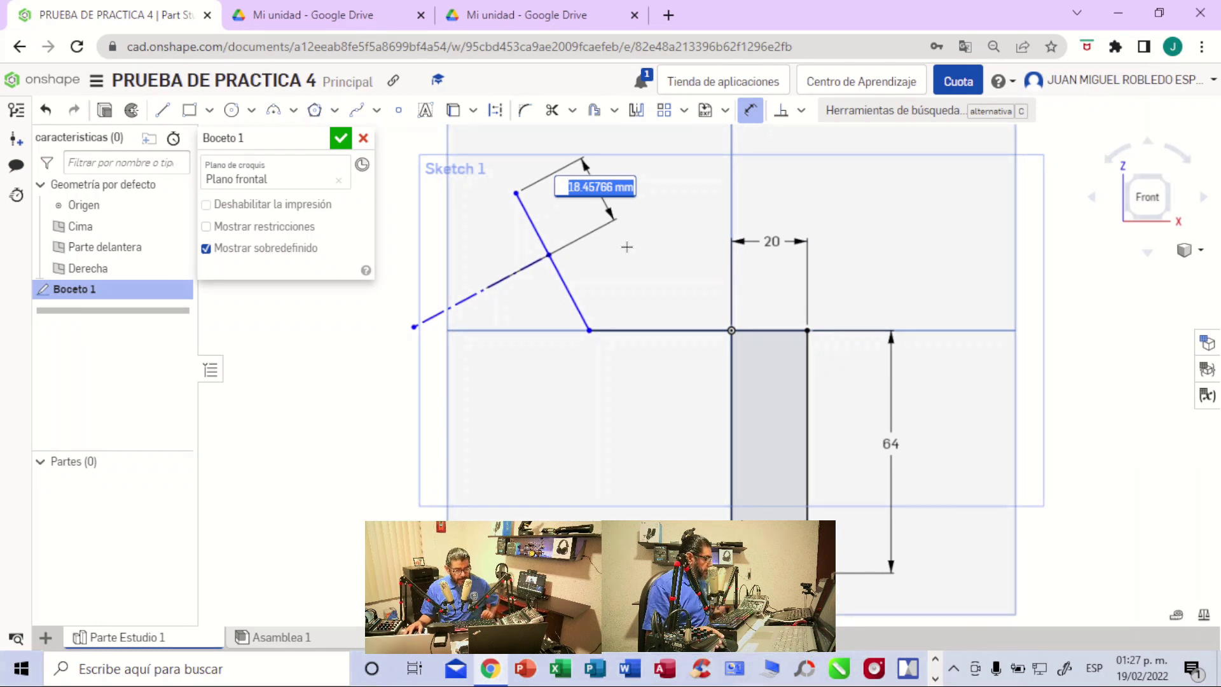
type("32")
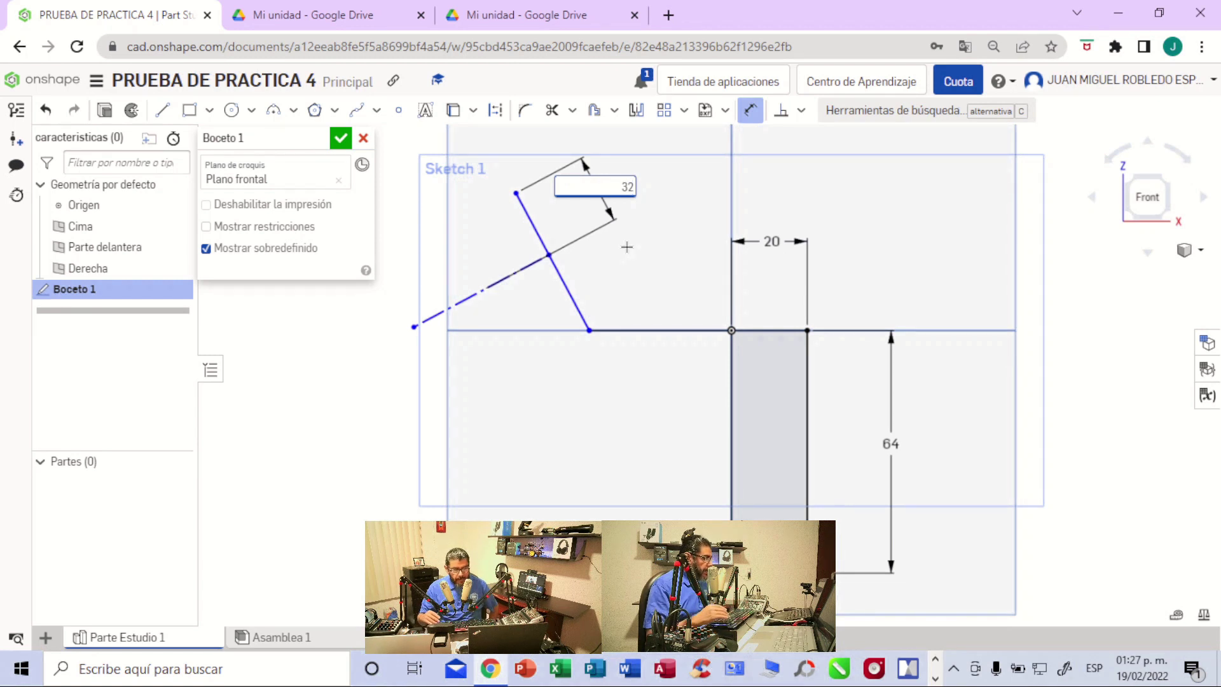
key("Return")
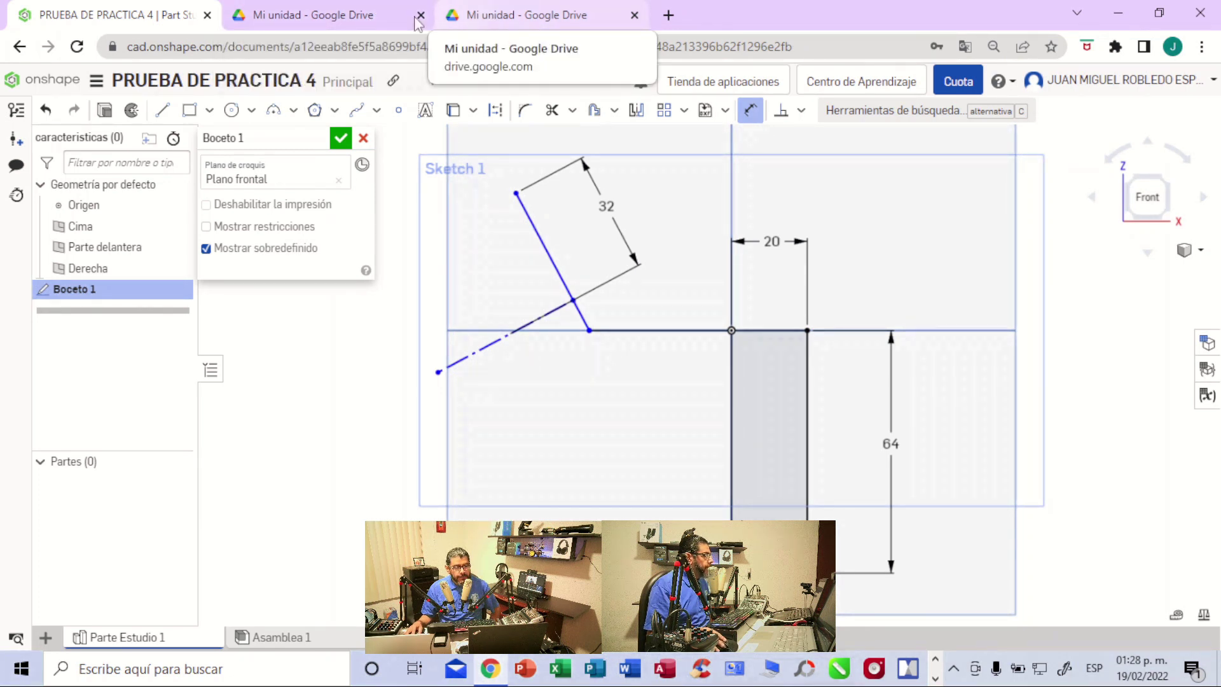
- Check the PDF drawing and dimension the construction line's length to 44 mm
left_click(543, 22)
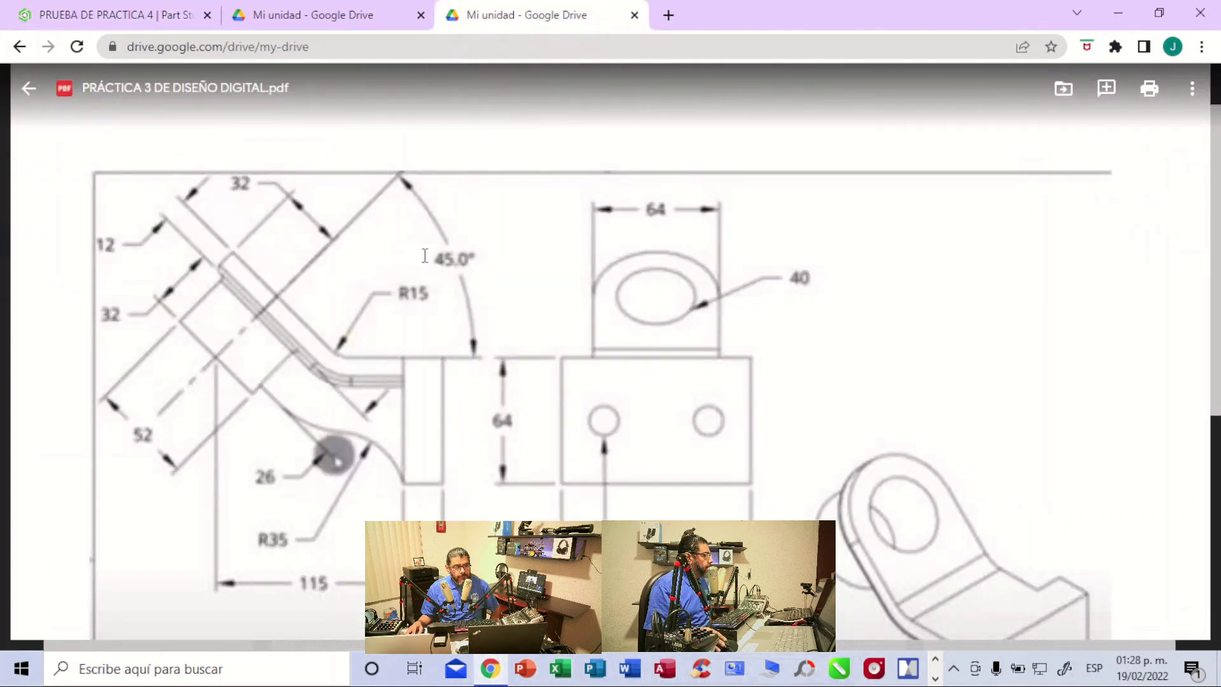
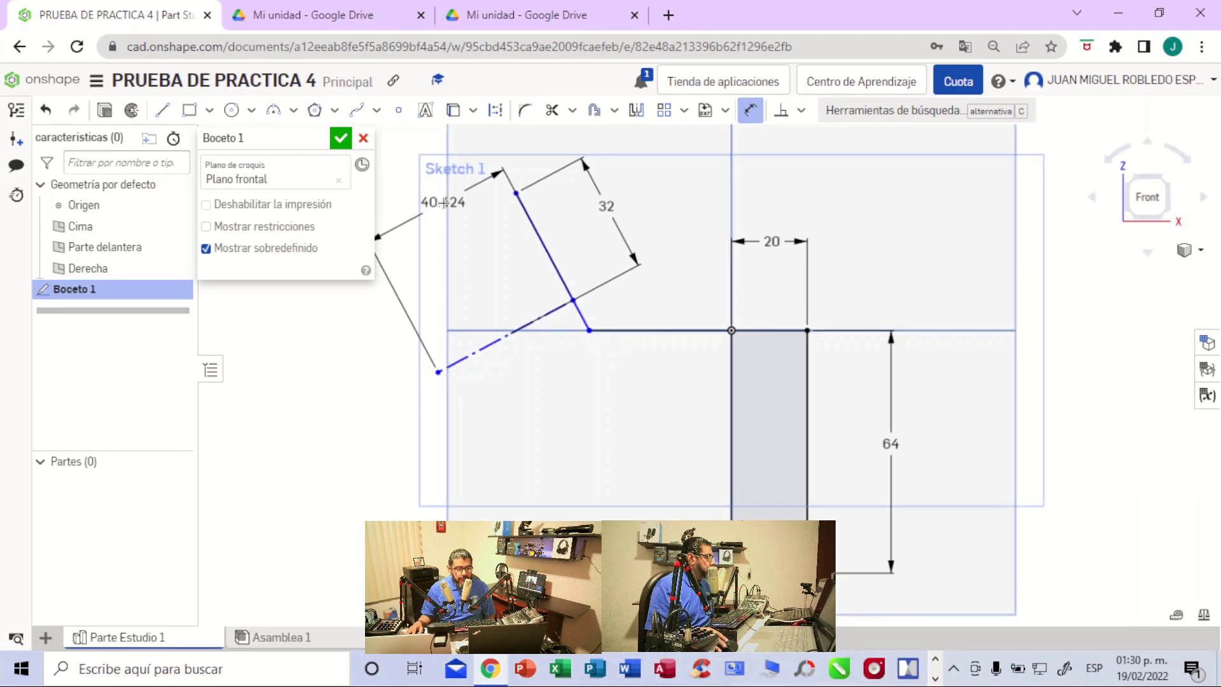
double_click(444, 203)
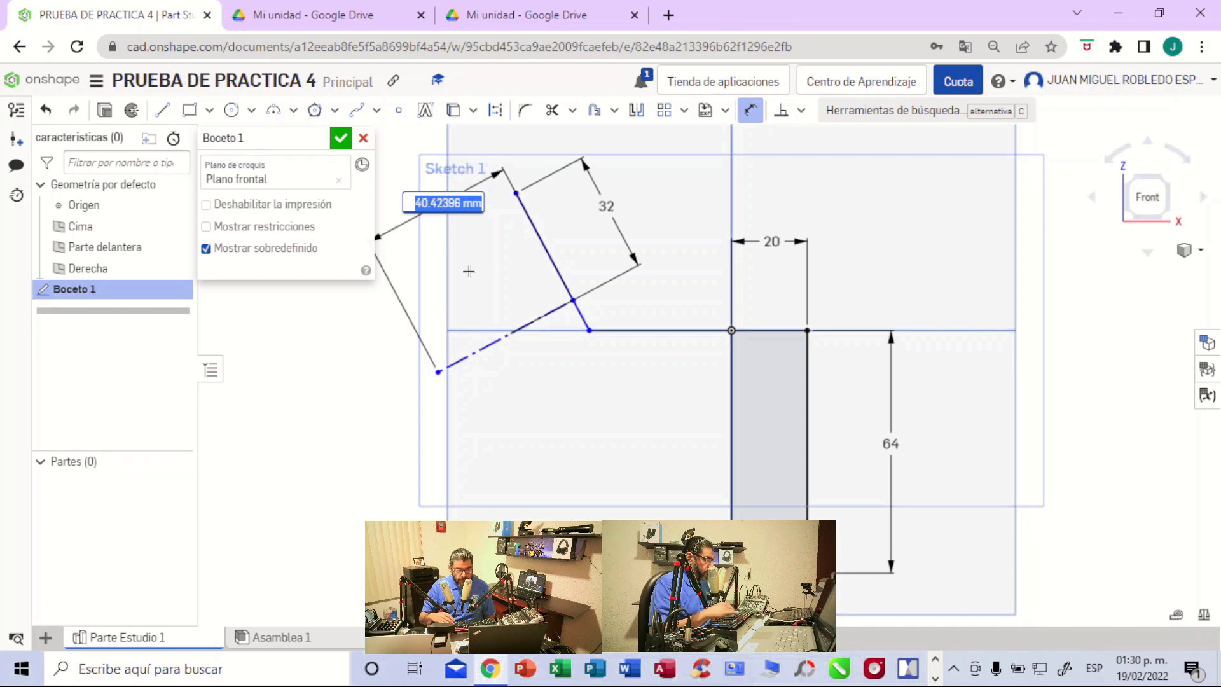
key("BackSpace")
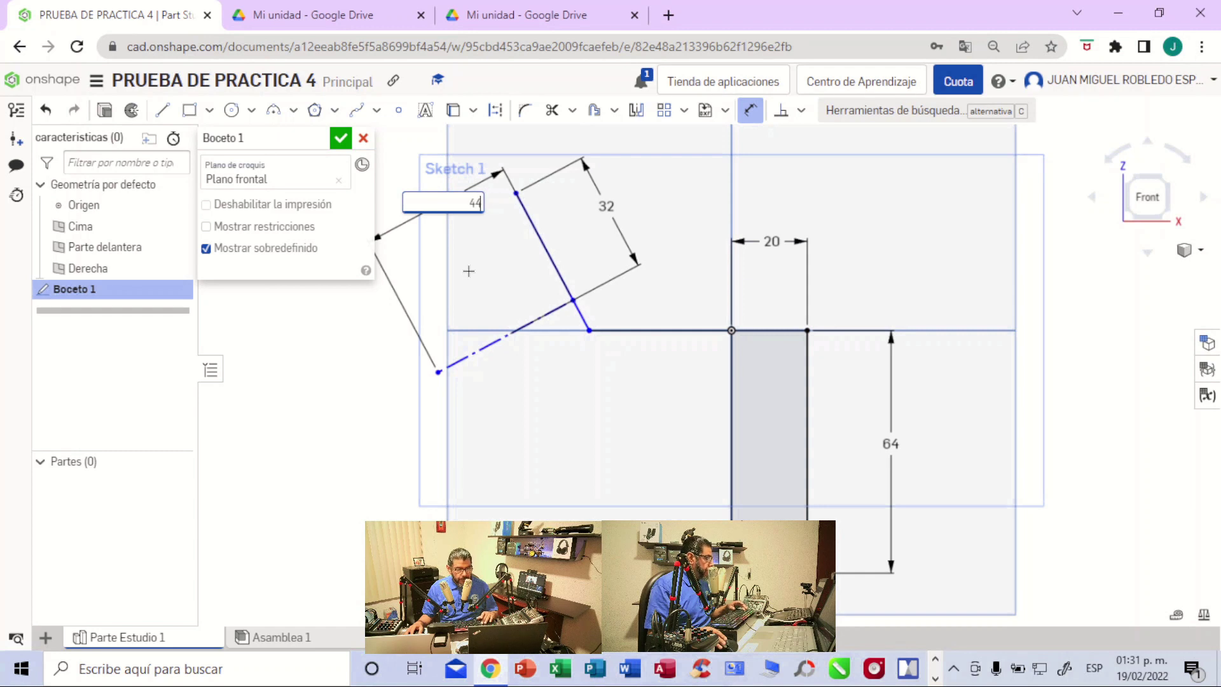
key("Return")
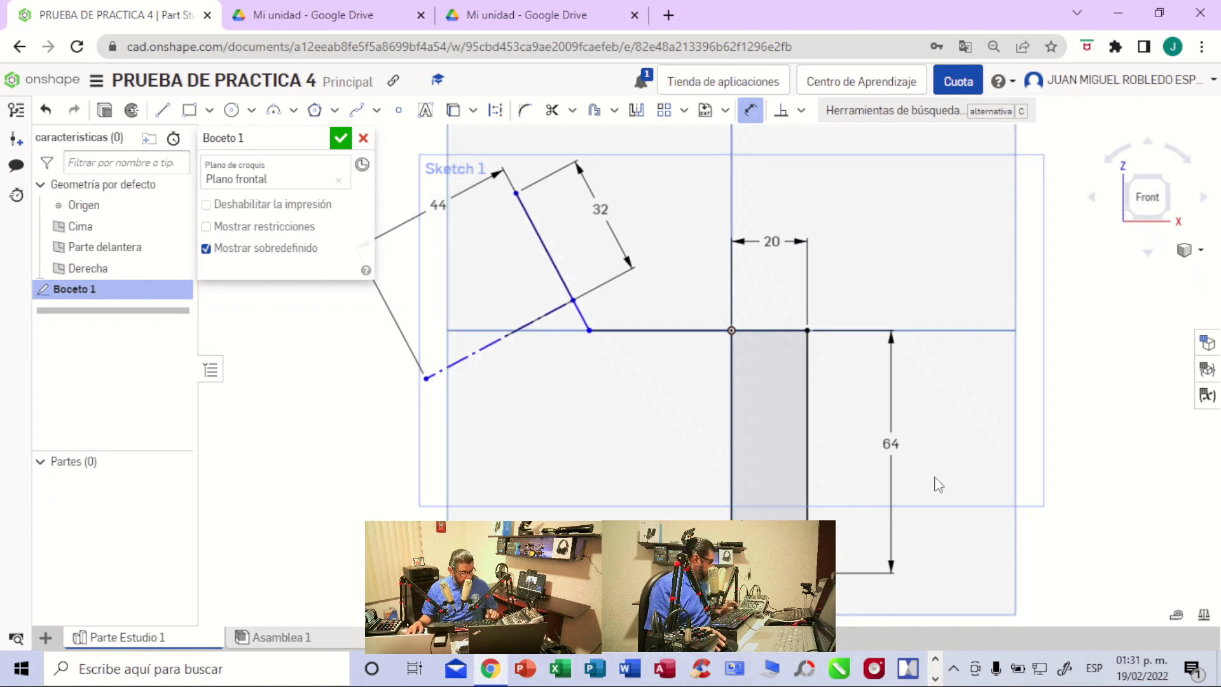
- Examine the PDF drawing's side view for the dimensions that locate the arm's axis relative to the base, comparing it with the sketch
mouse_move(1104, 441)
middle_mouse_down()
mouse_move(1139, 424)
mouse_move(1176, 434)
middle_mouse_up()
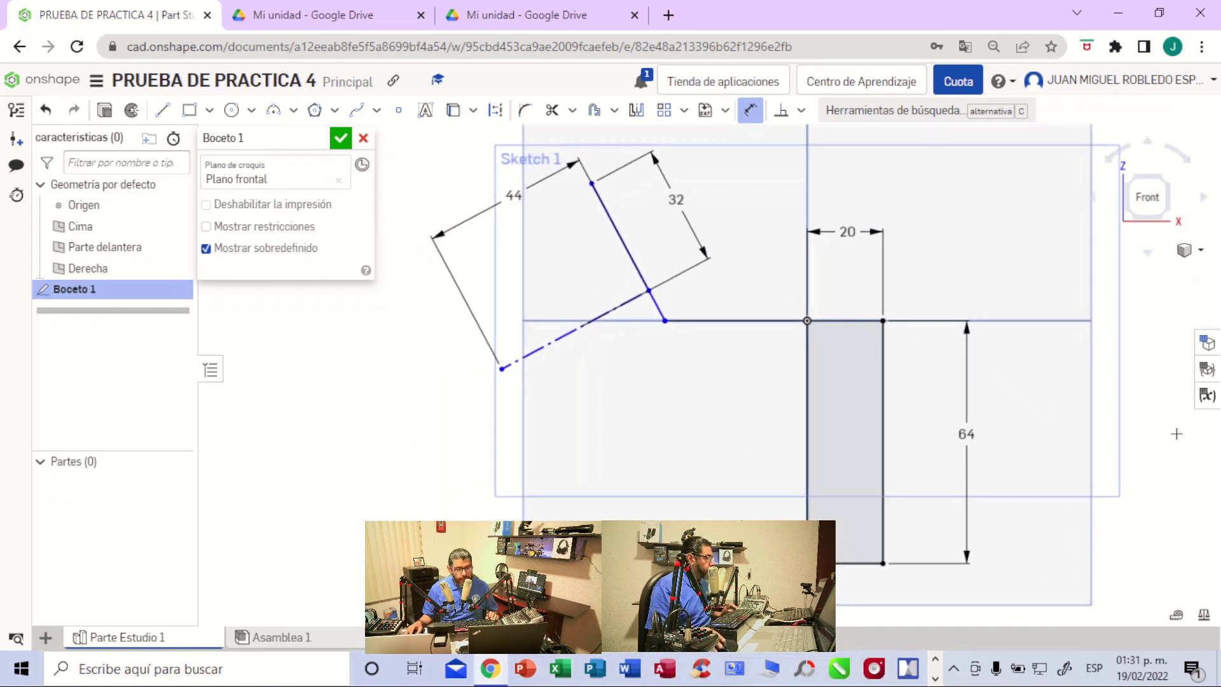
scroll(1170, 437, "down", 4)
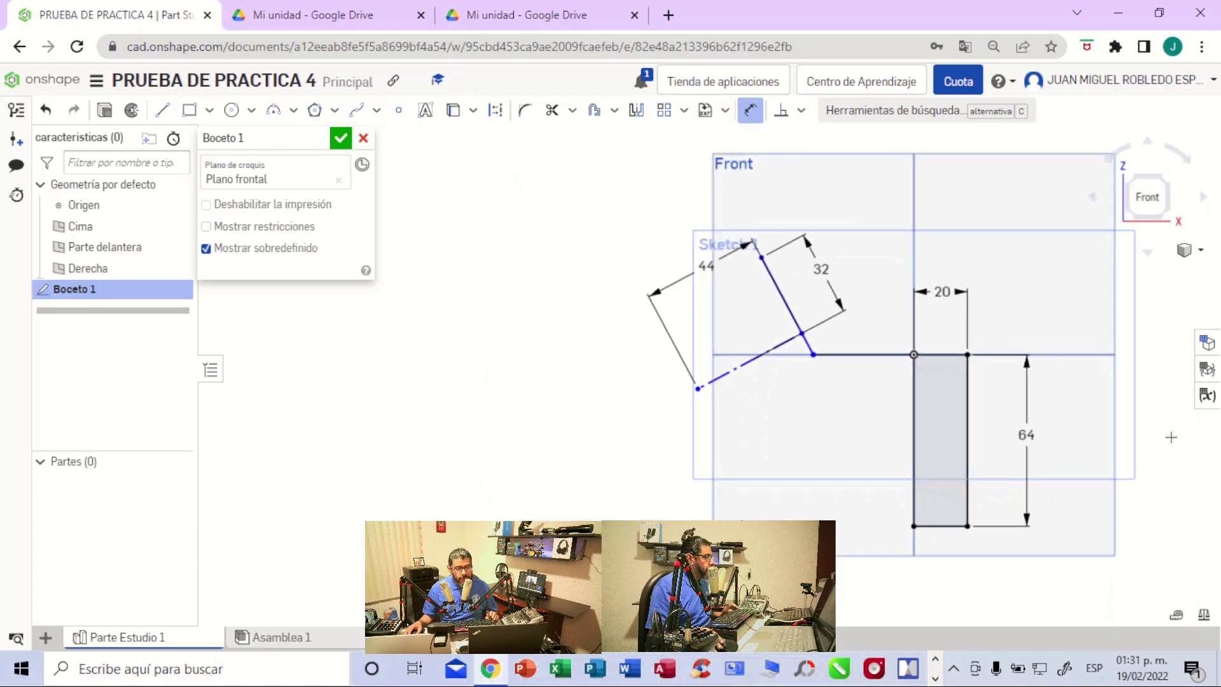
middle_click_drag(1147, 445, 1084, 414)
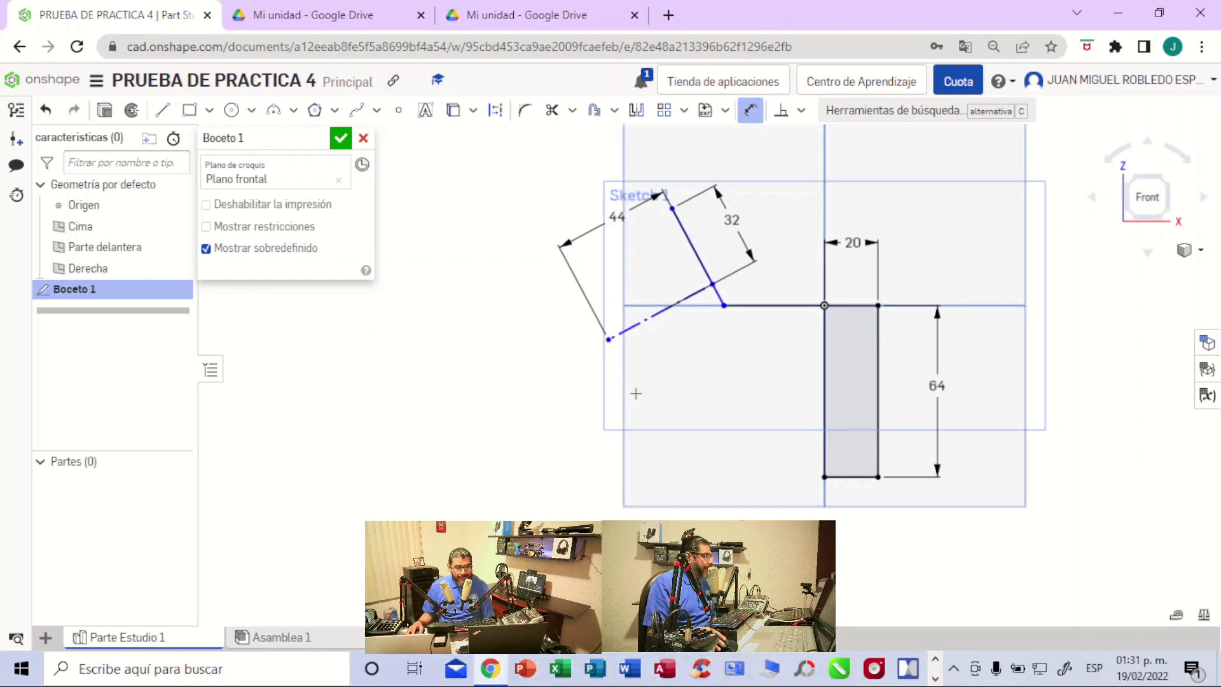
left_click(528, 19)
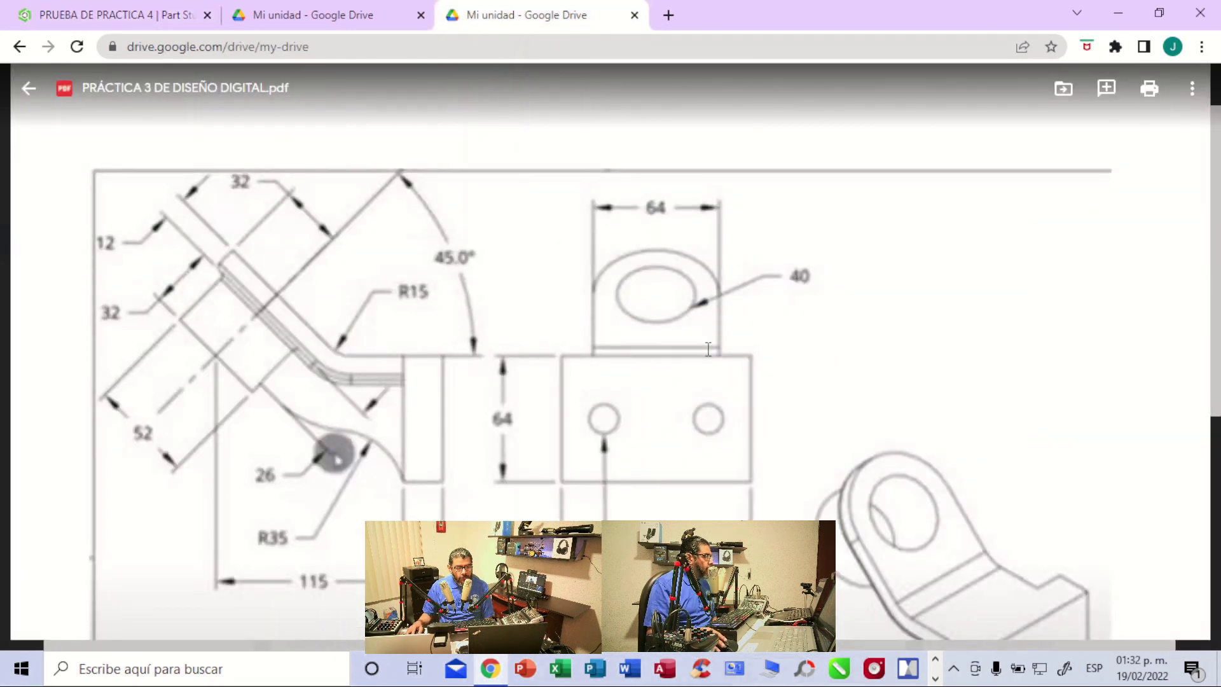
scroll(708, 349, "up", 1)
scroll(709, 349, "down", 1)
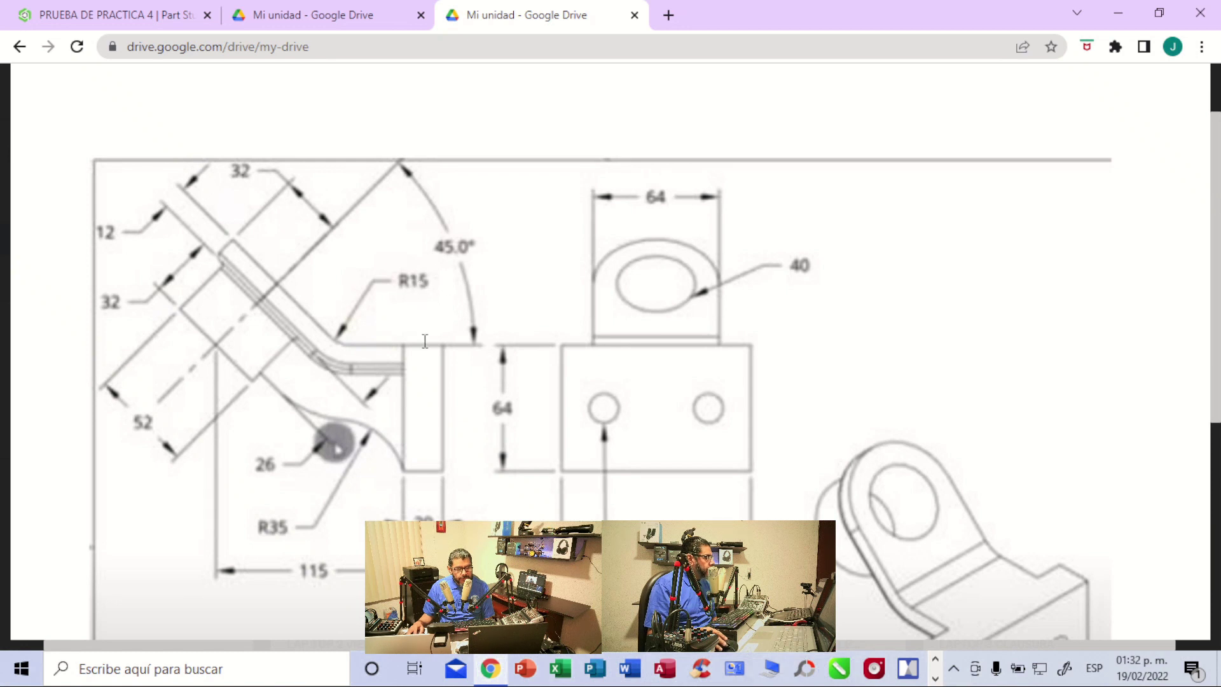
scroll(432, 337, "down", 5)
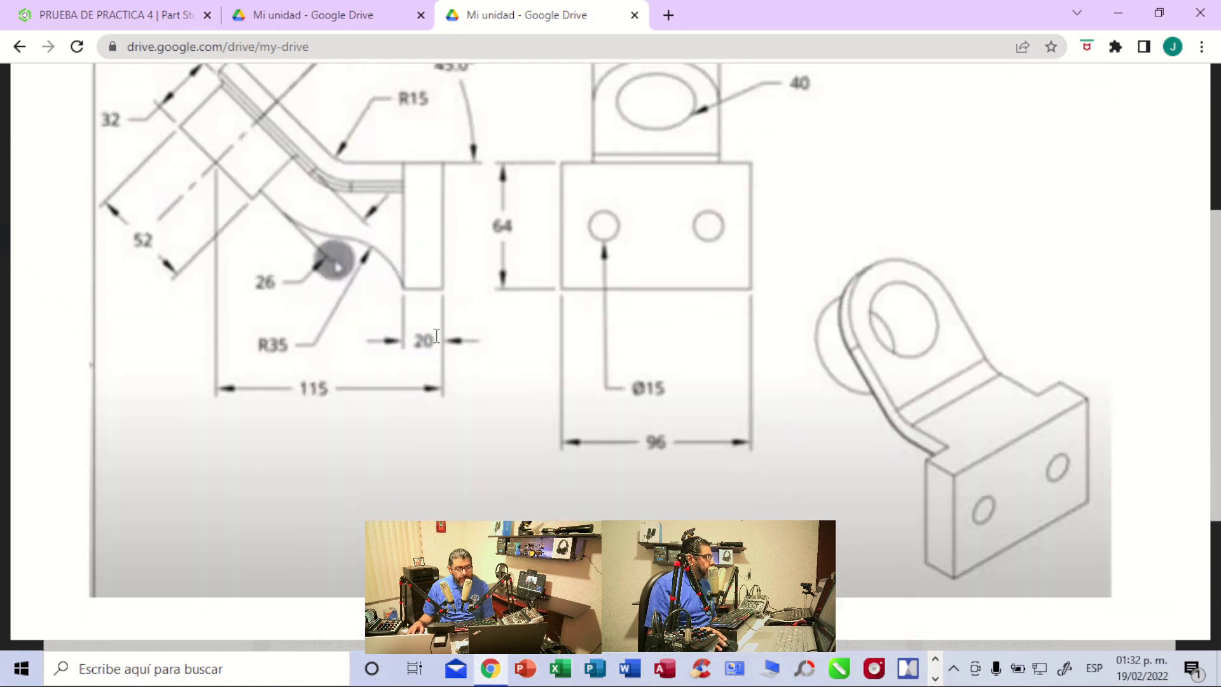
scroll(436, 337, "up", 1)
scroll(428, 324, "up", 1)
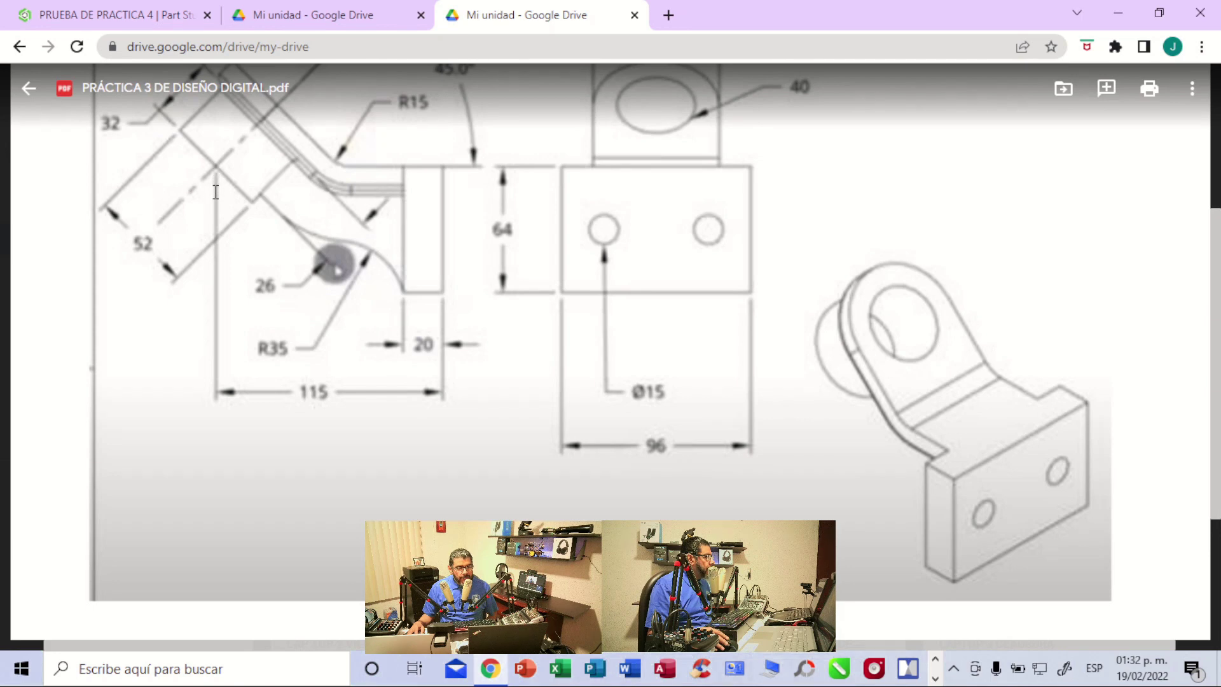
scroll(215, 198, "up", 2)
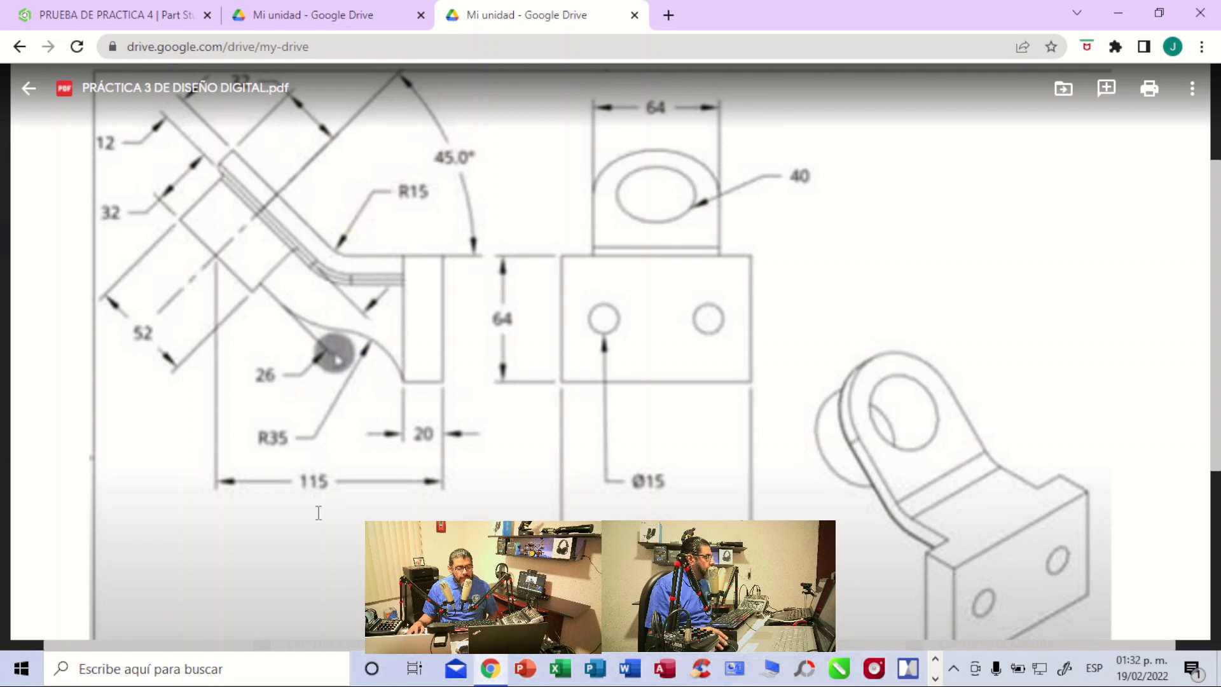
left_click(109, 18)
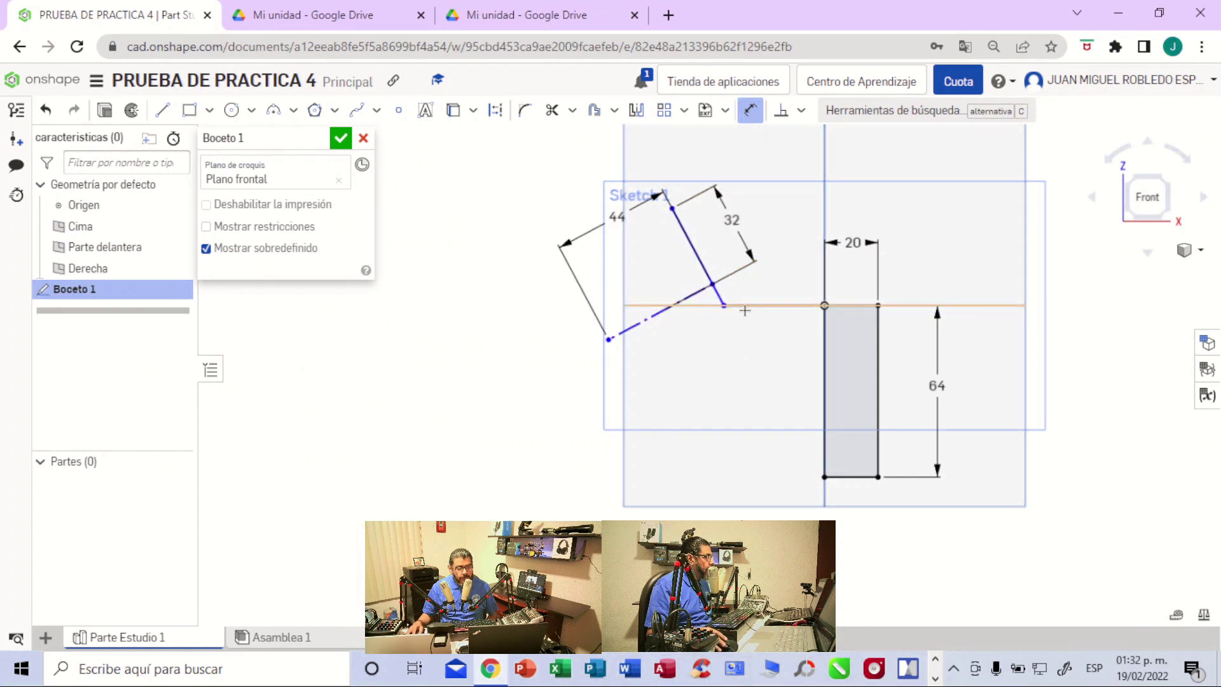
left_click(452, 13)
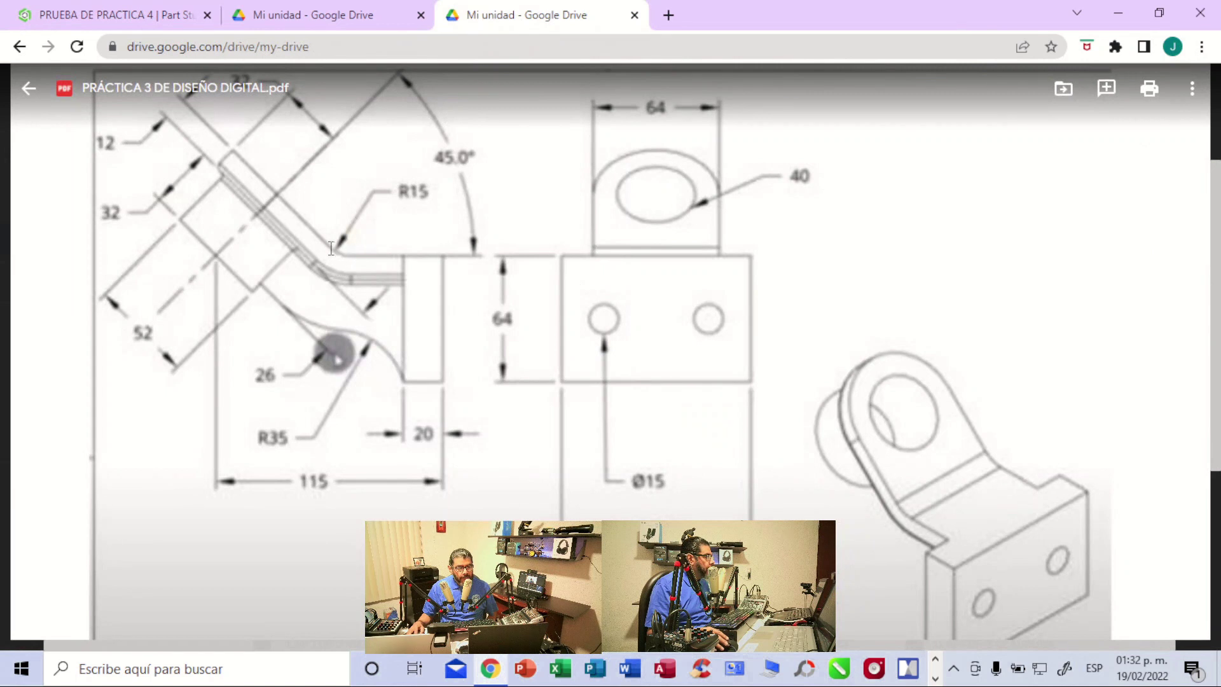
left_click(170, 19)
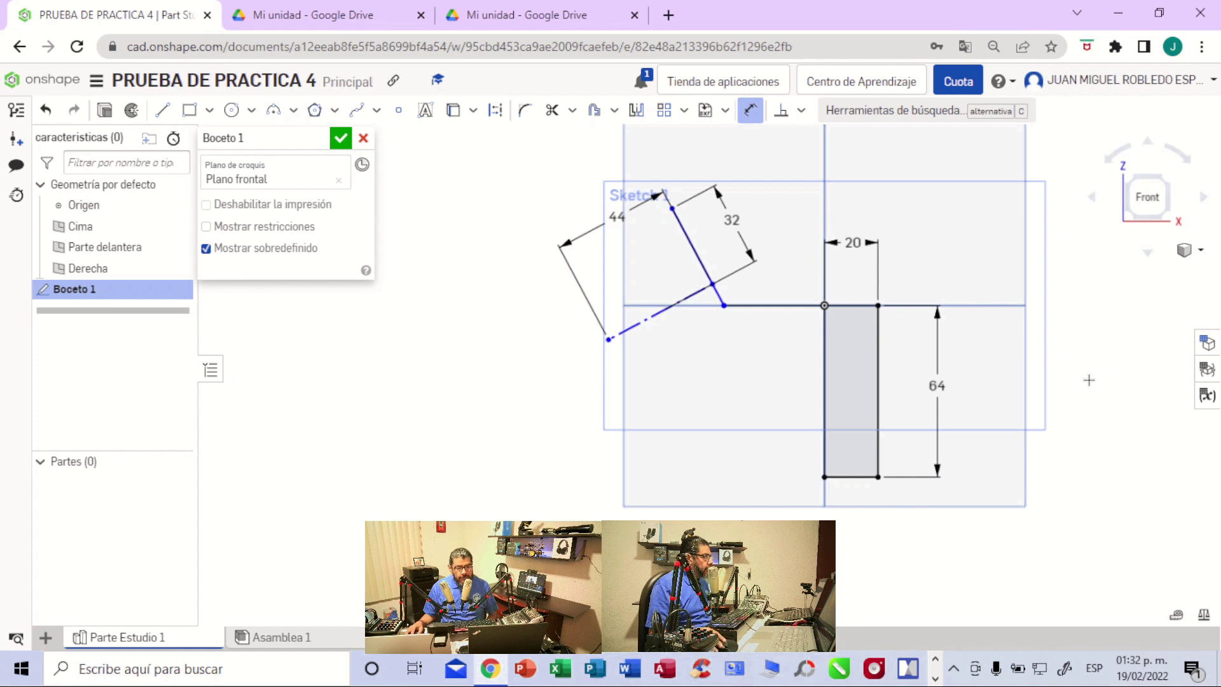
- Recheck the PDF drawing and dimension the horizontal distance from the construction line's free end to the rectangle's right edge at 115 mm
mouse_move(1089, 380)
middle_mouse_down()
mouse_move(1043, 330)
mouse_move(1031, 348)
middle_mouse_up()
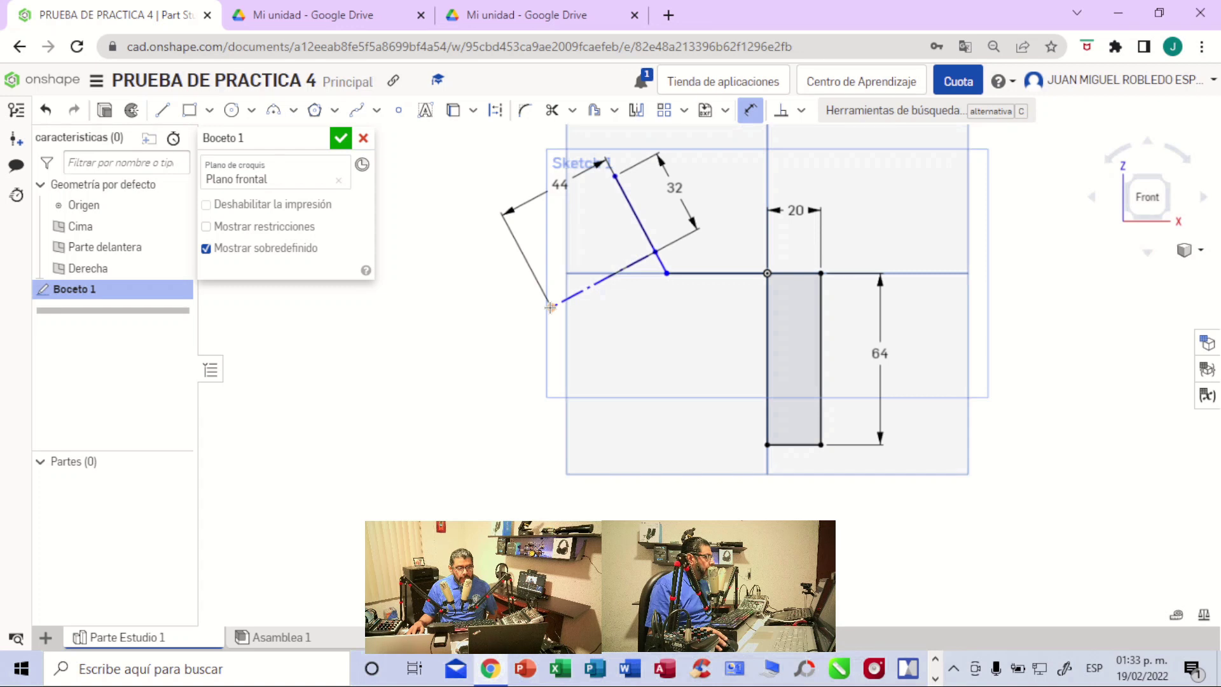
left_click(551, 17)
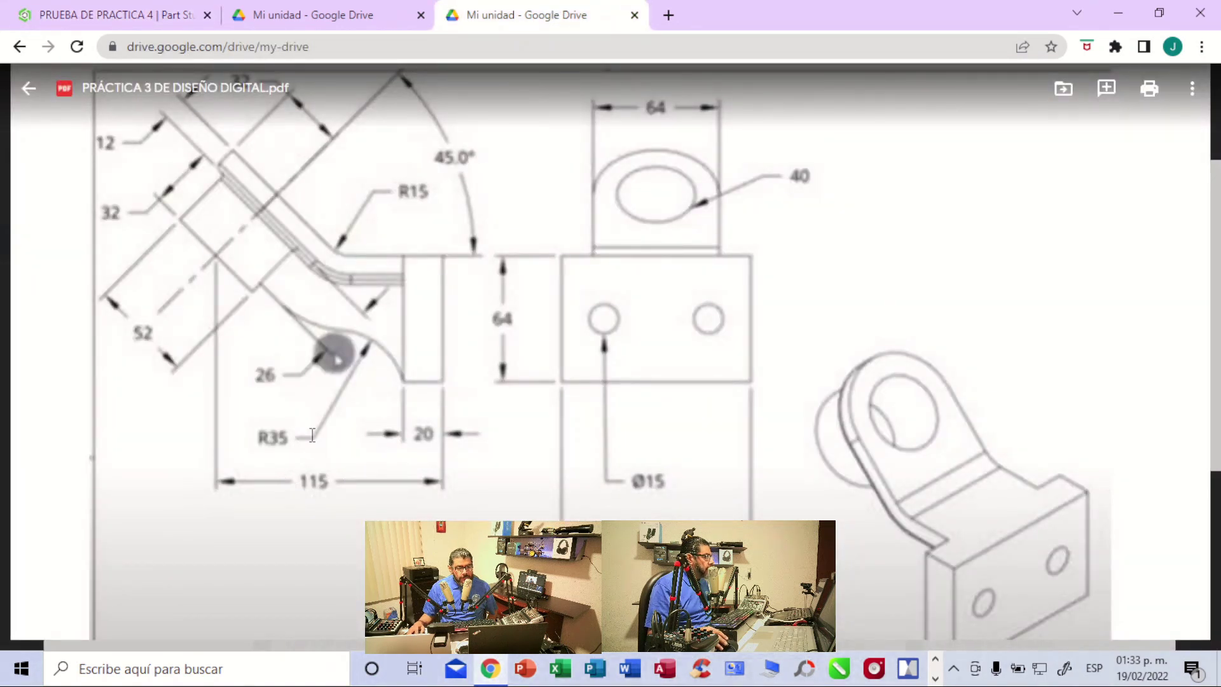
left_click(163, 17)
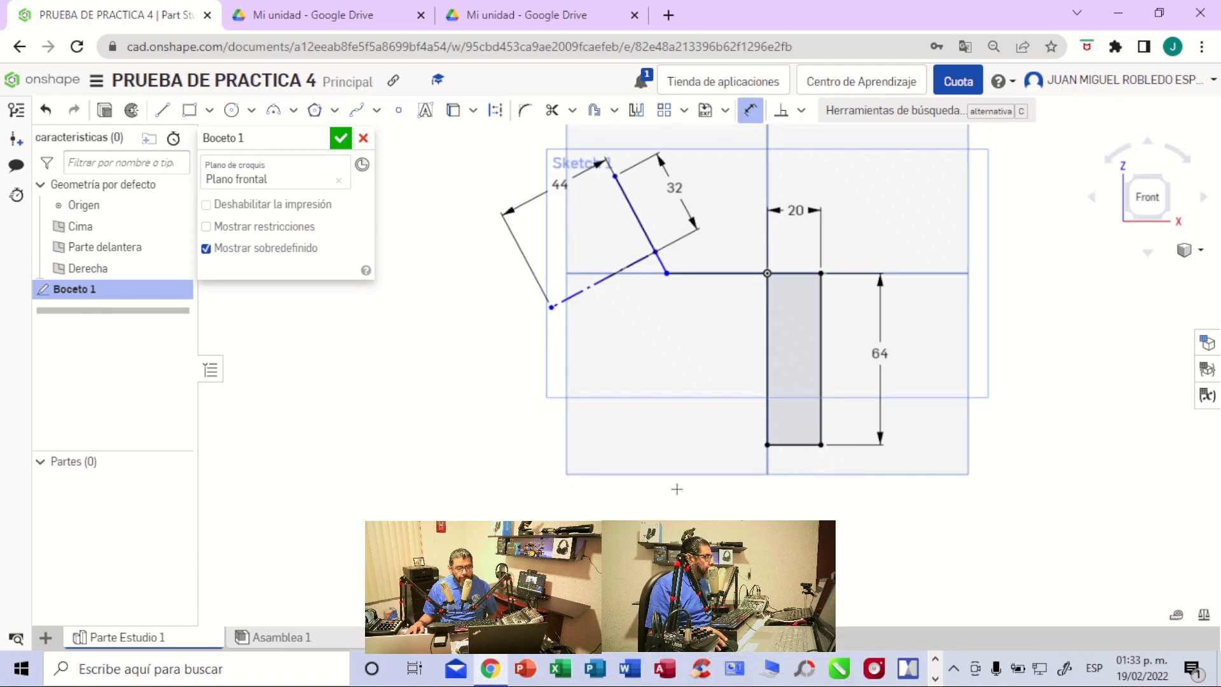
left_click(551, 308)
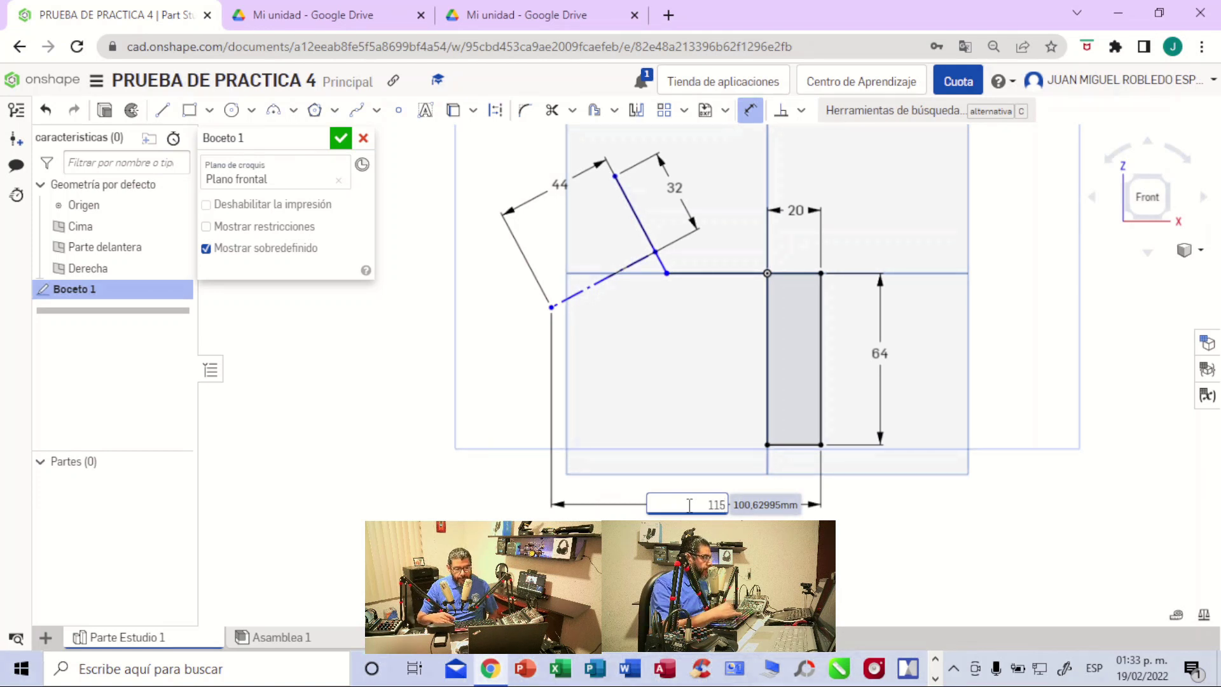
key("Return")
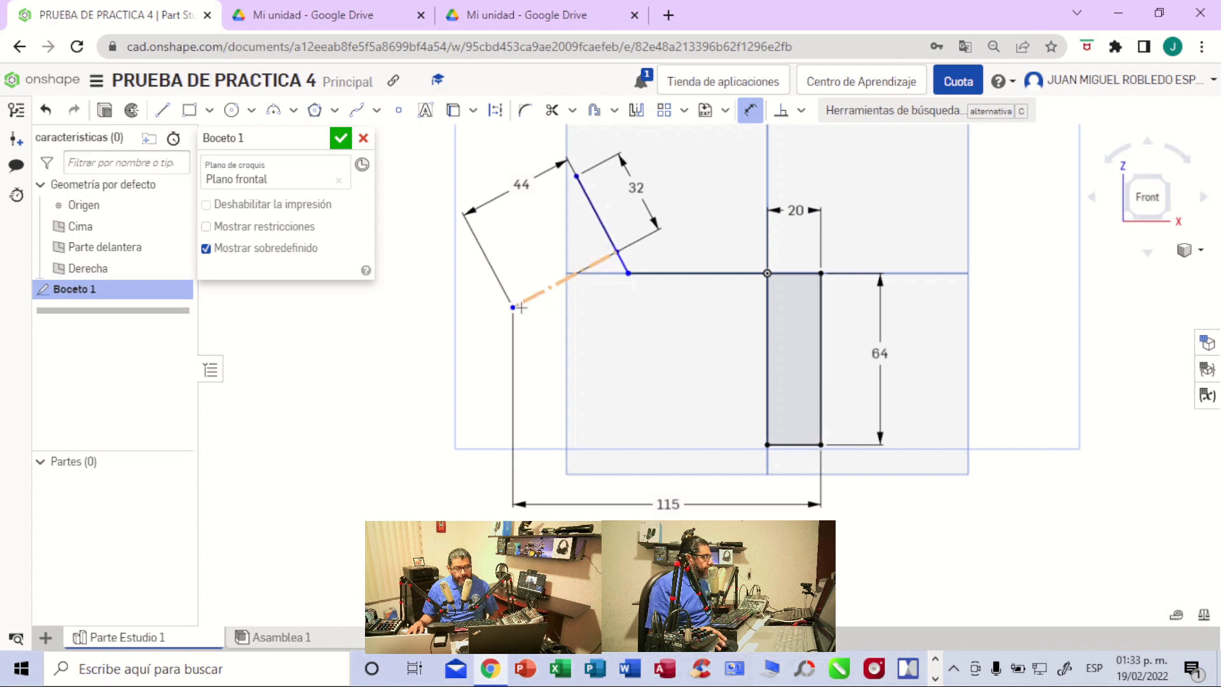
- Check the PDF drawing and dimension the construction line's free end 64 mm vertically above the rectangle's bottom edge
left_click(552, 19)
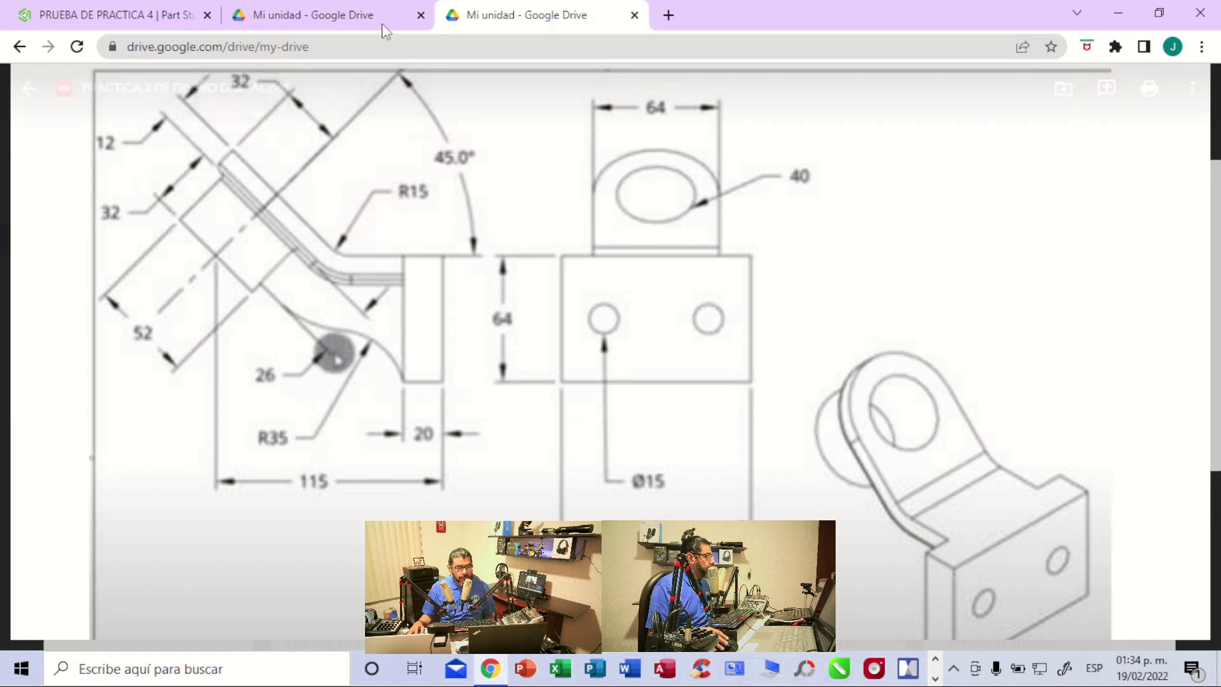
left_click(191, 19)
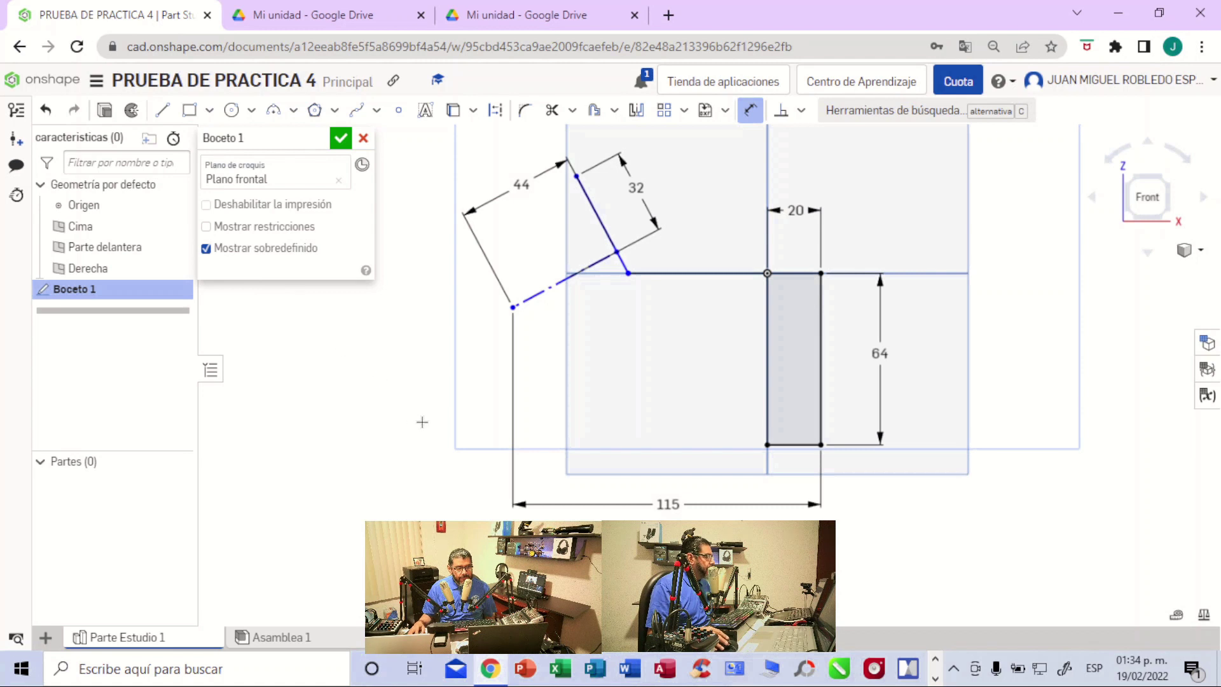
left_click(513, 307)
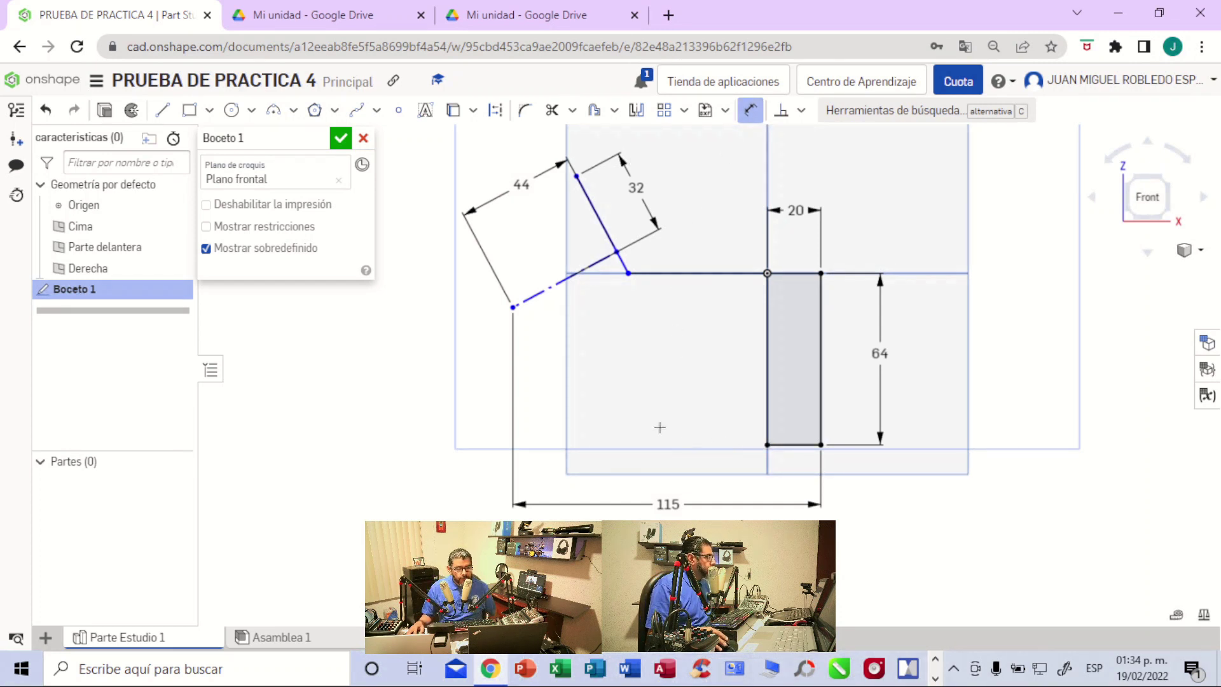
left_click(512, 307)
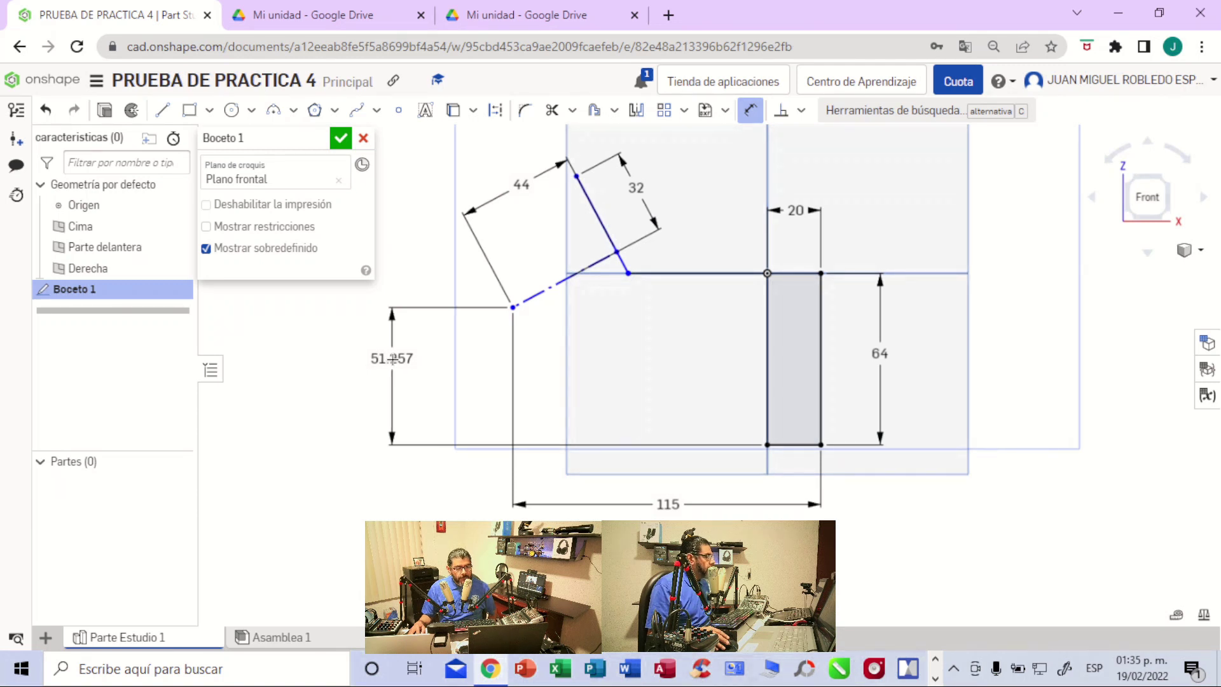
left_click(394, 360)
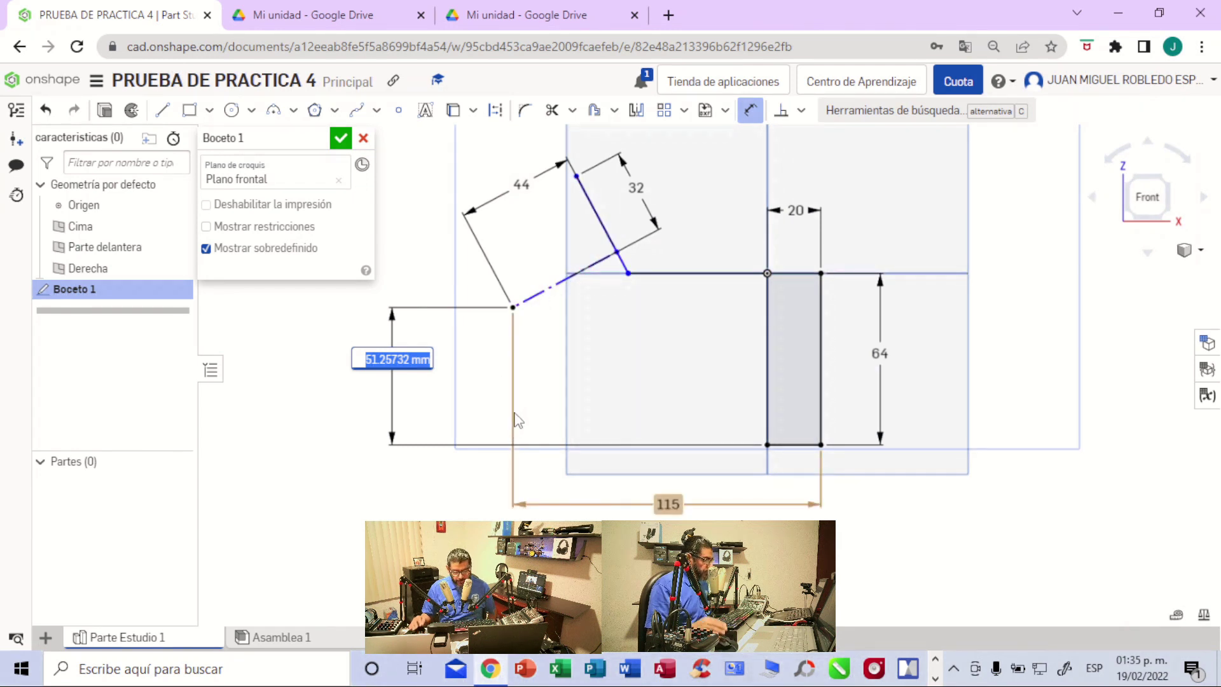
key("BackSpace")
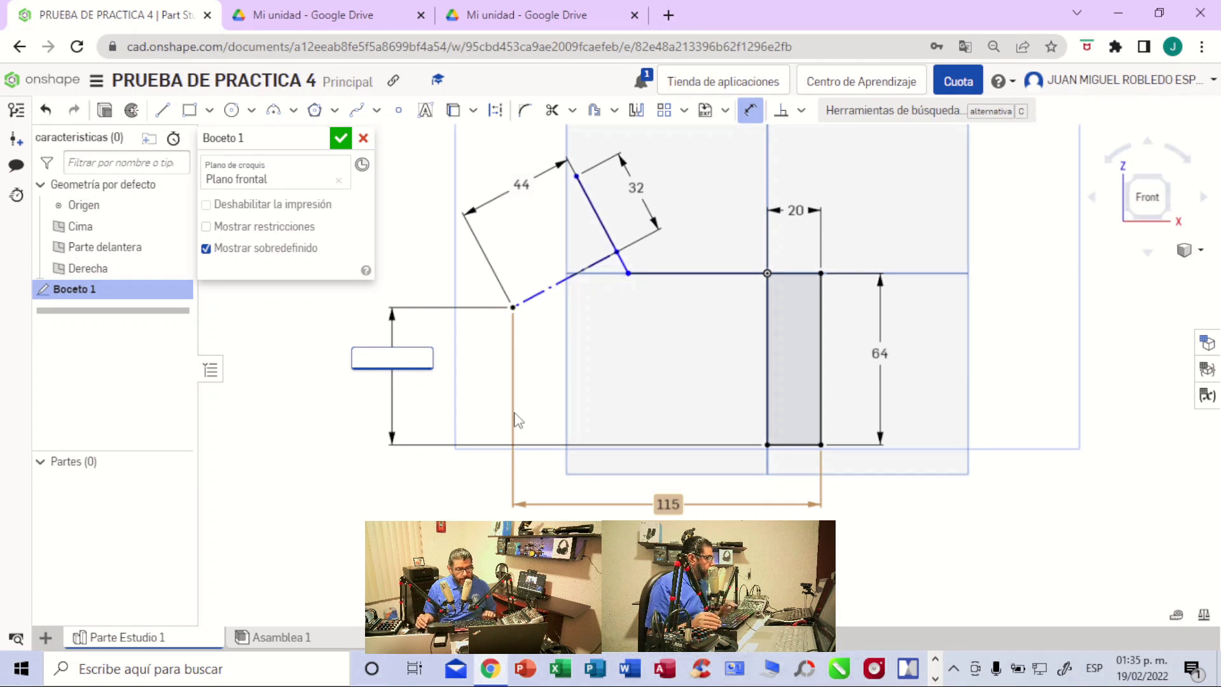
type("64")
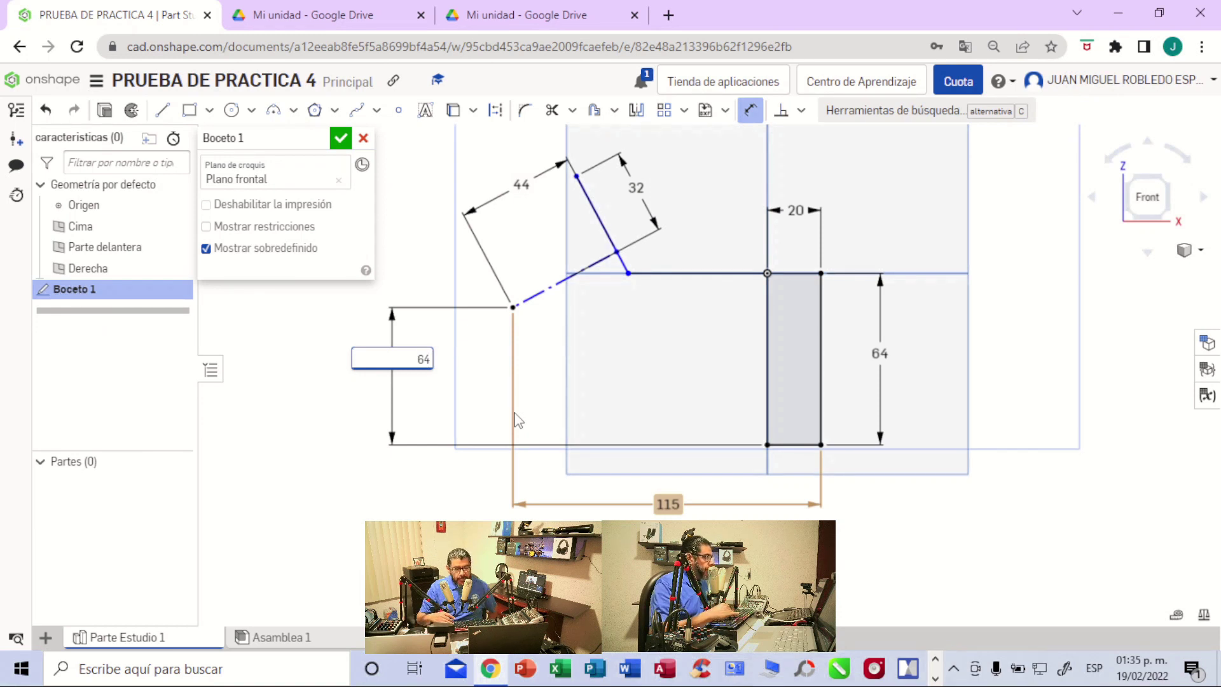
key("Return")
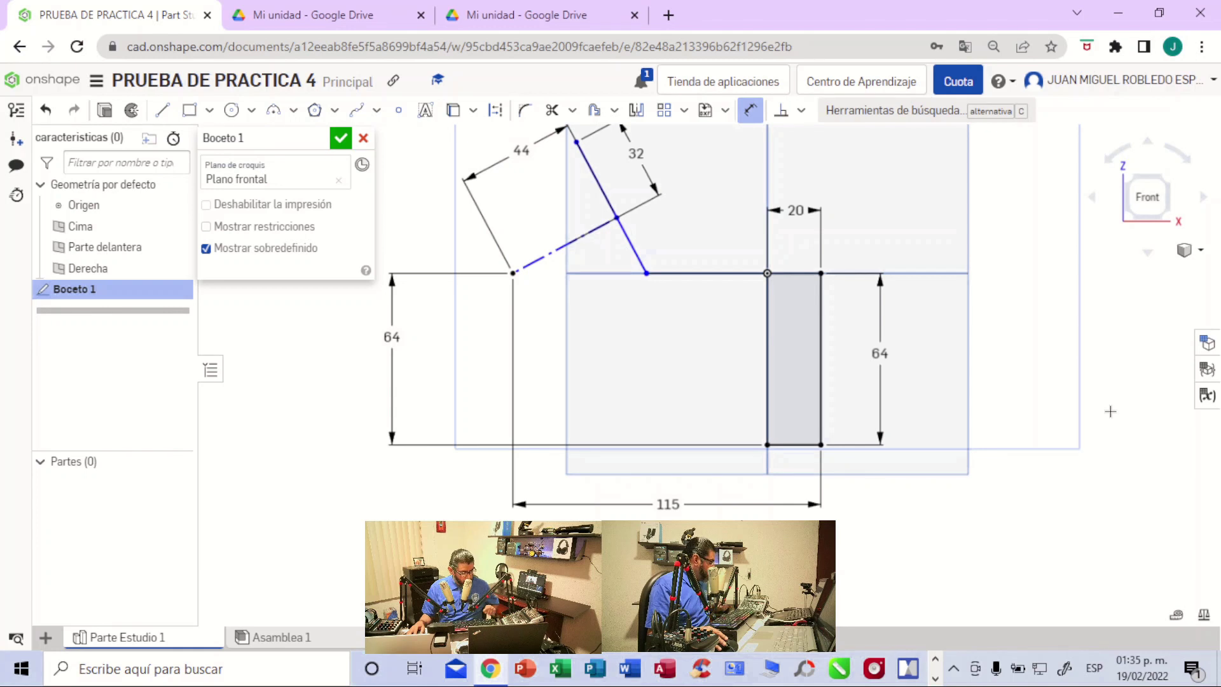
- Consult the PDF drawing and fillet the corner between the slanted and horizontal lines with a 15 mm radius
middle_click_drag(1109, 413, 1116, 457)
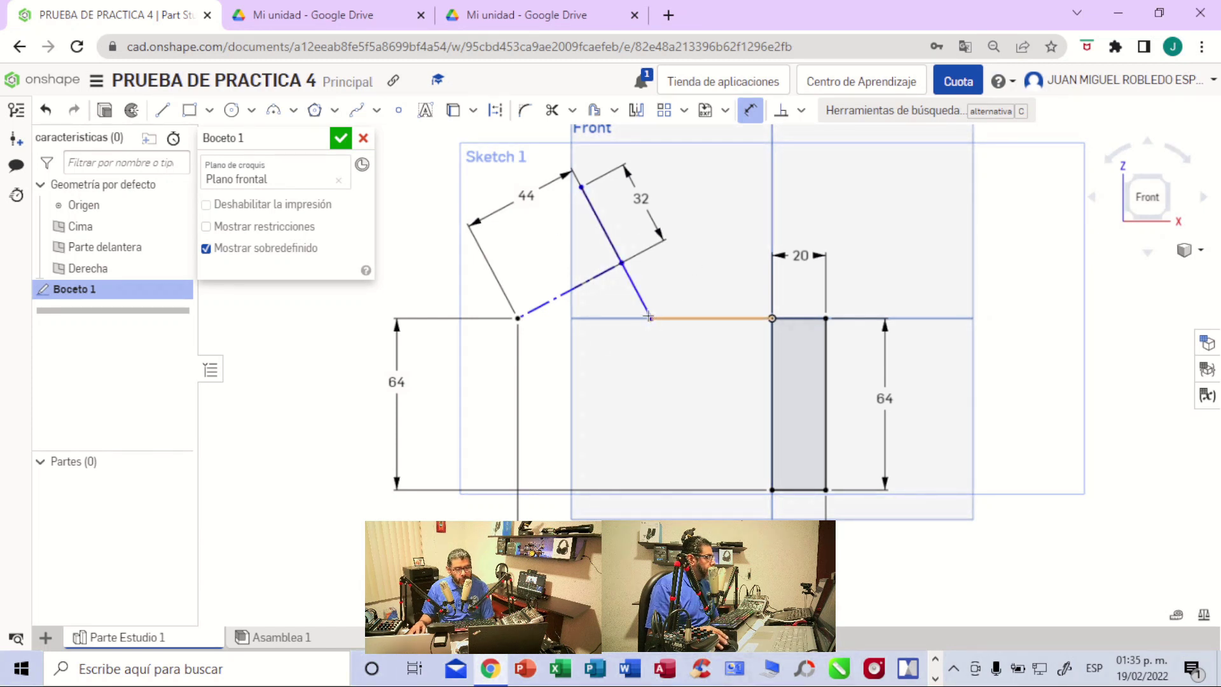
left_click(516, 20)
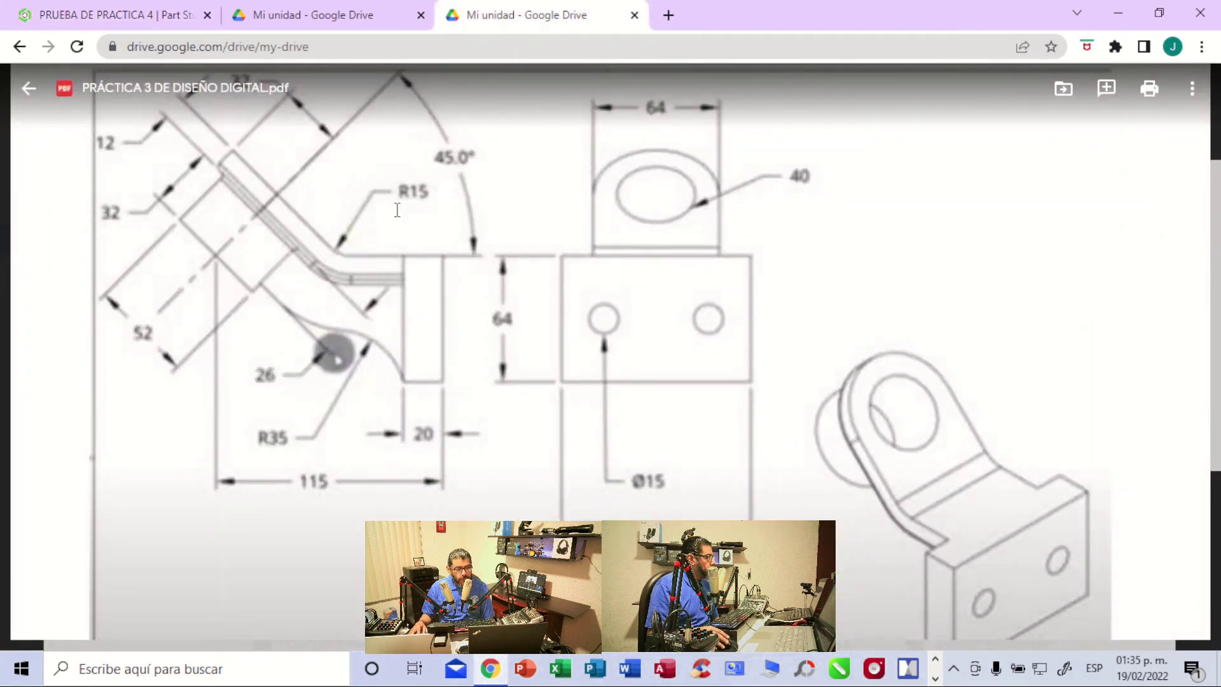
left_click(184, 16)
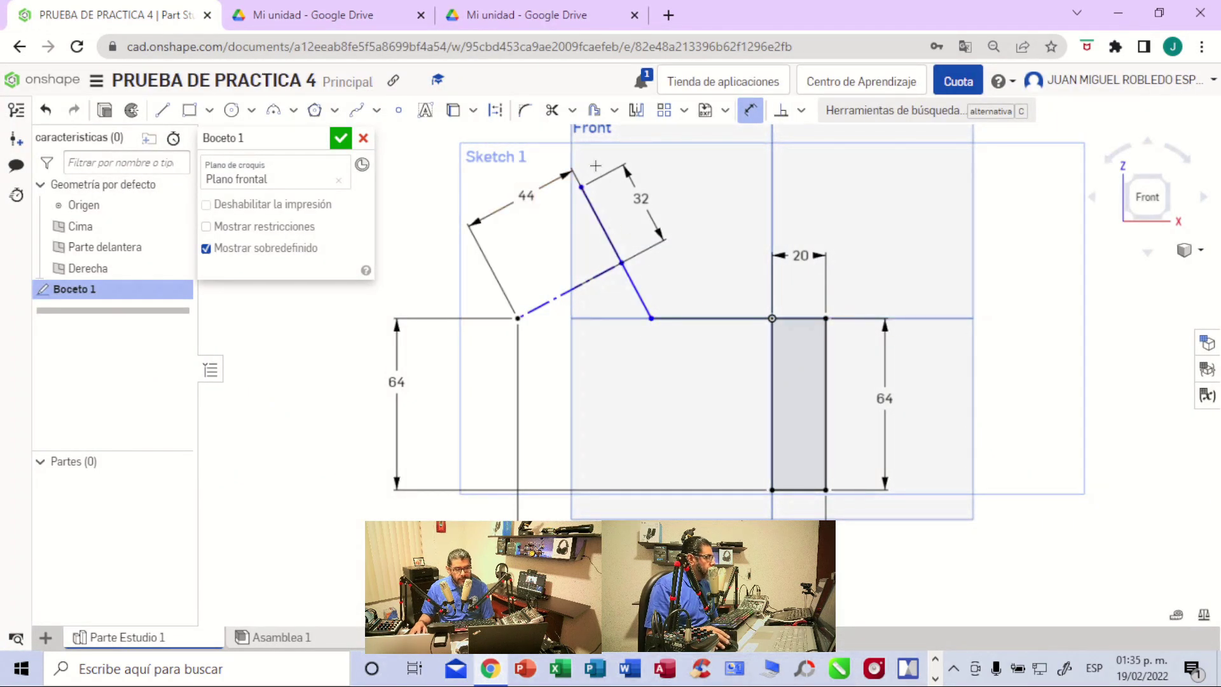
left_click(527, 113)
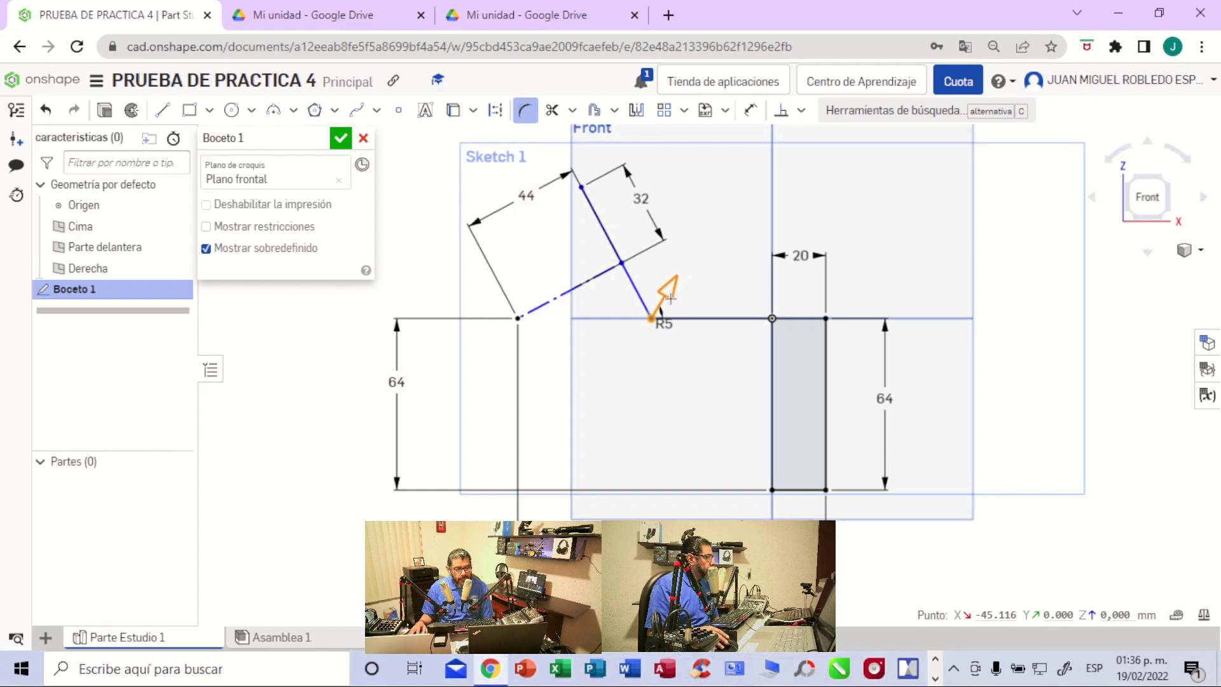
left_click(673, 326)
left_click(775, 196)
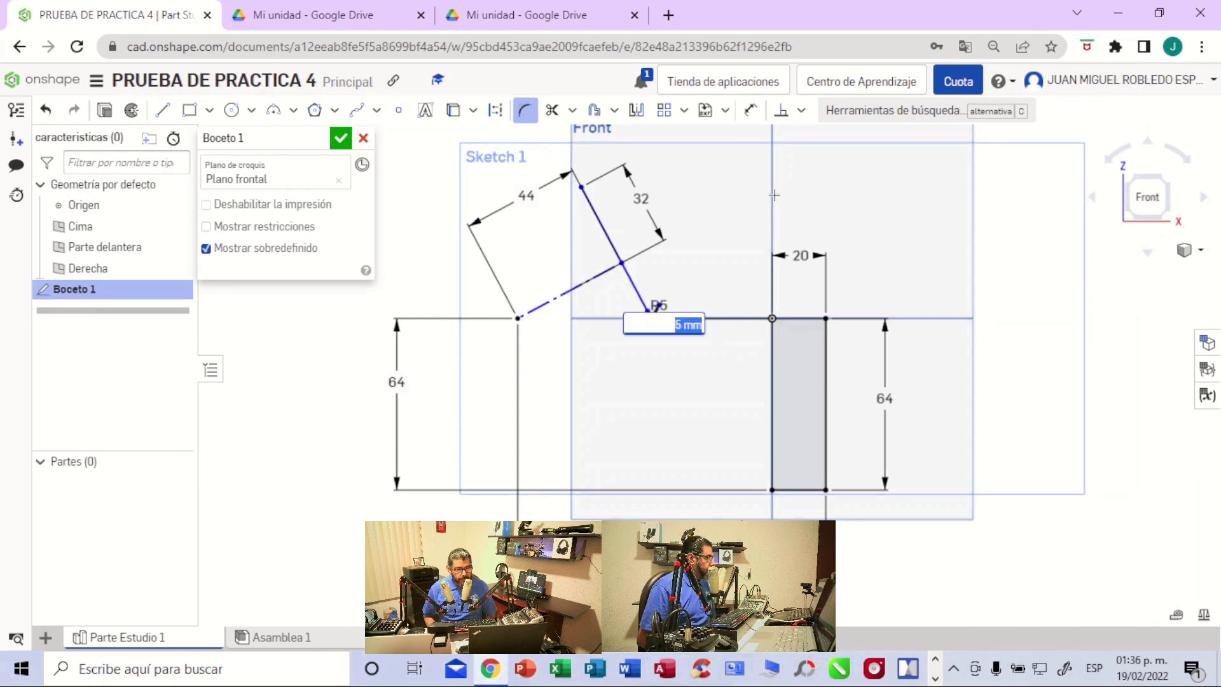
left_click(596, 21)
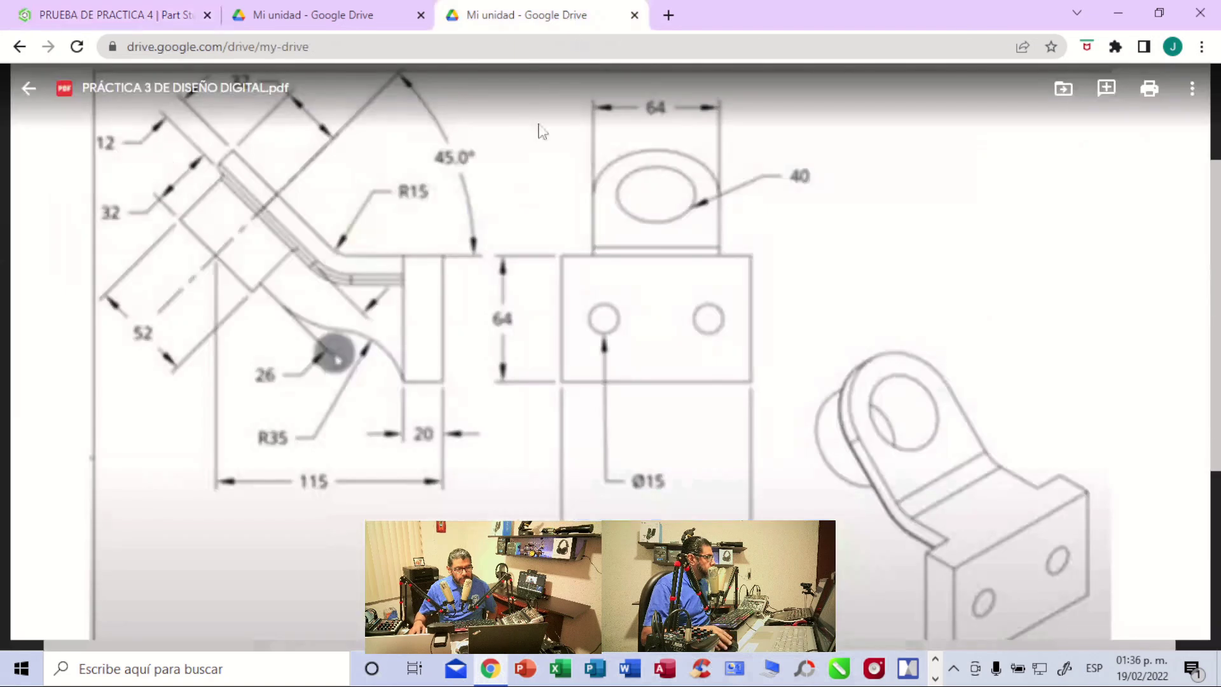
left_click(148, 23)
key("BackSpace")
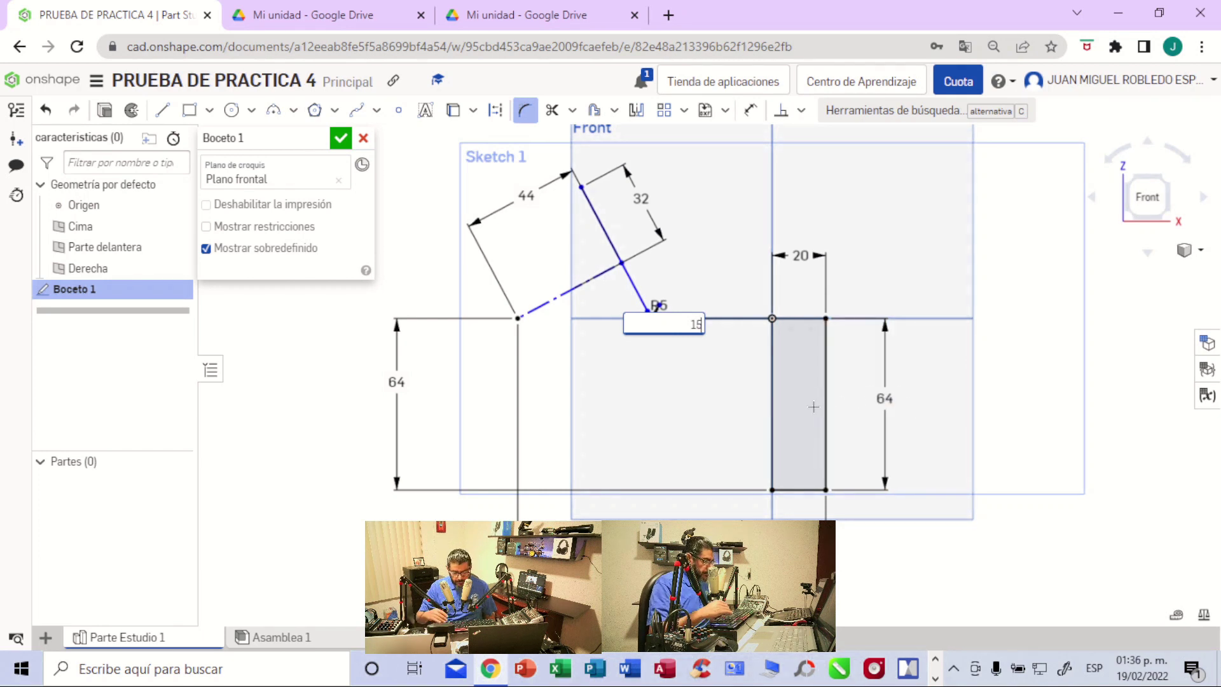
key("Return")
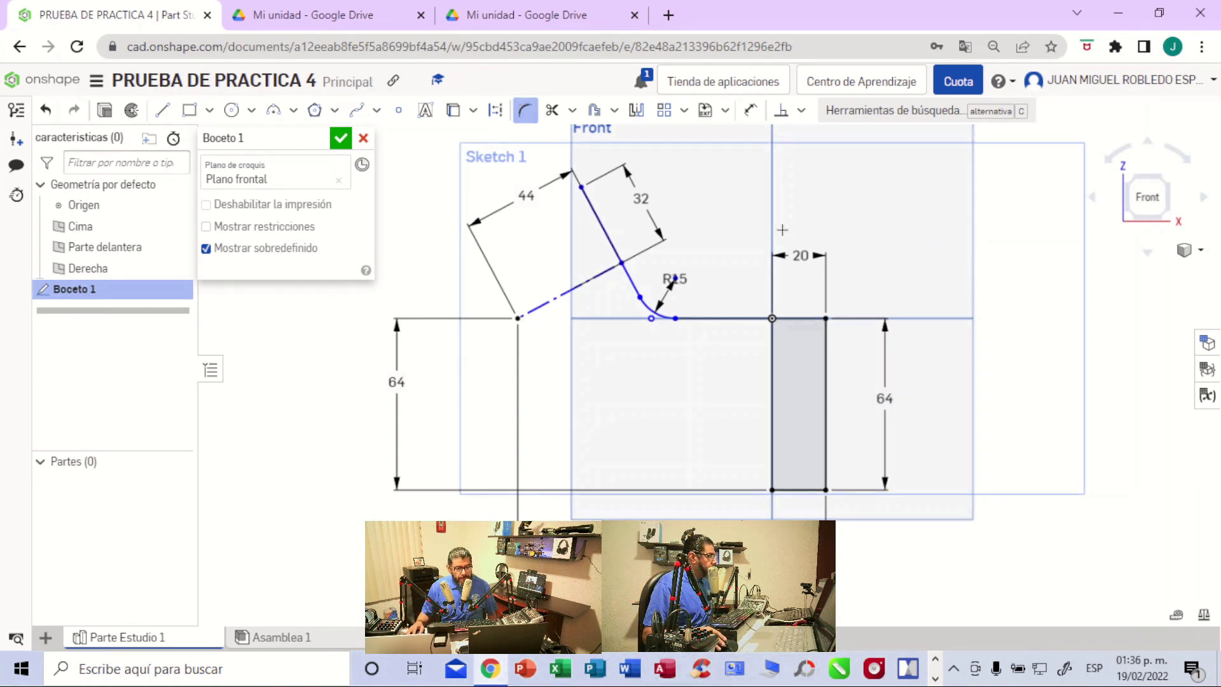
- Check the arm thickness in the PDF drawing and offset the horizontal line 12 mm downward
left_click(518, 16)
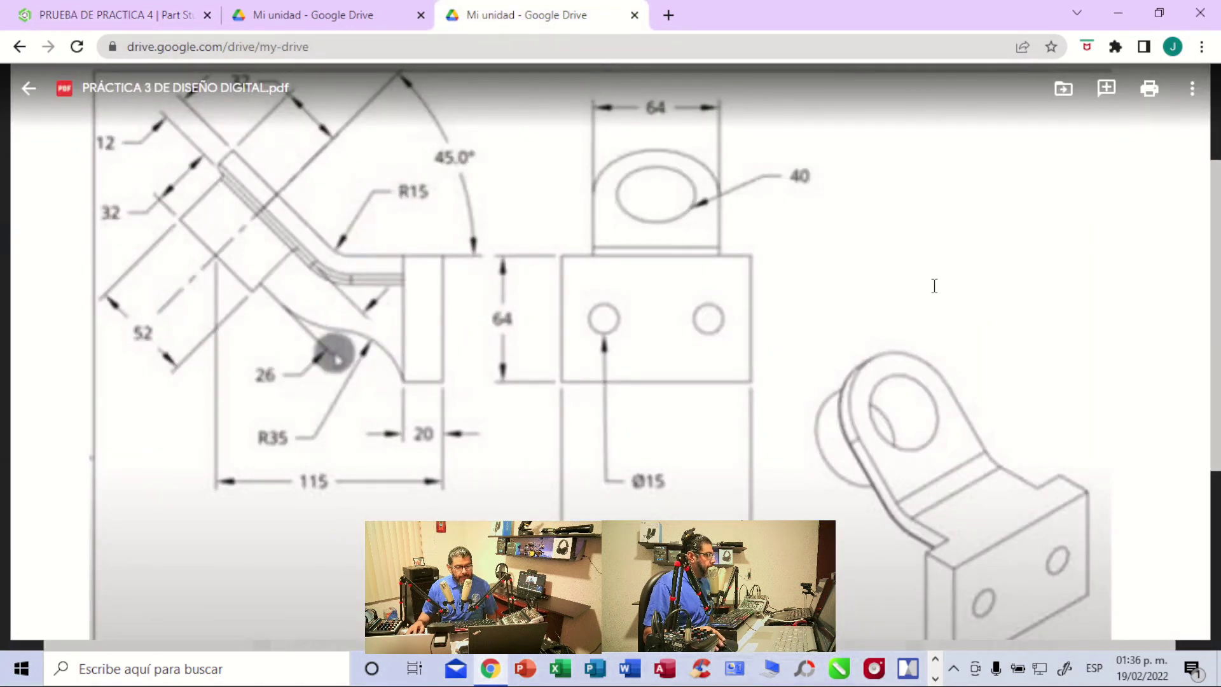
scroll(934, 285, "up", 2)
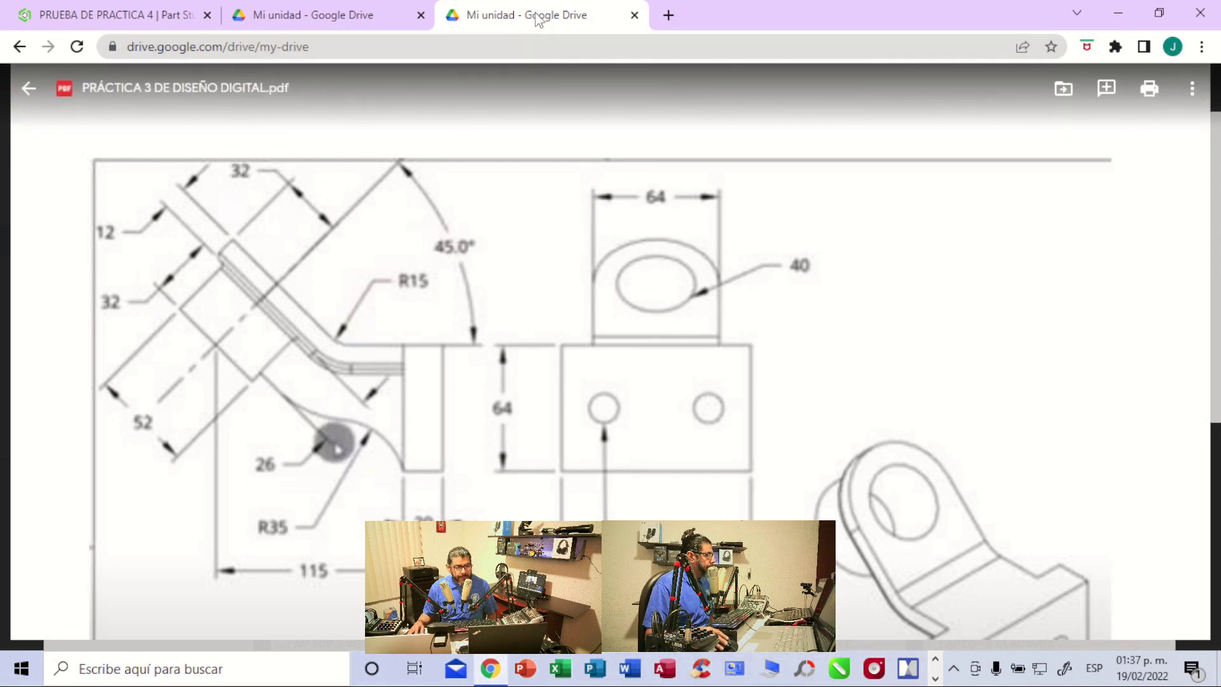
left_click(131, 17)
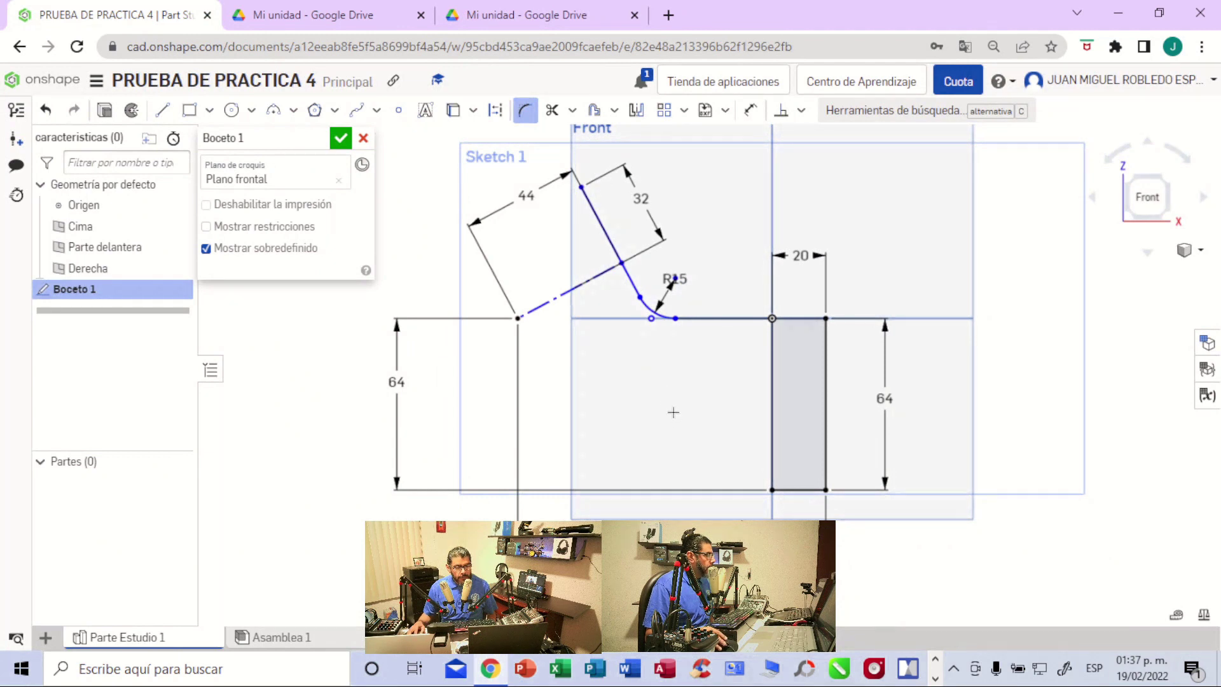
left_click(616, 111)
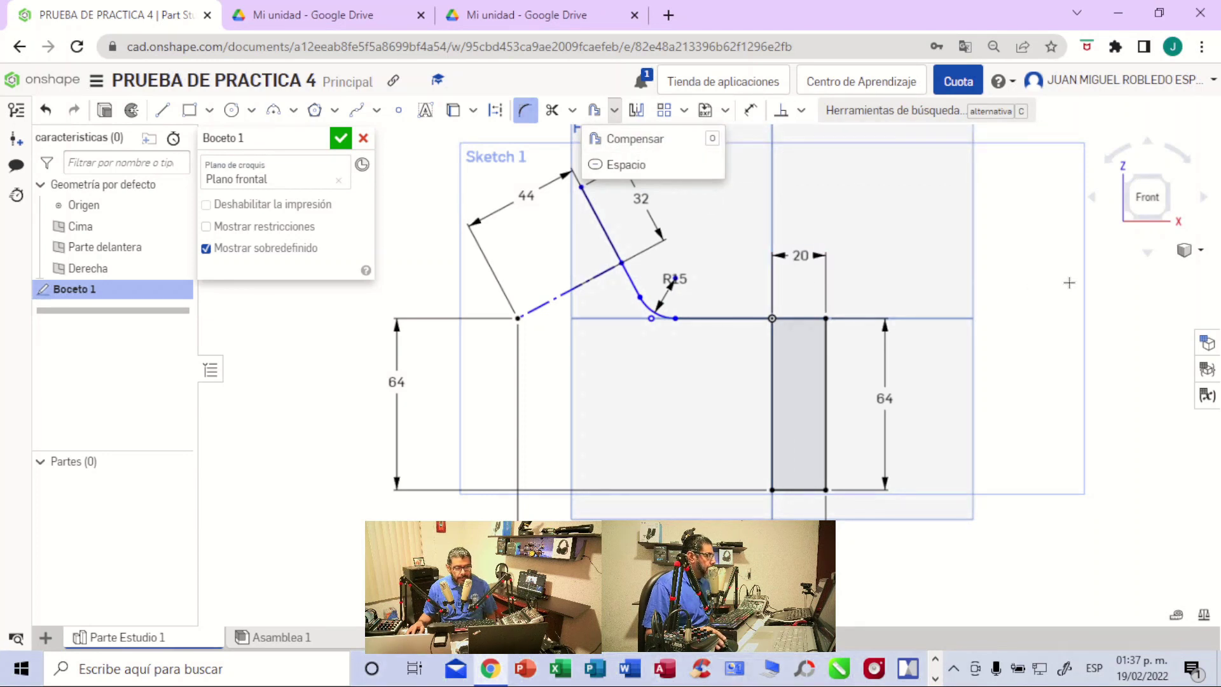
left_click(636, 152)
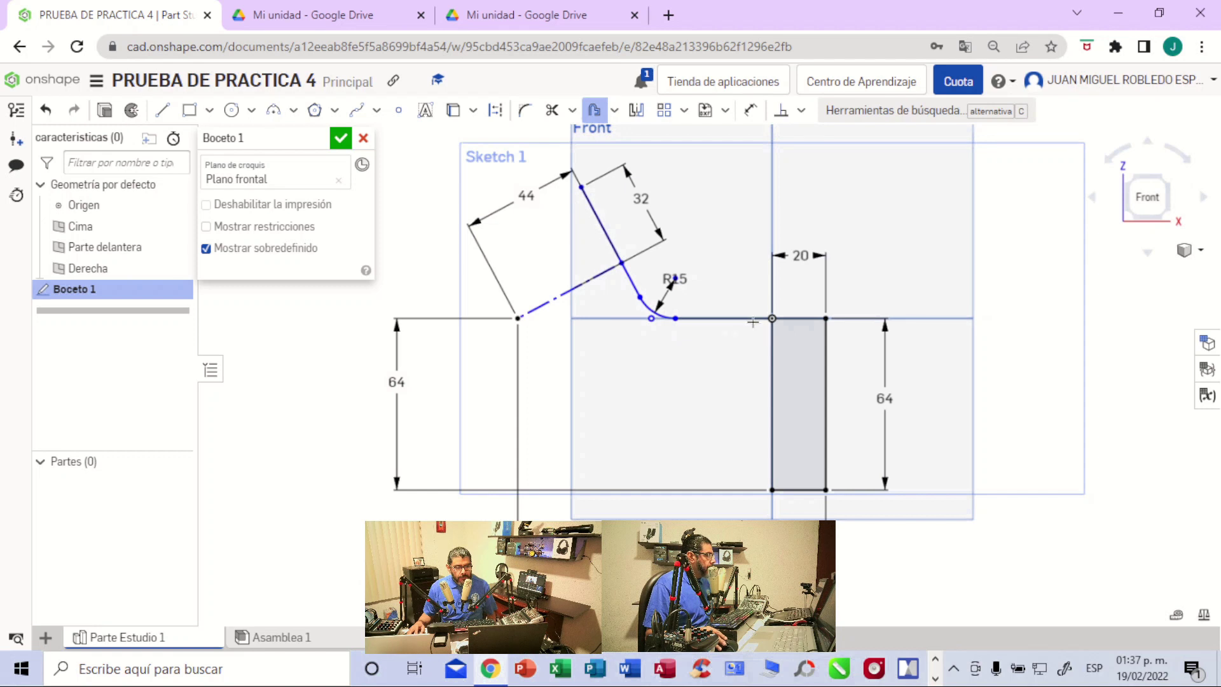
left_click(637, 294)
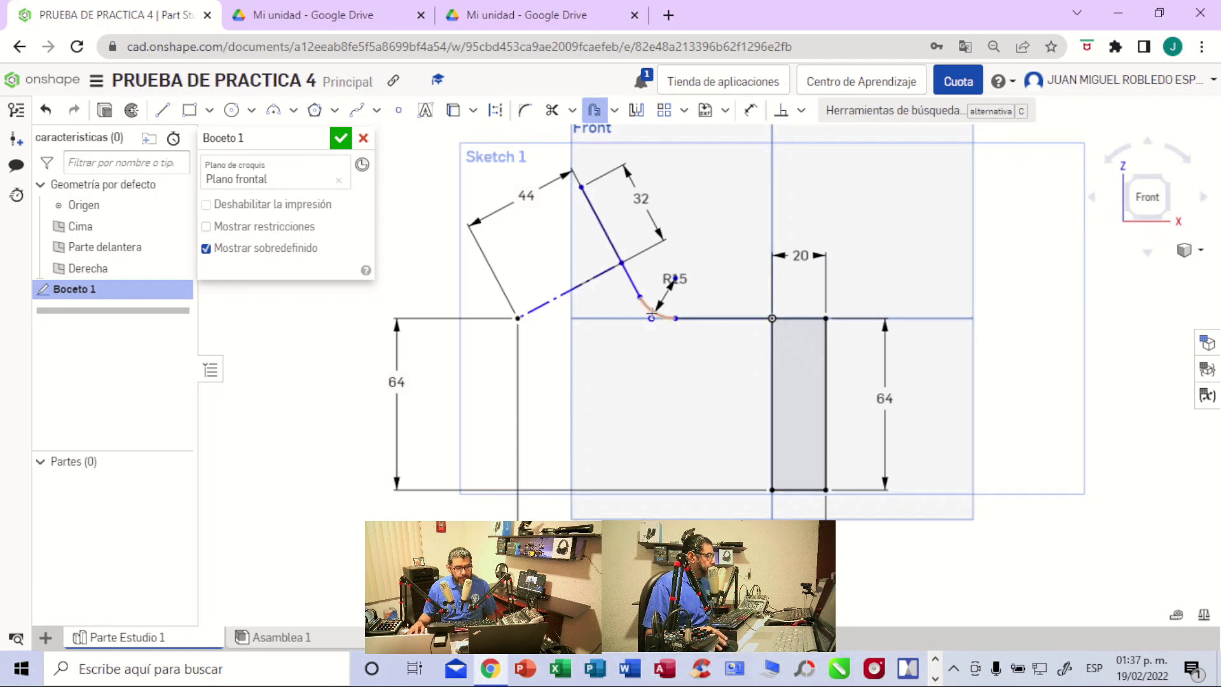
left_click(728, 320)
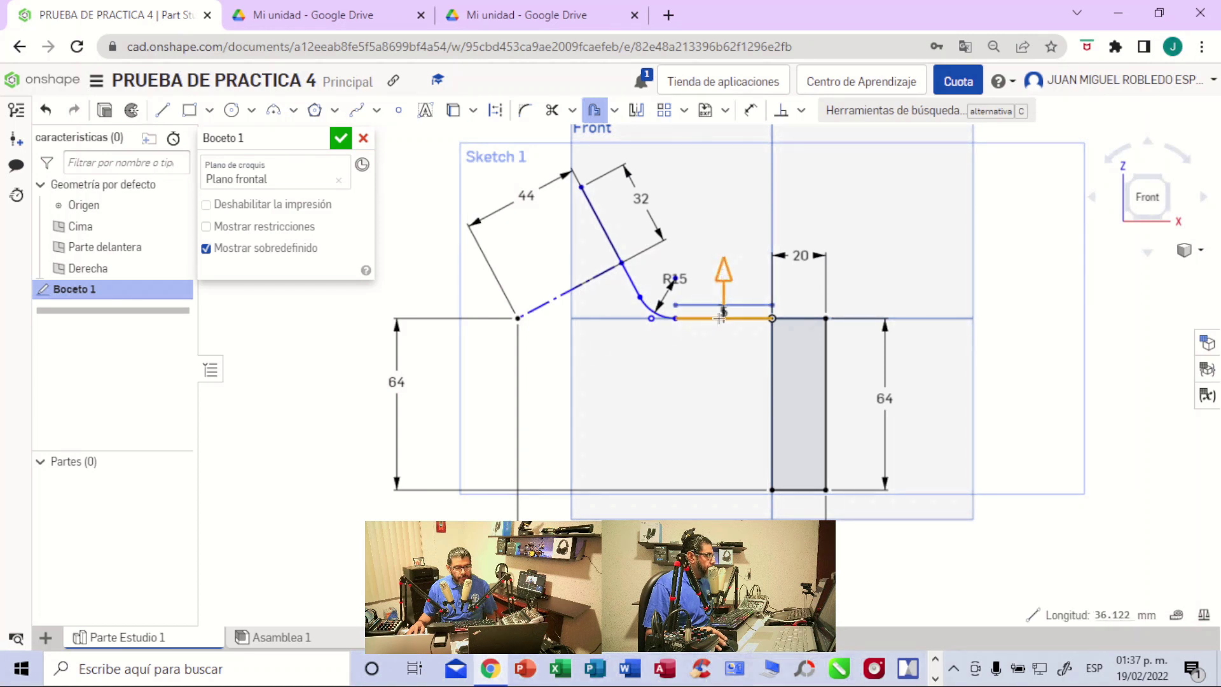
left_click(723, 275)
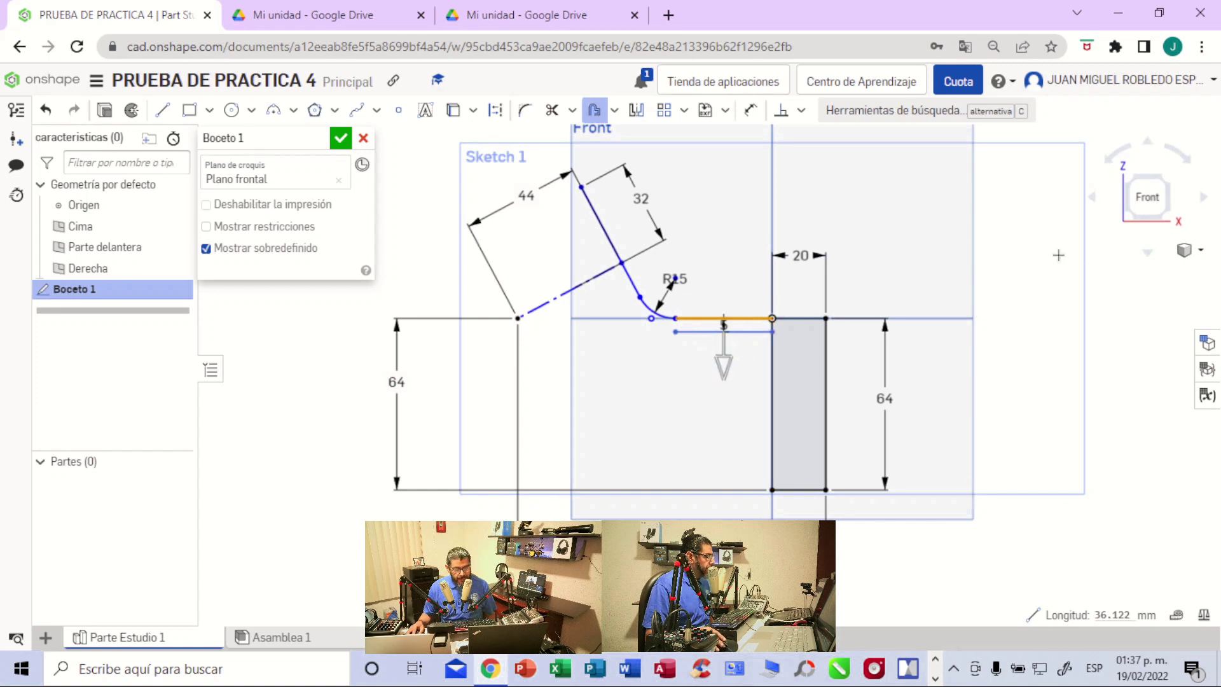
key("Return")
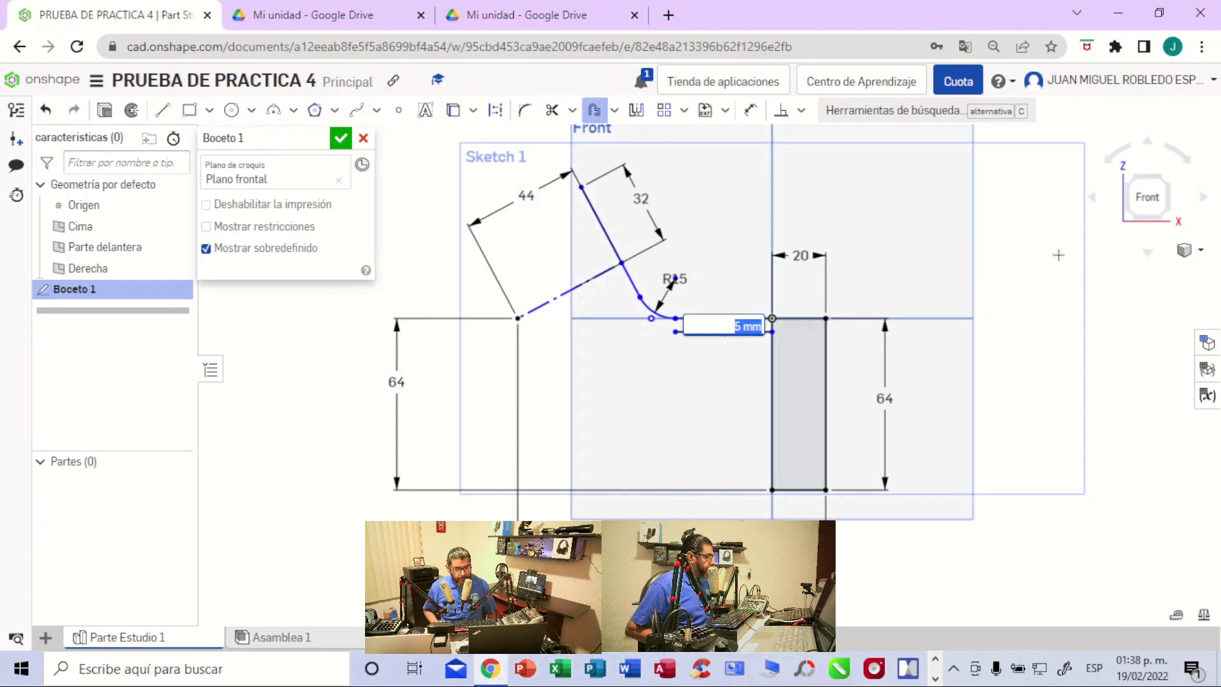
key("BackSpace")
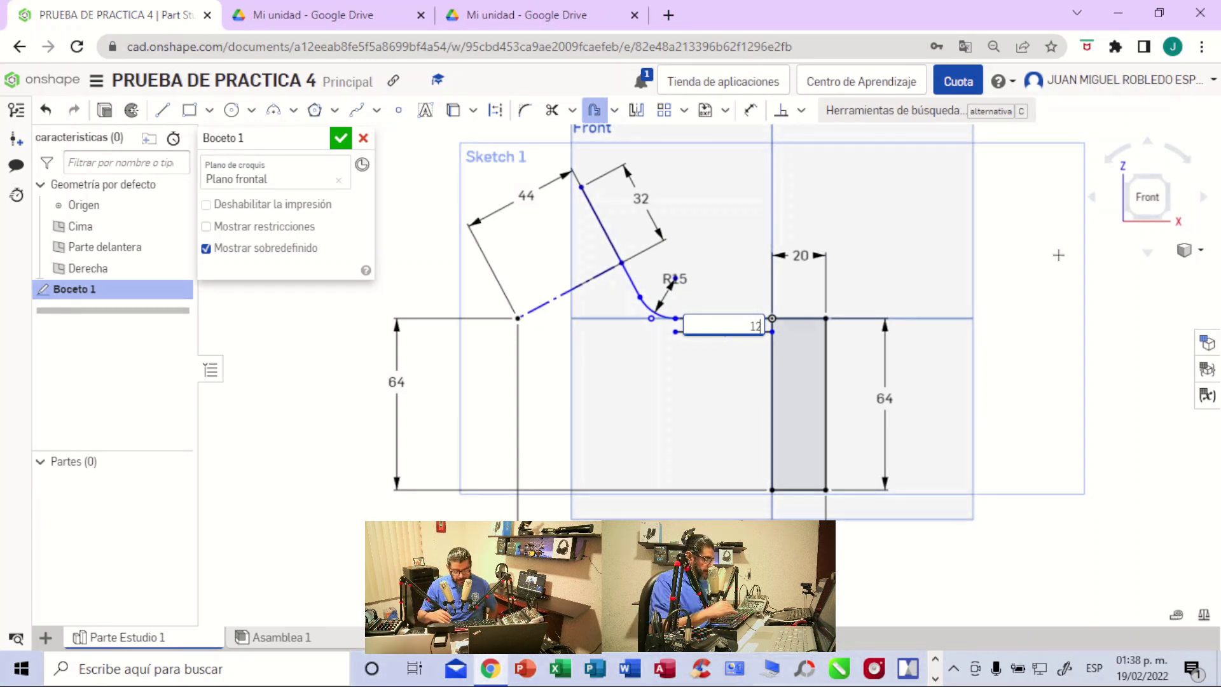
key("Return")
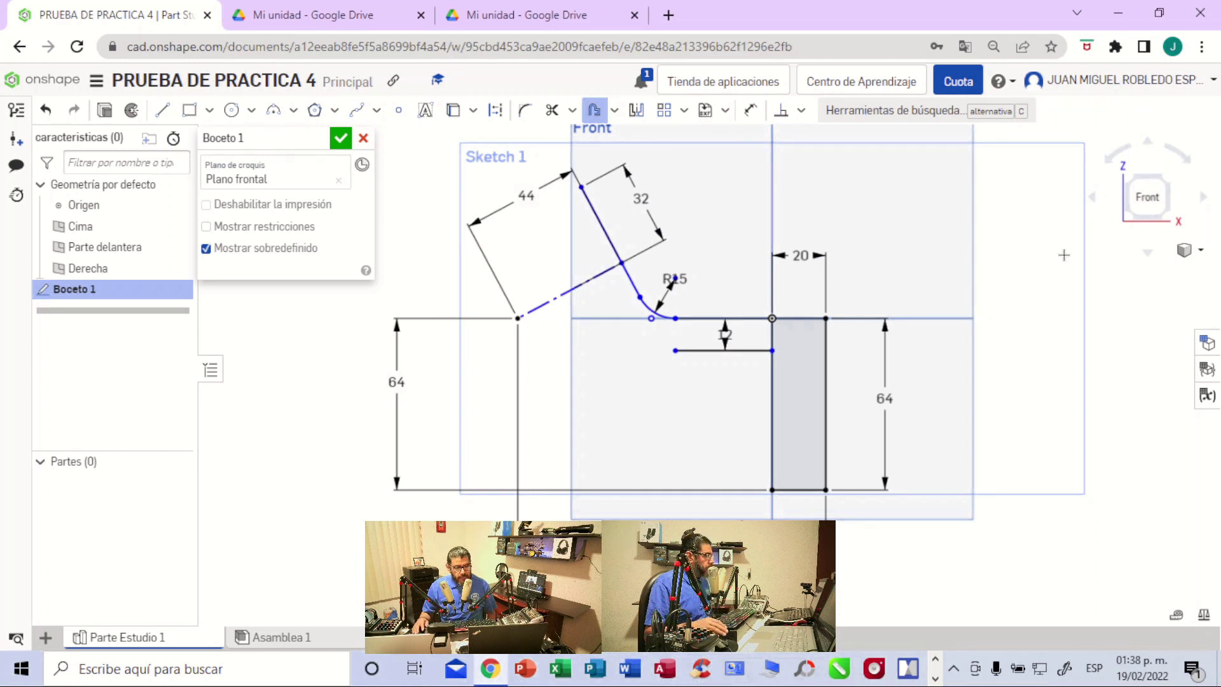
- Offset the R15 fillet arc 12 mm outward, on the same side as the offset horizontal line
left_click(654, 316)
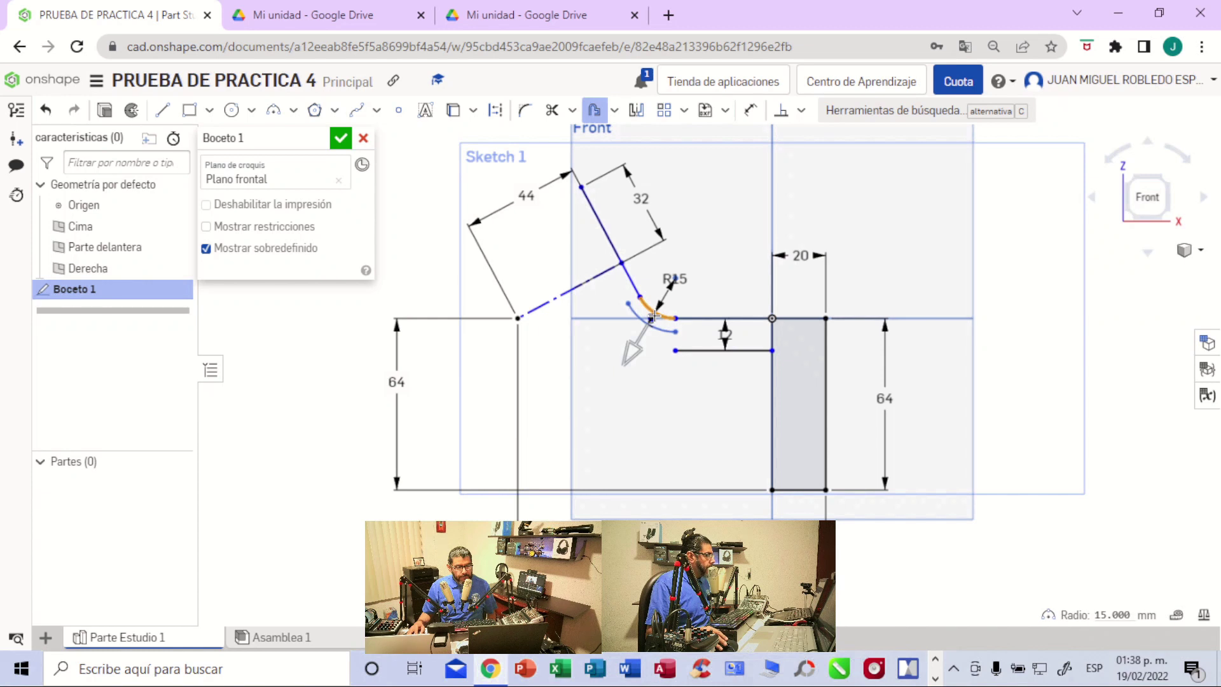
left_click(718, 252)
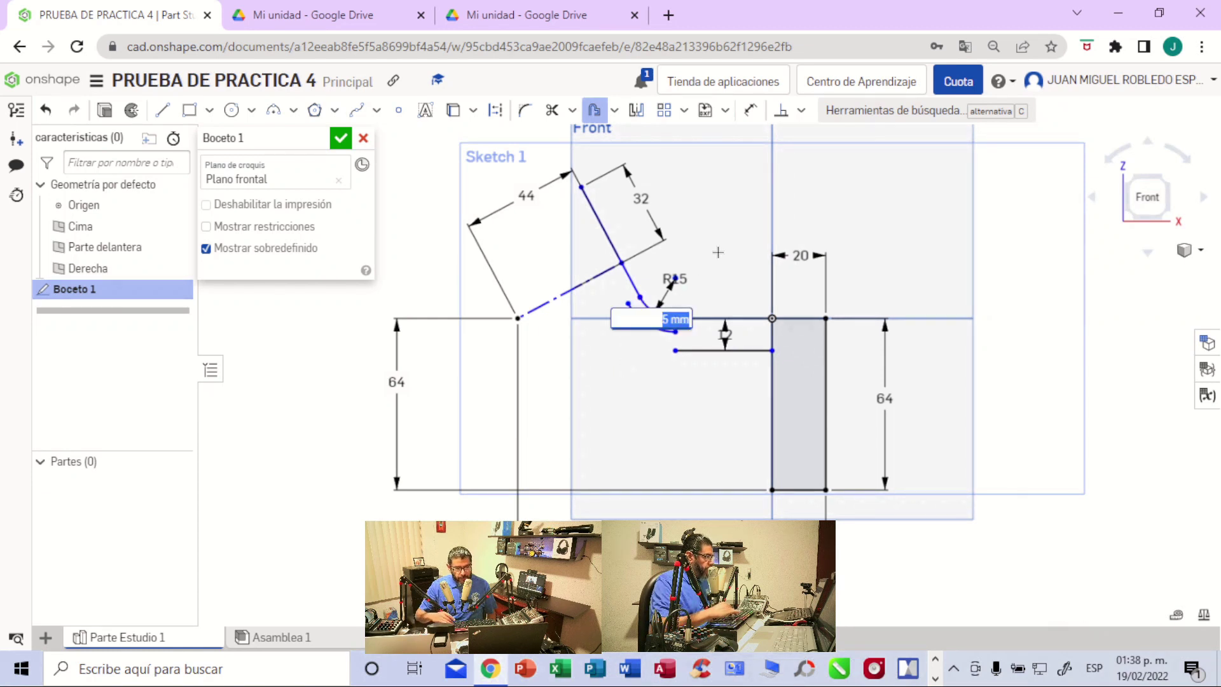
key("BackSpace")
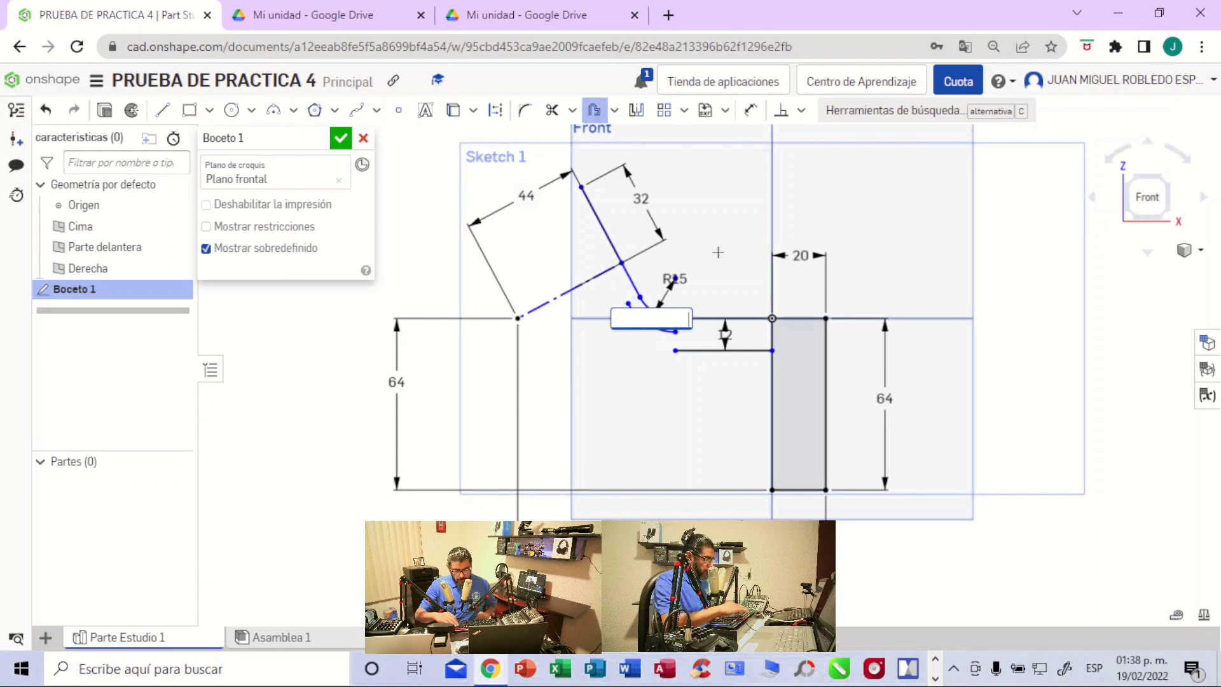
key("Return")
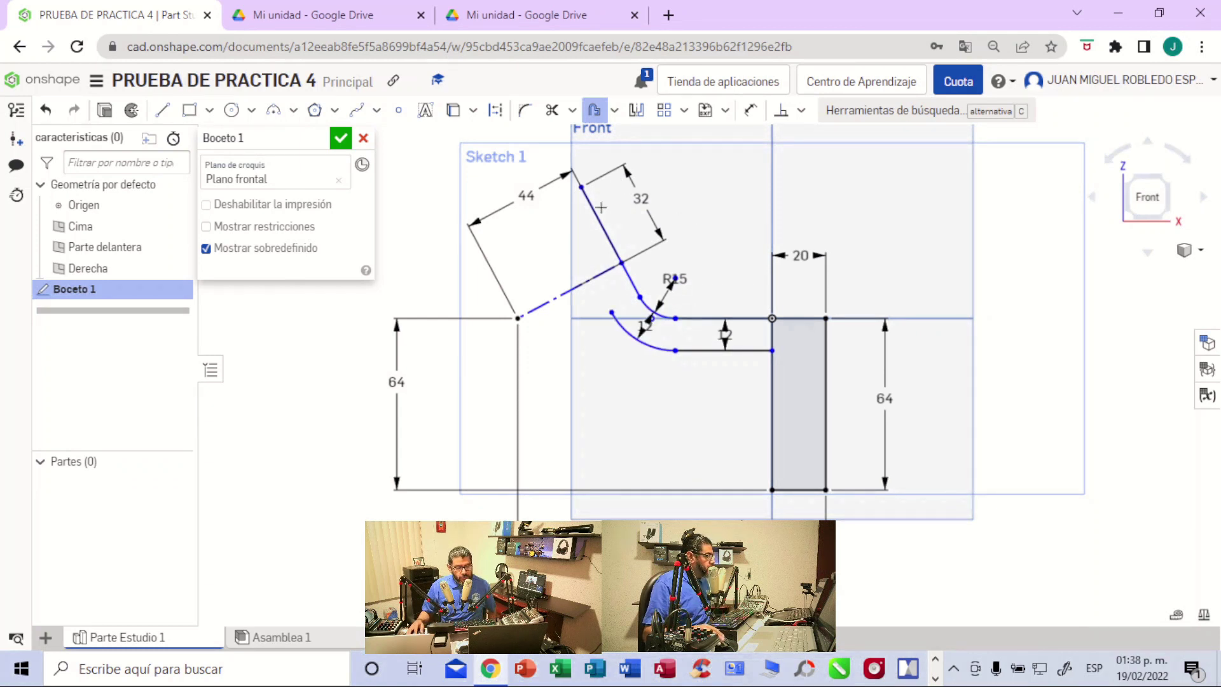
- Offset the arm's slanted line 12 mm outward, on the same side as the offset fillet arc
left_click(606, 233)
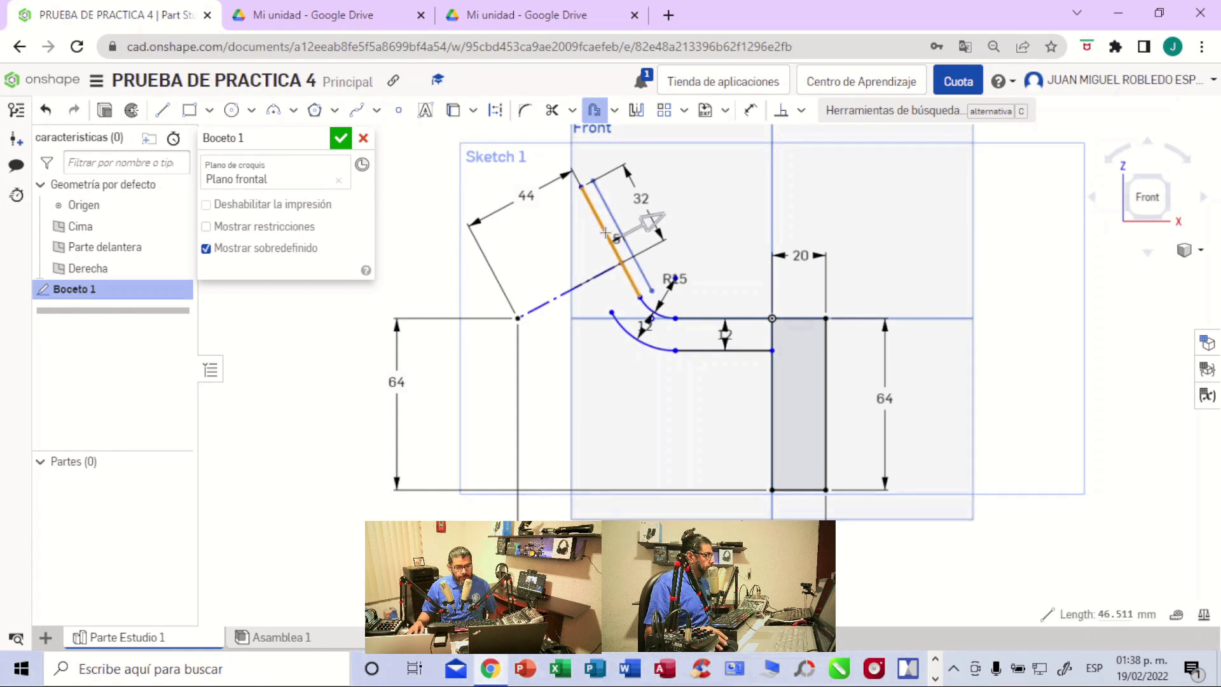
left_click(654, 220)
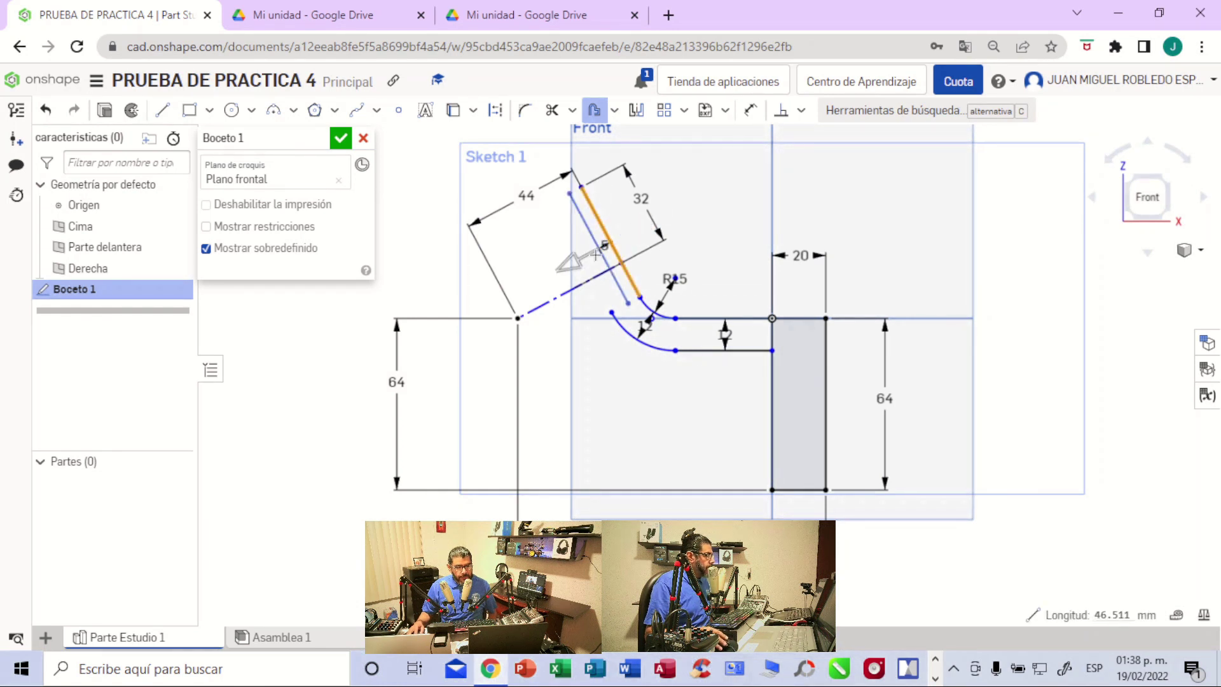
left_click(654, 200)
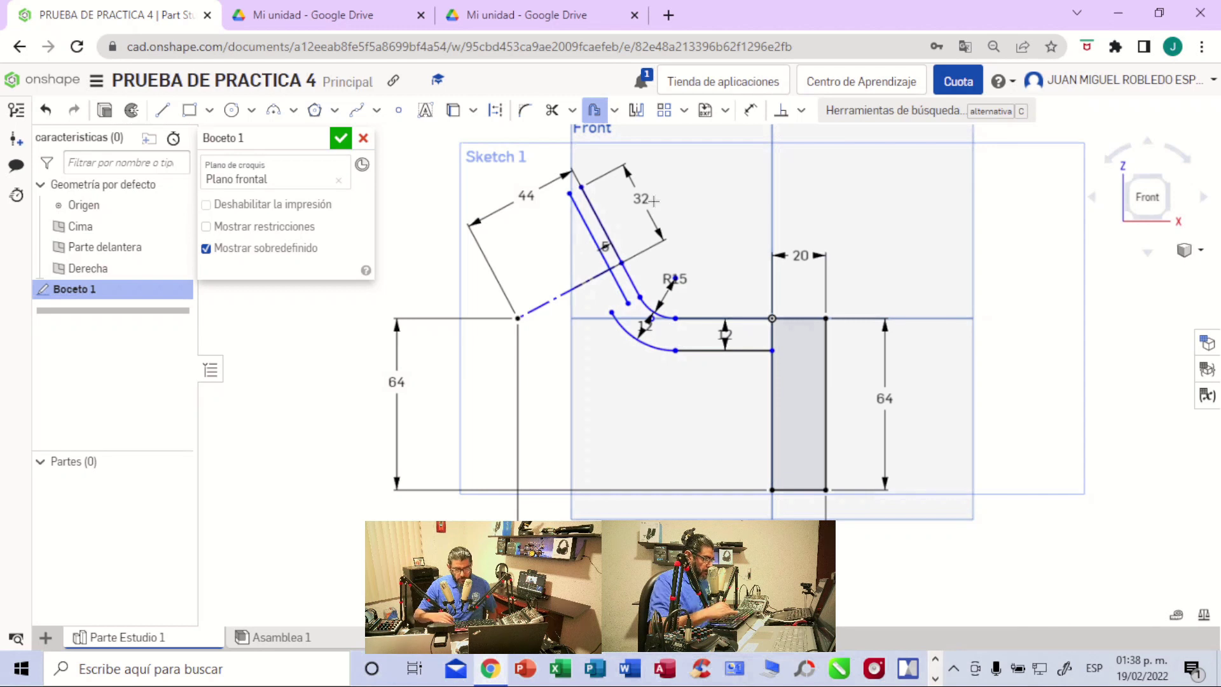
type("12")
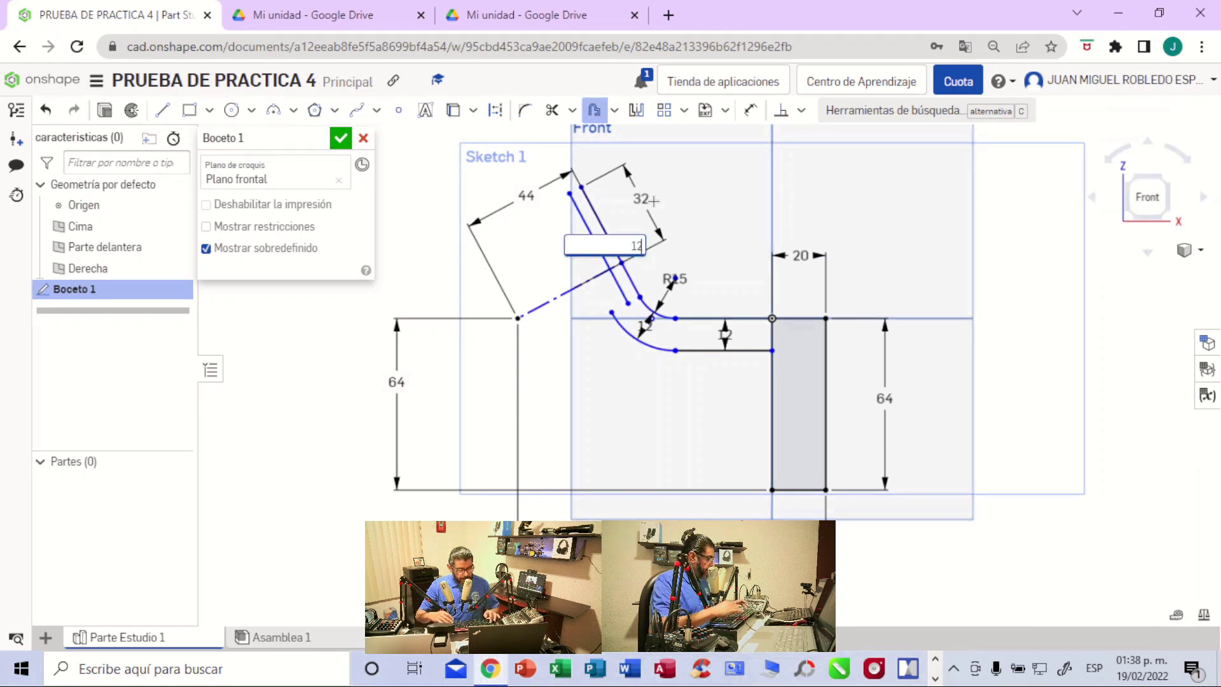
key("Return")
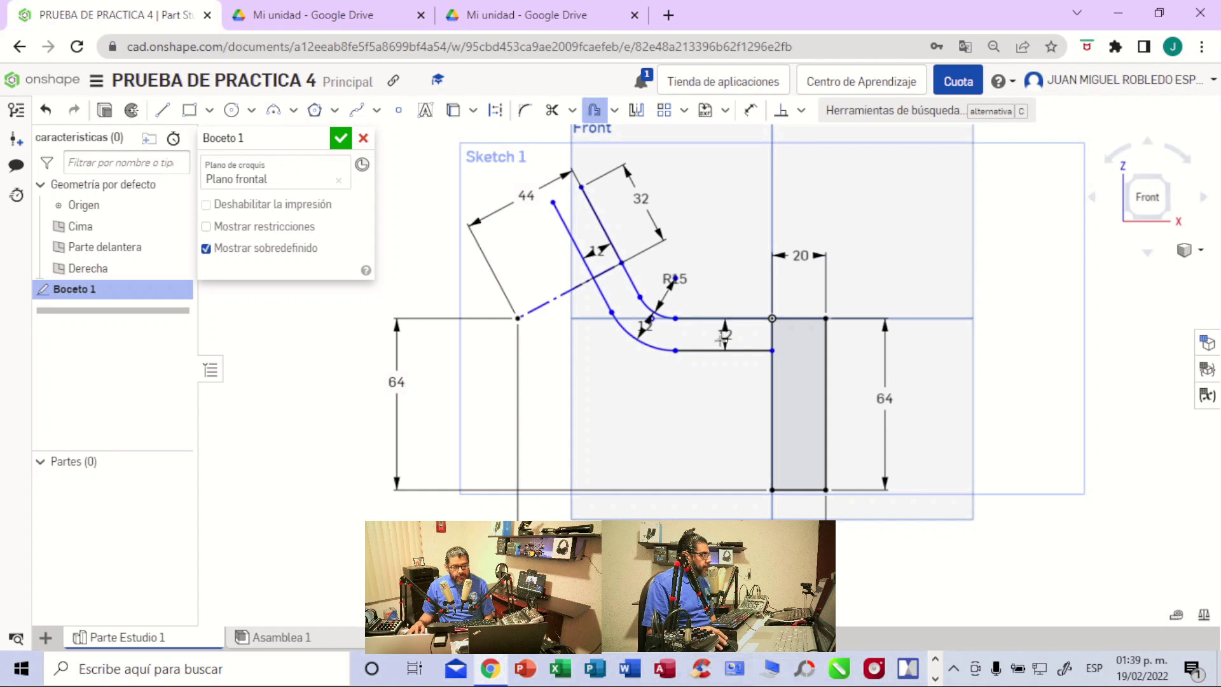
- Close the upper end of the slanted arm with a line joining its two parallel edges
left_click(164, 112)
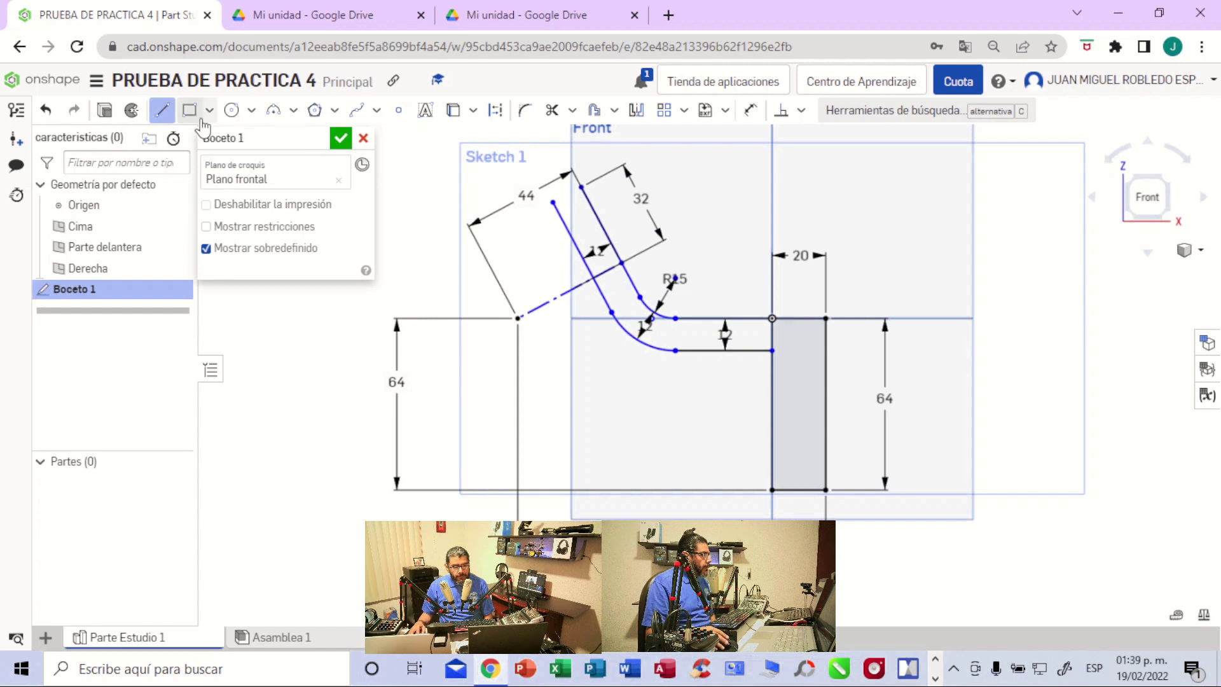
left_click(553, 202)
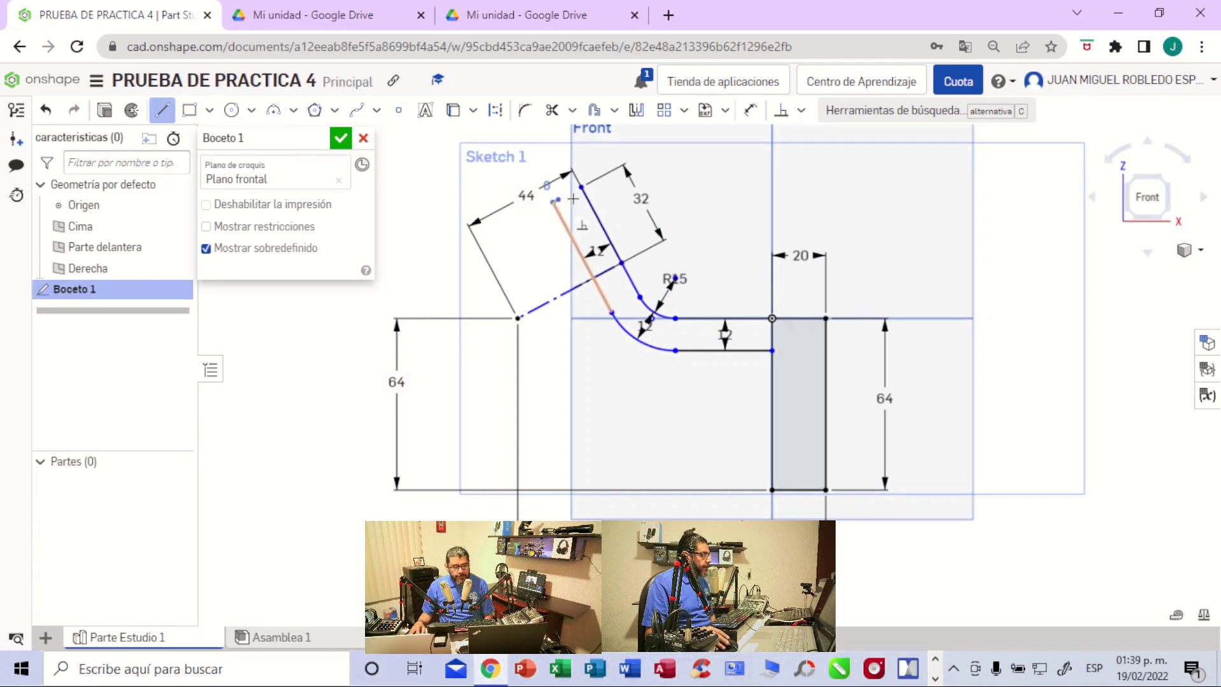
left_click(582, 186)
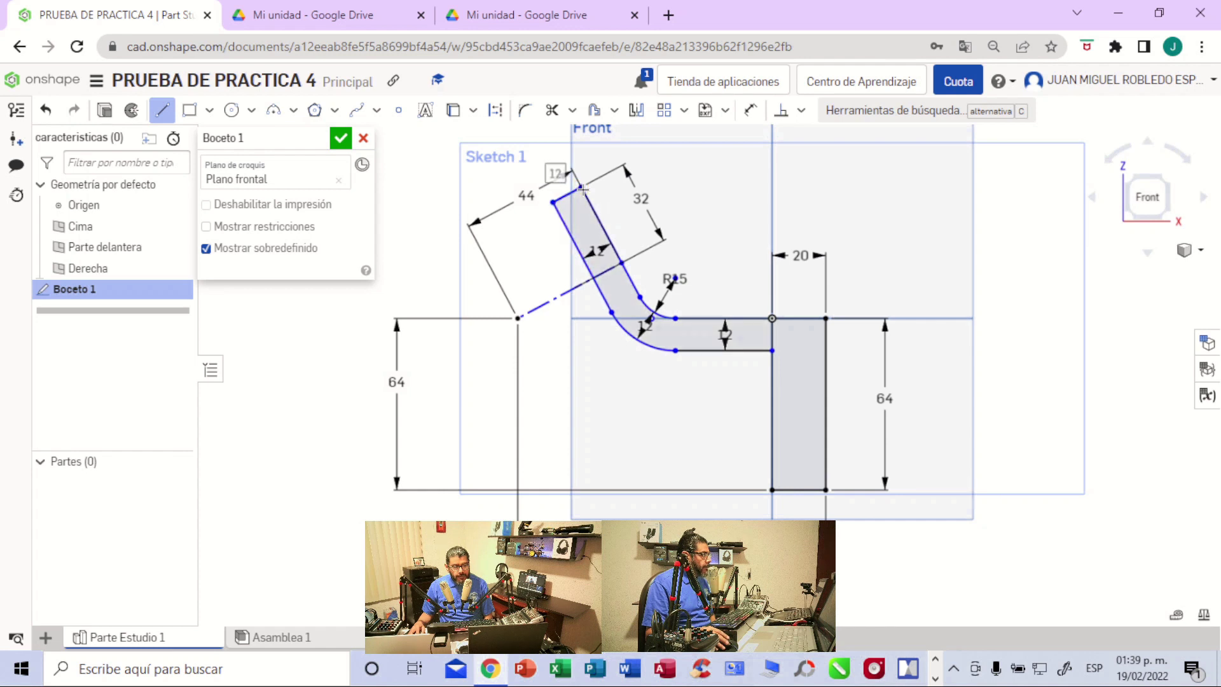
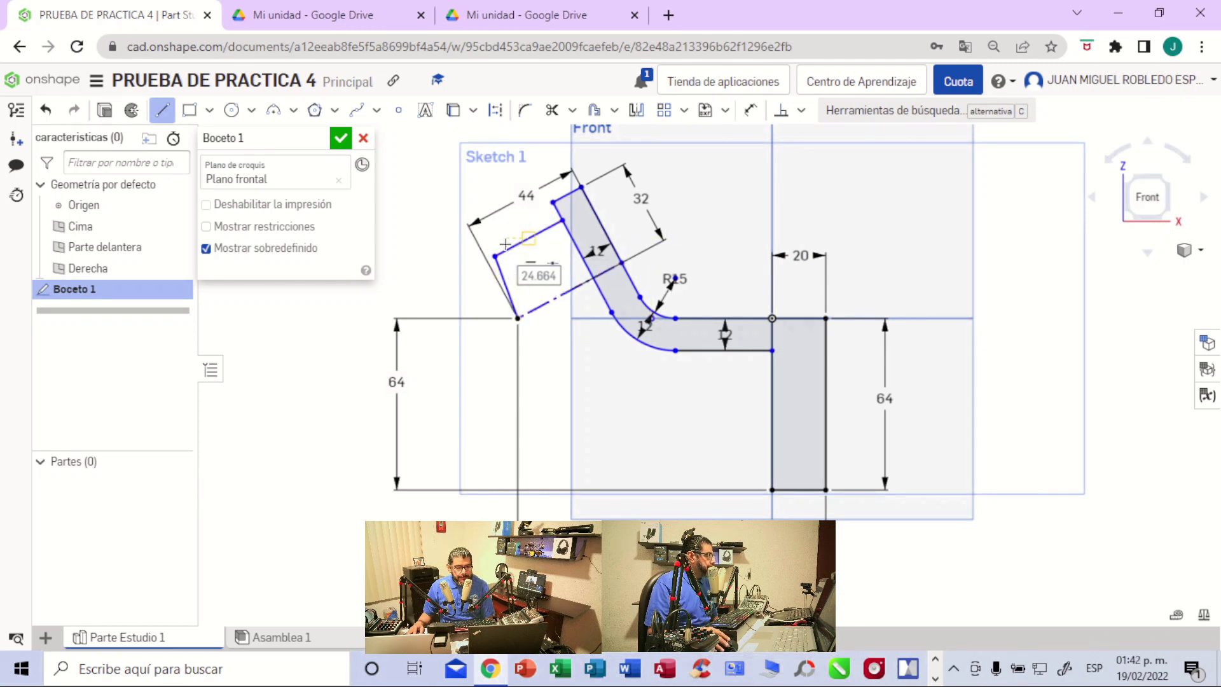
- Make the boss outline's end line perpendicular to its long side line
left_click(785, 114)
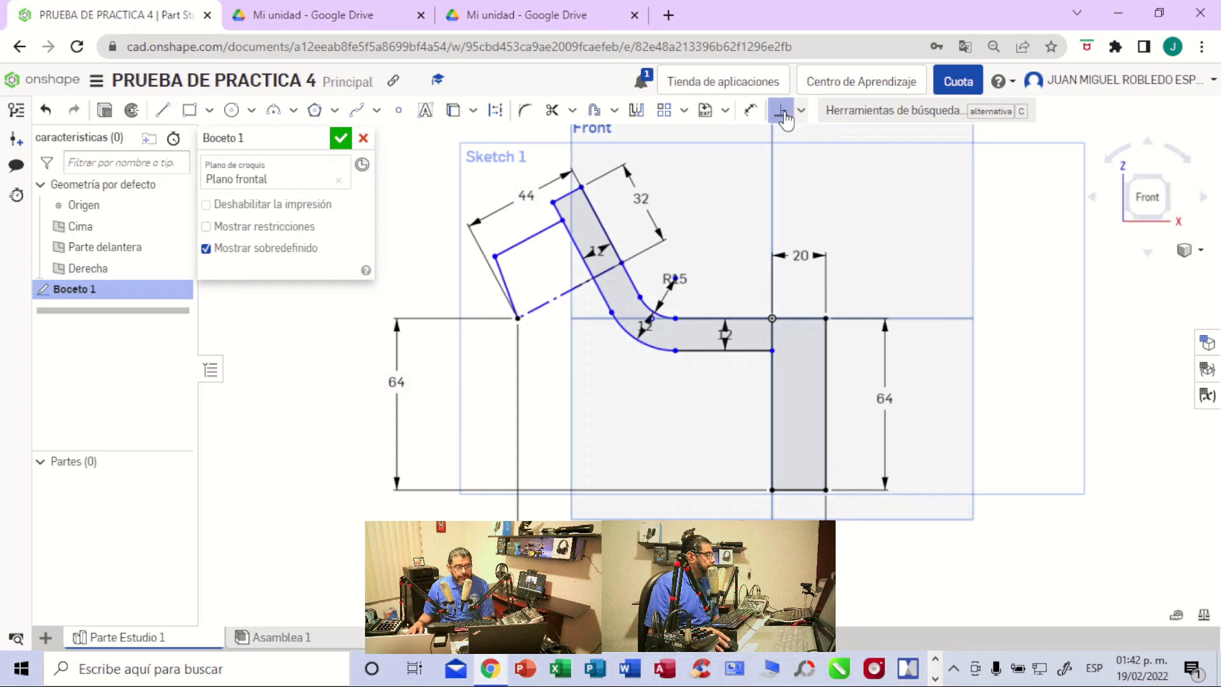
left_click(521, 241)
left_click(503, 280)
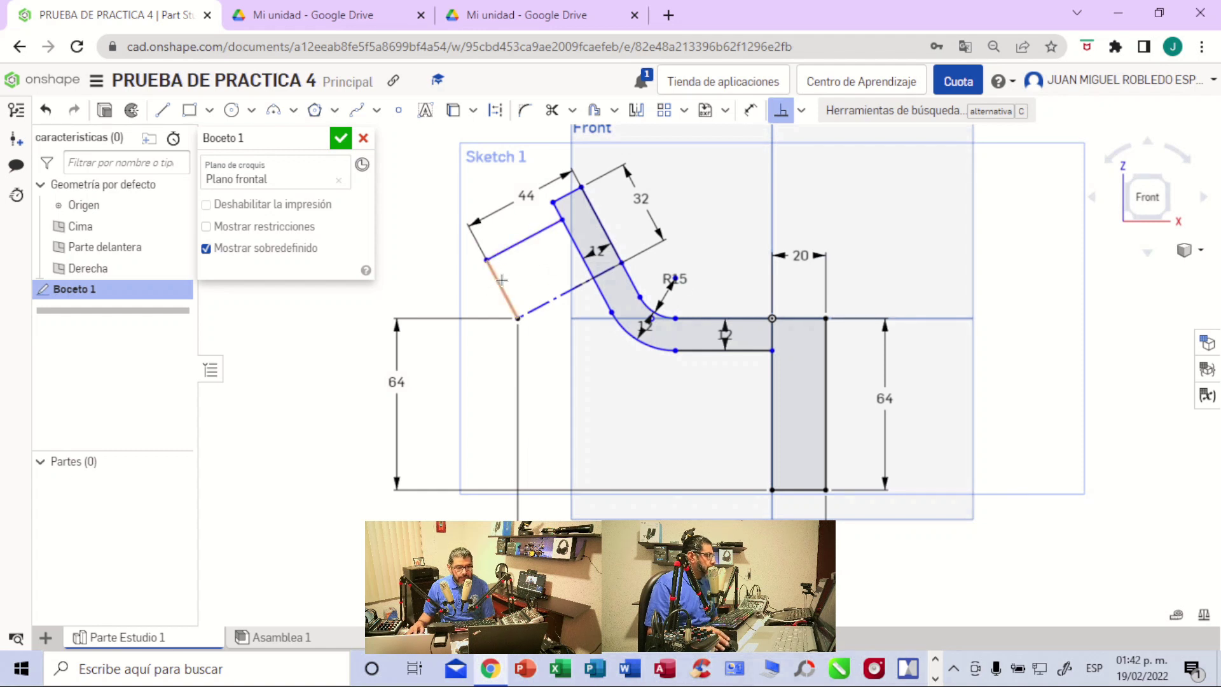
- Consult the PDF drawing and dimension the boss's side line as a 52 mm diameter about the construction centerline
left_click(517, 18)
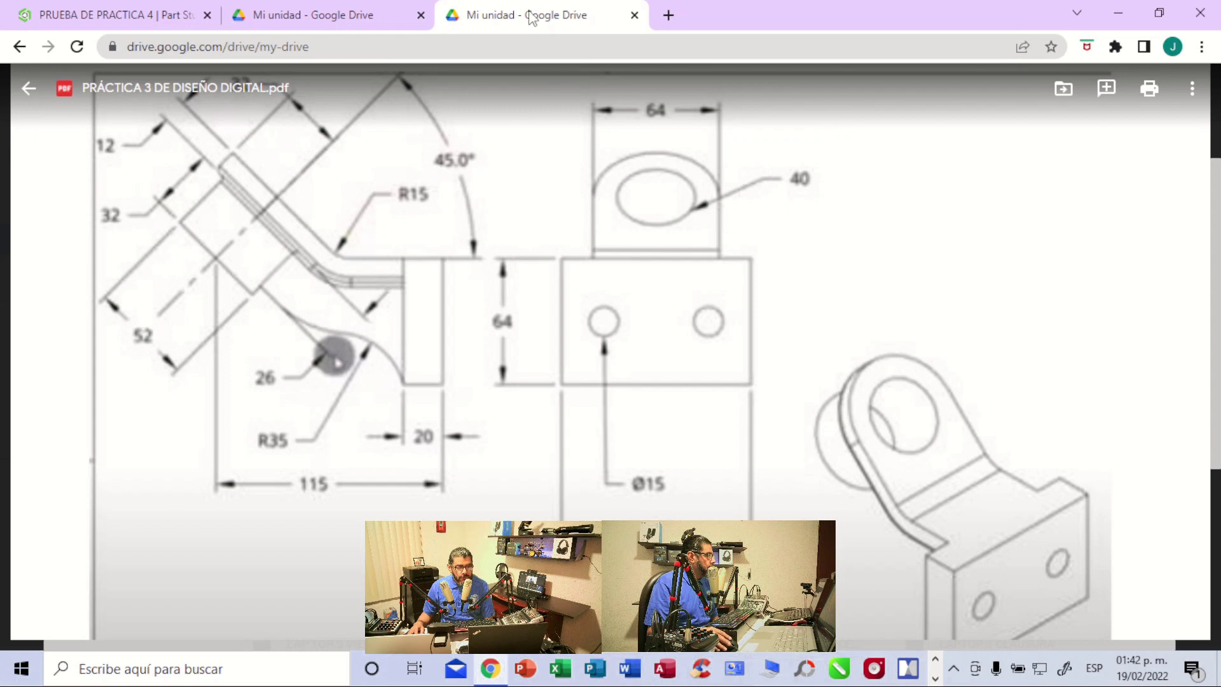
left_click(169, 17)
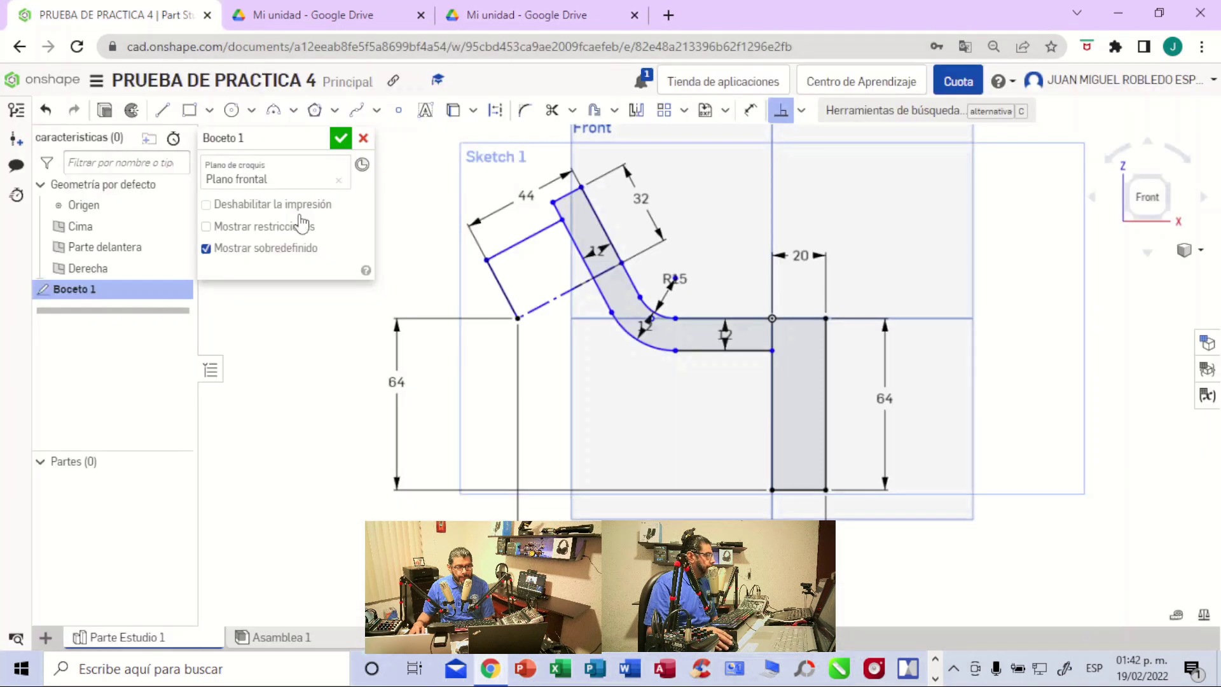
left_click(750, 115)
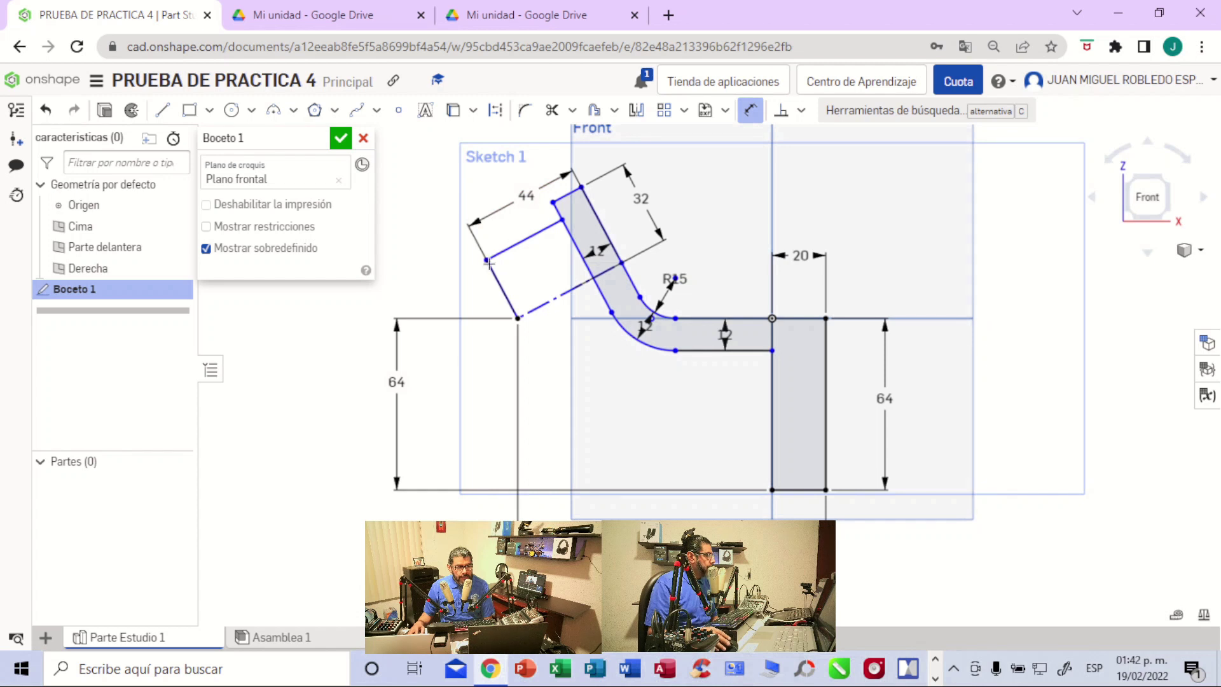
left_click(539, 307)
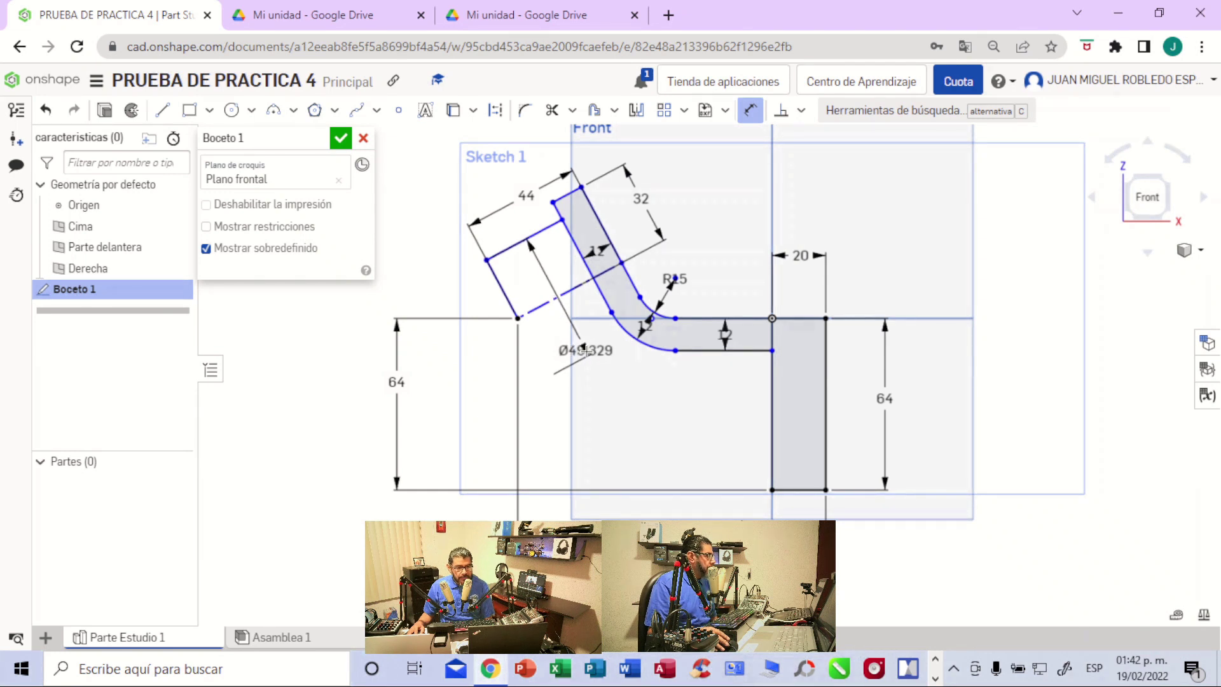
left_click(587, 351)
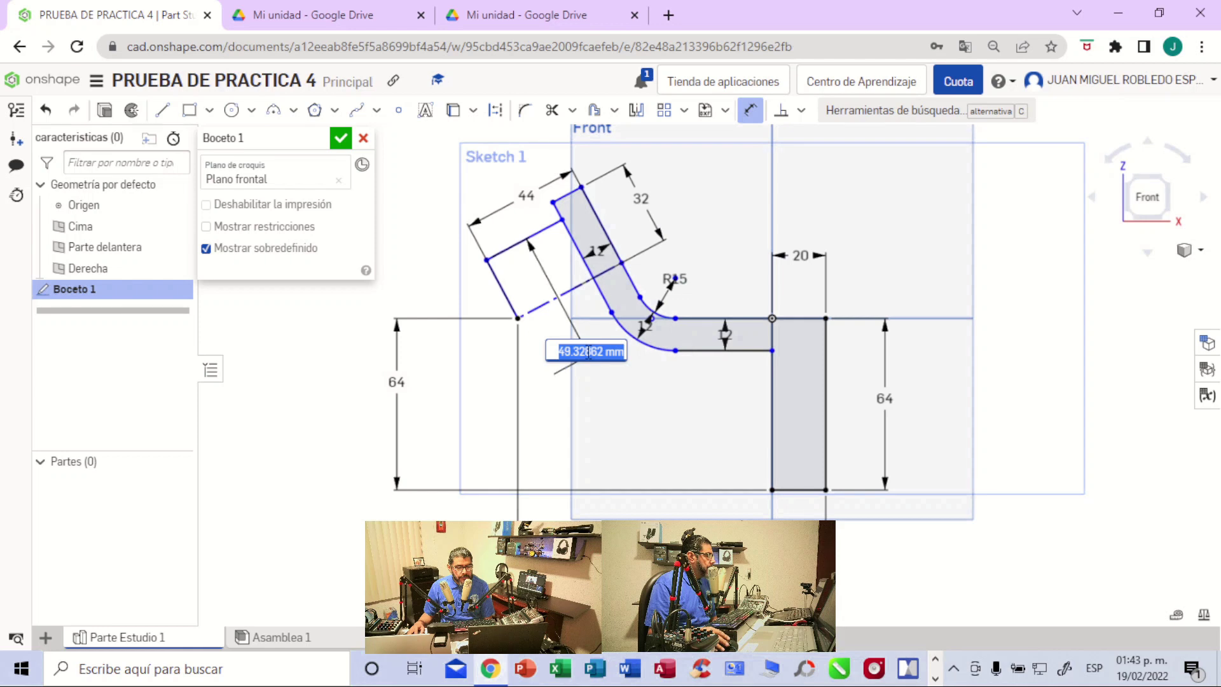
left_click(545, 23)
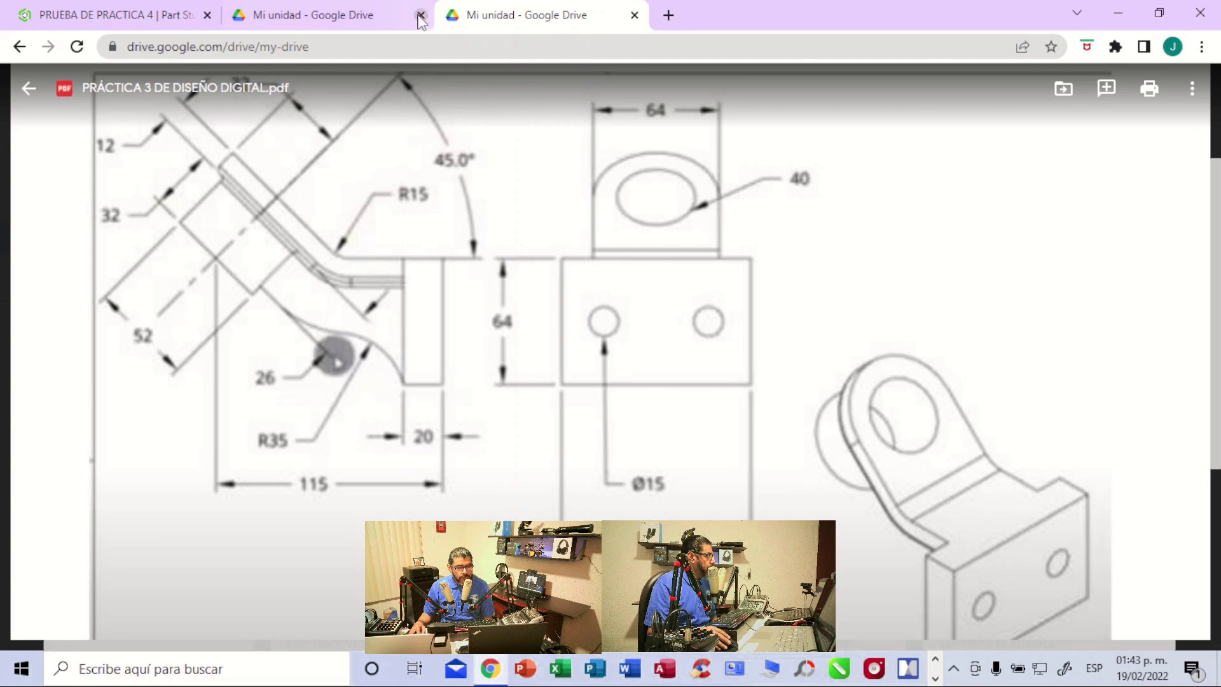
left_click(173, 16)
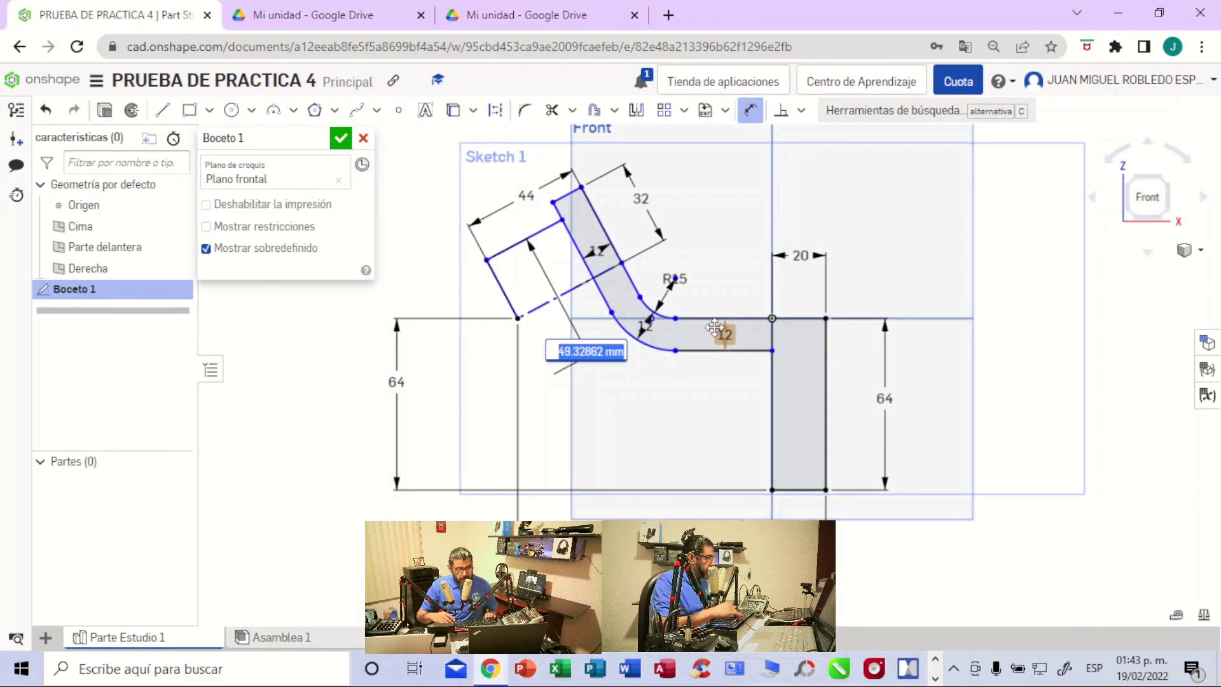
key("BackSpace")
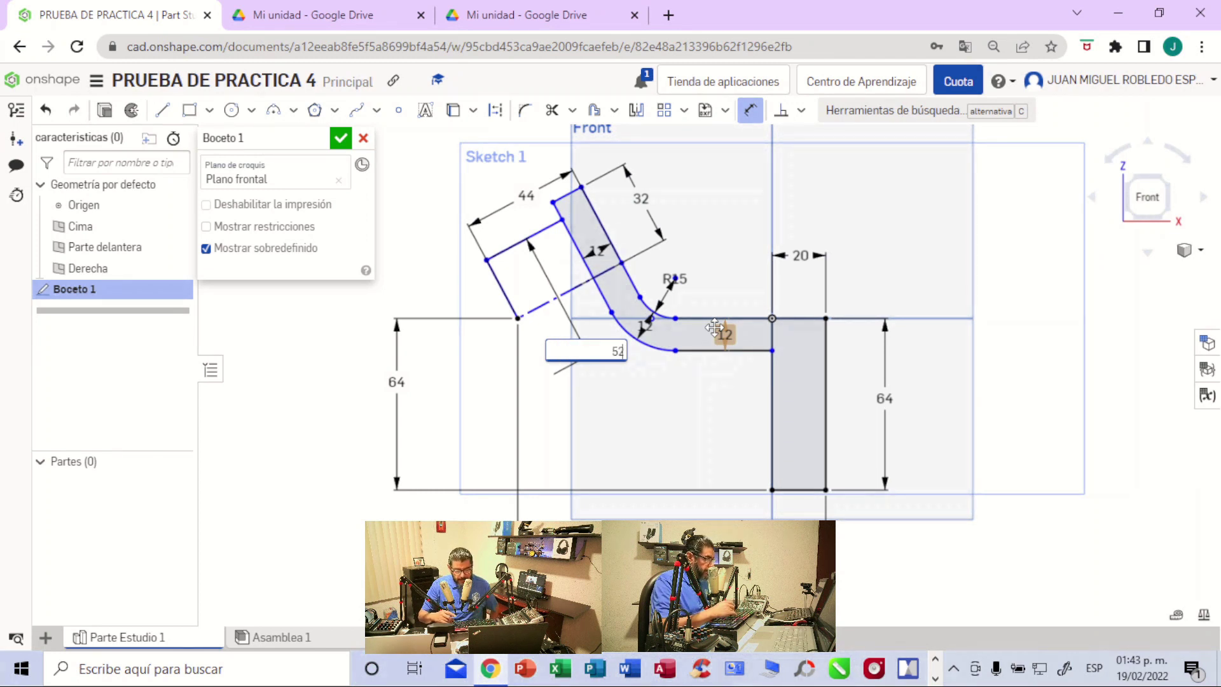
key("Return")
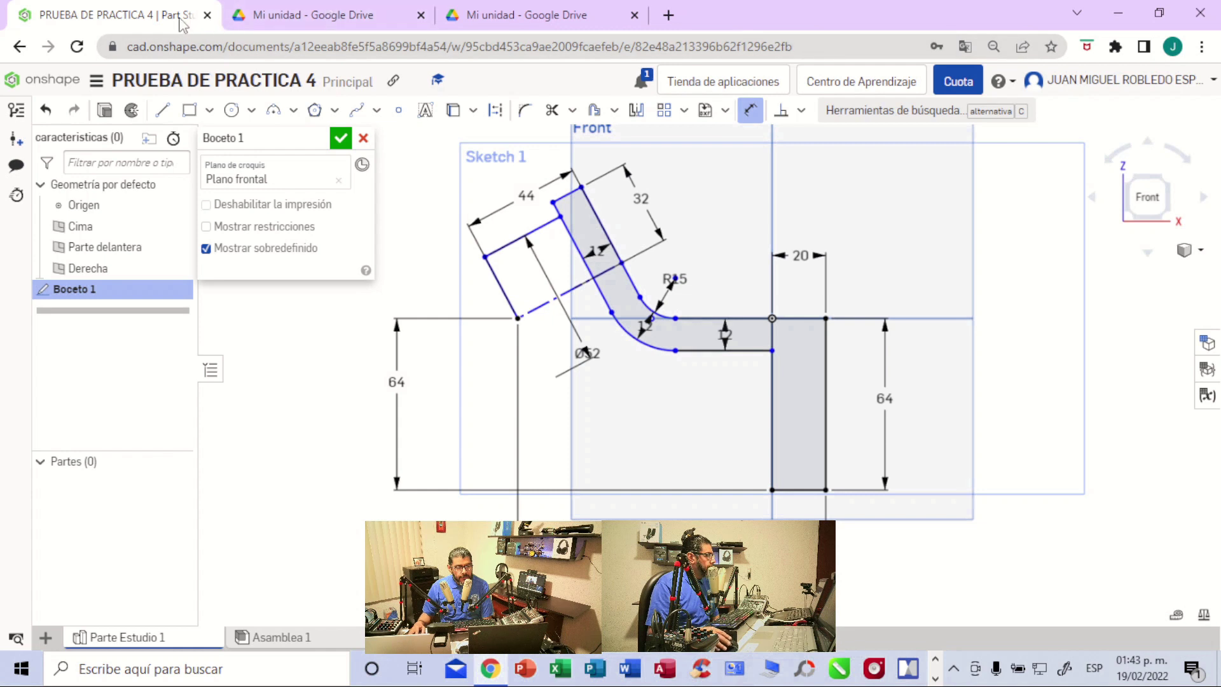
- Check the profile against the PDF drawing and finish the sketch
left_click(528, 20)
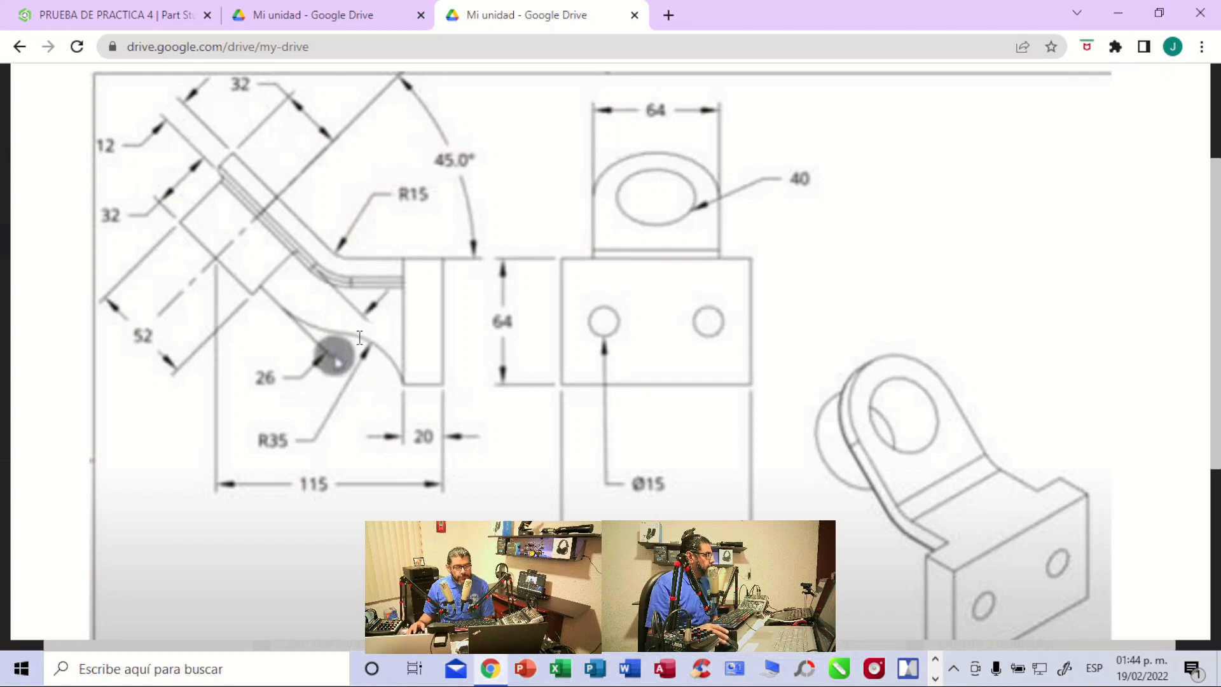
left_click(108, 15)
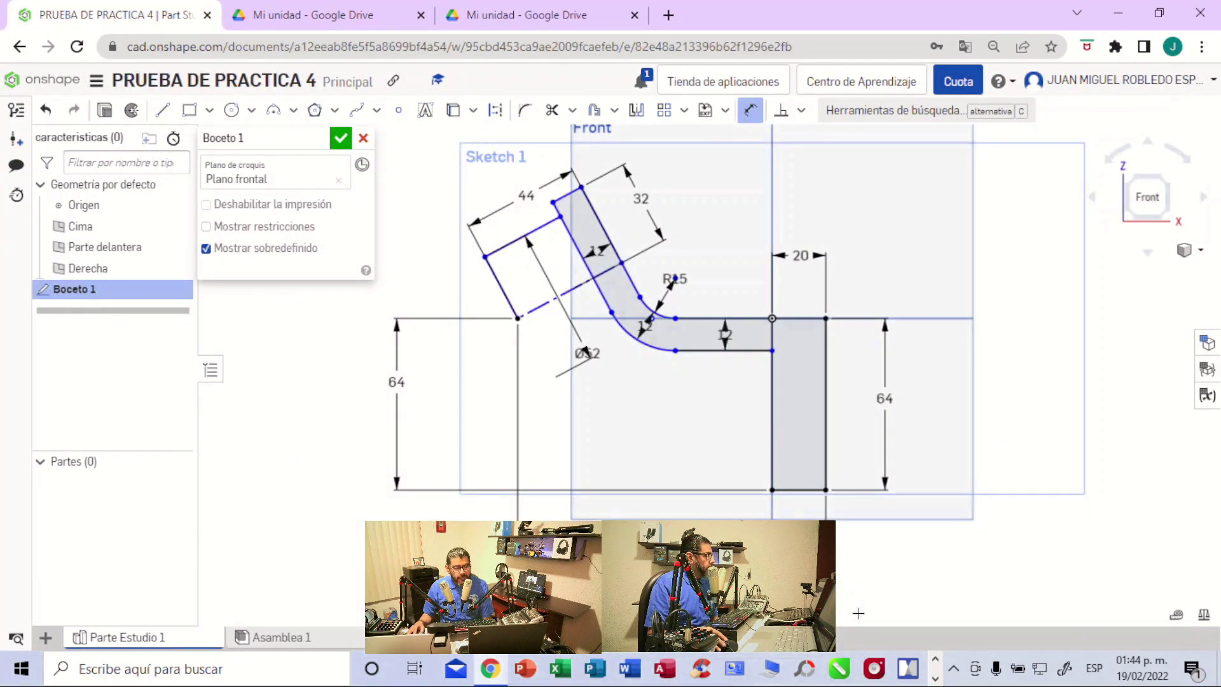
left_click(340, 141)
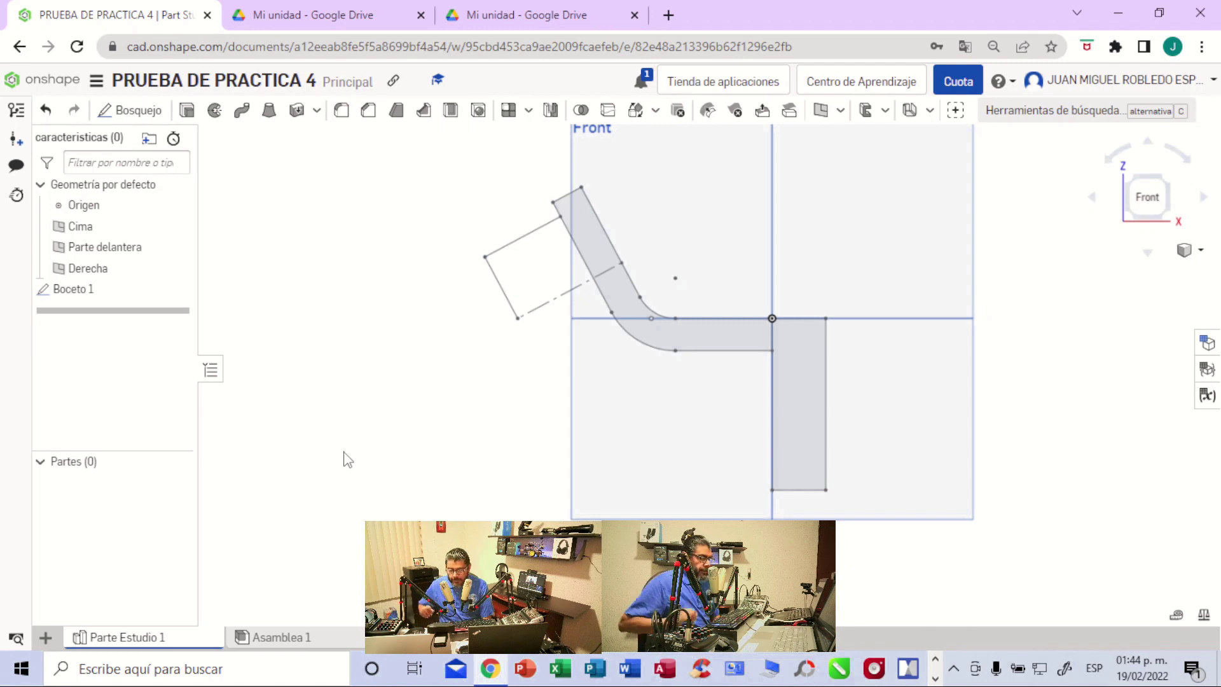
- Consult the PDF drawing and extrude the base rectangle as a new solid, blind 96 mm deep and symmetric about the sketch plane
left_click(541, 227)
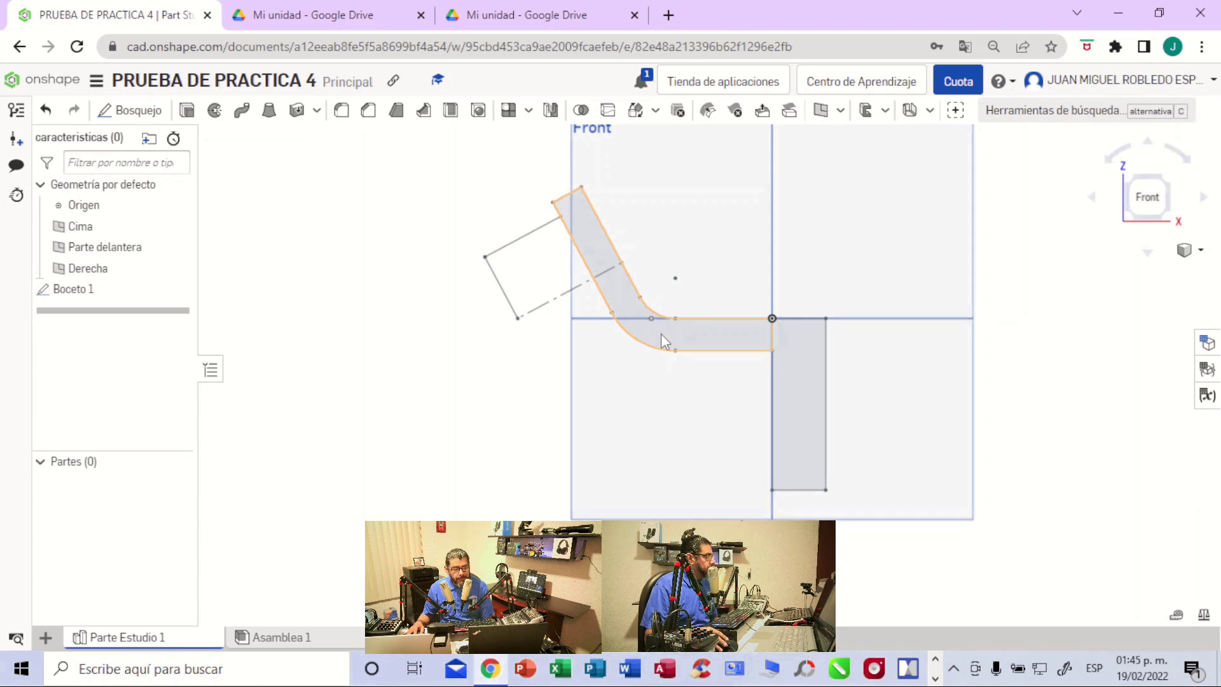
left_click(526, 17)
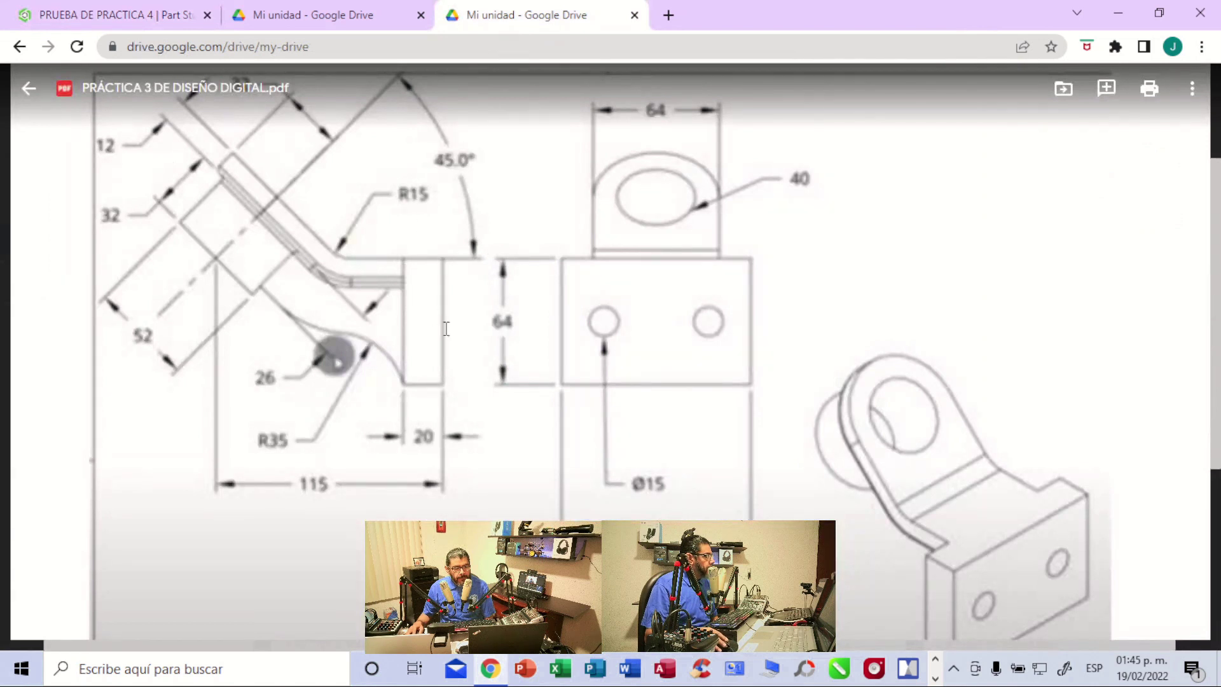
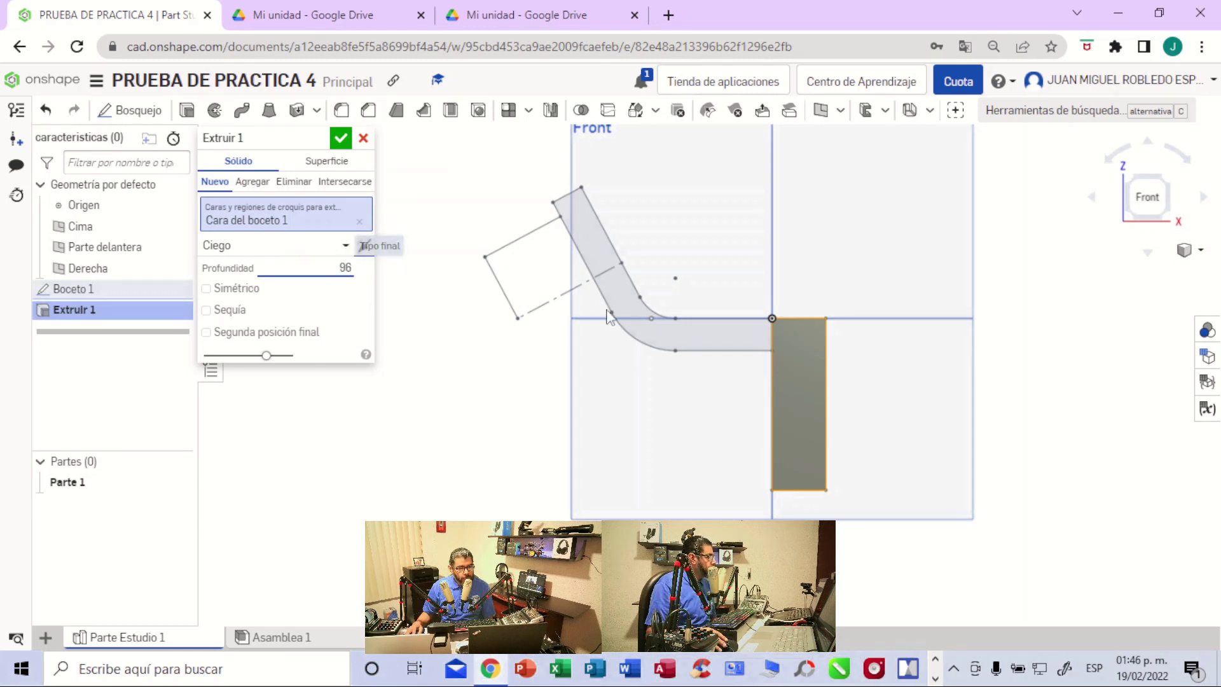
right_click_drag(1001, 395, 904, 403)
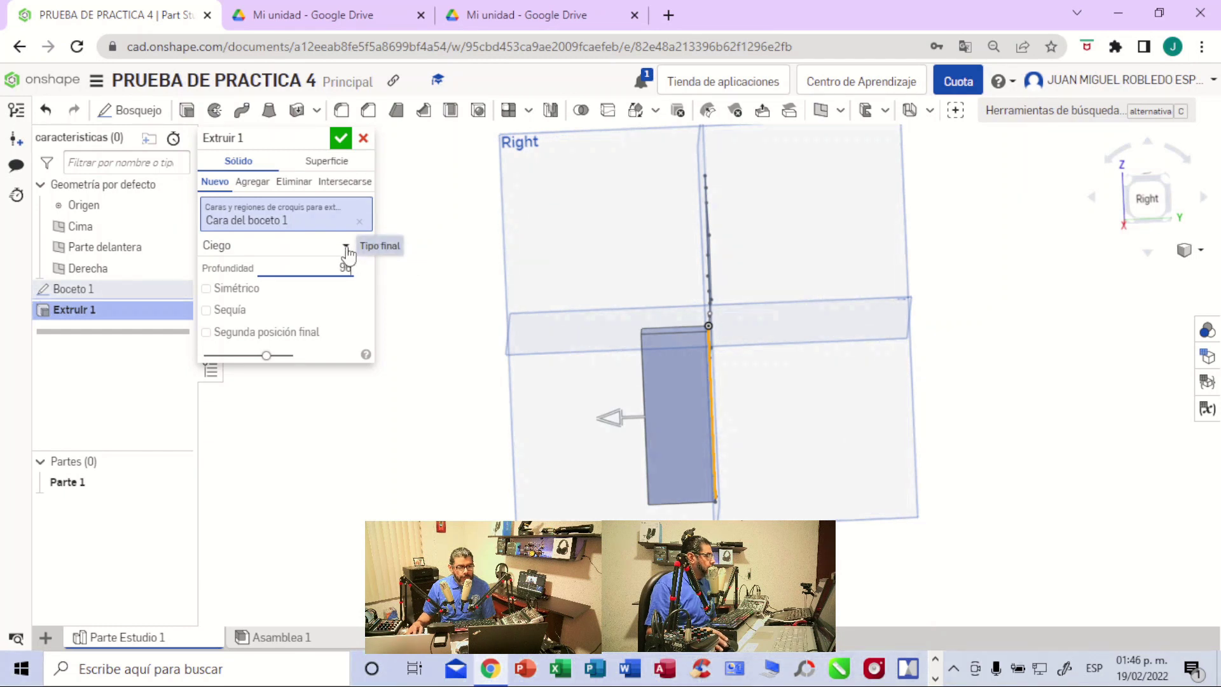
left_click(347, 248)
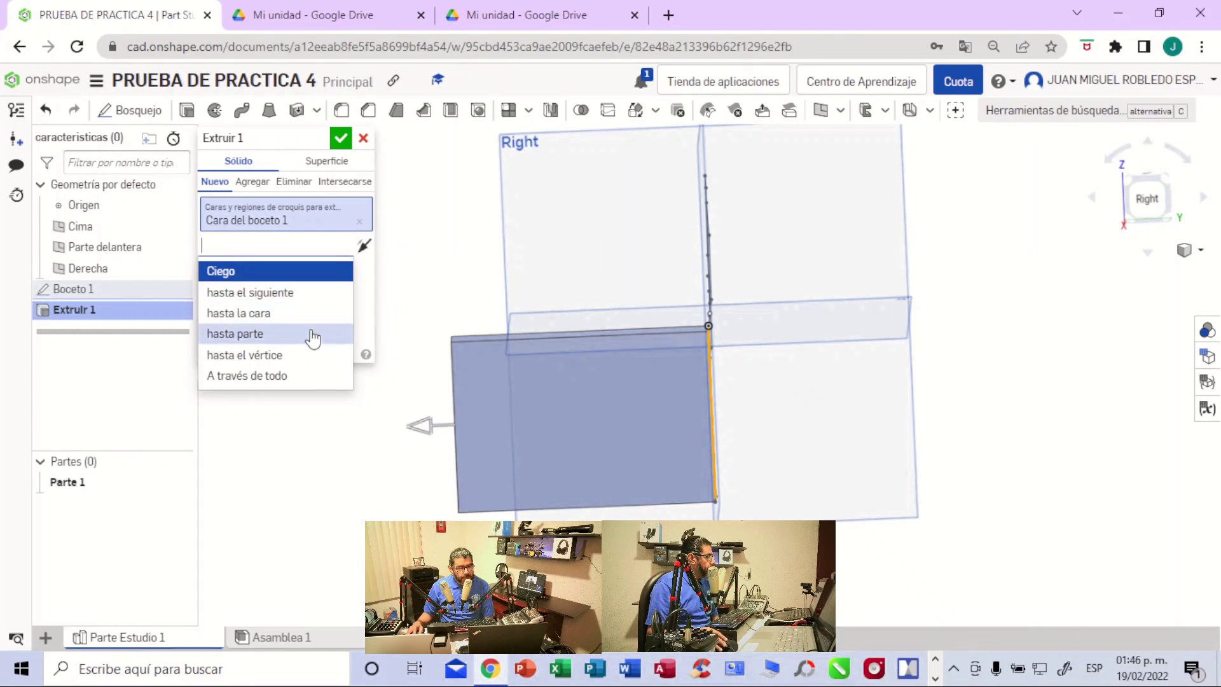
left_click(418, 313)
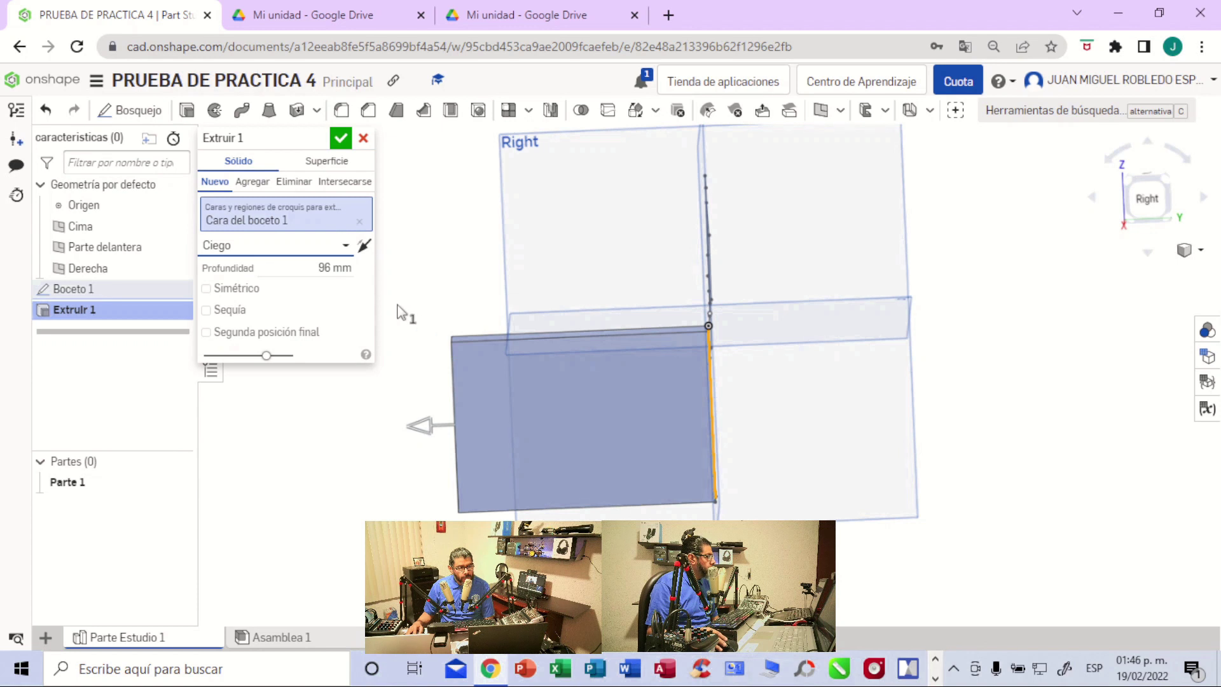
left_click(206, 288)
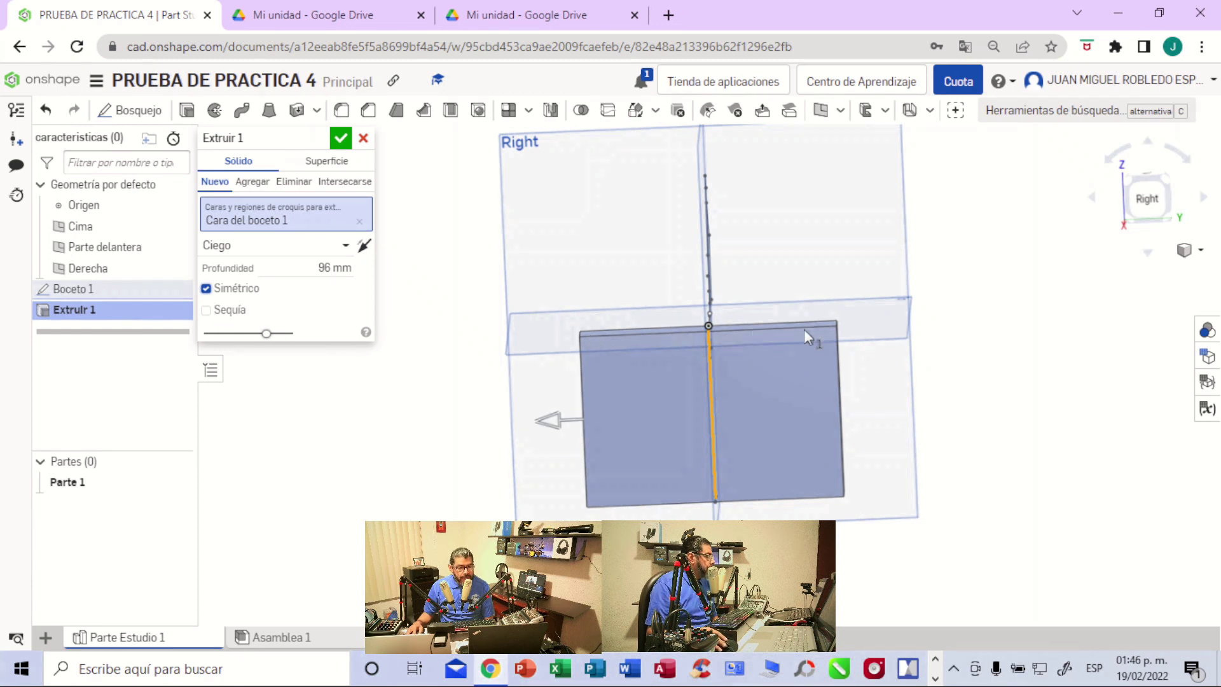
right_click_drag(1006, 377, 1070, 425)
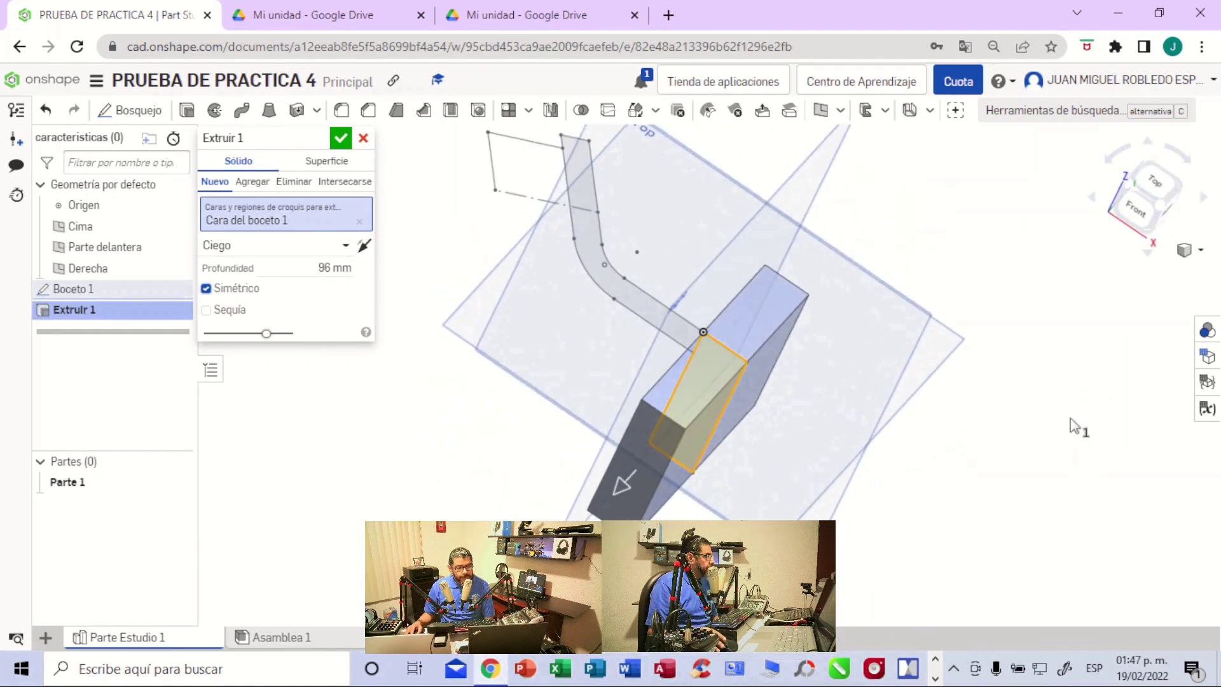
left_click(341, 138)
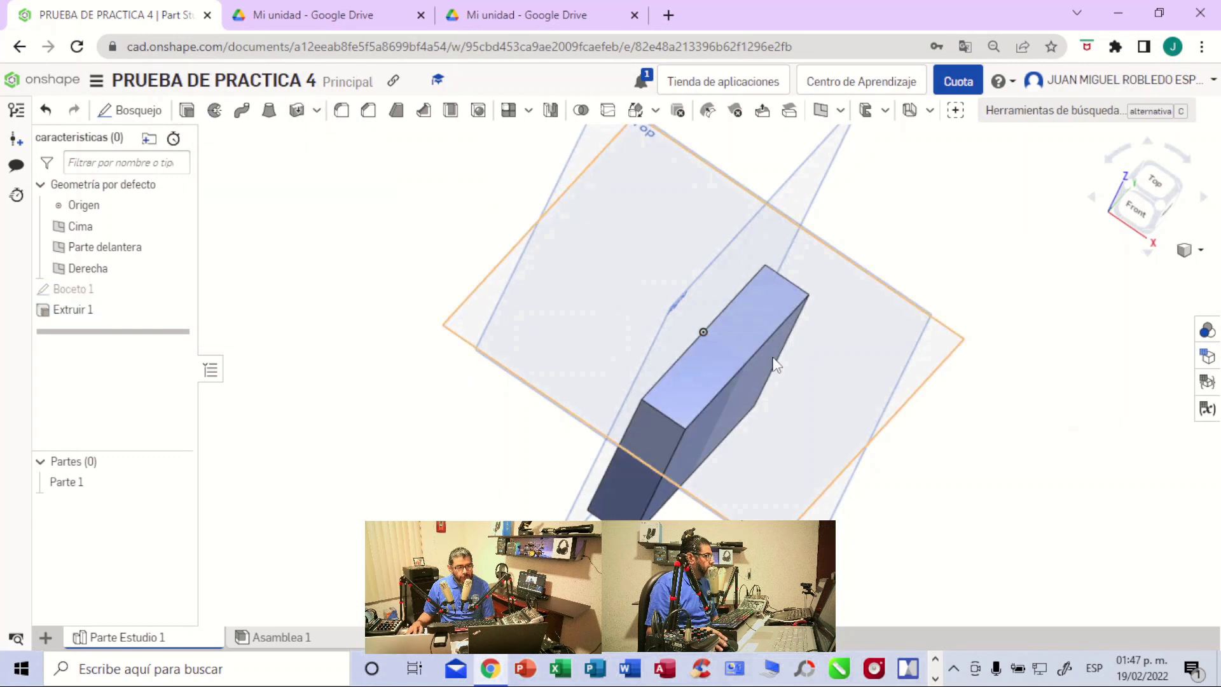
- Show the hidden bracket profile sketch again alongside the extruded base
right_click_drag(981, 376, 1018, 357)
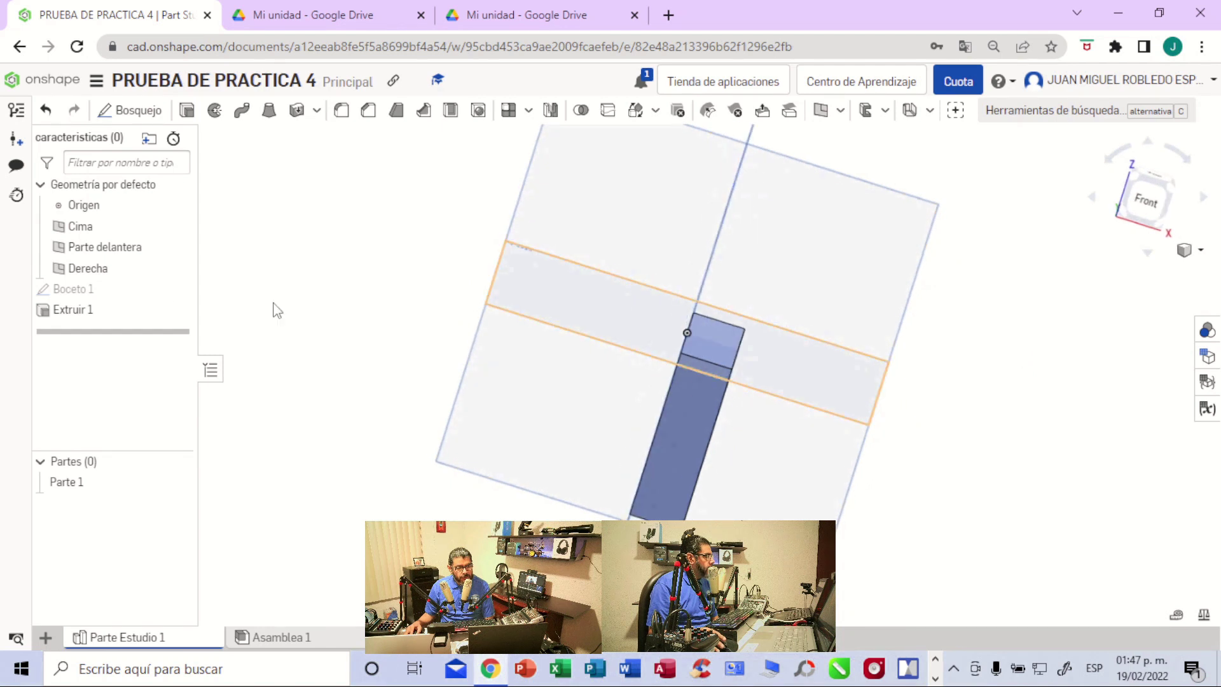
left_click(176, 290)
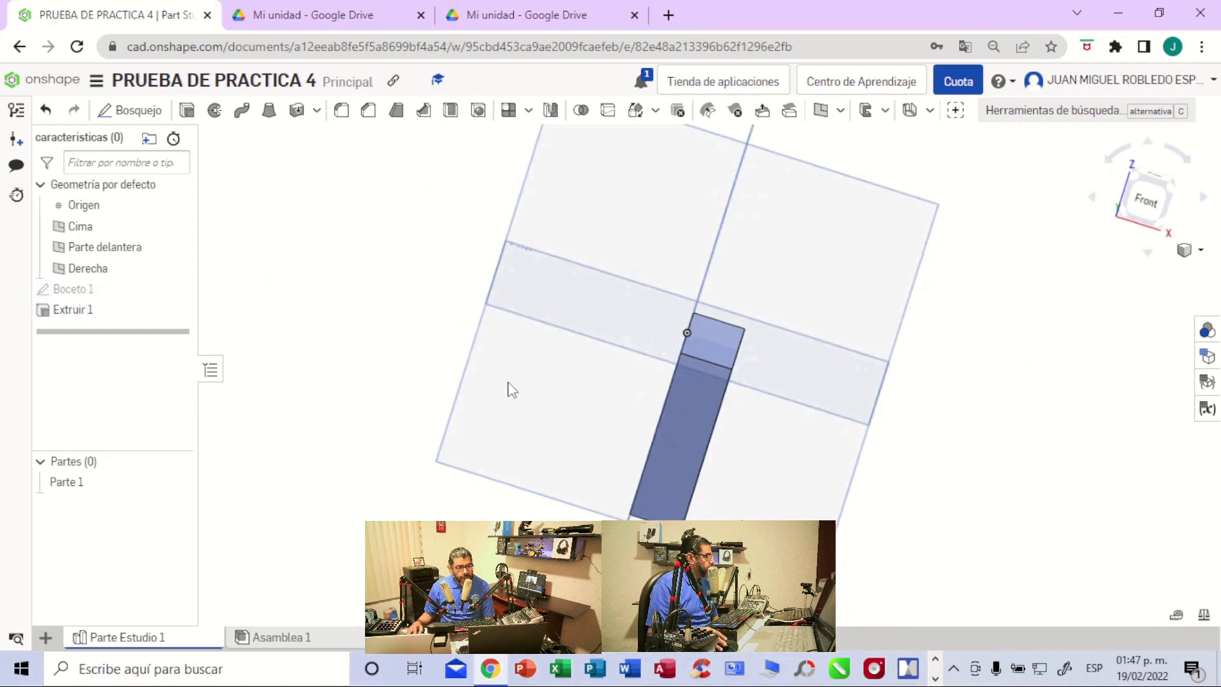
mouse_move(936, 378)
right_mouse_down()
mouse_move(896, 384)
mouse_move(838, 421)
right_mouse_up()
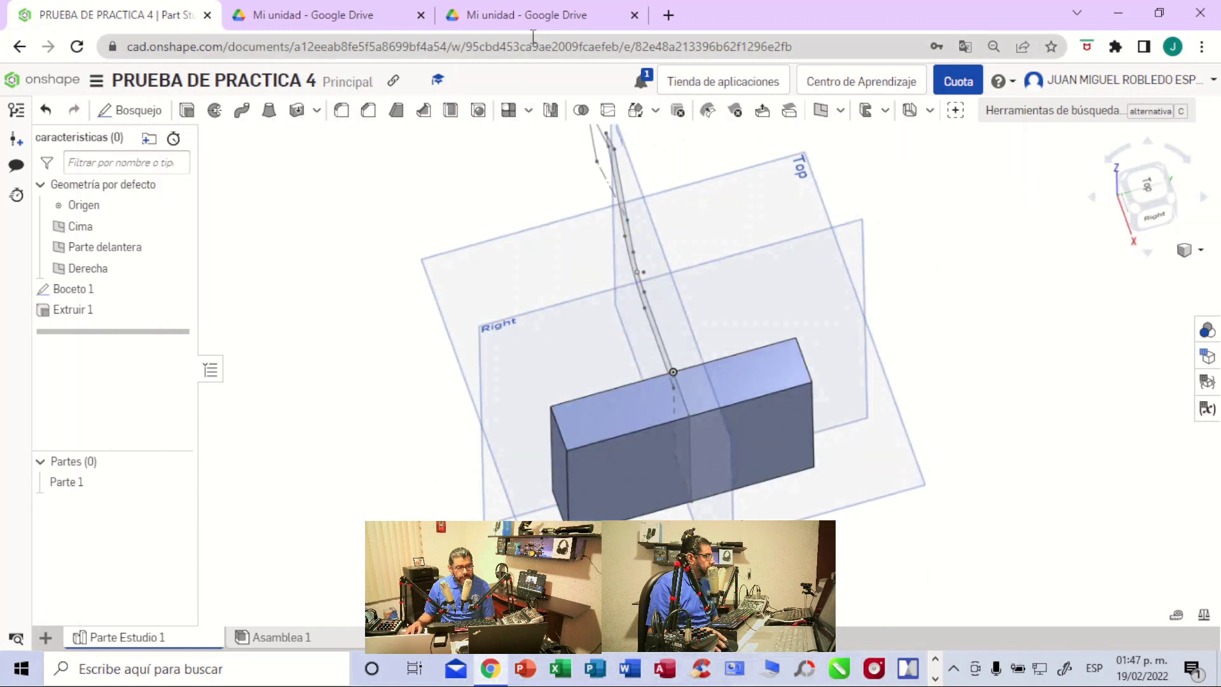
- Consult the PDF drawing and set up an extrusion of the bent arm region, blind 64 mm deep, added to the base part
mouse_move(736, 218)
right_mouse_down()
mouse_move(975, 300)
mouse_move(1030, 291)
mouse_move(681, 351)
right_mouse_up()
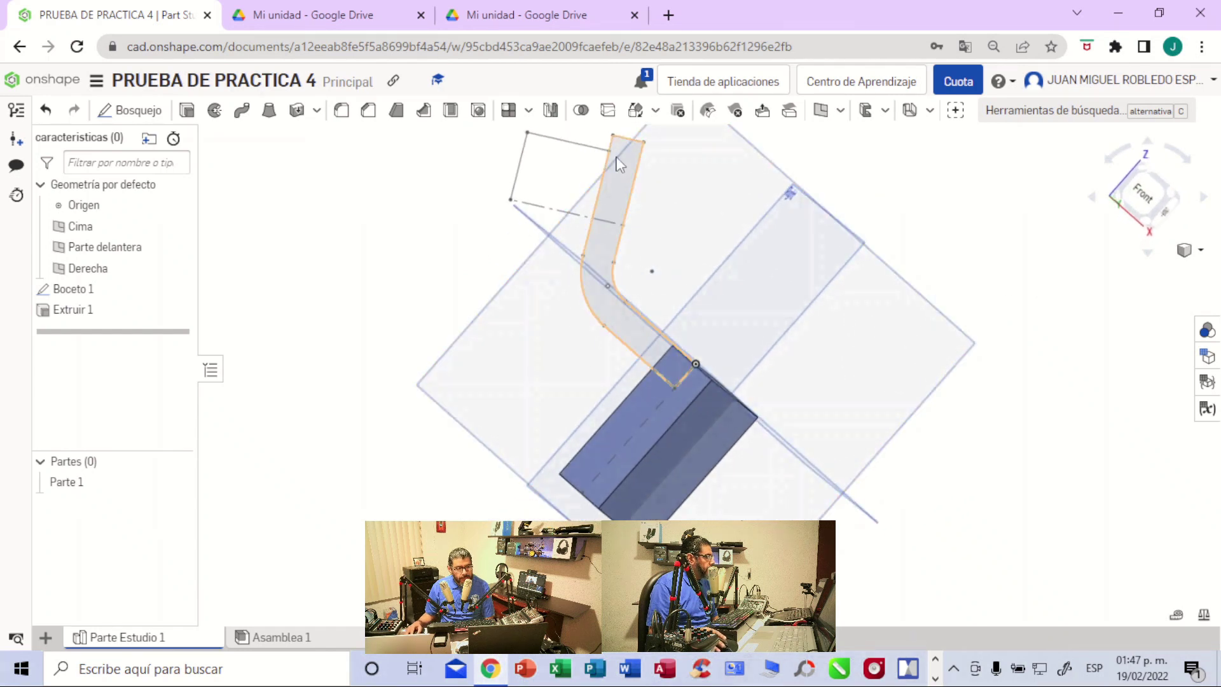
mouse_move(1011, 458)
right_mouse_down()
mouse_move(1032, 428)
mouse_move(1072, 442)
mouse_move(1052, 460)
mouse_move(1046, 441)
right_mouse_up()
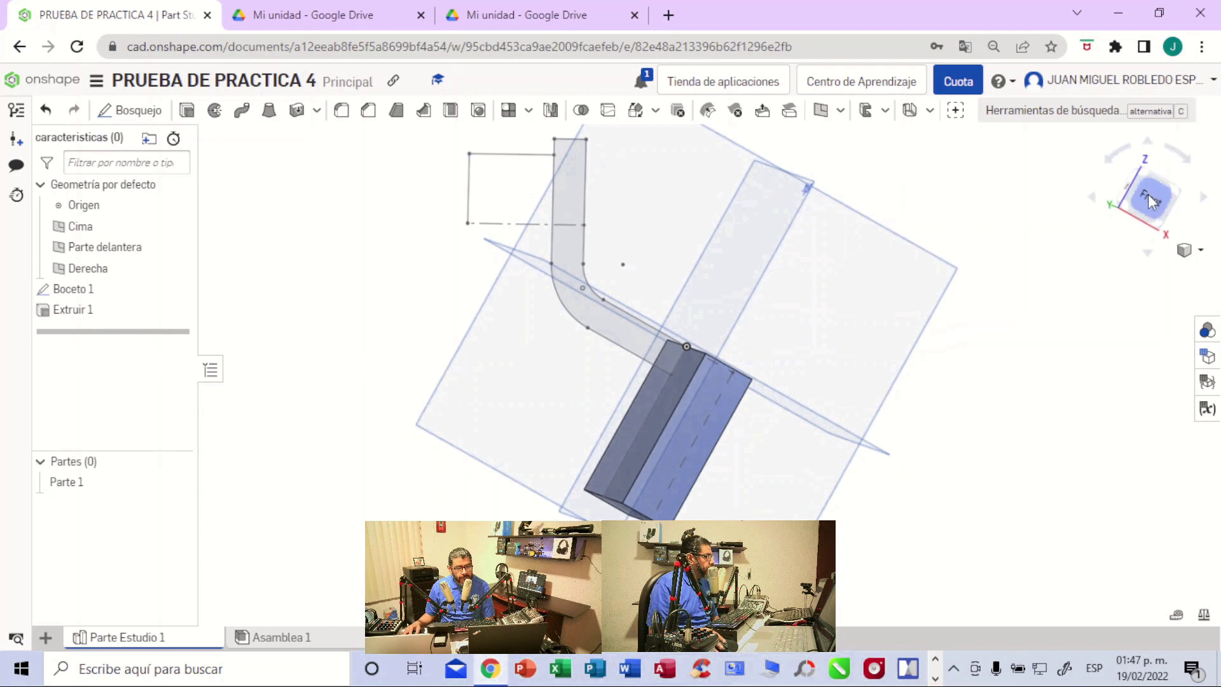
left_click(1149, 197)
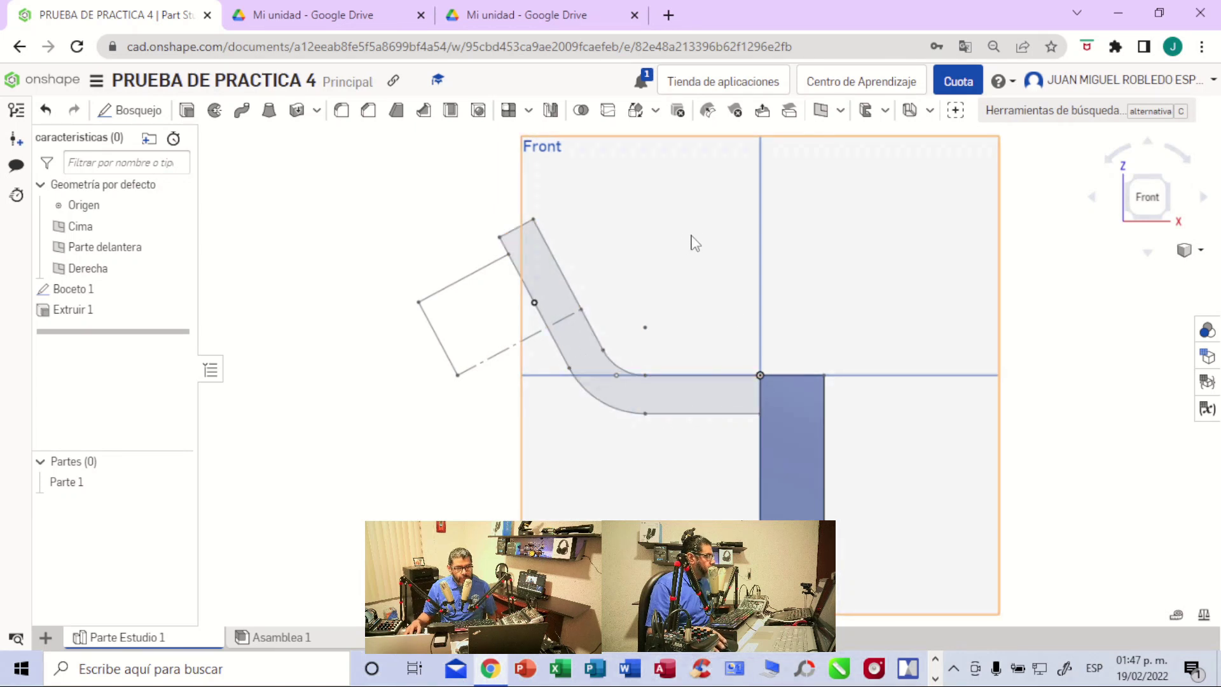
left_click(562, 19)
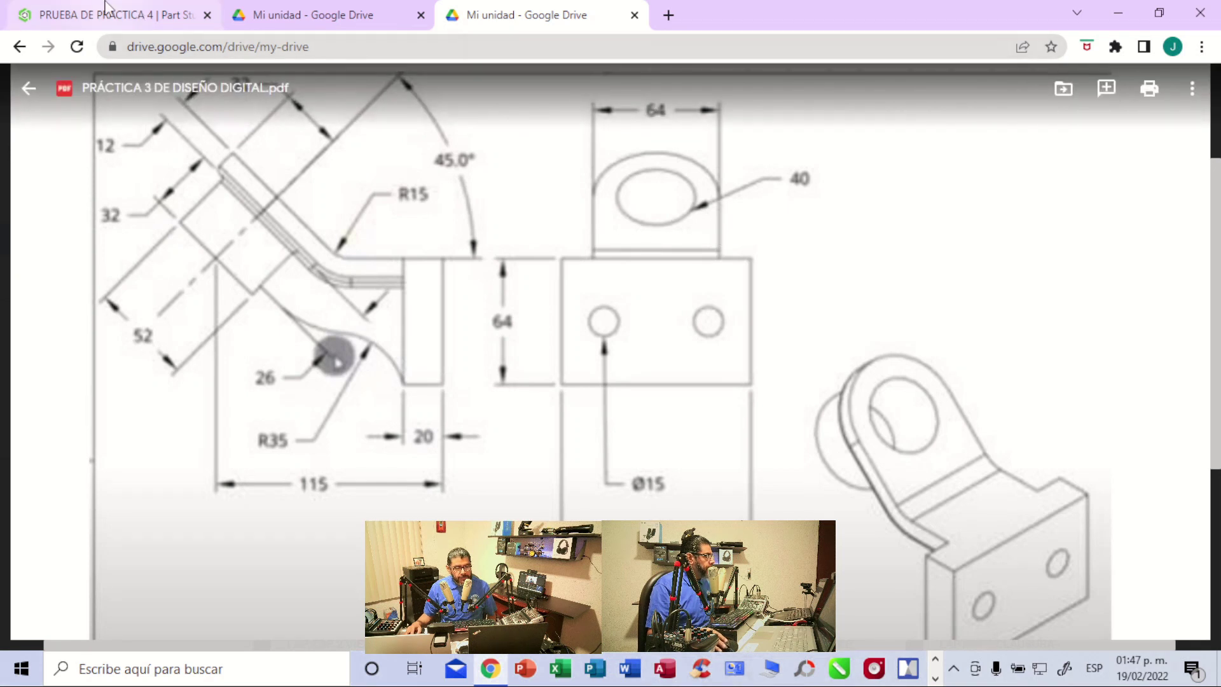
left_click(123, 21)
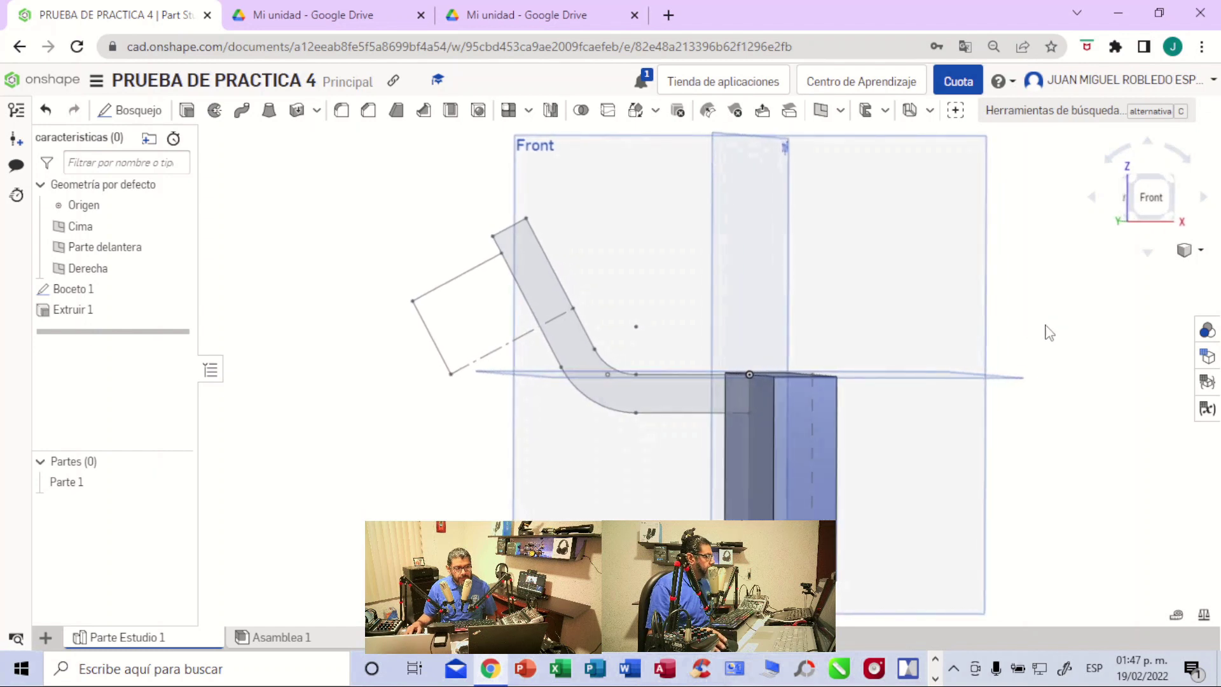
left_click(1143, 197)
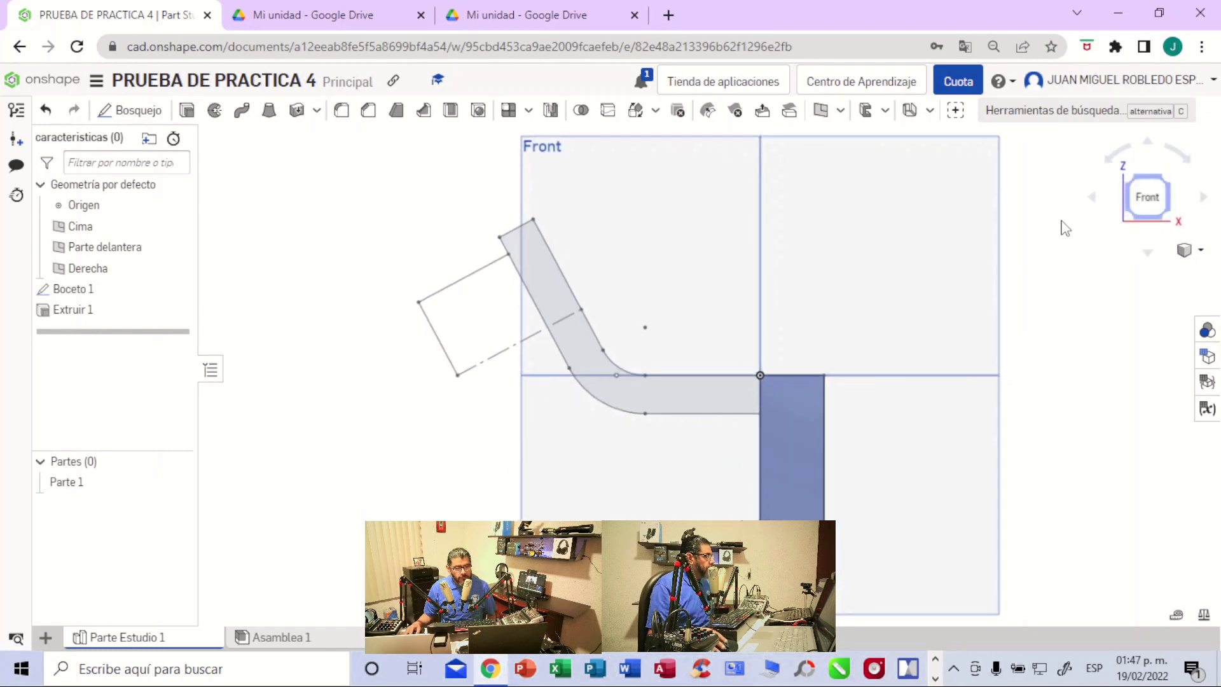
left_click(186, 111)
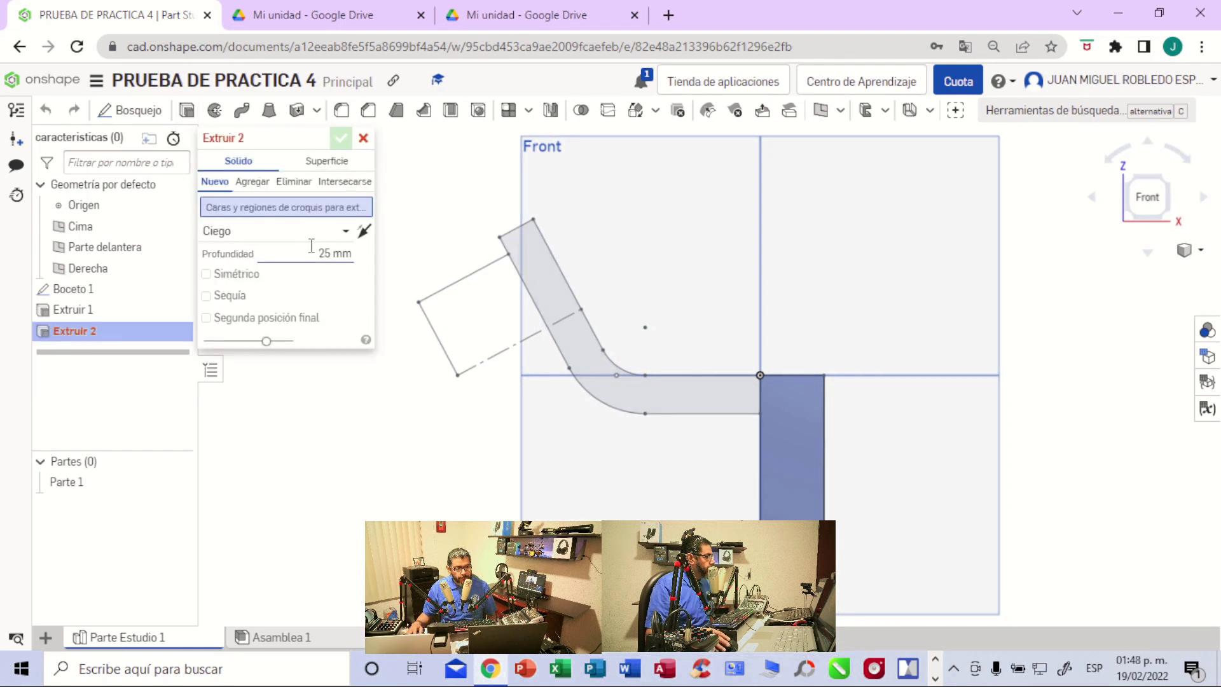
left_click(334, 254)
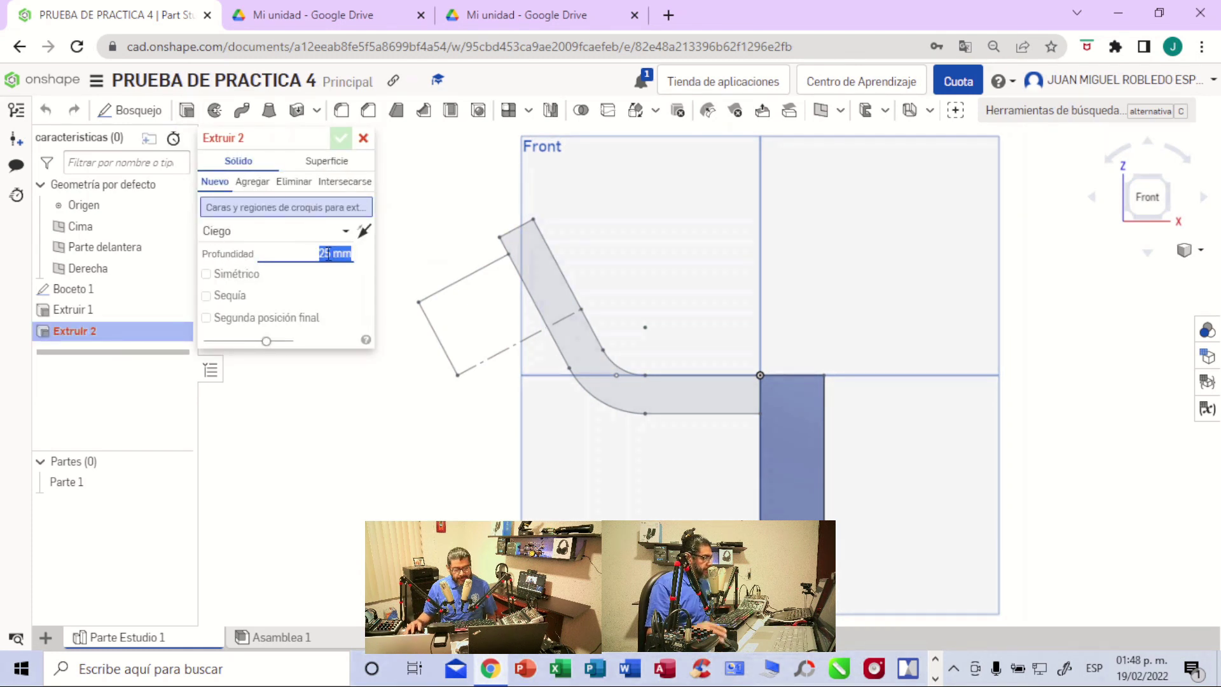
key("BackSpace")
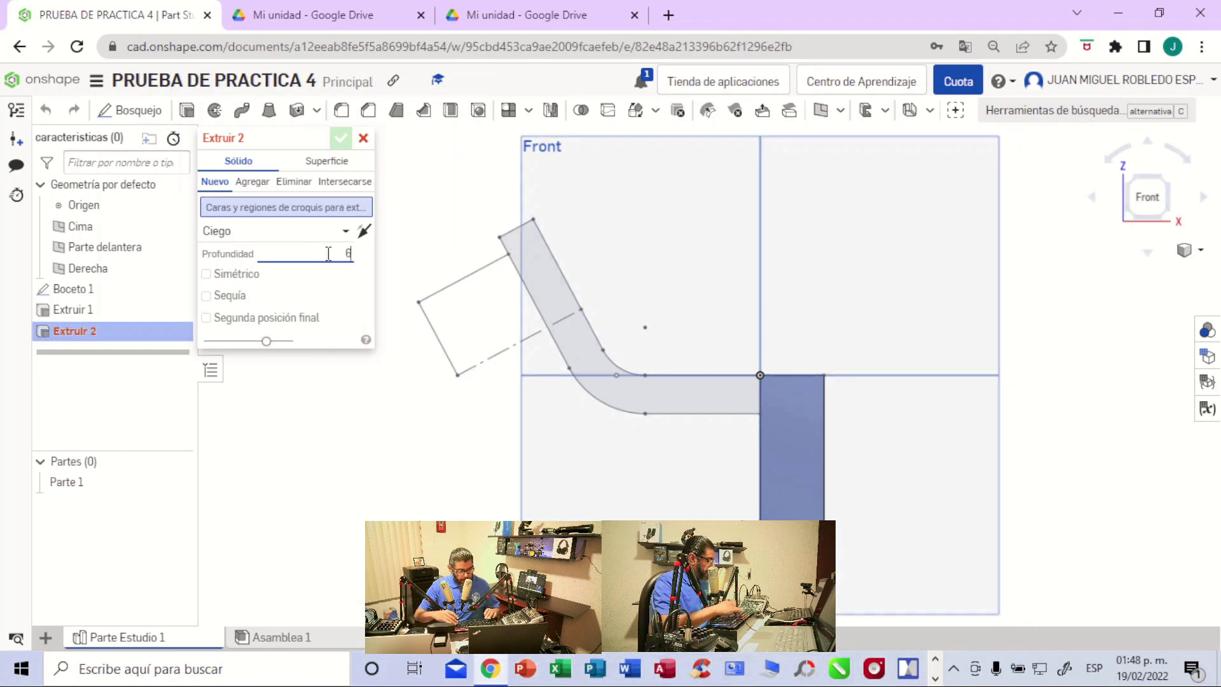
type("64")
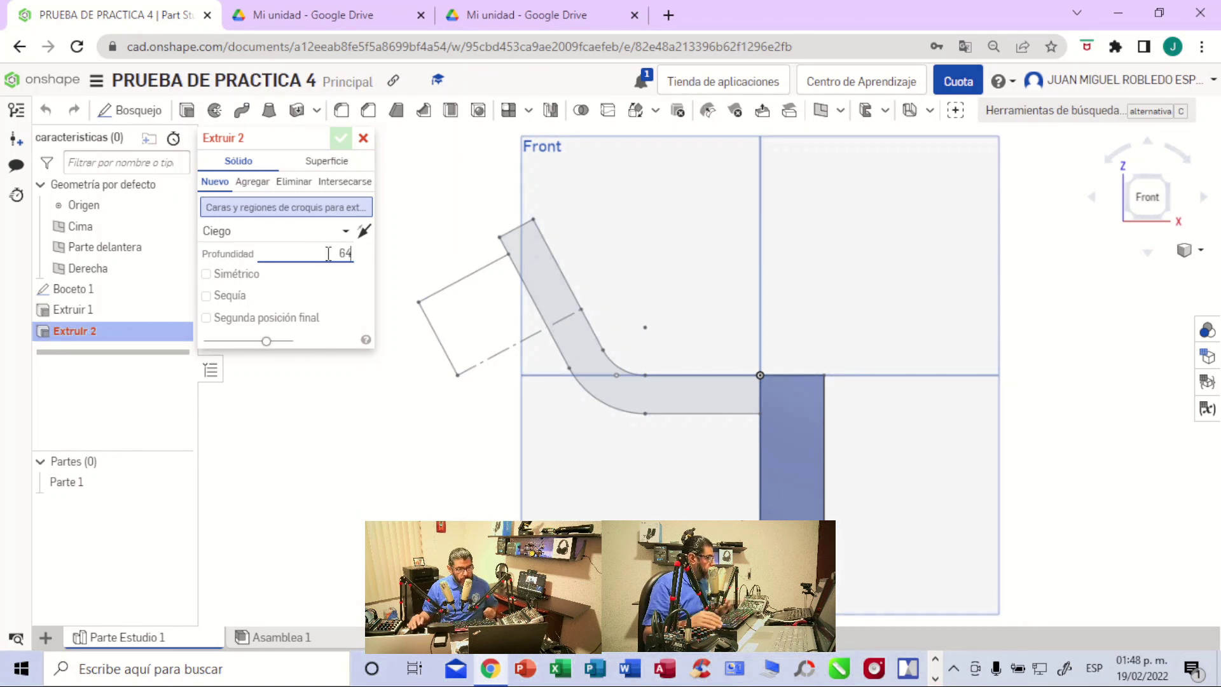
left_click(619, 385)
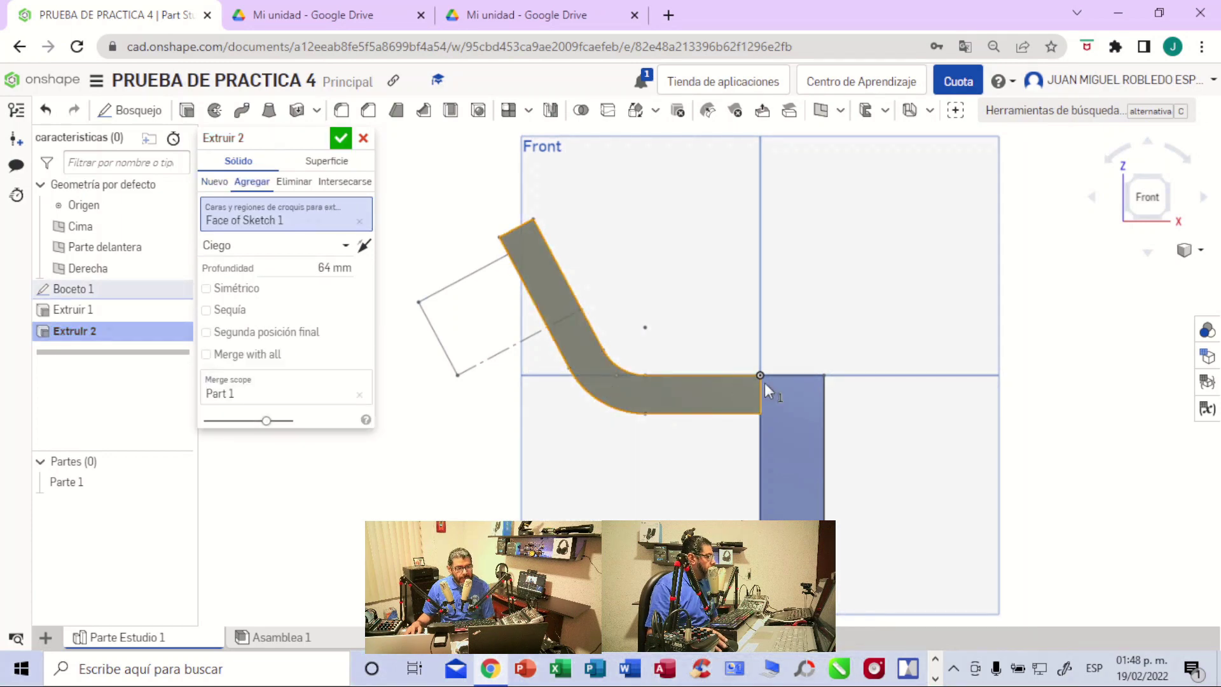
right_click_drag(1026, 401, 959, 426)
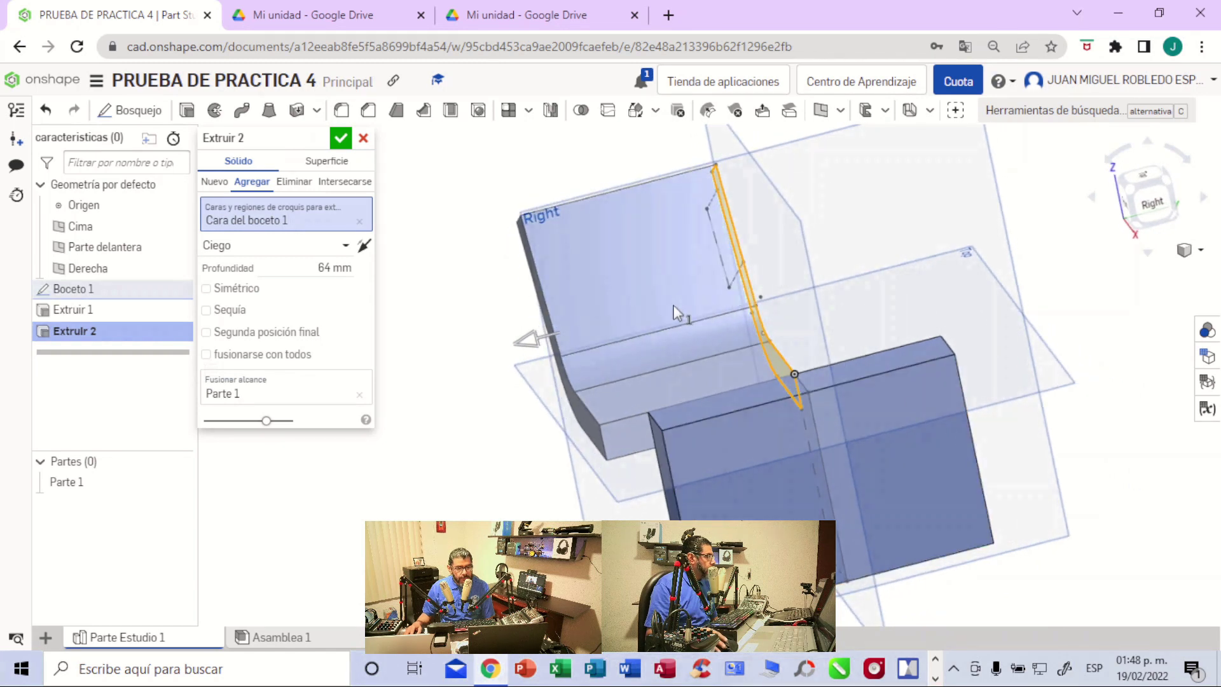
- Make the arm extrusion symmetric about the sketch plane and accept it
left_click(205, 289)
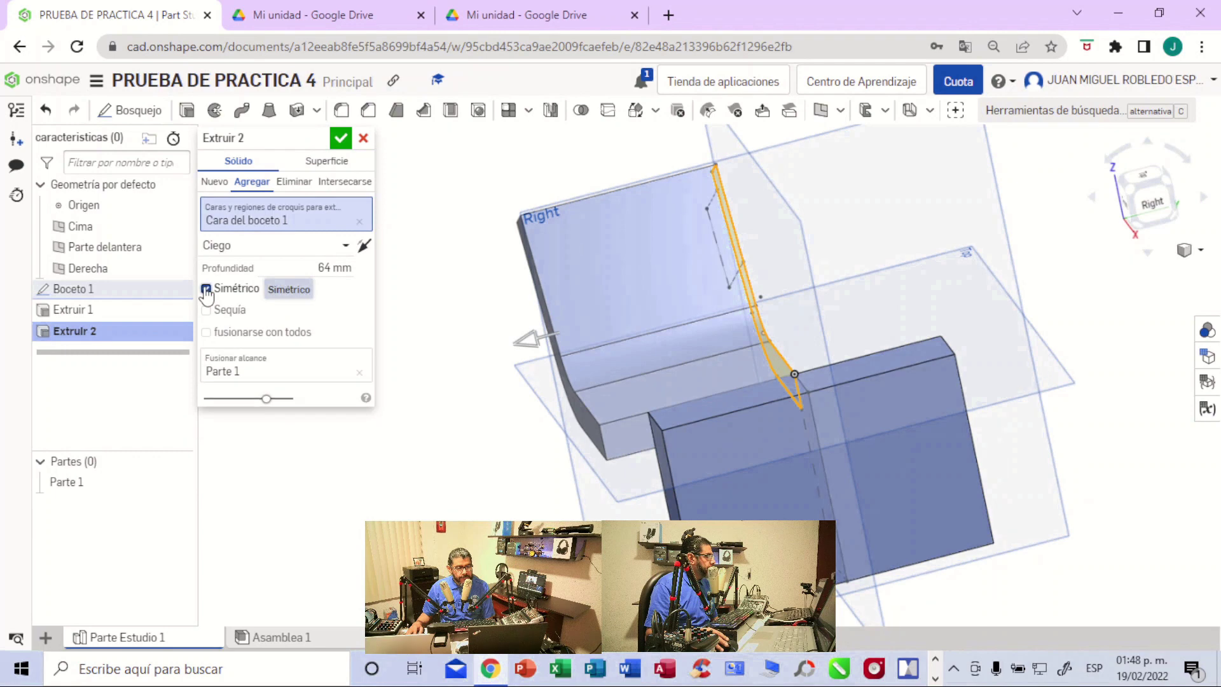
mouse_move(1106, 523)
right_mouse_down()
mouse_move(1081, 516)
mouse_move(1094, 514)
right_mouse_up()
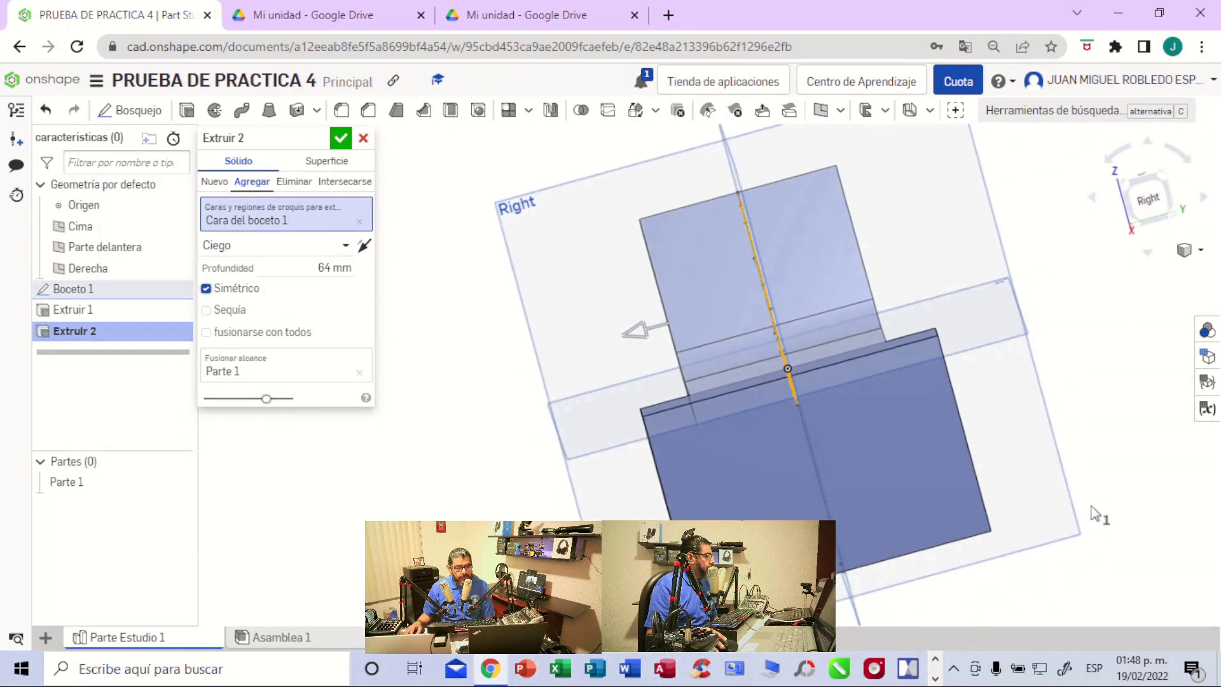
right_click_drag(1097, 503, 1115, 501)
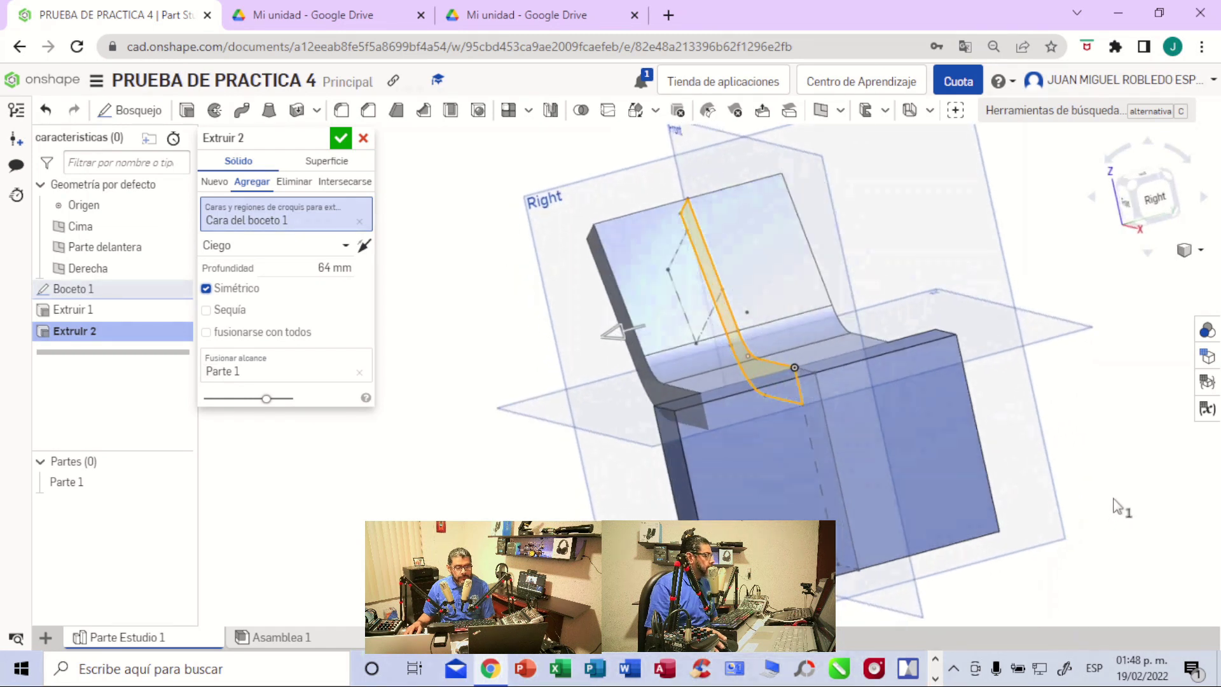
left_click(341, 137)
right_click_drag(1081, 445, 805, 357)
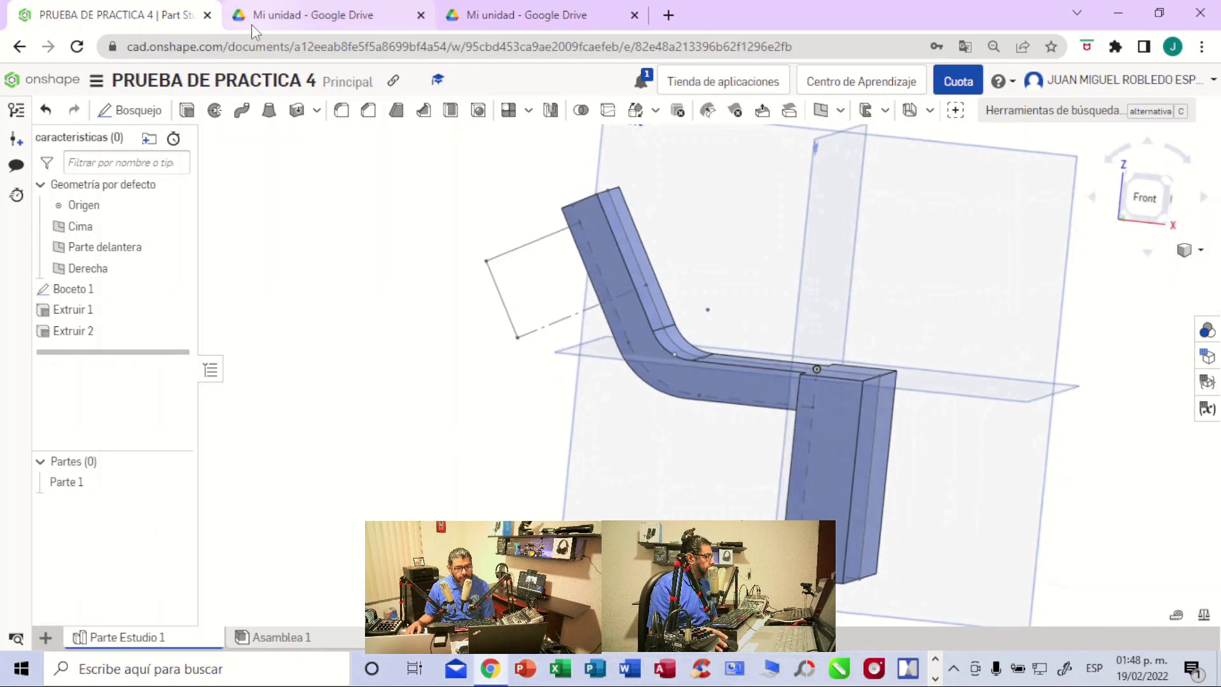
- Try a full revolve of the boss outline about its construction centerline as a new solid, and delete the revolve feature
left_click(522, 18)
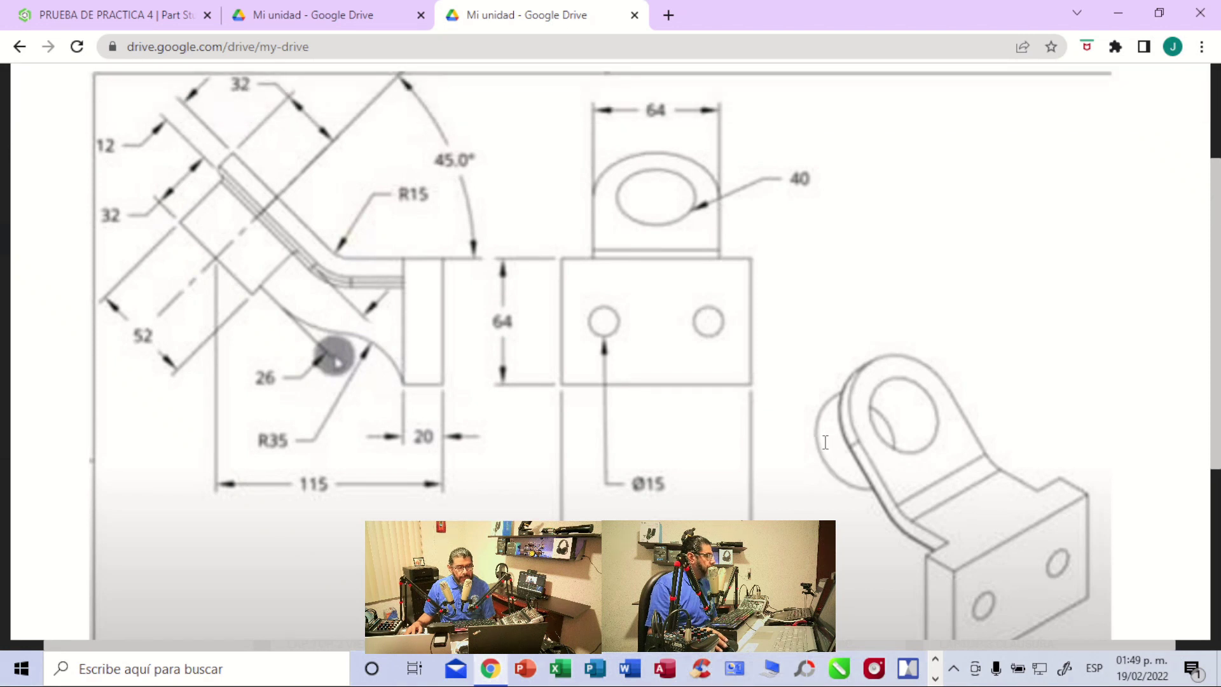
left_click(175, 16)
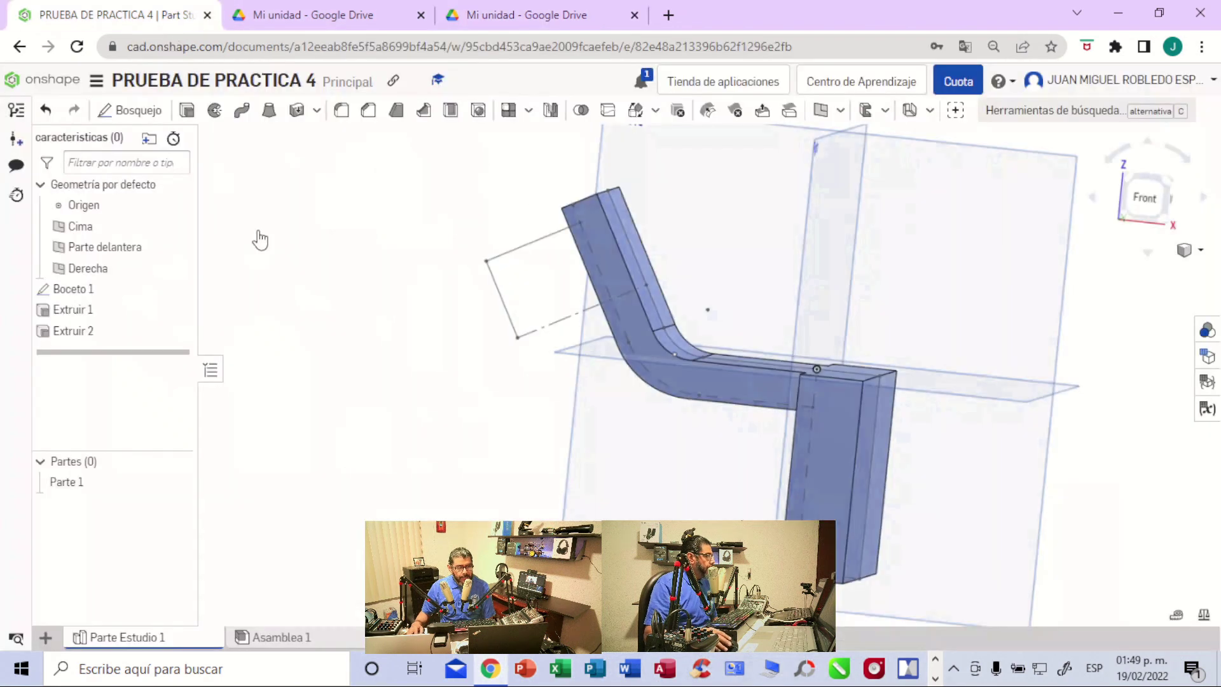
left_click(1147, 196)
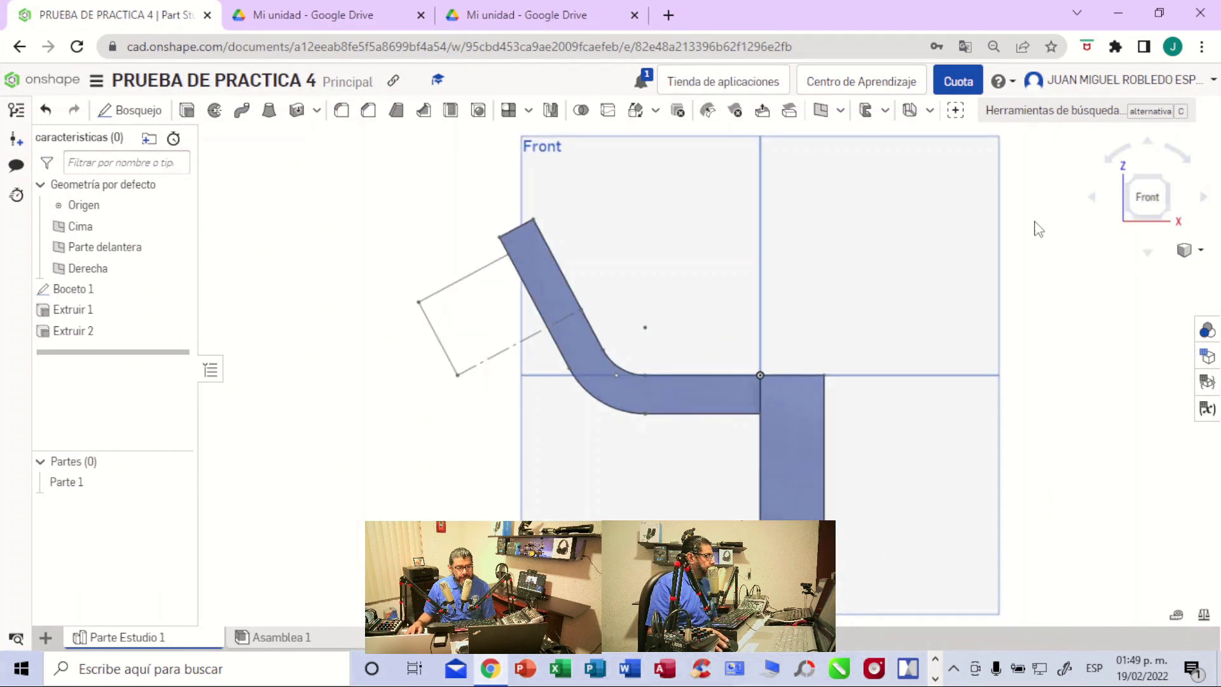
left_click(216, 111)
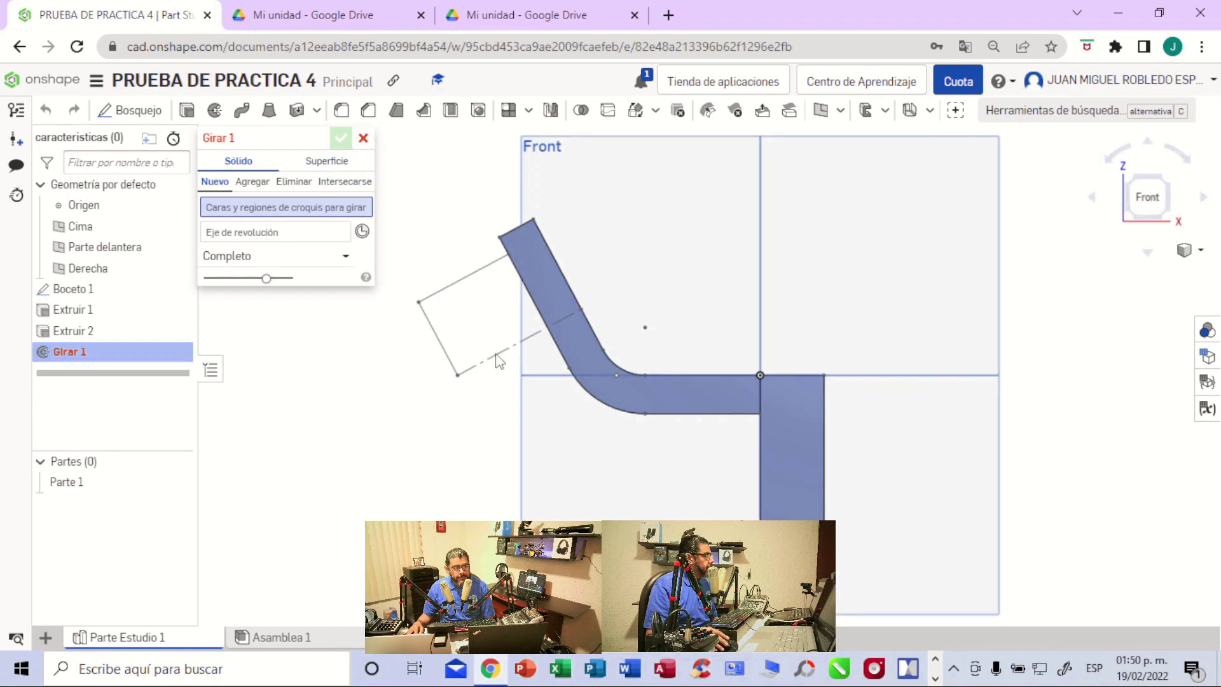
left_click(283, 234)
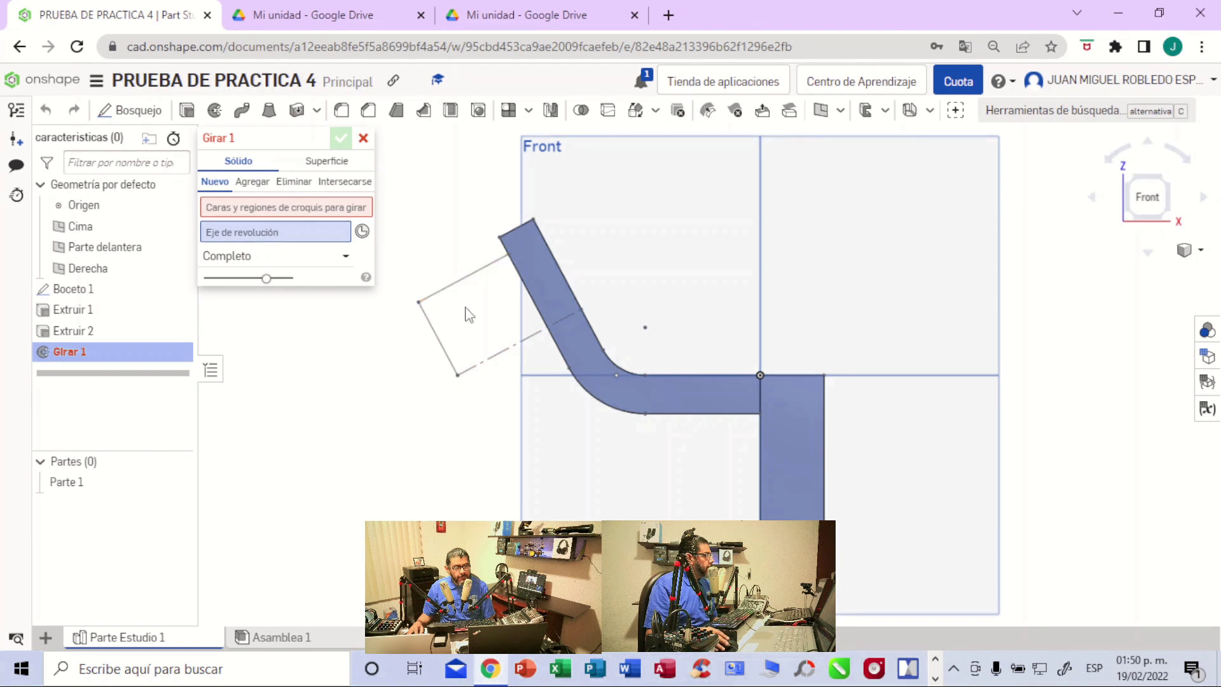
left_click(450, 289)
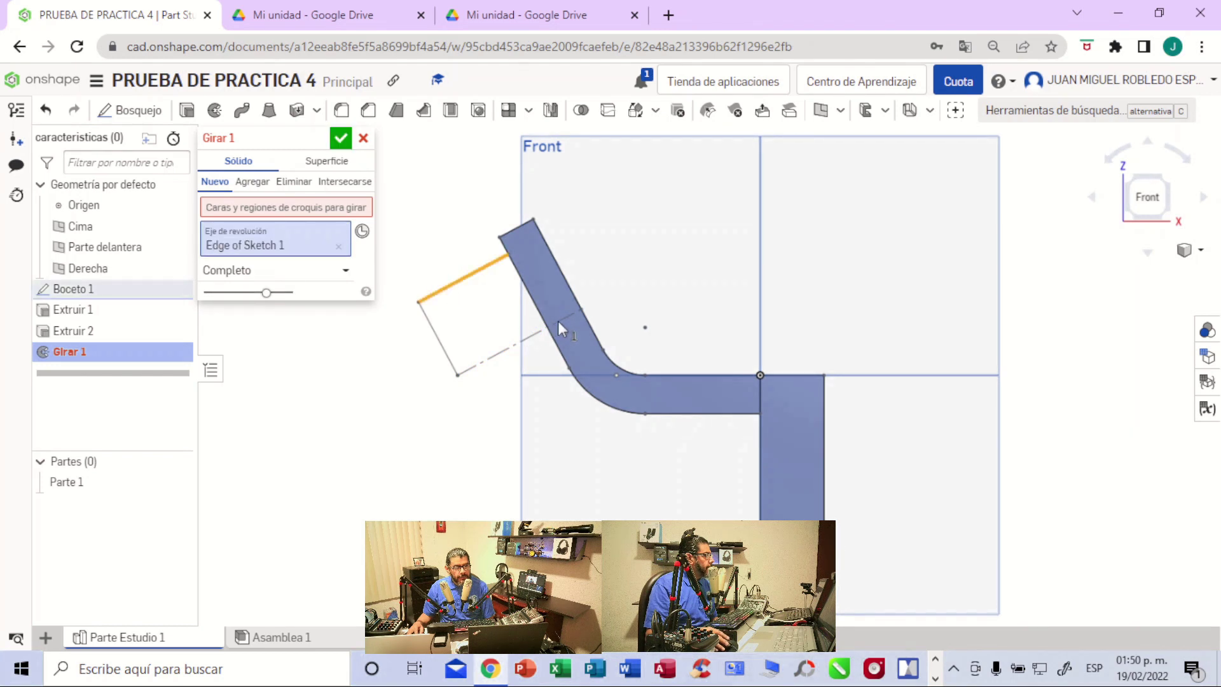
left_click(438, 335)
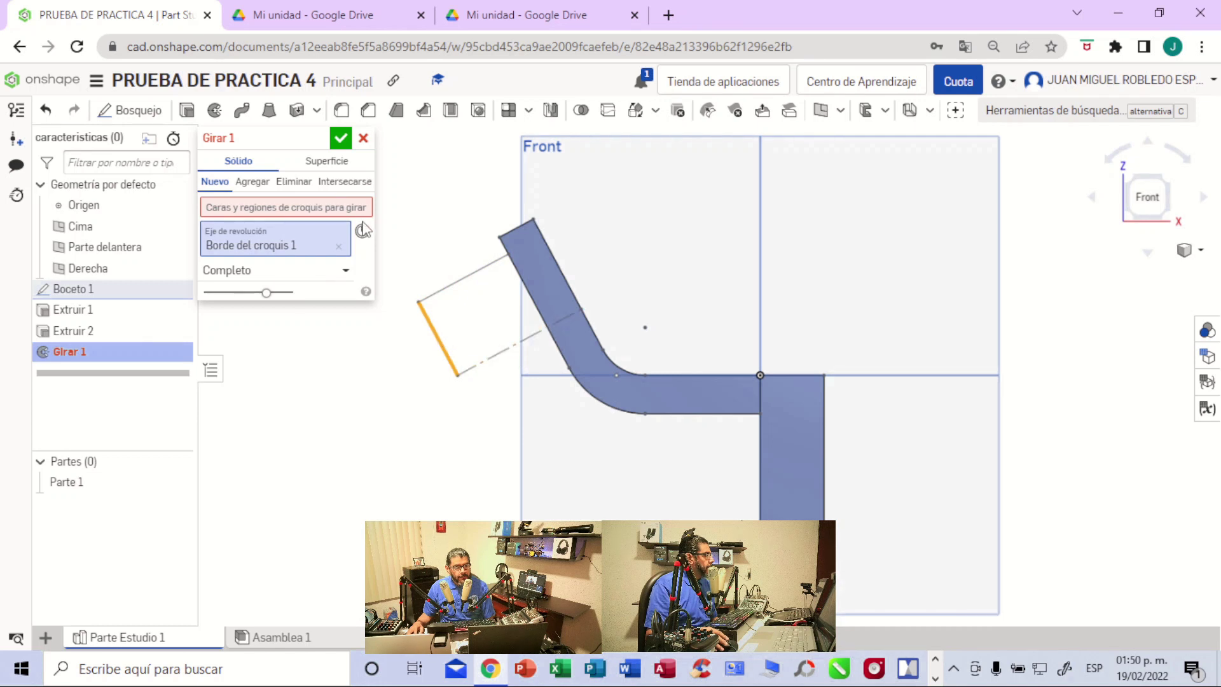
left_click(502, 356)
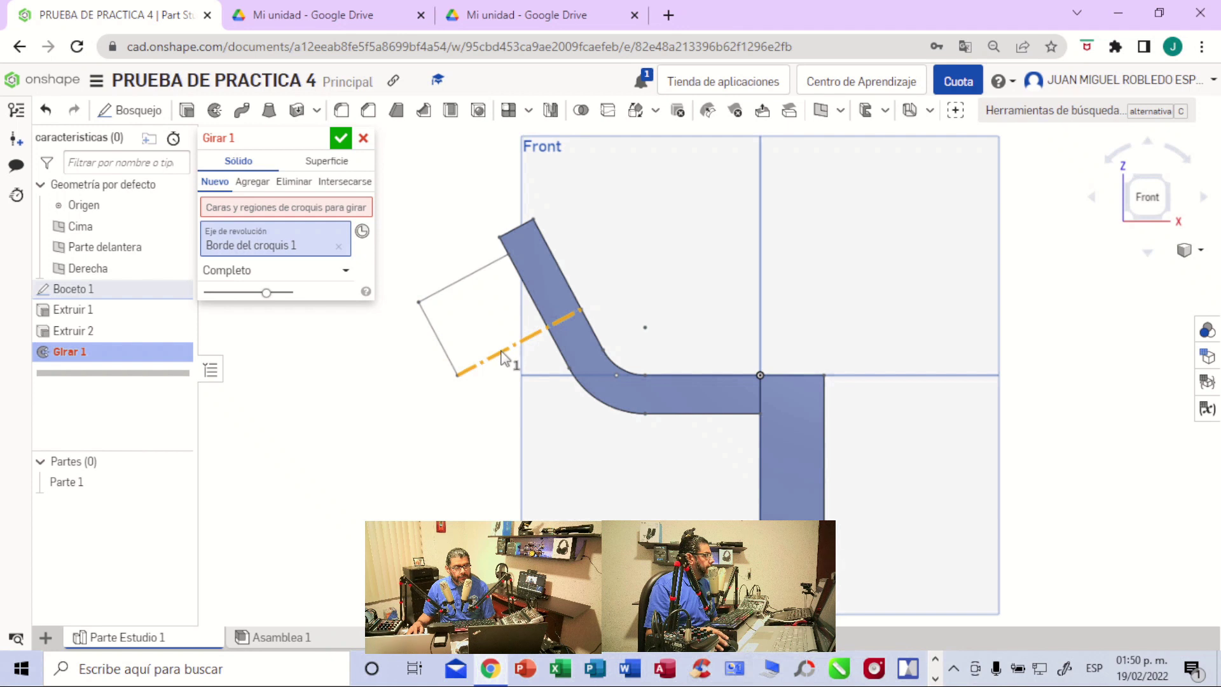
left_click(353, 210)
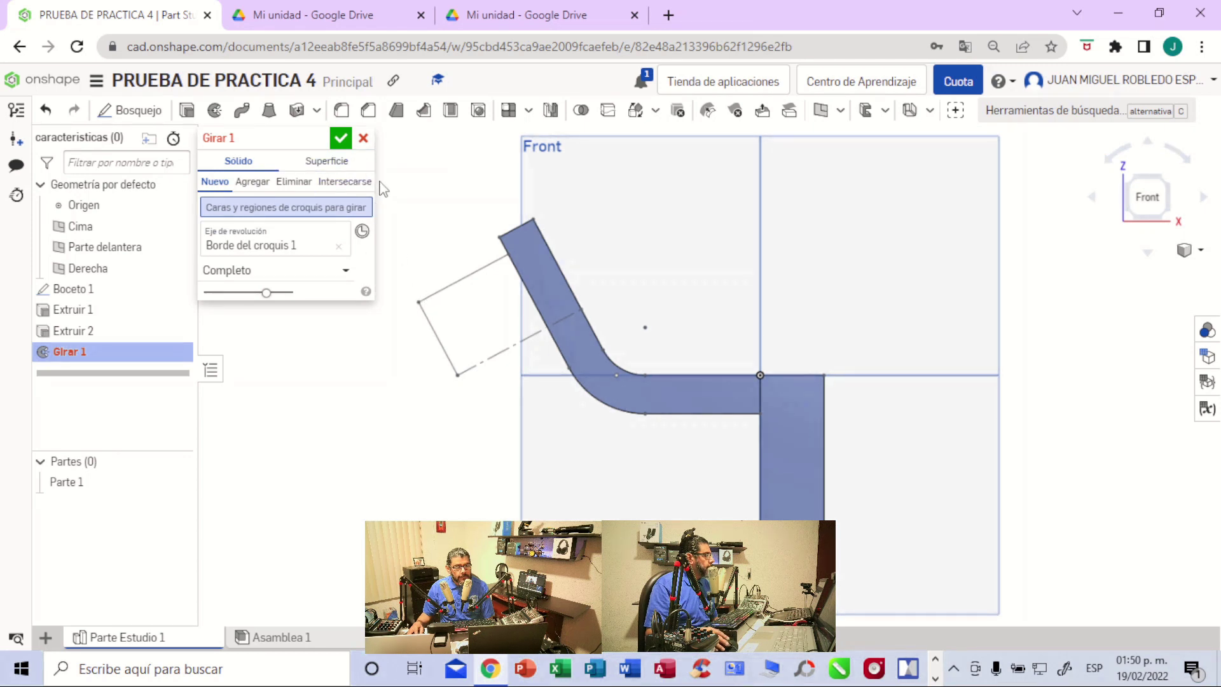
left_click(340, 138)
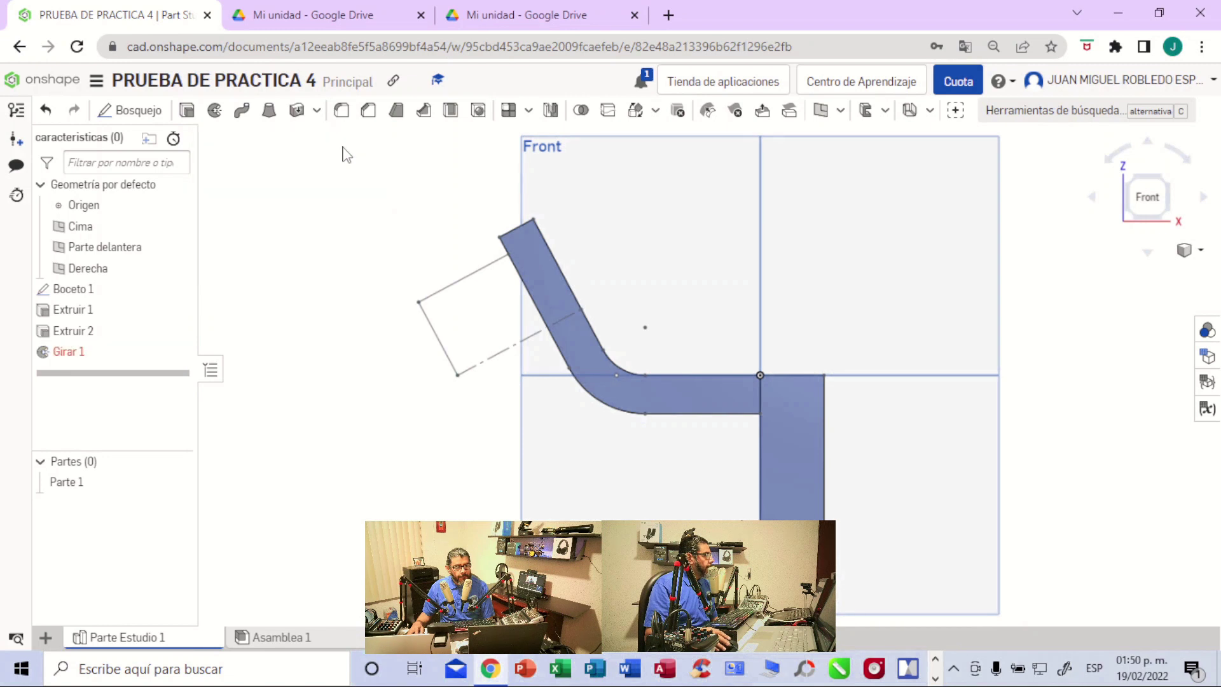
right_click(125, 358)
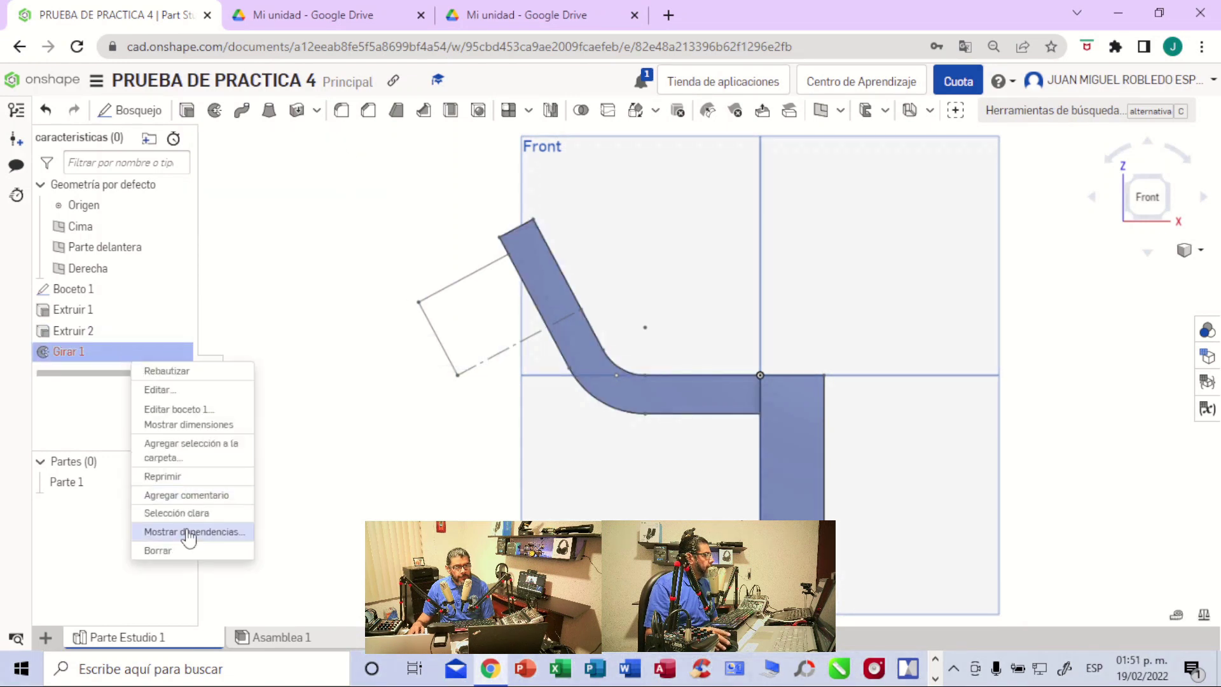
left_click(158, 551)
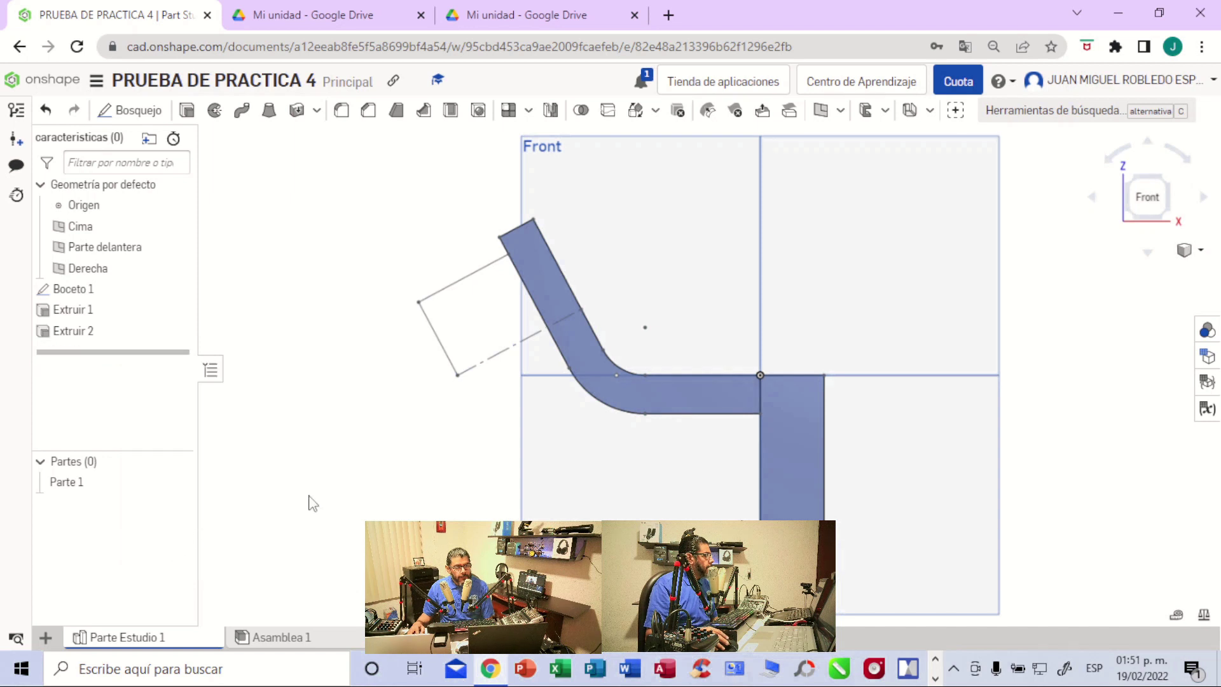
- Review the illustrated PDF practice guide, from dimensioning and closing the boss profile through the arm extrusion to the revolve, then return to the part studio
right_click_drag(1027, 412, 1047, 412)
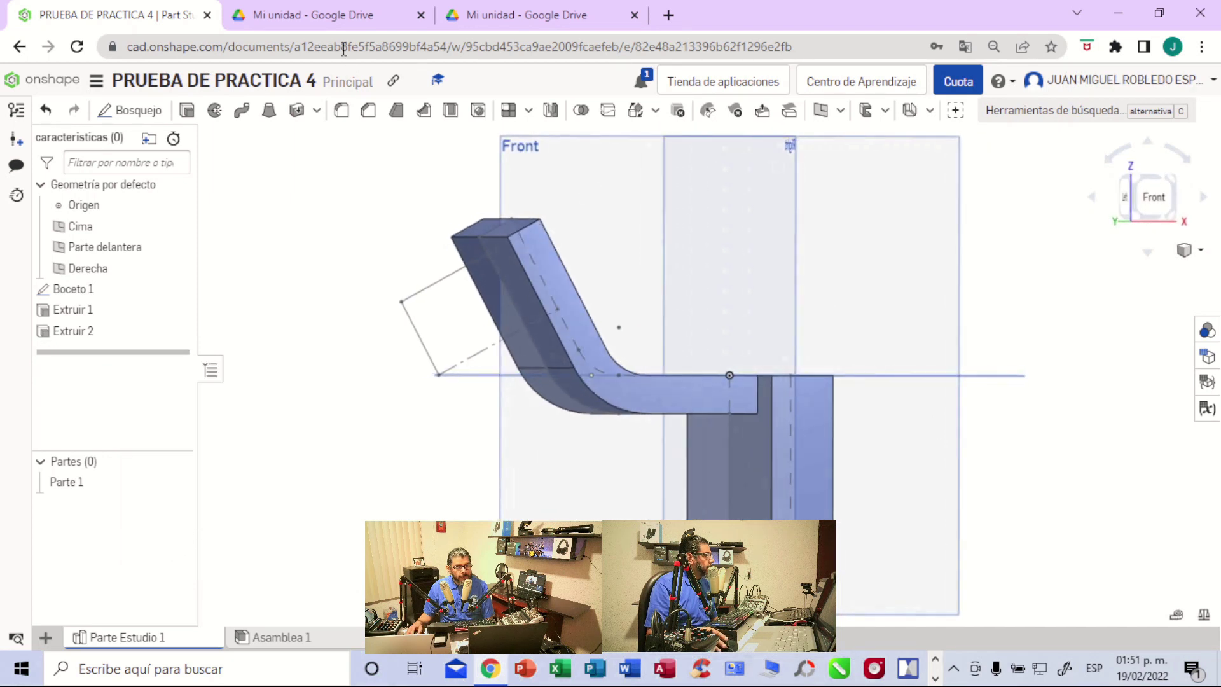
left_click(358, 19)
scroll(707, 333, "down", 6)
scroll(707, 334, "up", 3)
scroll(707, 333, "down", 8)
scroll(708, 333, "up", 10)
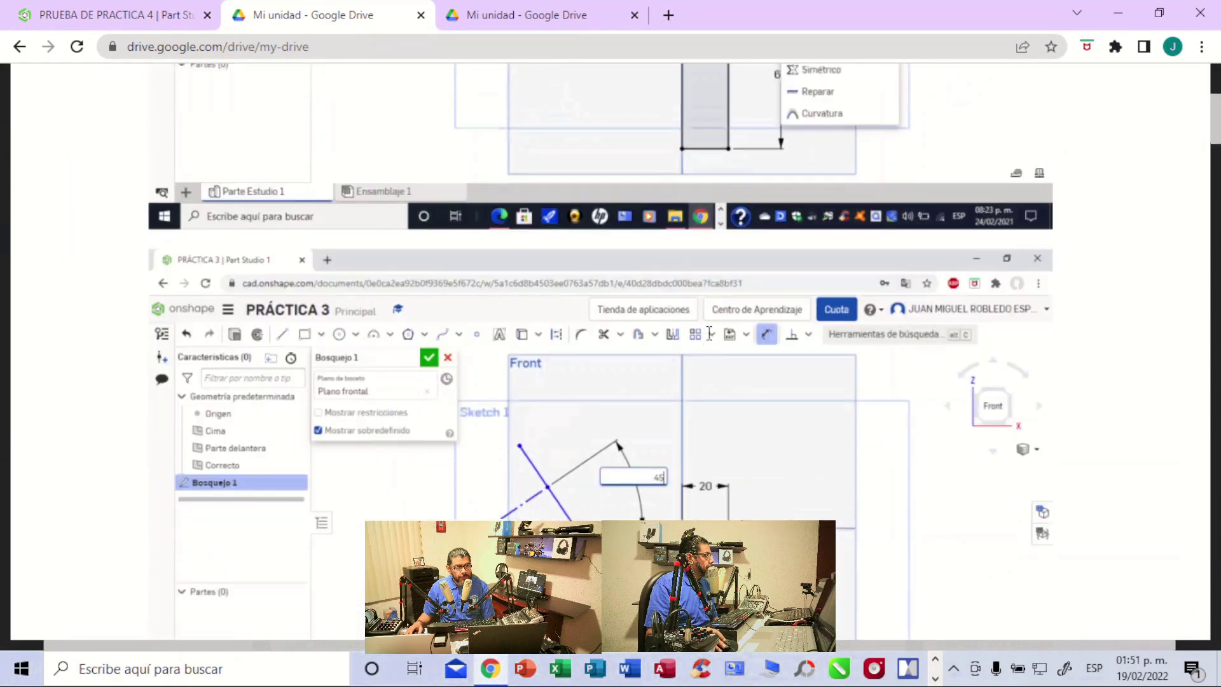
scroll(709, 334, "down", 5)
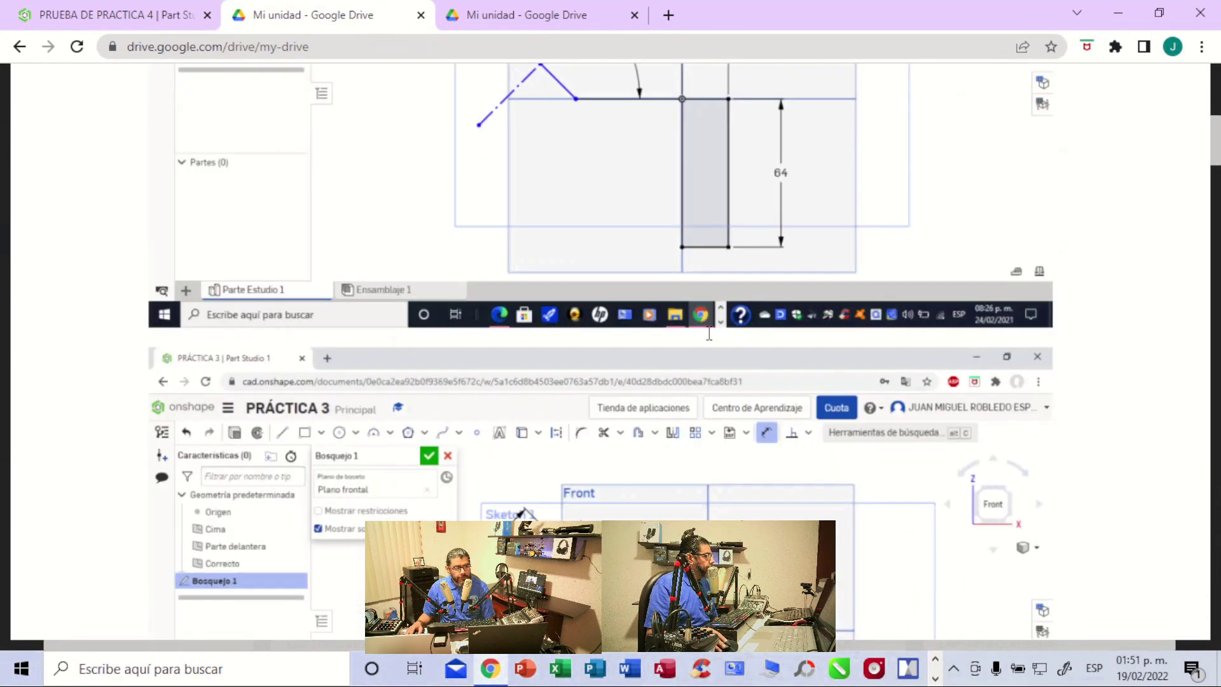
scroll(709, 332, "down", 15)
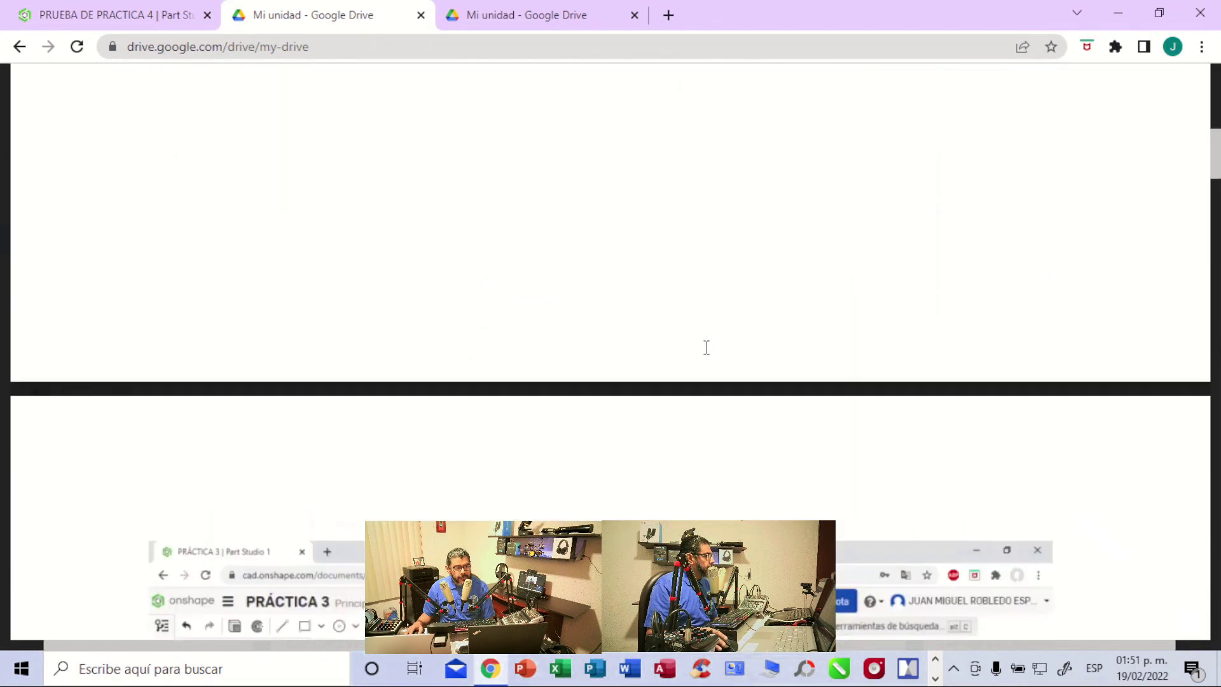
scroll(707, 348, "down", 15)
scroll(700, 360, "up", 12)
scroll(702, 364, "down", 15)
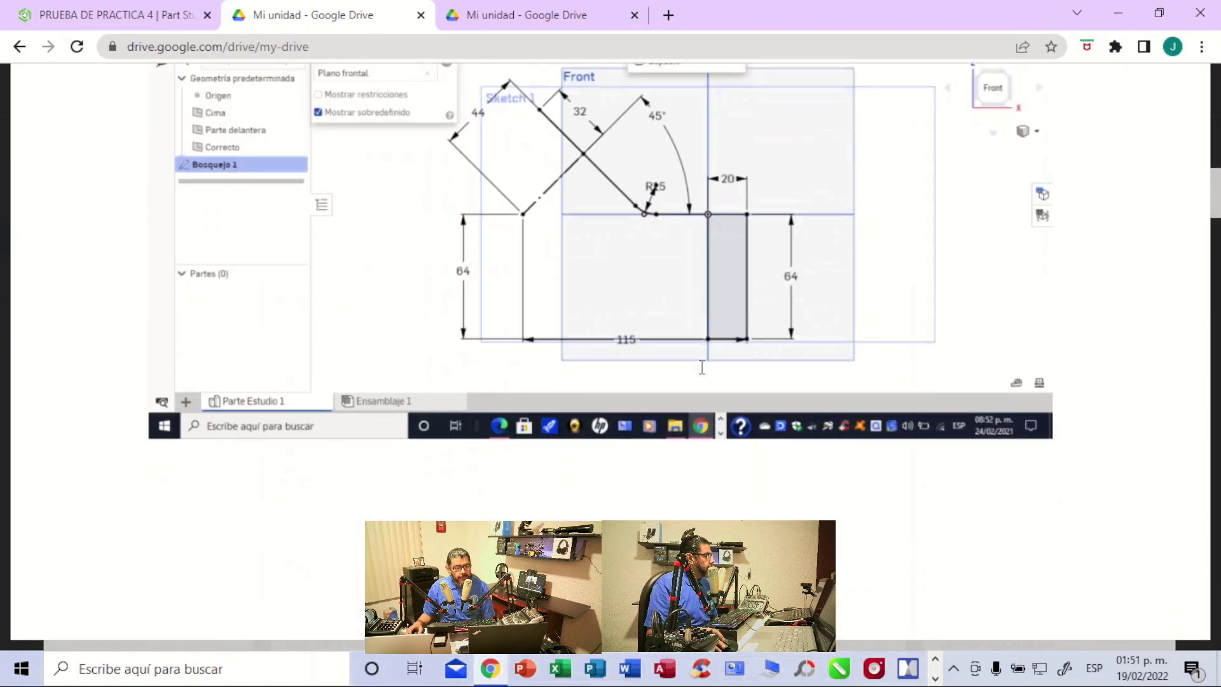
scroll(701, 367, "down", 10)
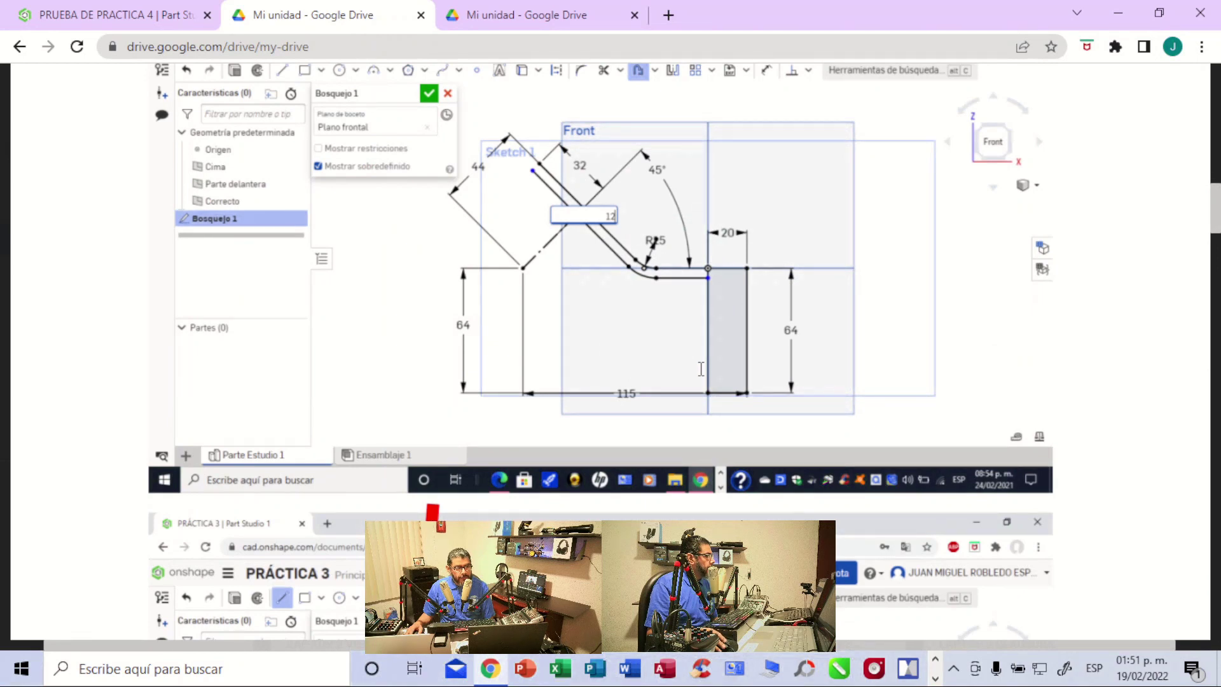
scroll(700, 369, "down", 15)
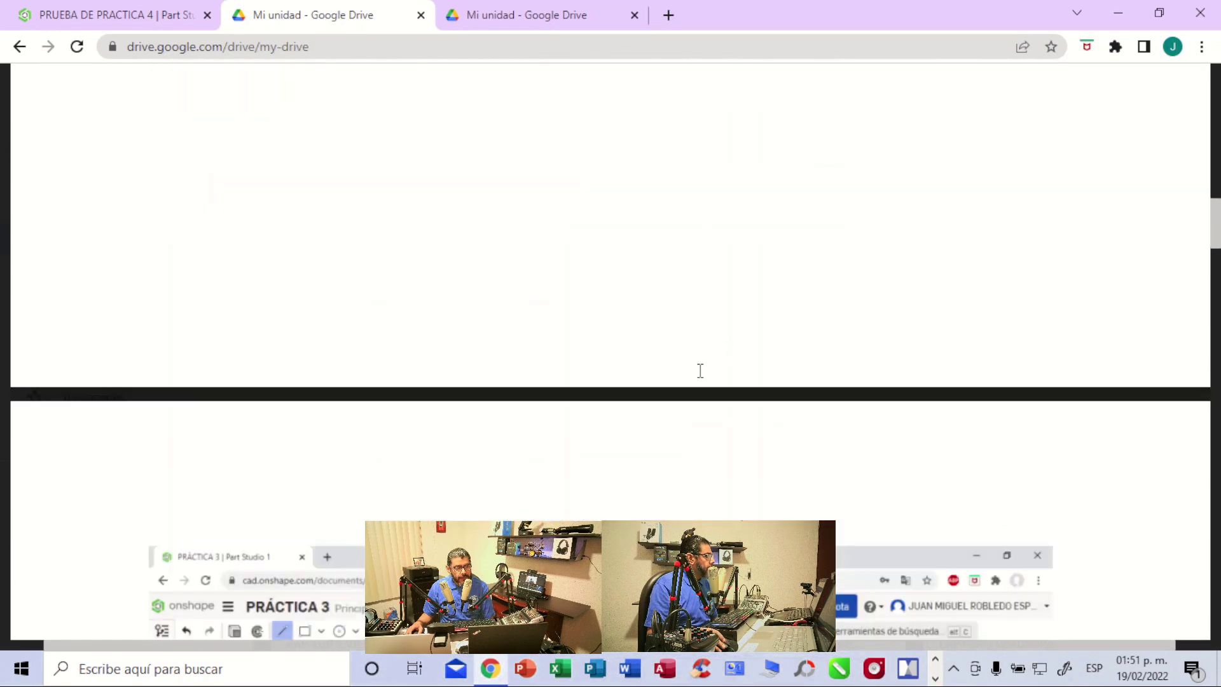
scroll(700, 370, "down", 3)
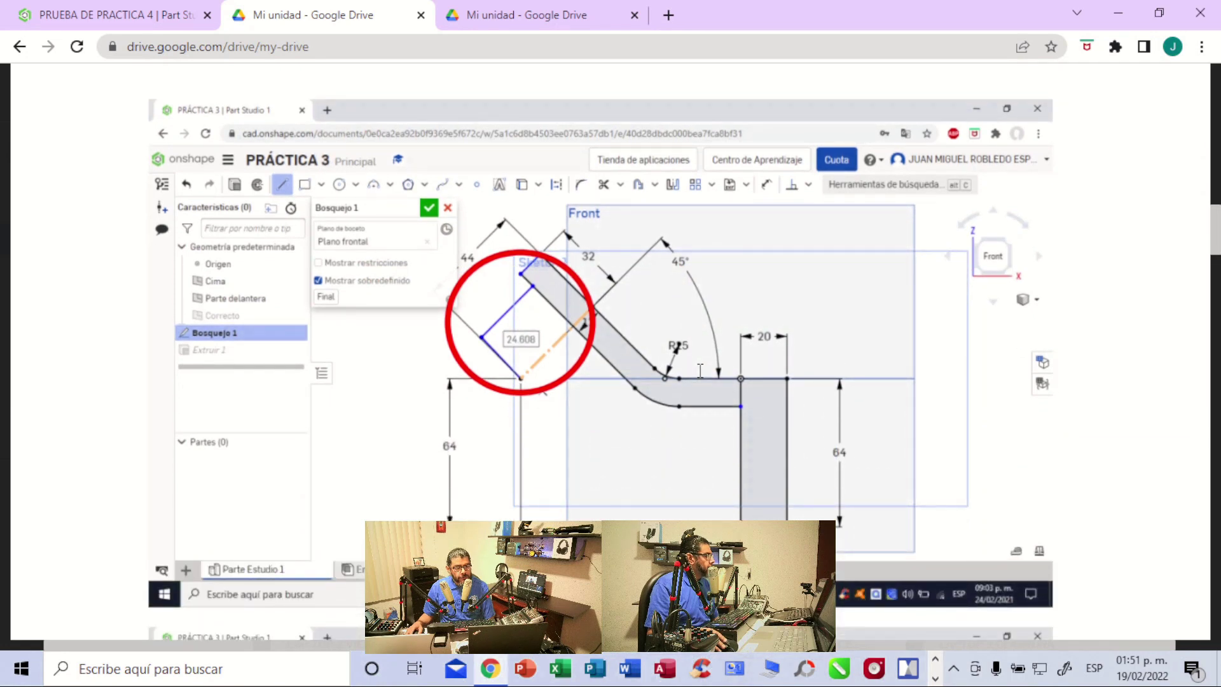
scroll(700, 371, "down", 15)
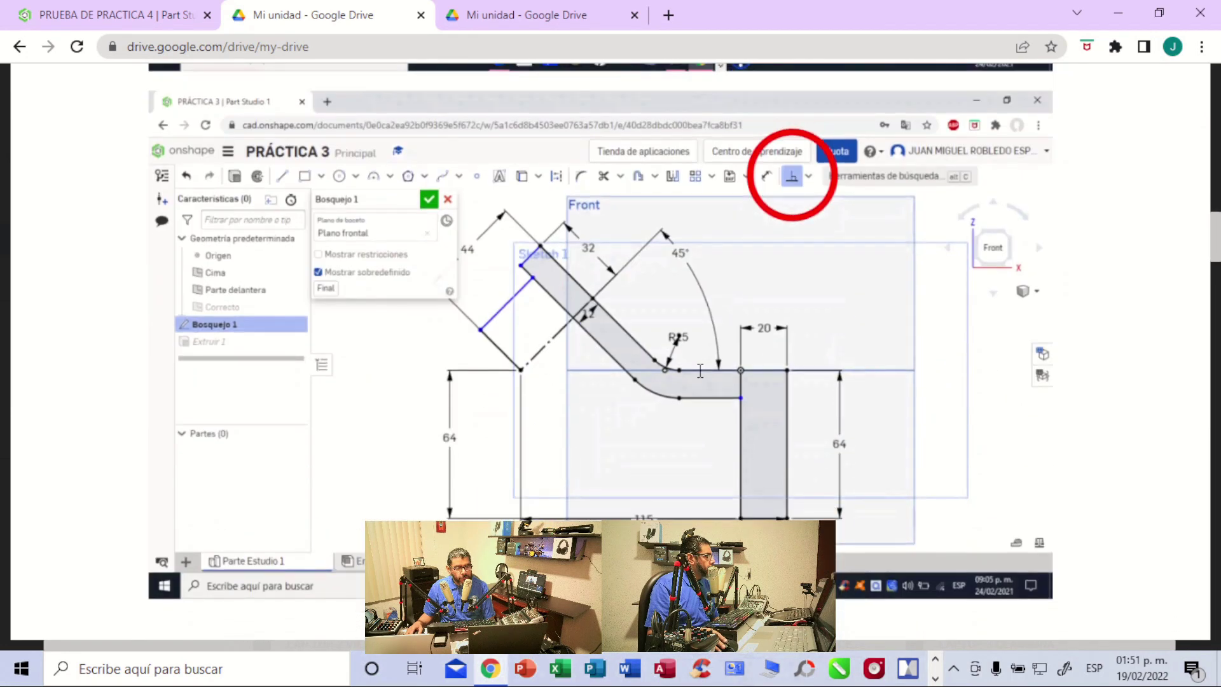
scroll(700, 371, "down", 15)
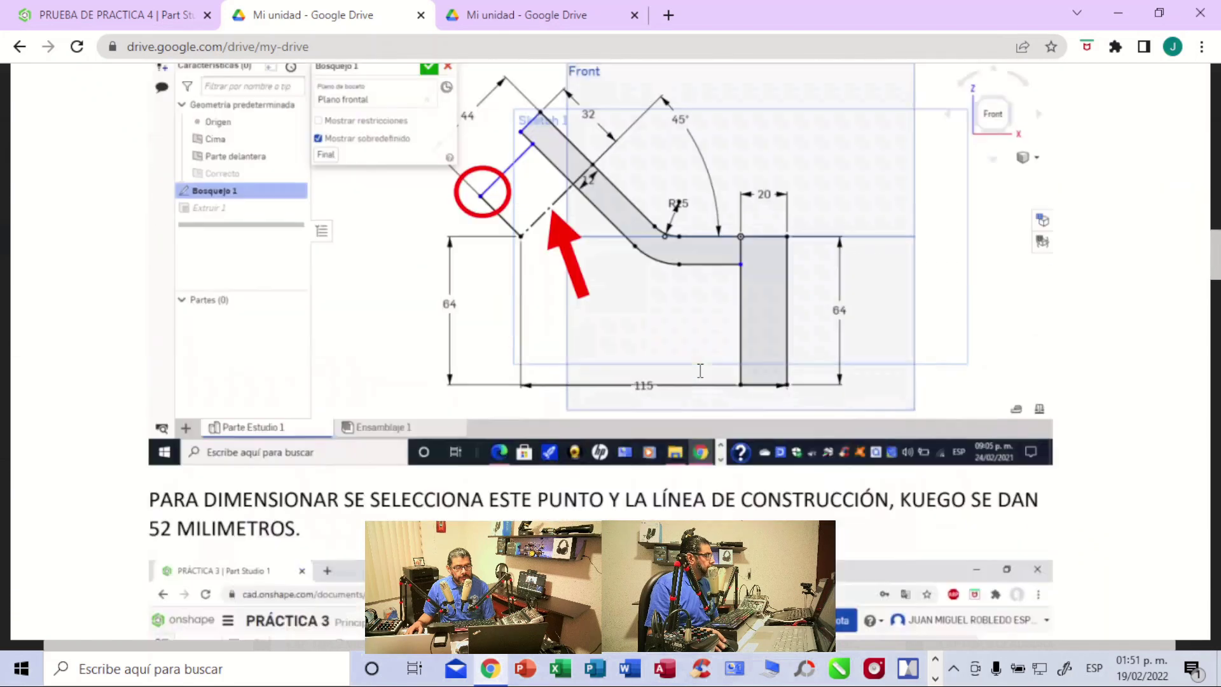
scroll(700, 370, "down", 15)
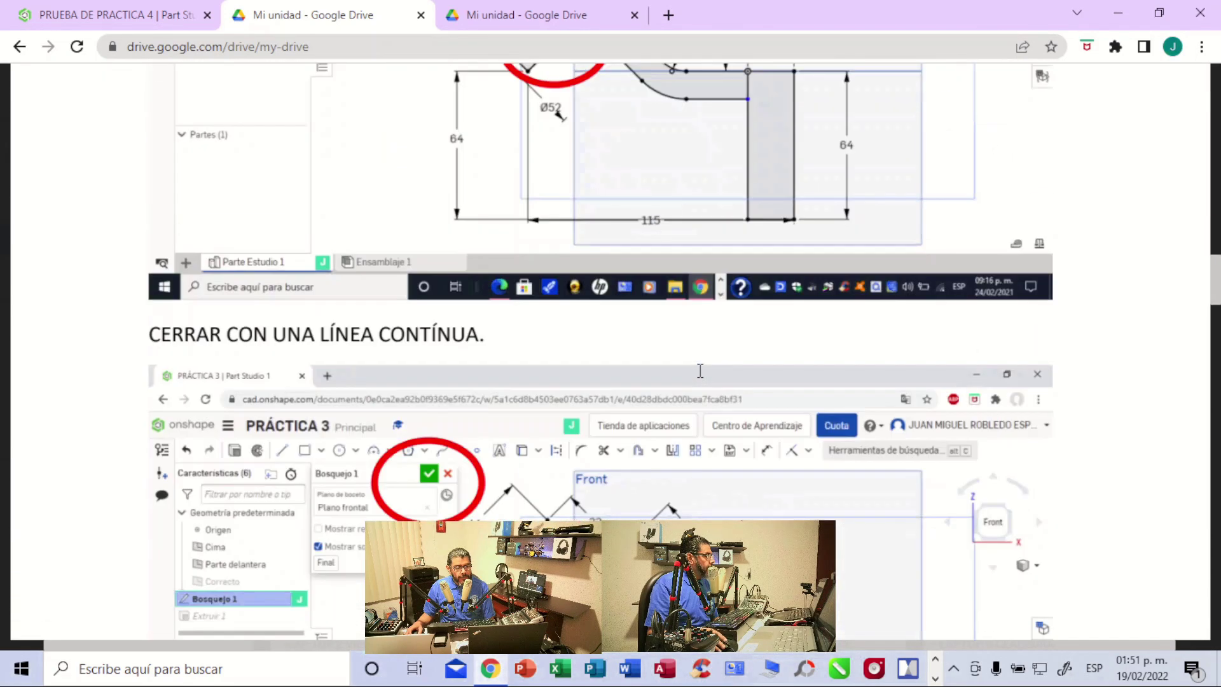
scroll(700, 371, "down", 10)
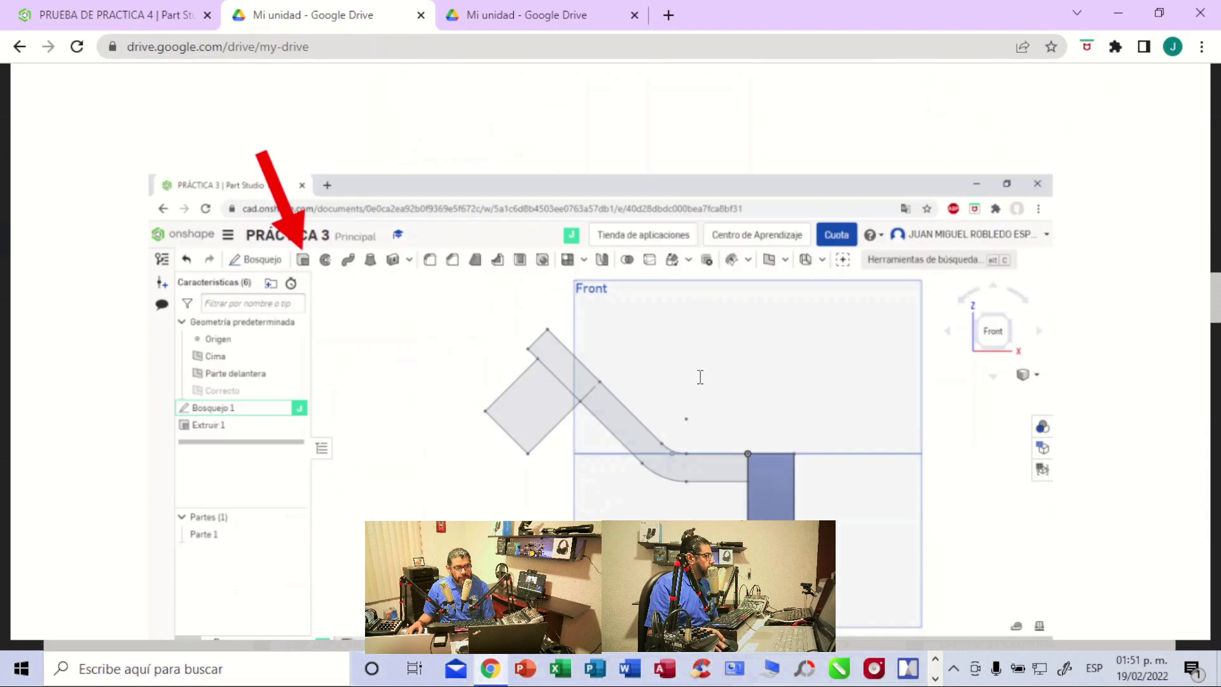
scroll(700, 377, "down", 10)
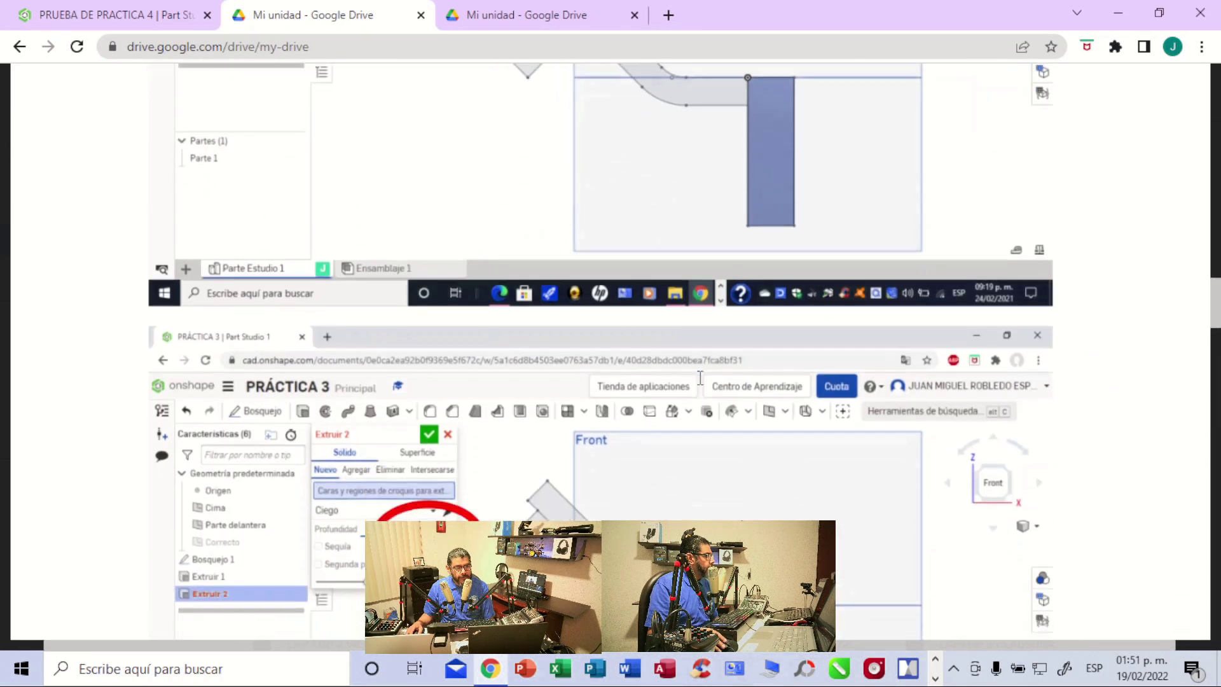
scroll(700, 377, "down", 10)
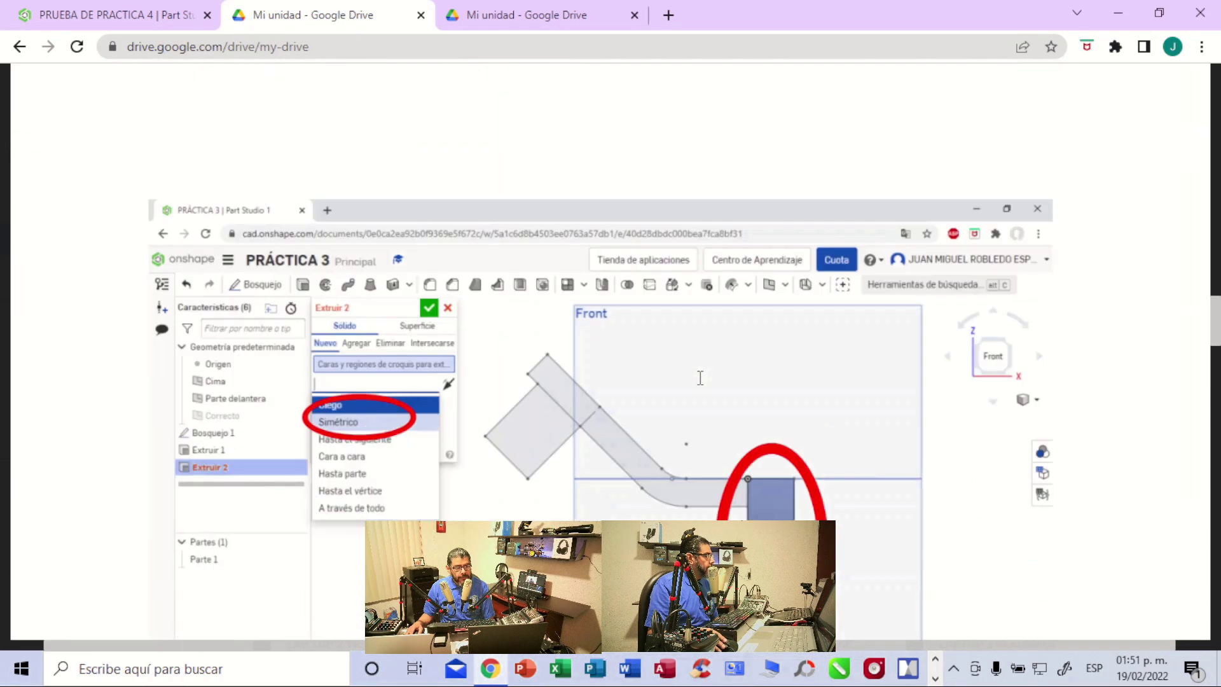
scroll(700, 378, "down", 10)
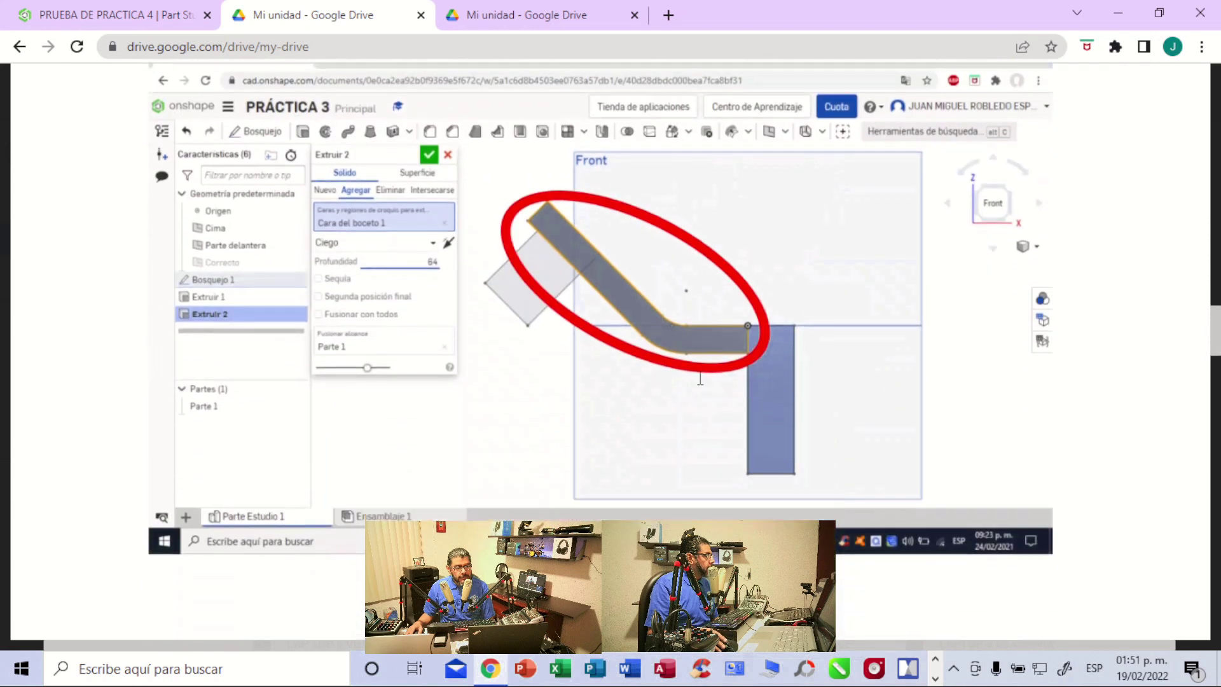
scroll(700, 378, "down", 5)
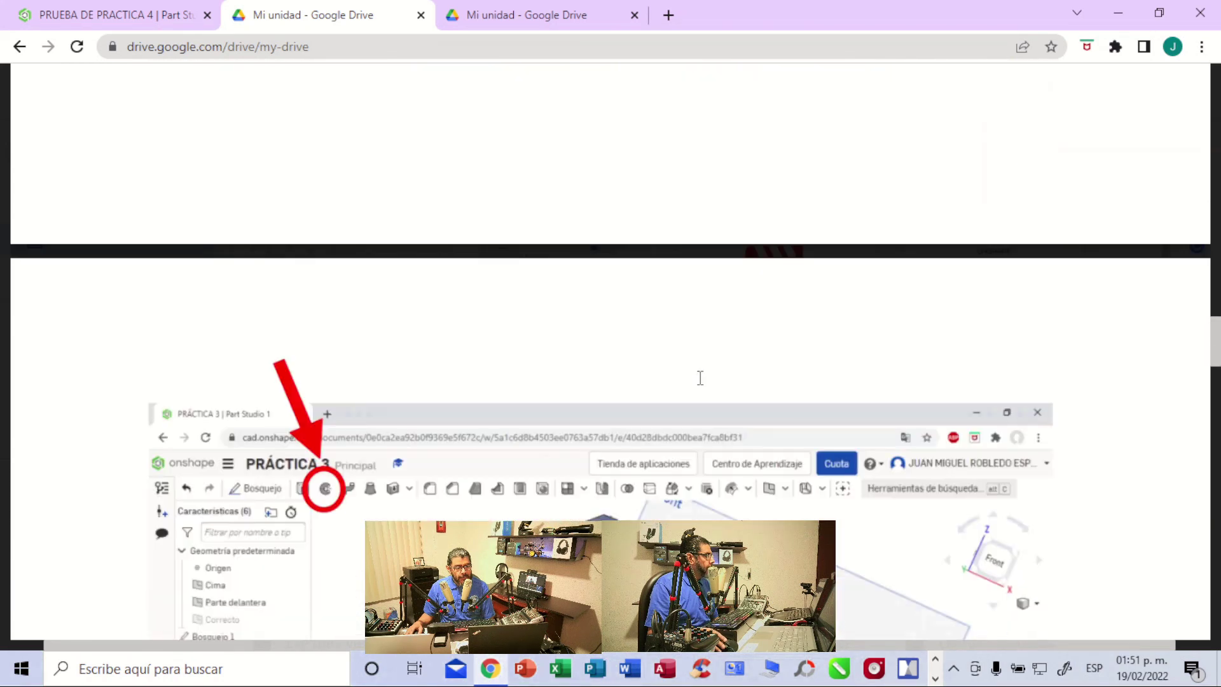
scroll(700, 377, "down", 4)
scroll(700, 381, "up", 10)
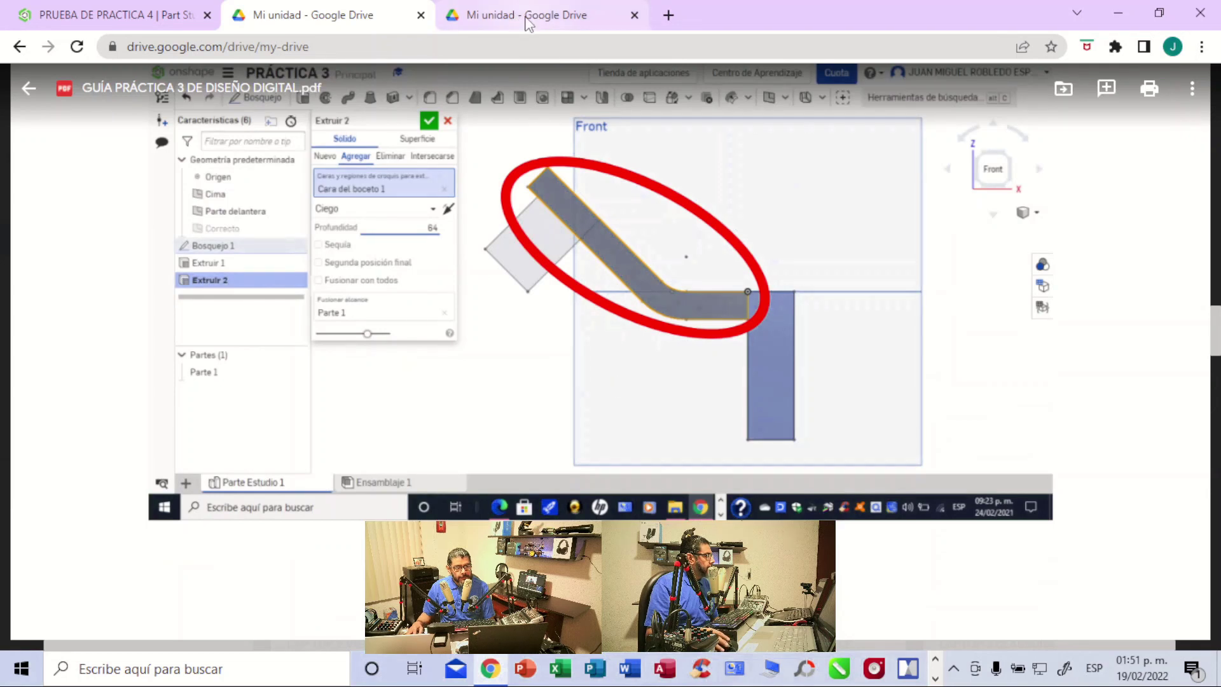
left_click(93, 14)
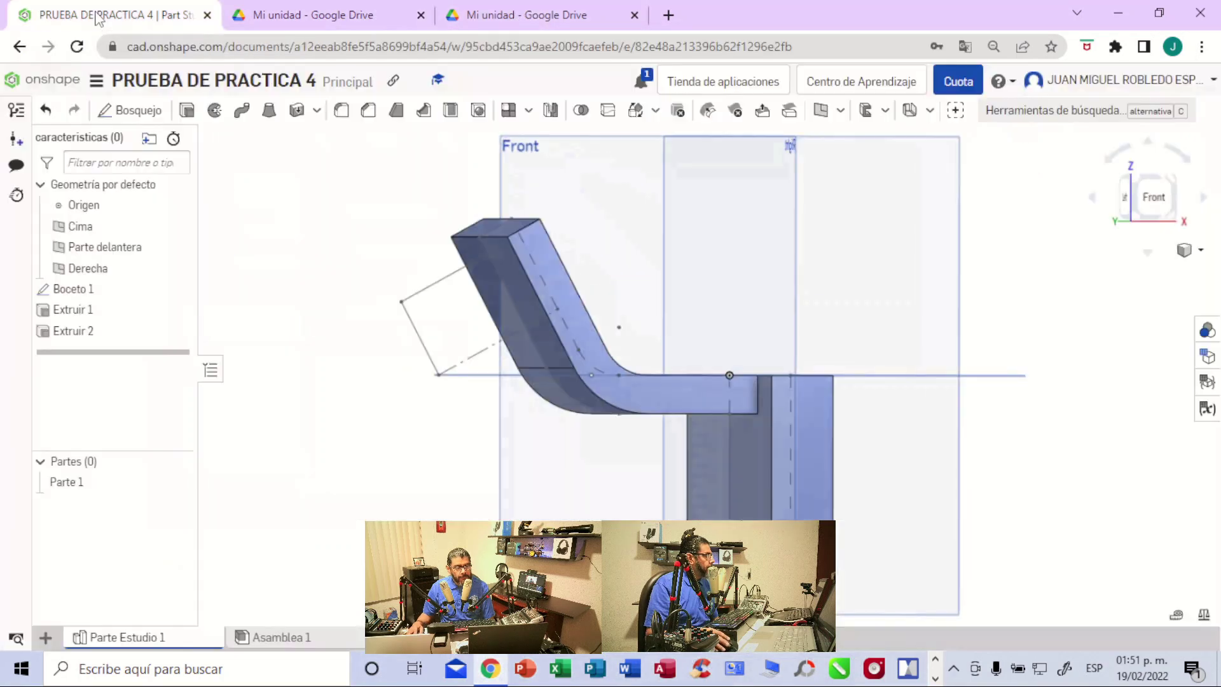
- Edit the bracket sketch to close the boss outline with a solid line about 32 mm long, from its outer axis corner to the arm along the centerline
left_click(1152, 198)
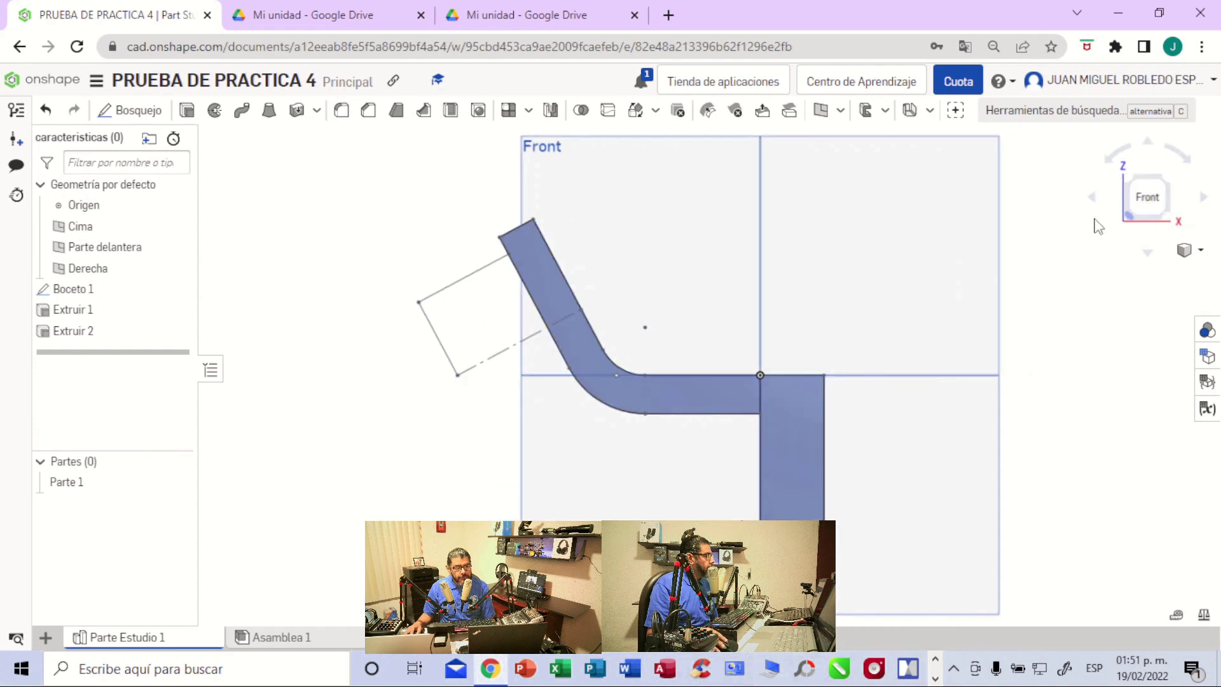
double_click(98, 291)
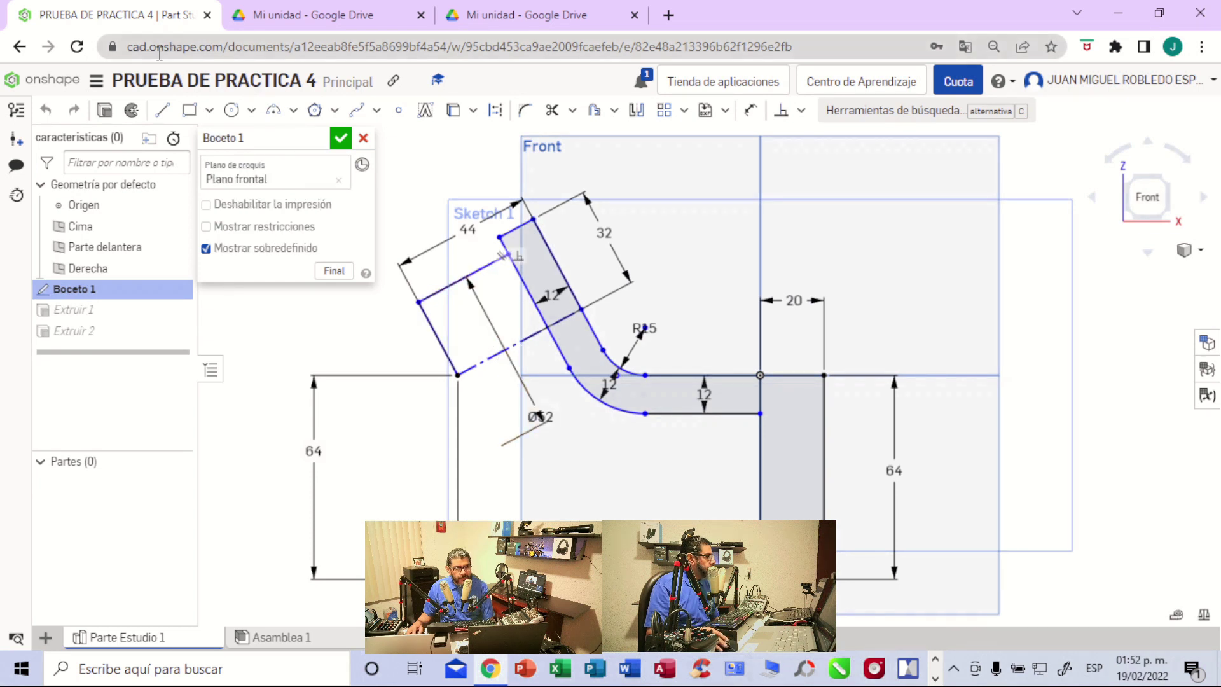
left_click(163, 112)
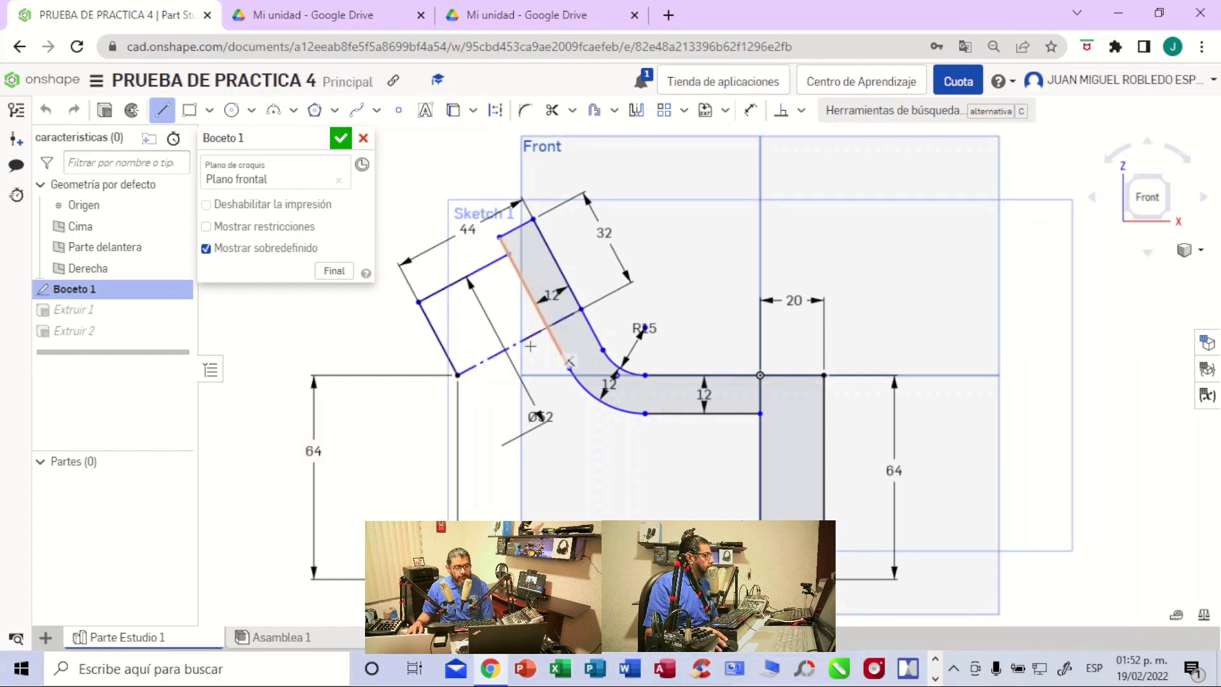
left_click(458, 375)
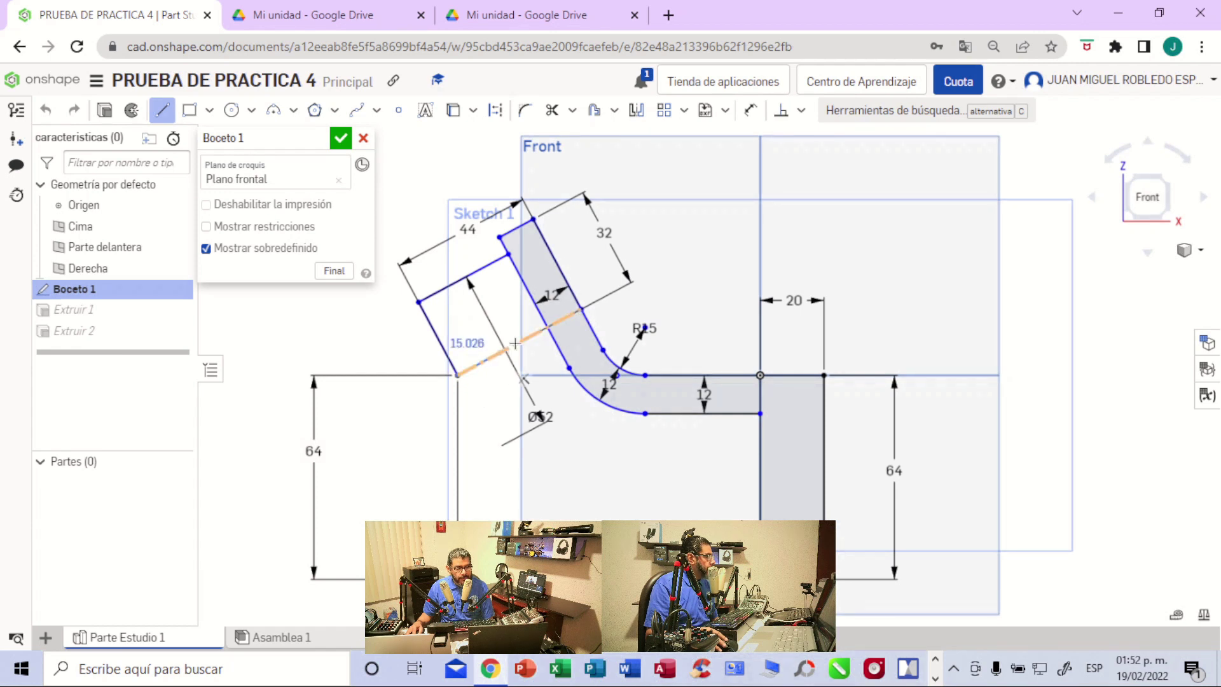
left_click(546, 327)
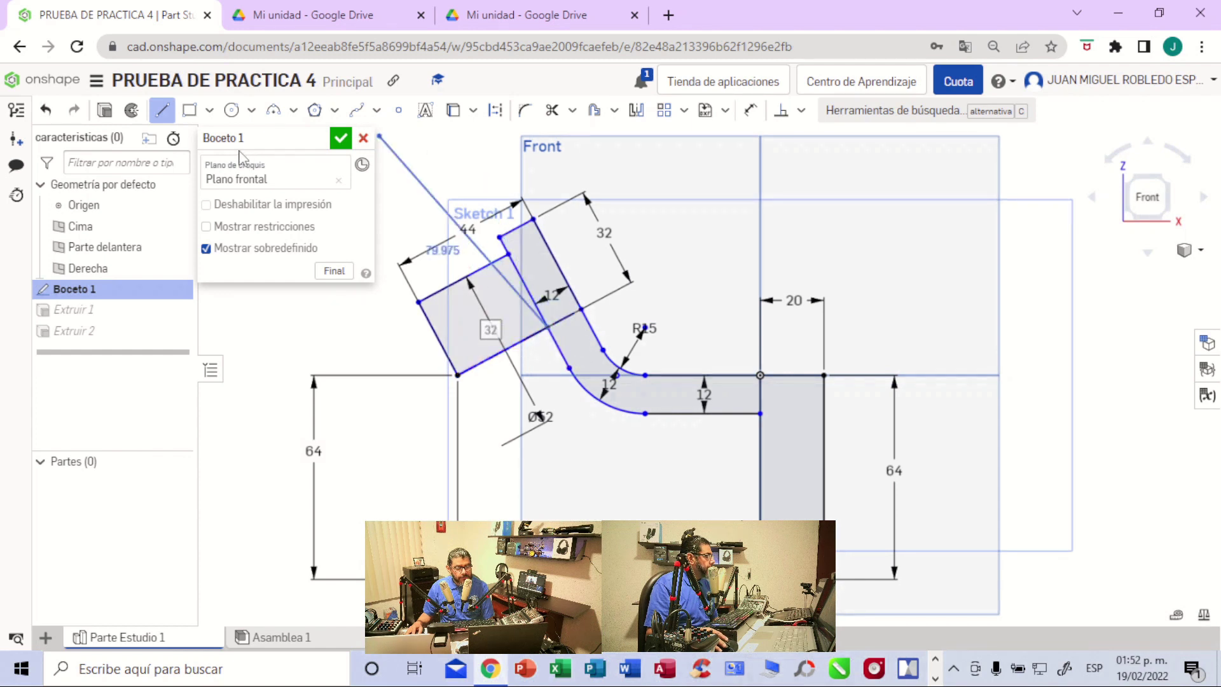
left_click(339, 141)
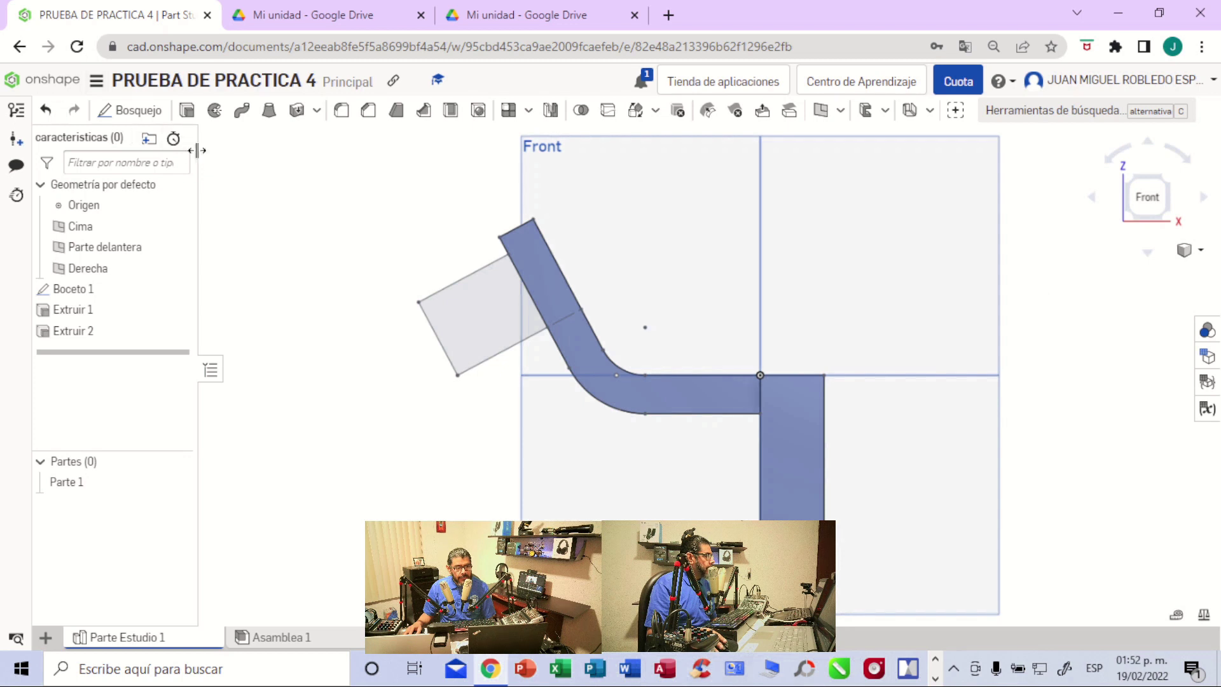
- Revolve the closed boss region a full turn about its solid axis line, adding it to the part
left_click(215, 112)
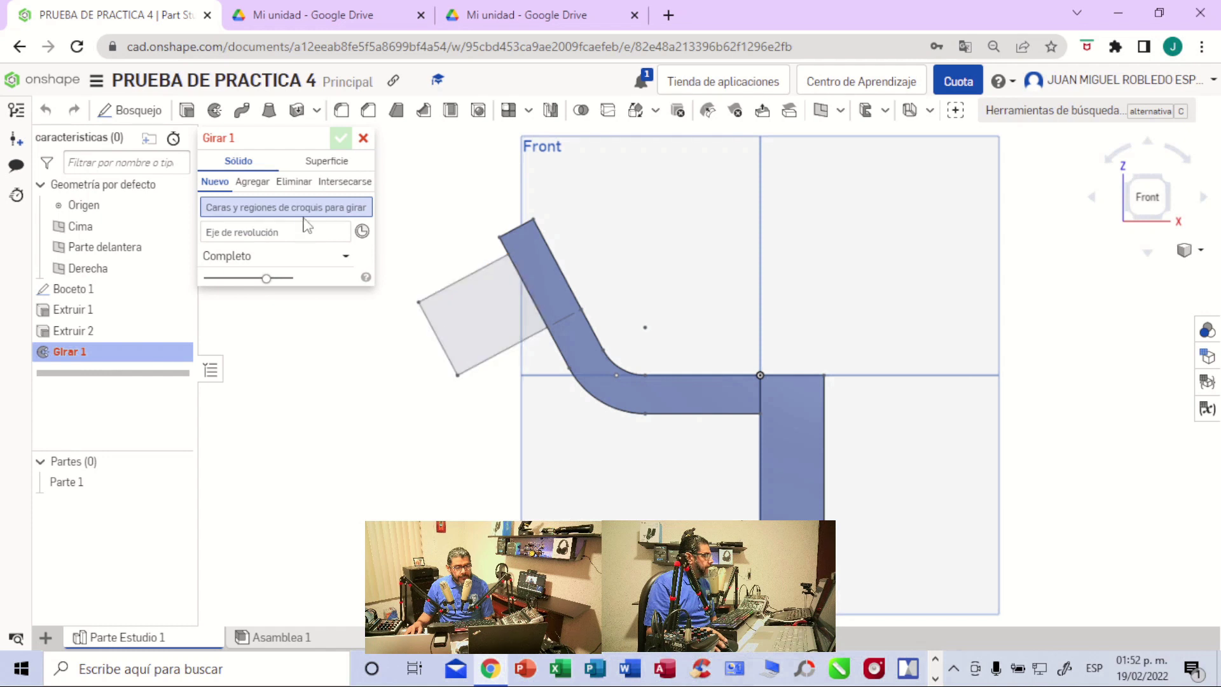
left_click(487, 330)
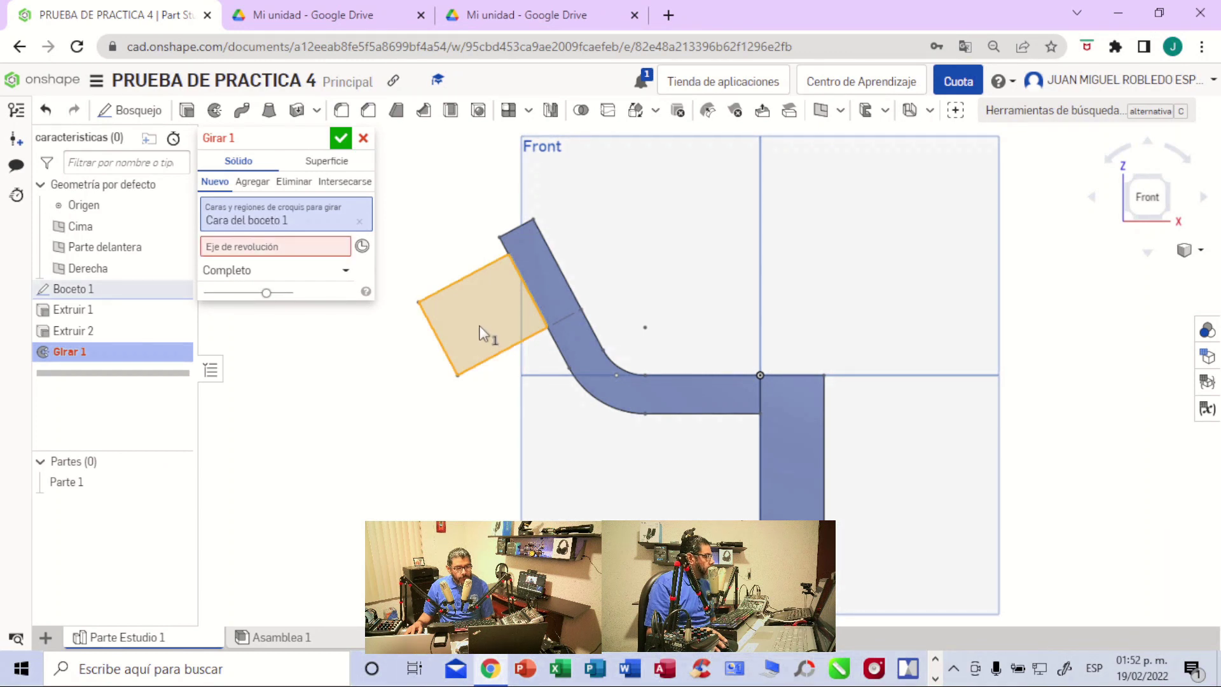
left_click(331, 251)
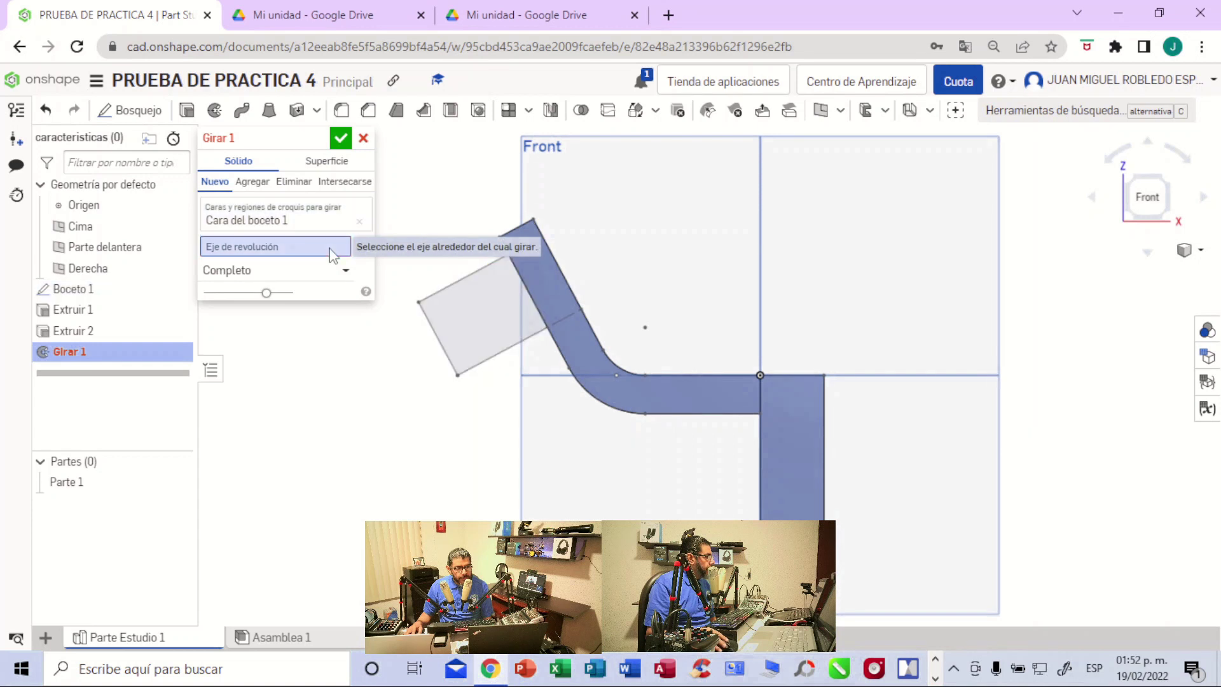
left_click(495, 356)
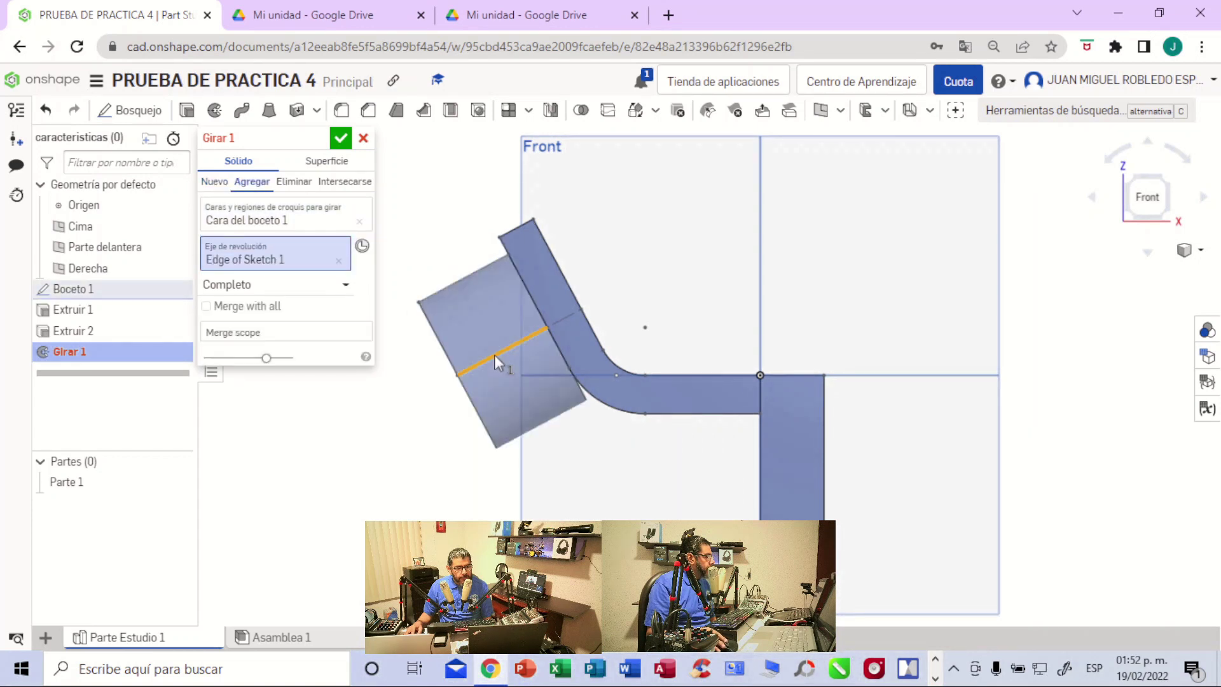
left_click(342, 140)
right_click_drag(1049, 316, 701, 433)
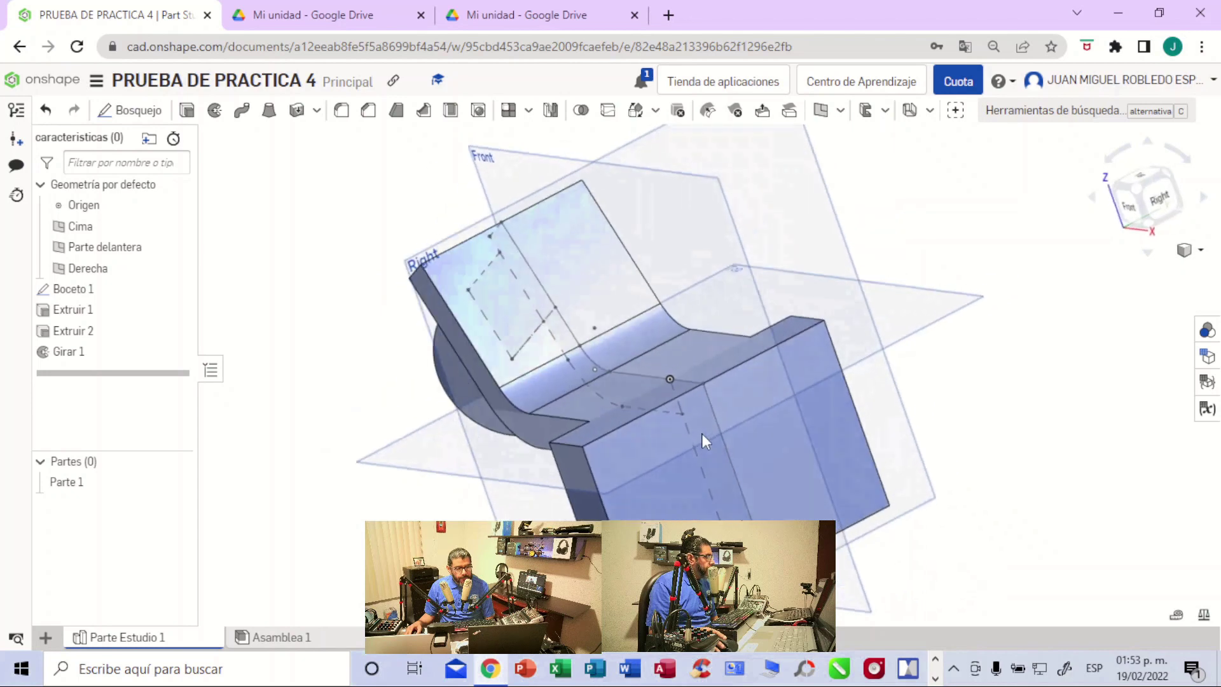
- Consult the practice drawing and fillet one short corner edge at the angled arm's free end with a 10 mm radius
left_click(546, 19)
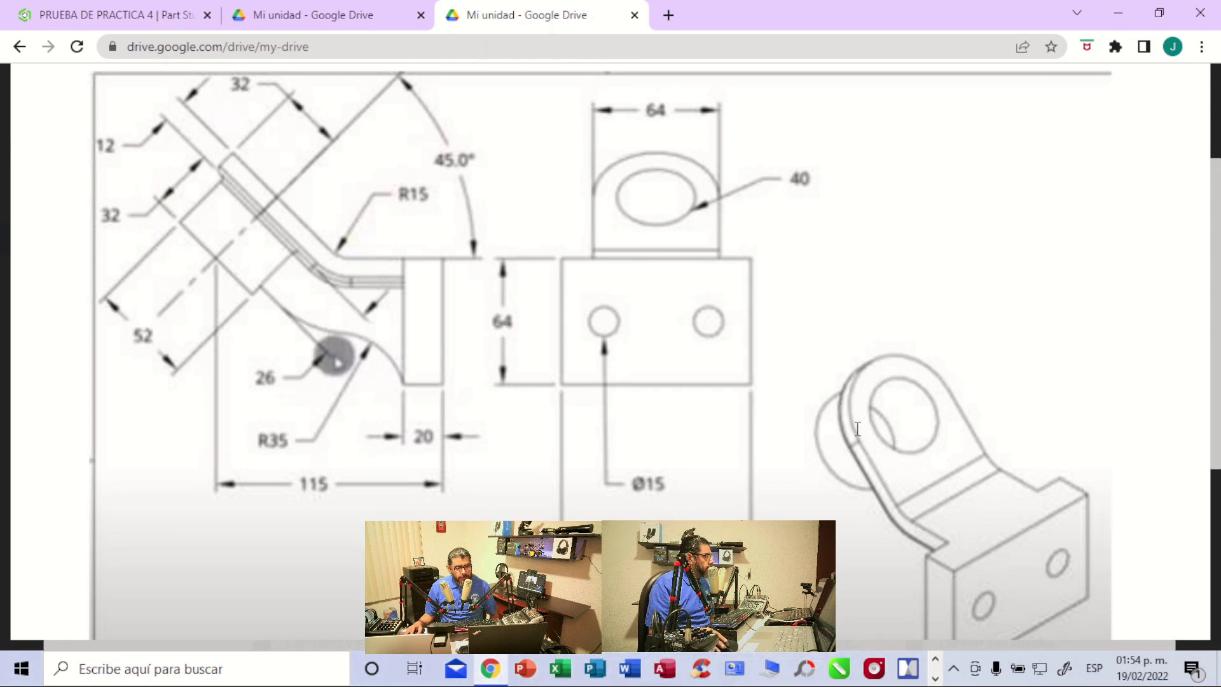
left_click(184, 15)
right_click_drag(1004, 276, 1020, 276)
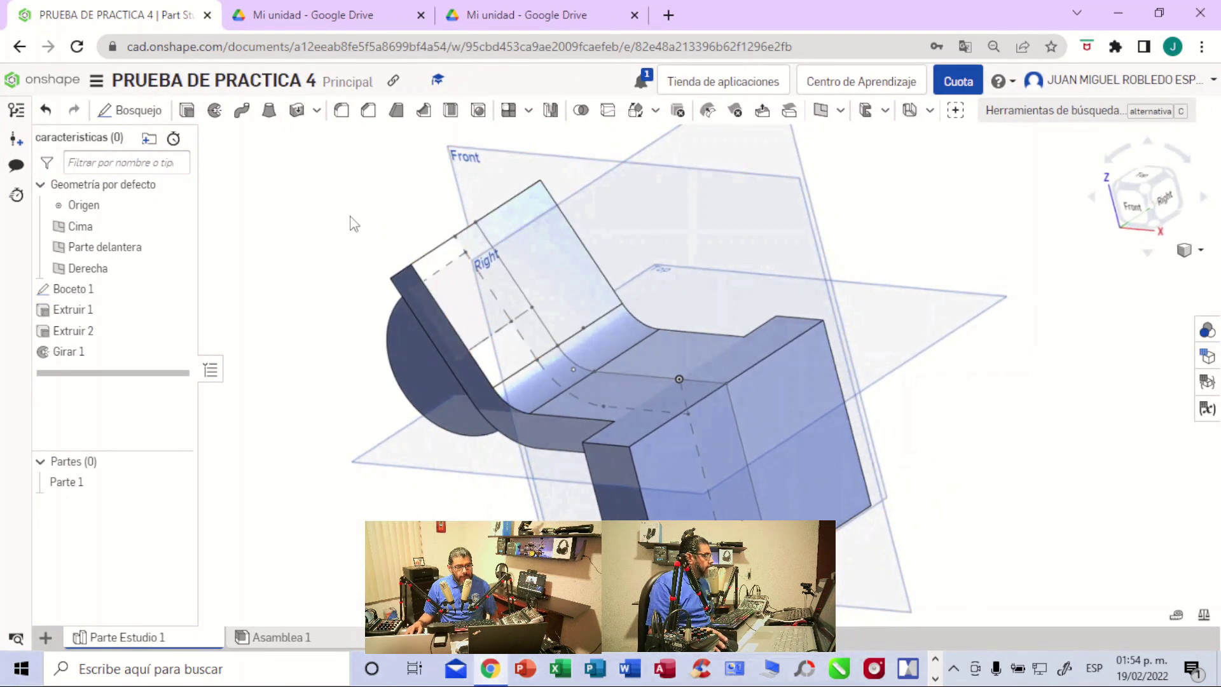
left_click(395, 270)
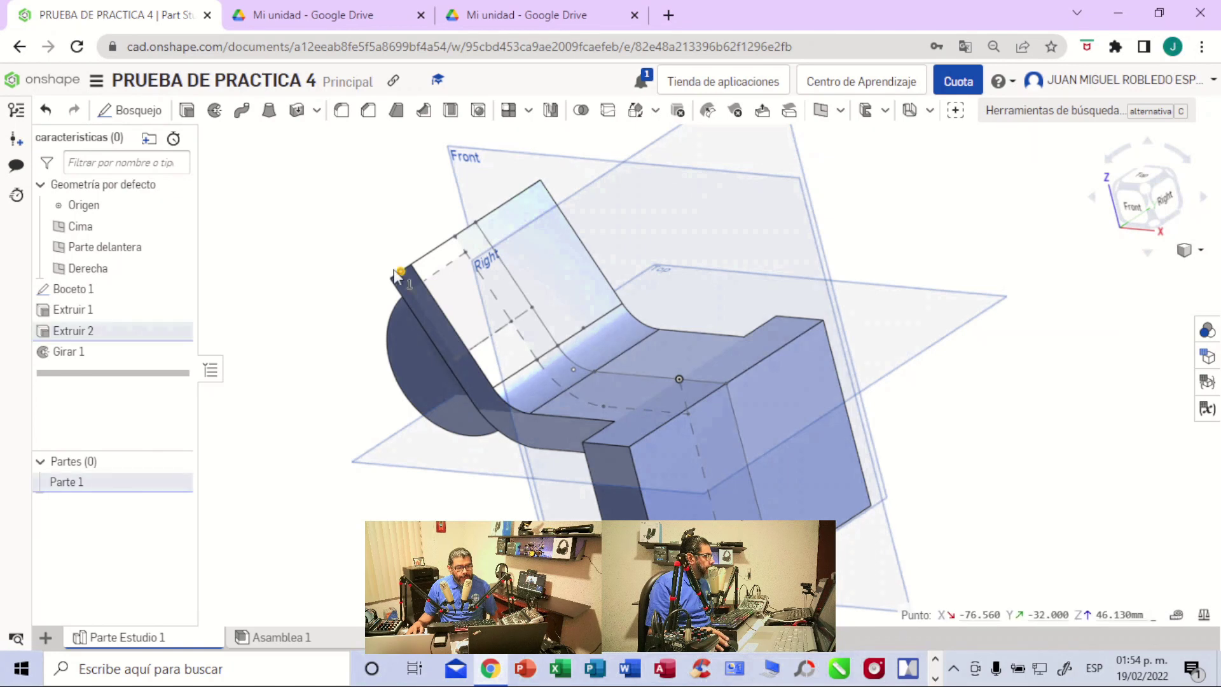
right_click_drag(895, 226, 959, 218)
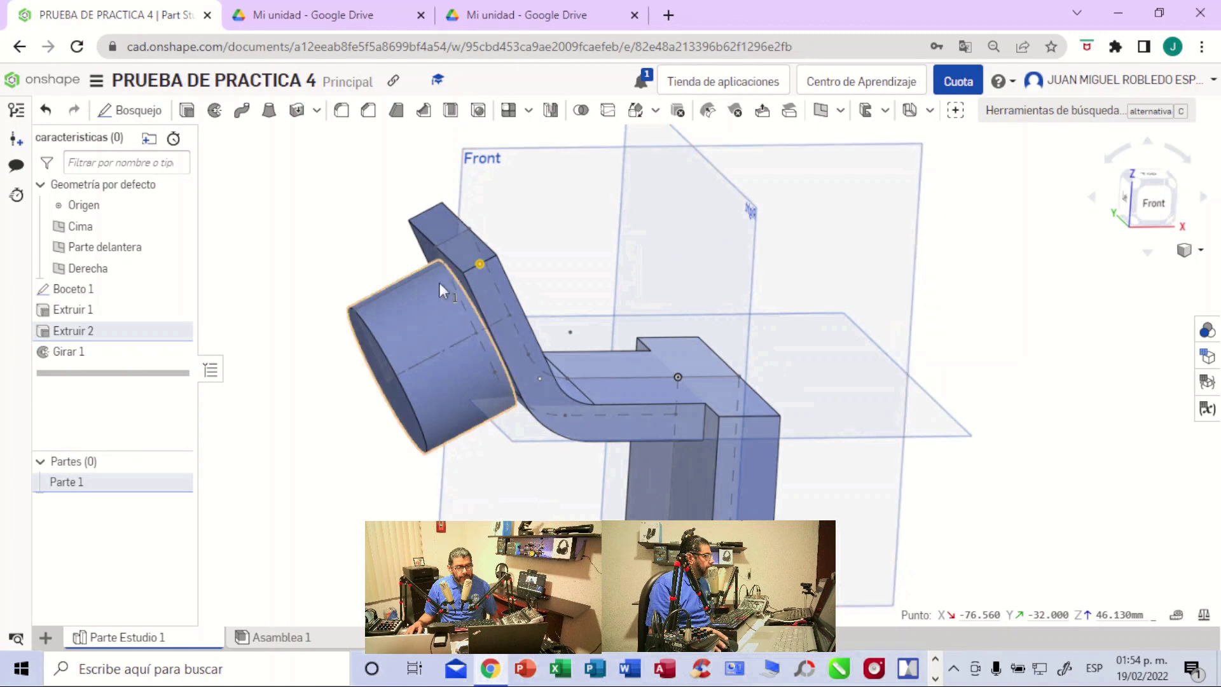
left_click(471, 267)
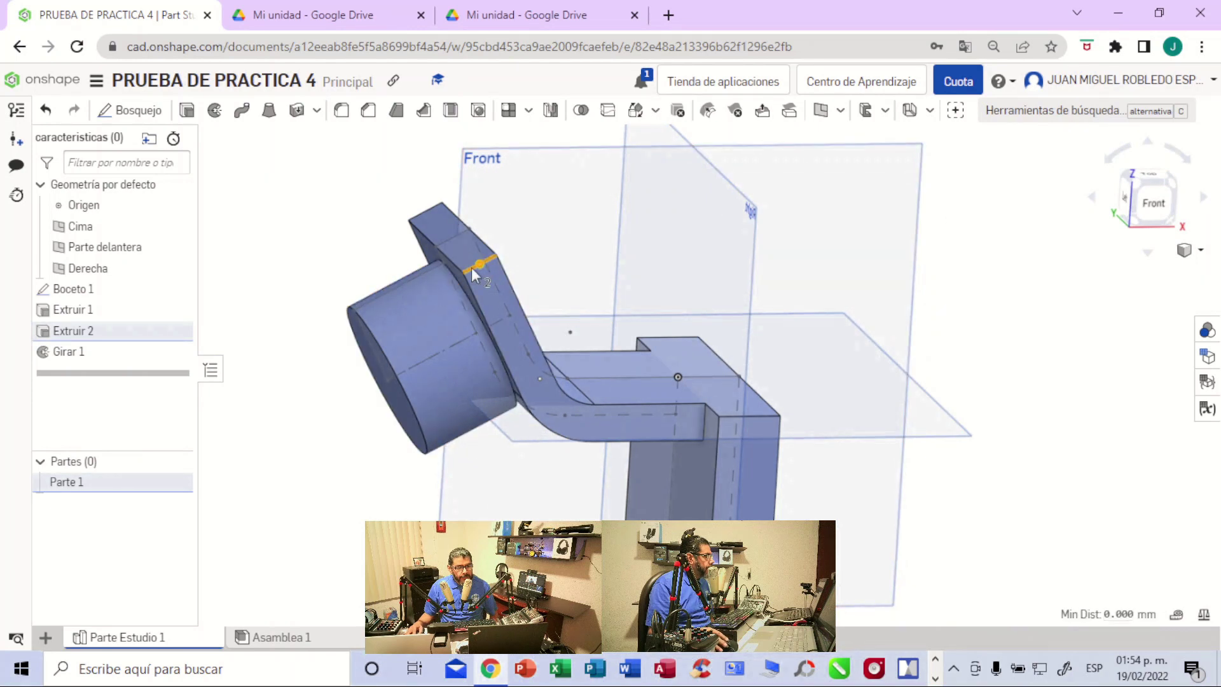
left_click(342, 113)
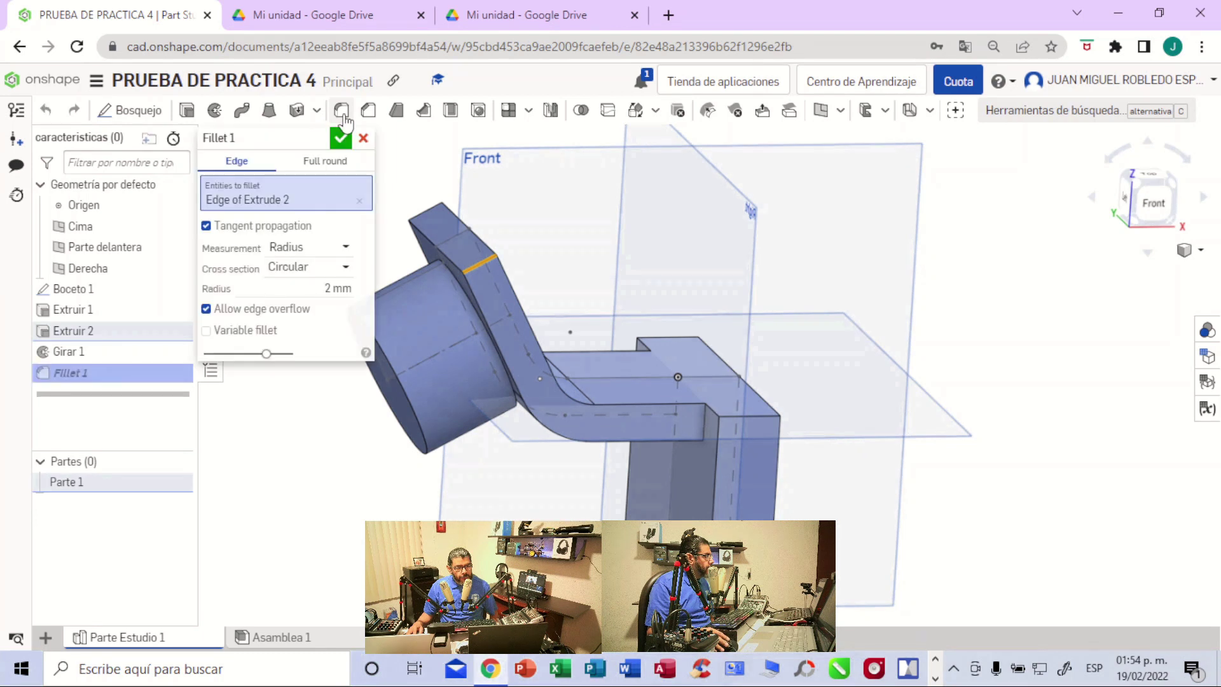
left_click(349, 287)
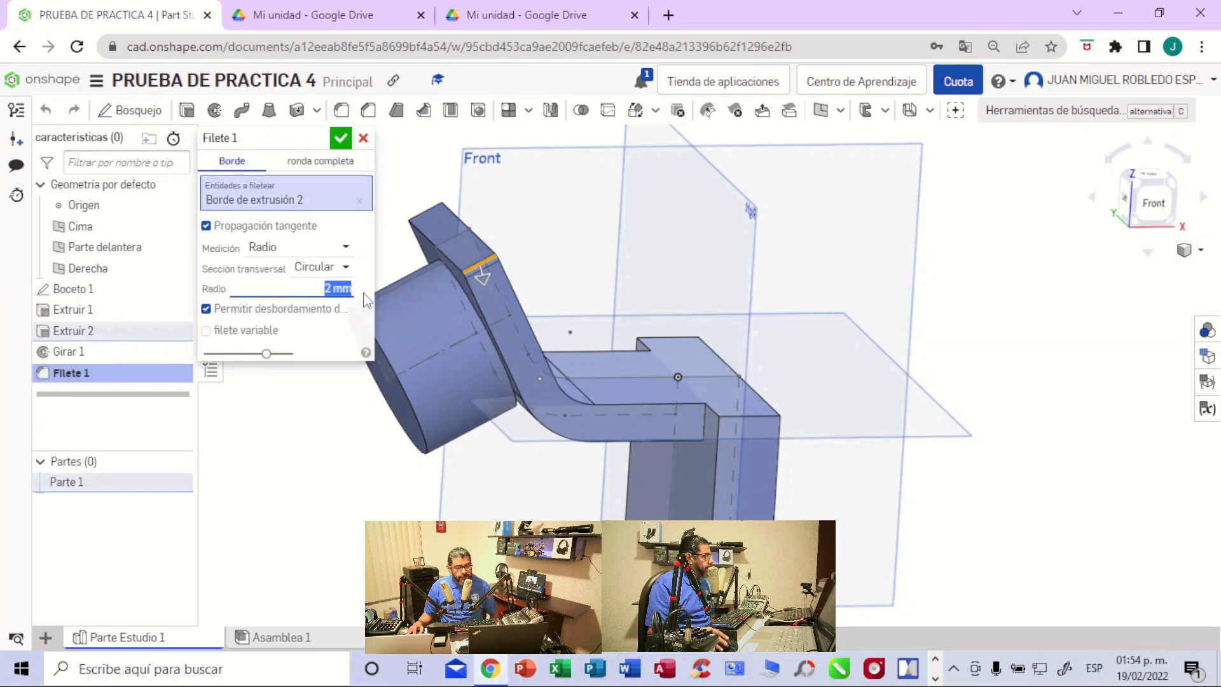
key("BackSpace")
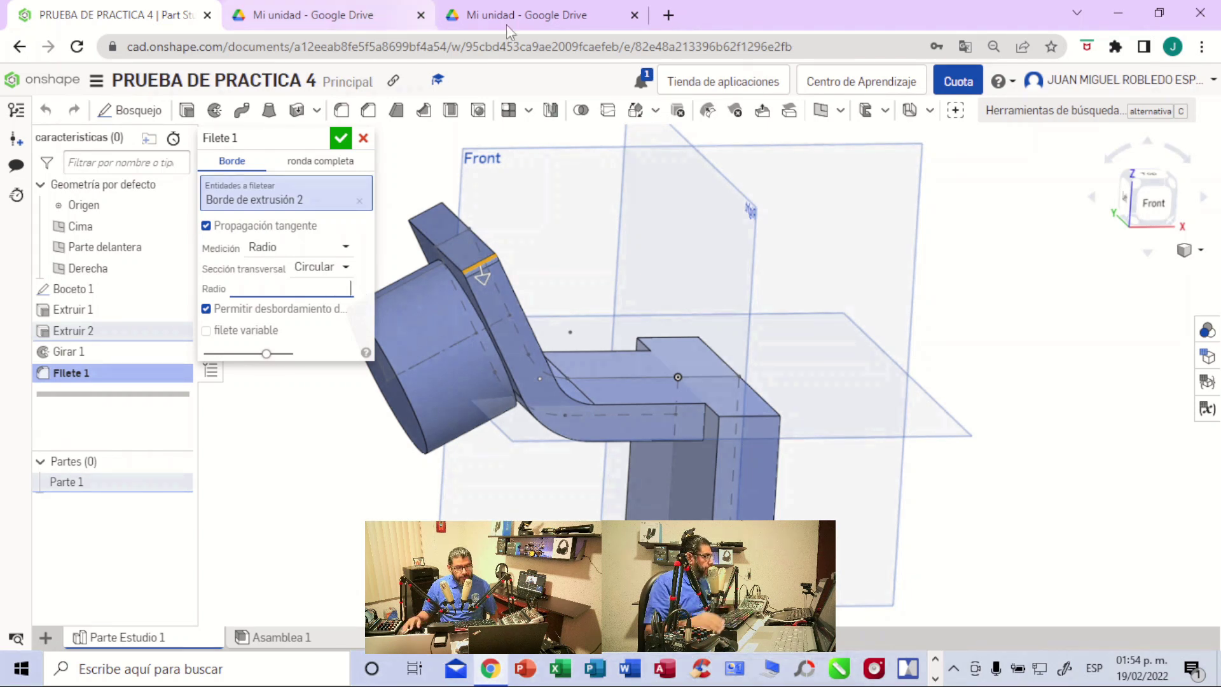
left_click(534, 19)
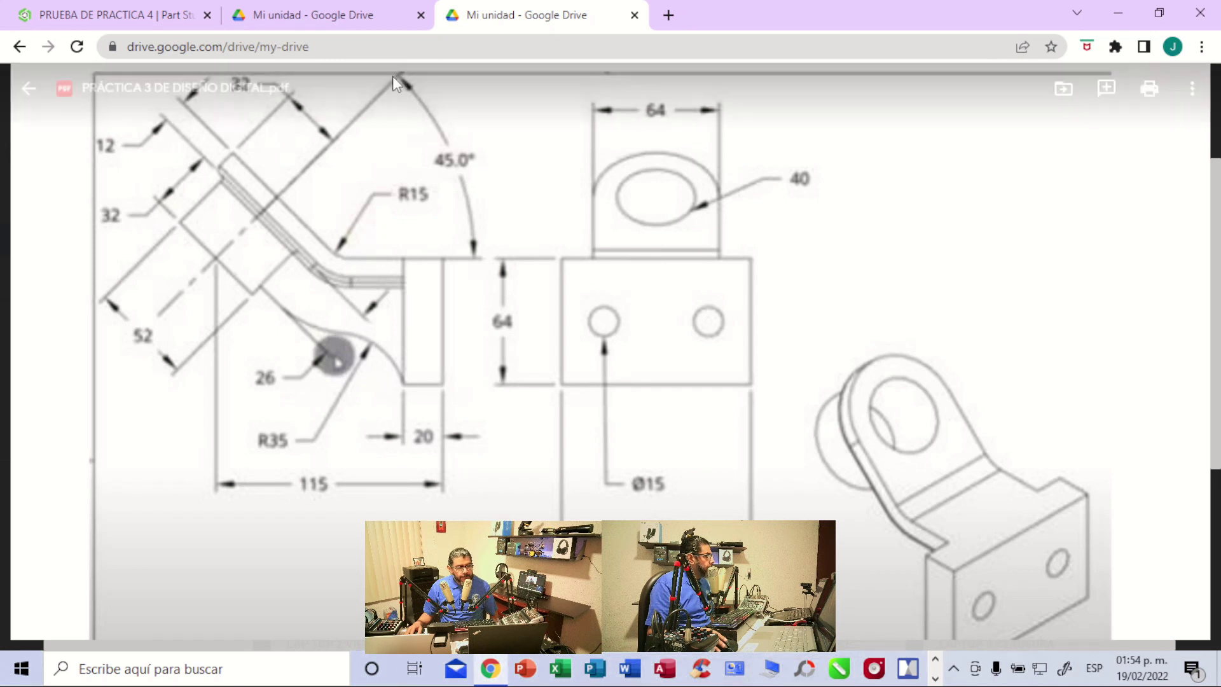
left_click(108, 18)
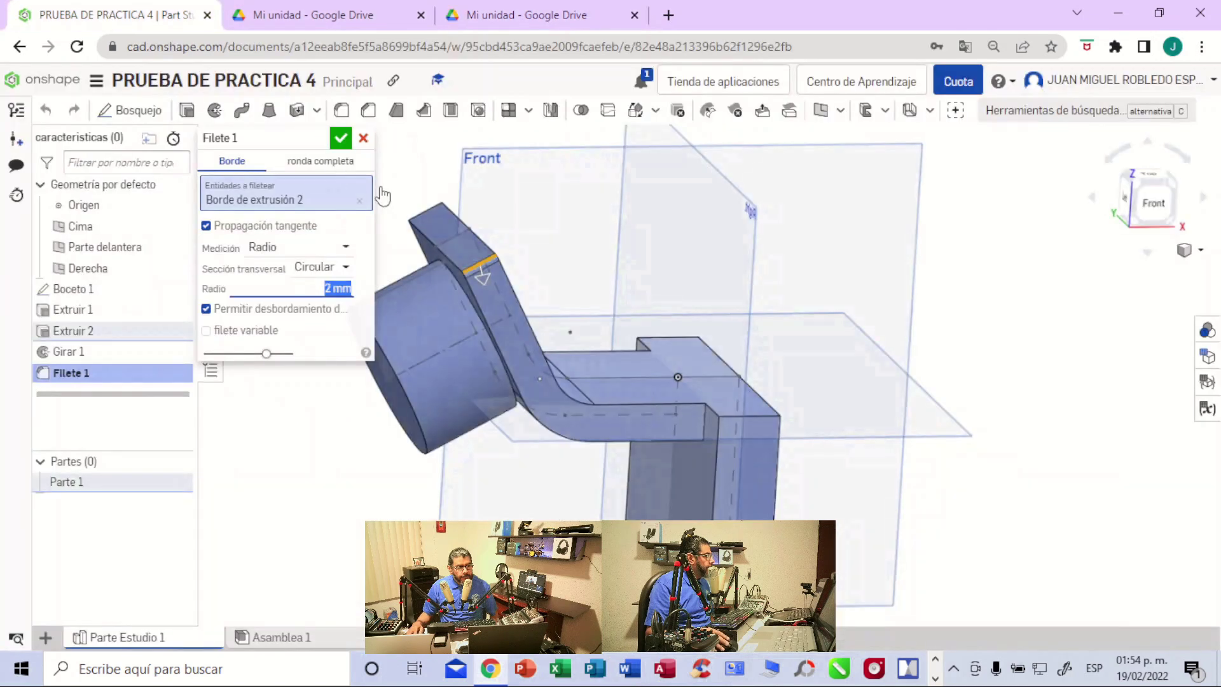
left_click(349, 286)
key("BackSpace")
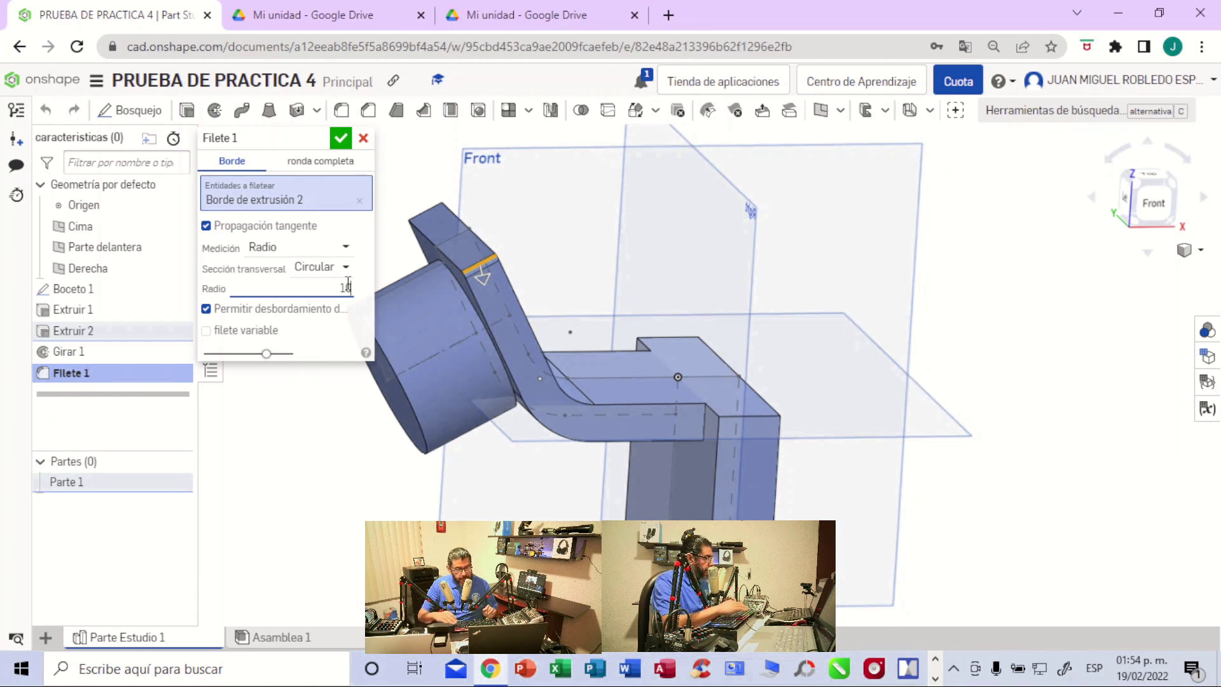
key("Return")
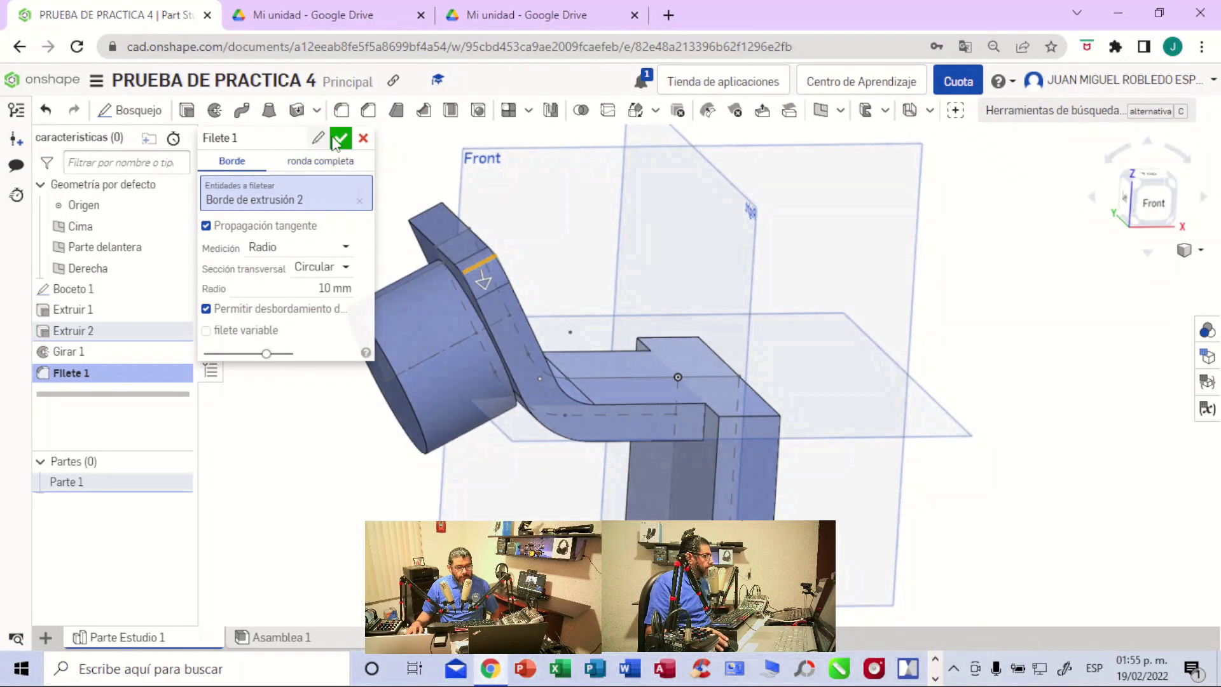
left_click(341, 138)
- Edit the arm's corner fillet after checking the practice drawing, and set its radius to 20 mm
mouse_move(975, 295)
right_mouse_down()
mouse_move(894, 320)
mouse_move(958, 309)
mouse_move(975, 285)
mouse_move(987, 298)
mouse_move(972, 291)
right_mouse_up()
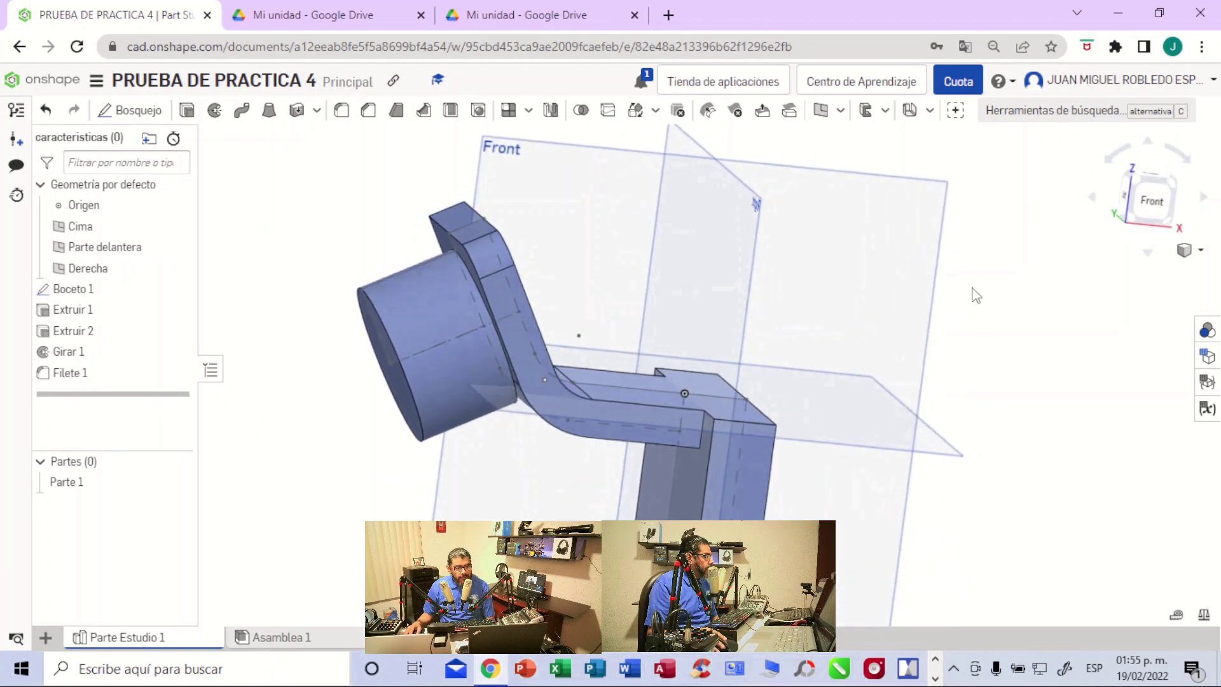
double_click(81, 375)
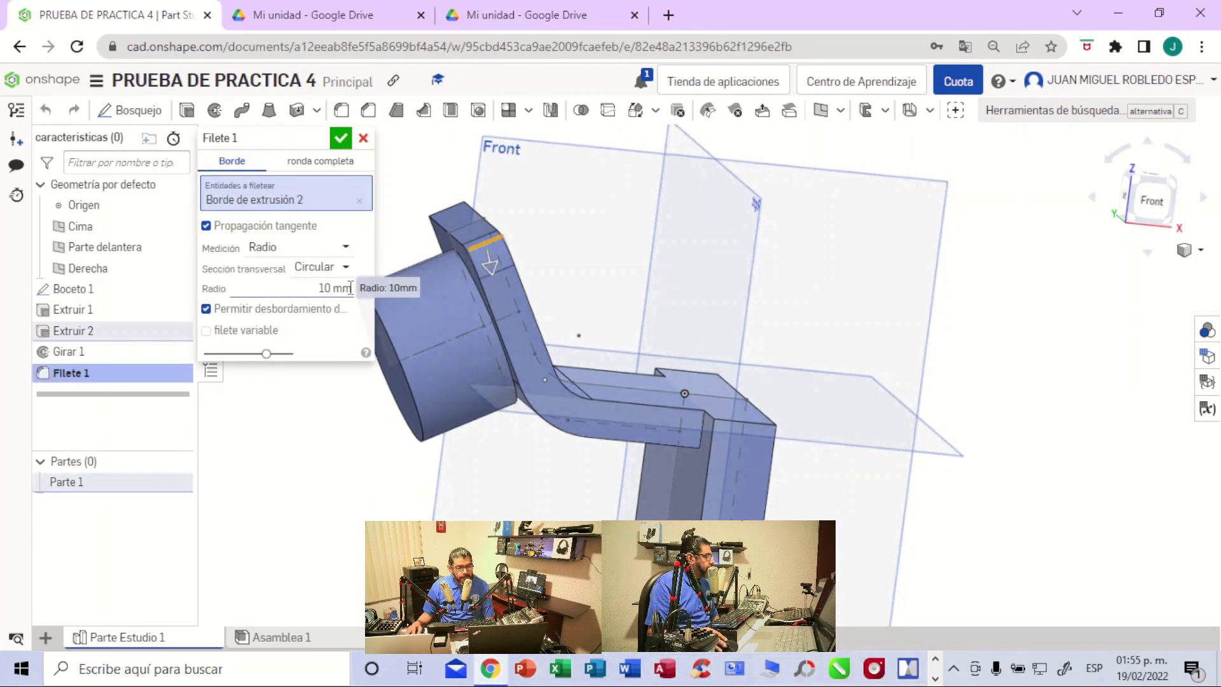
left_click(525, 19)
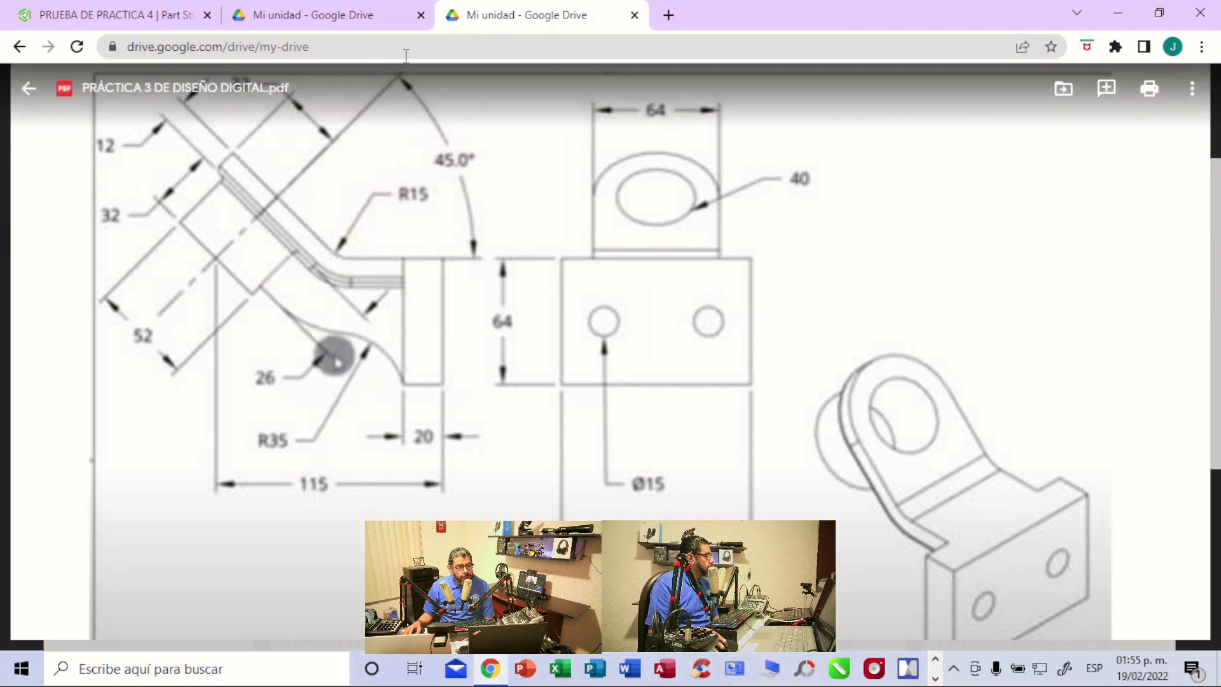
left_click(141, 20)
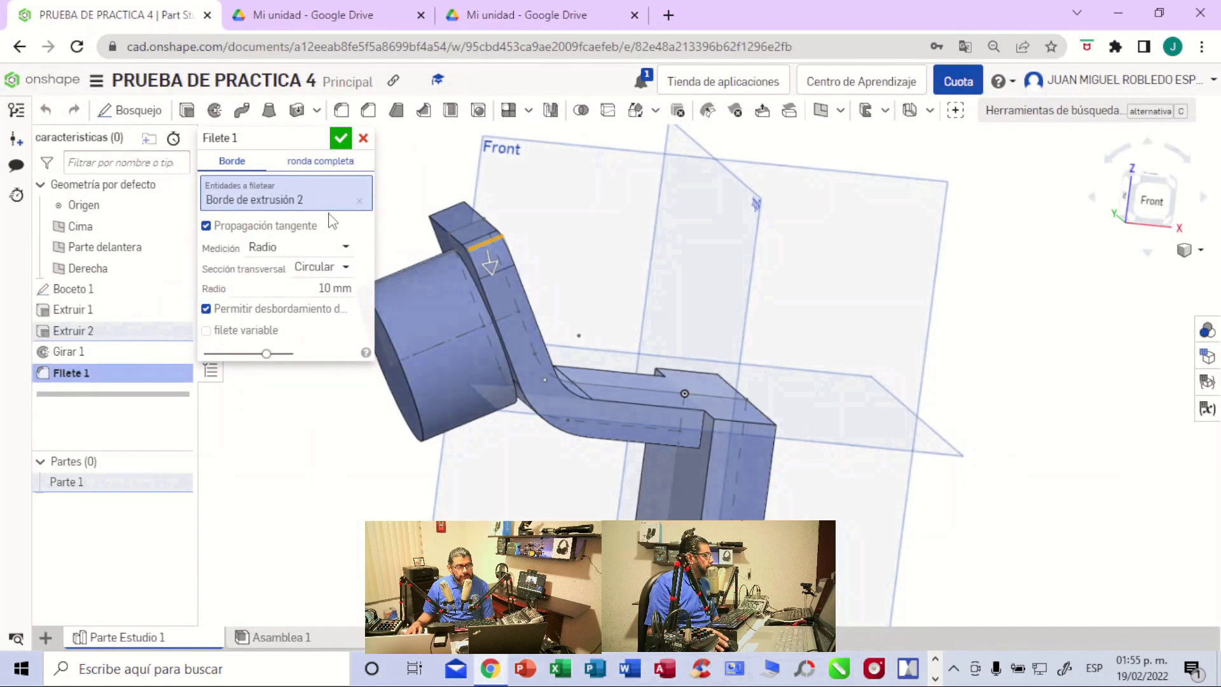
left_click(339, 287)
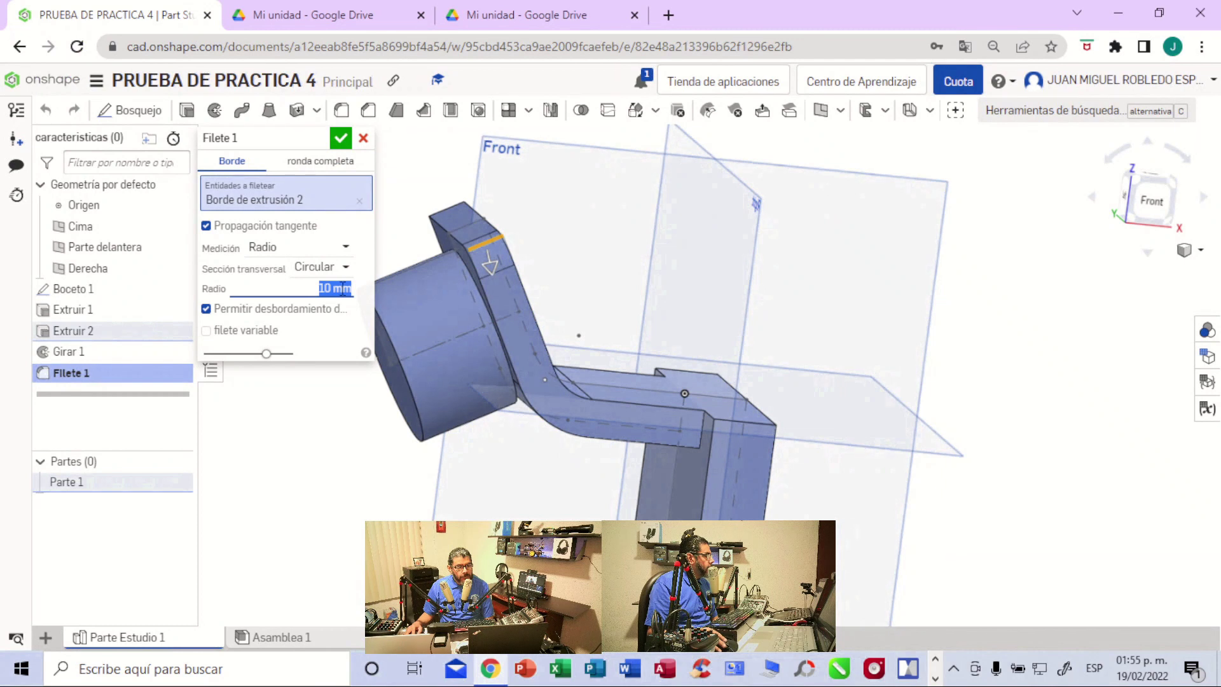
type("20")
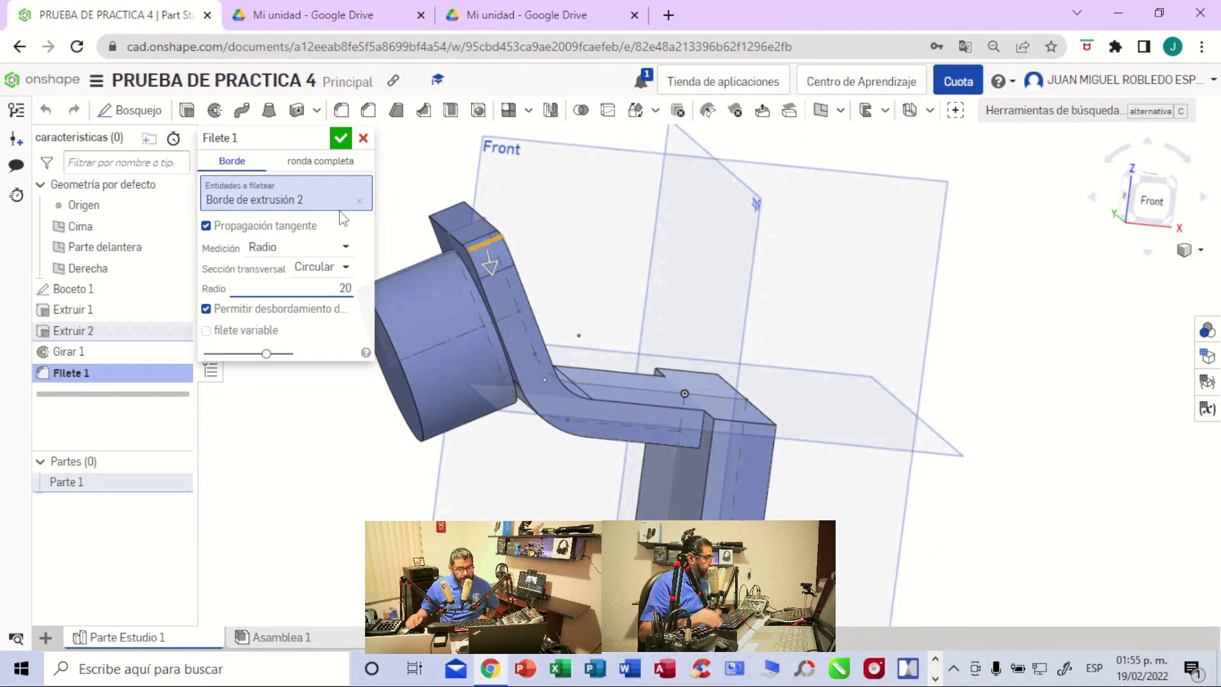
key("Return")
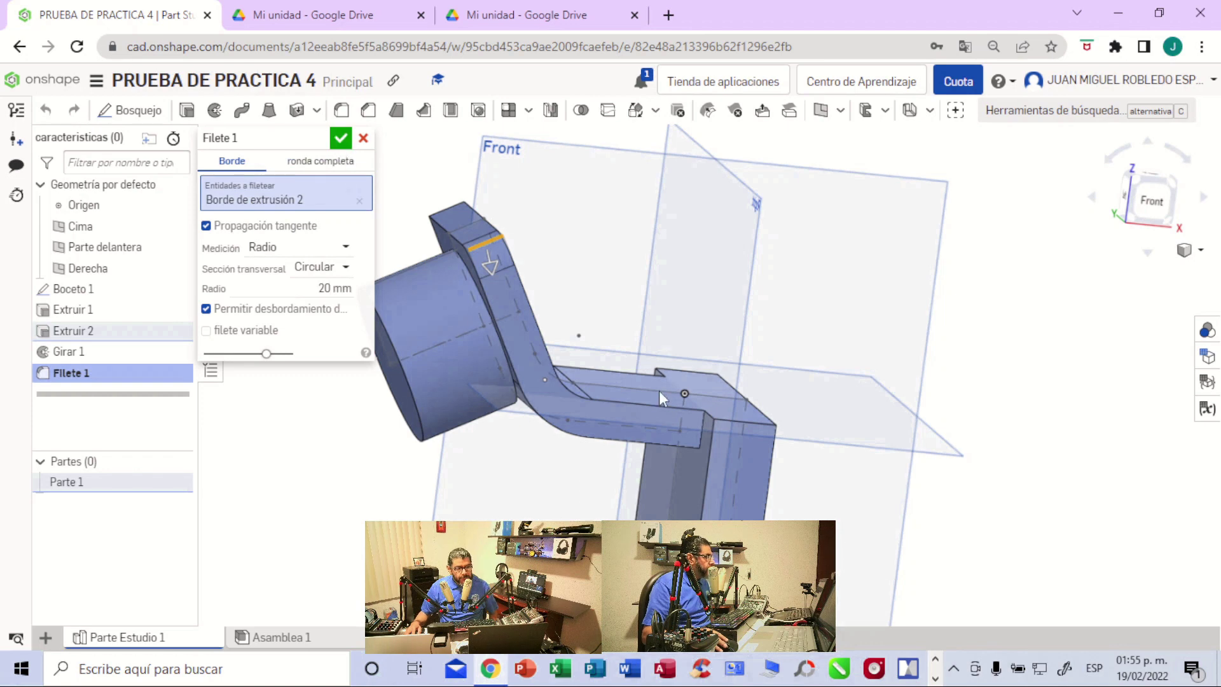
left_click(341, 137)
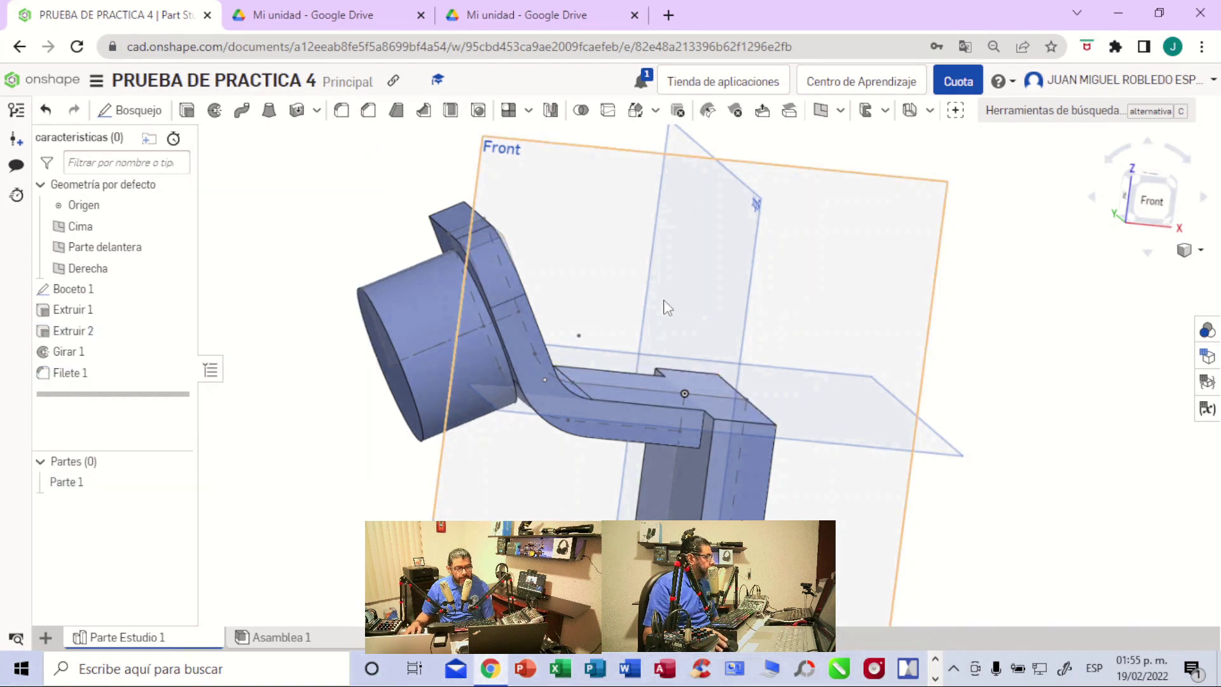
- Inspect the rounded corner from the boss side, recheck the practice drawing, and set the corner fillet's radius to 32 mm
right_click_drag(967, 326, 1075, 311)
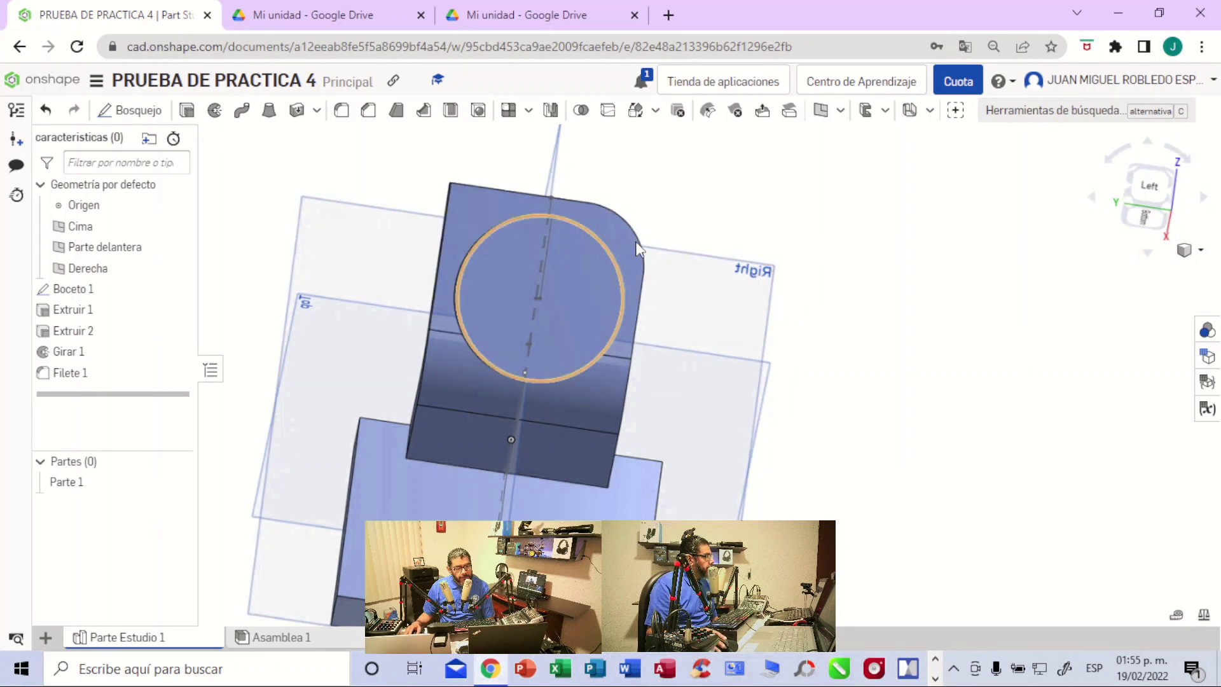
key("Left")
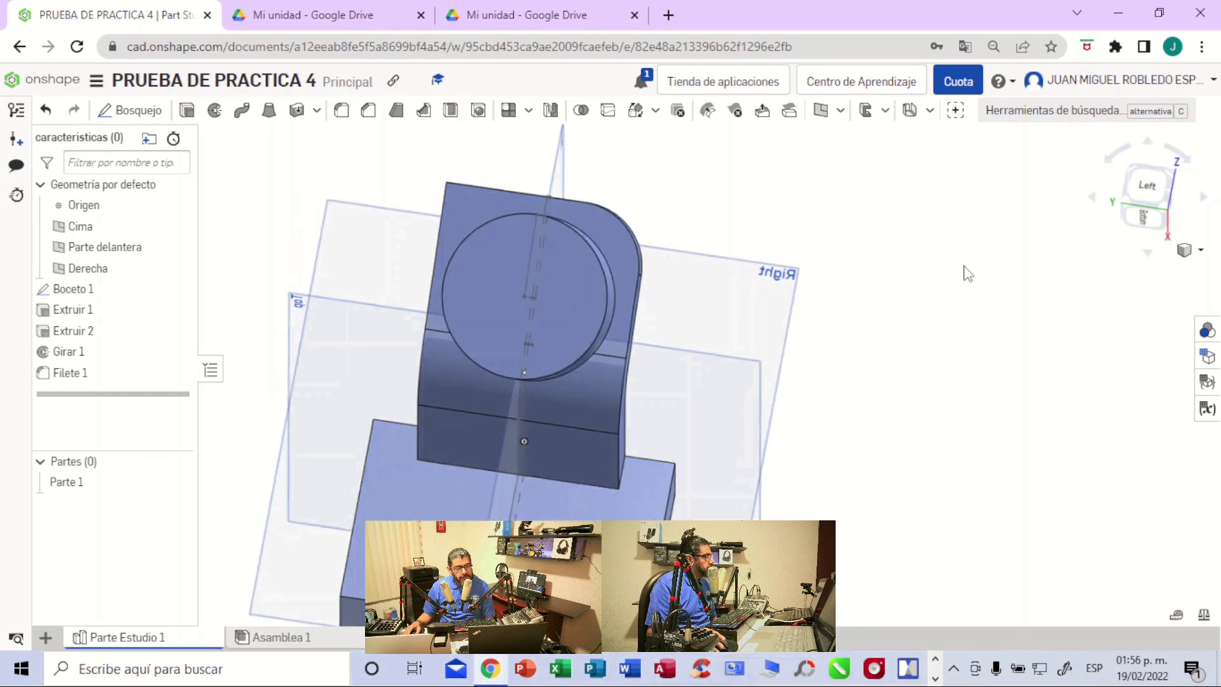
key("Right")
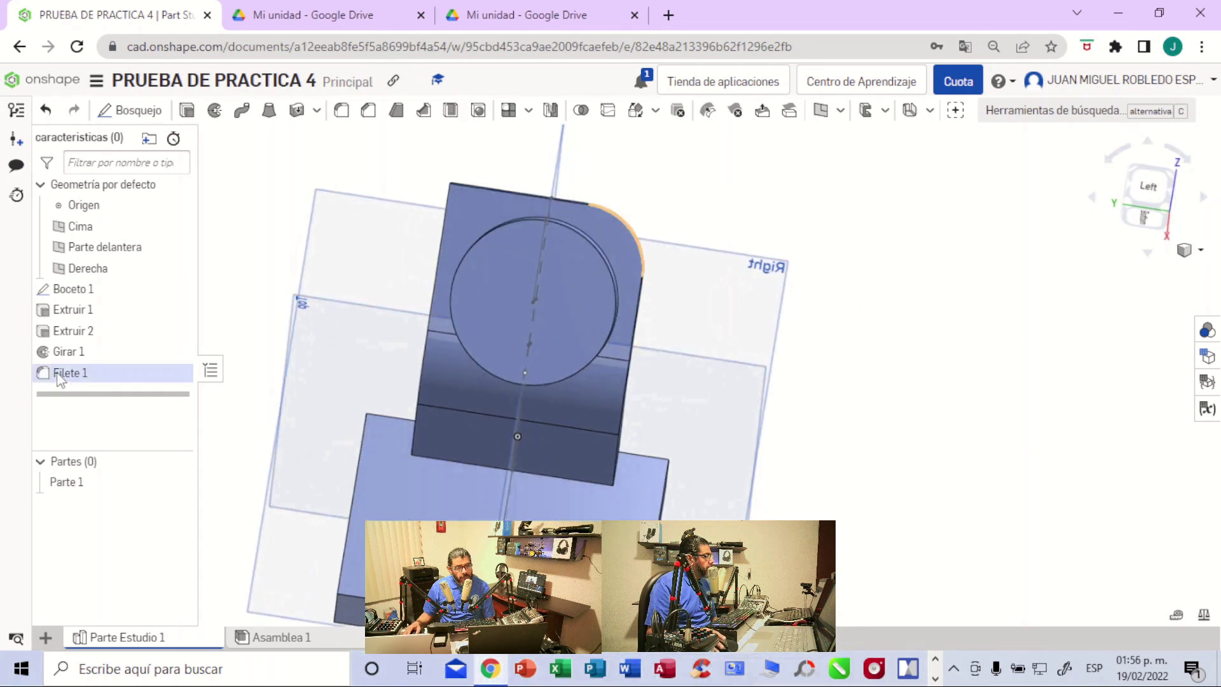
double_click(67, 373)
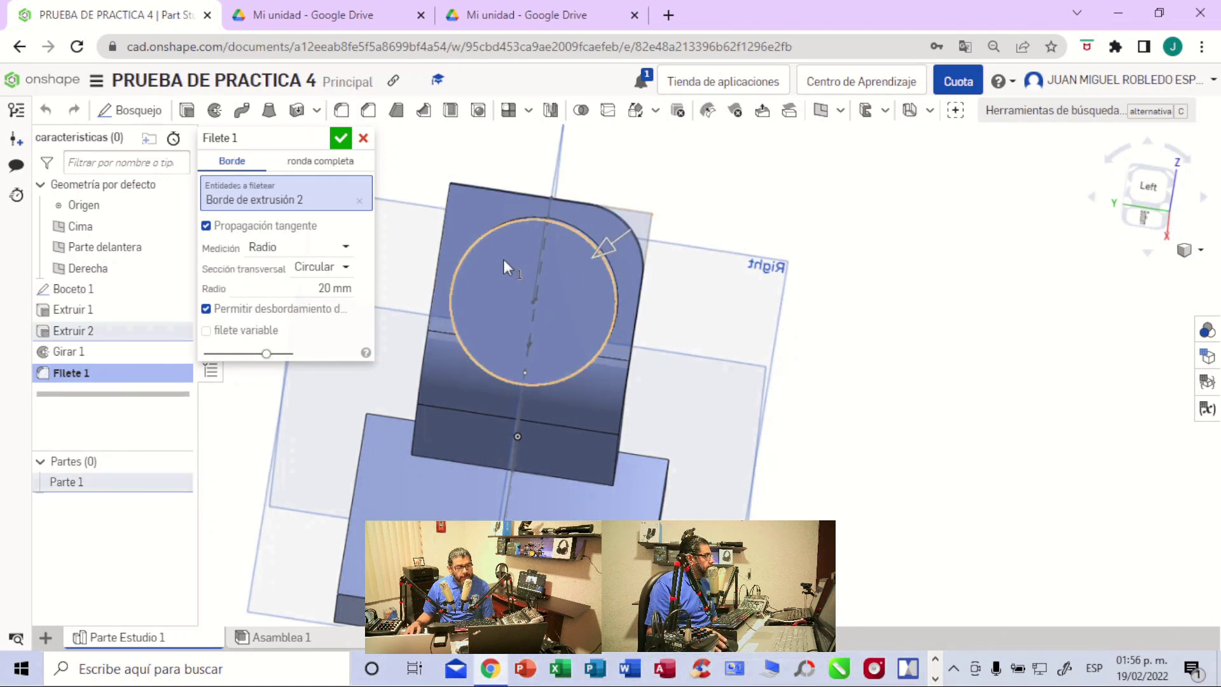
left_click(533, 15)
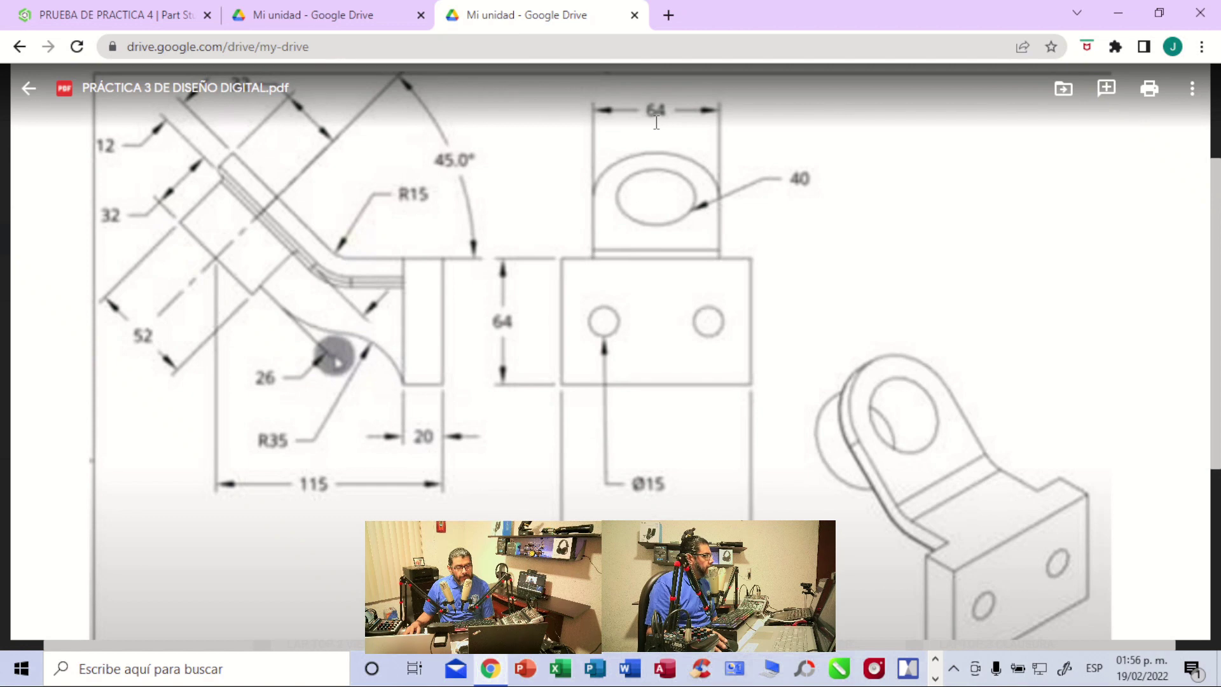
left_click(178, 17)
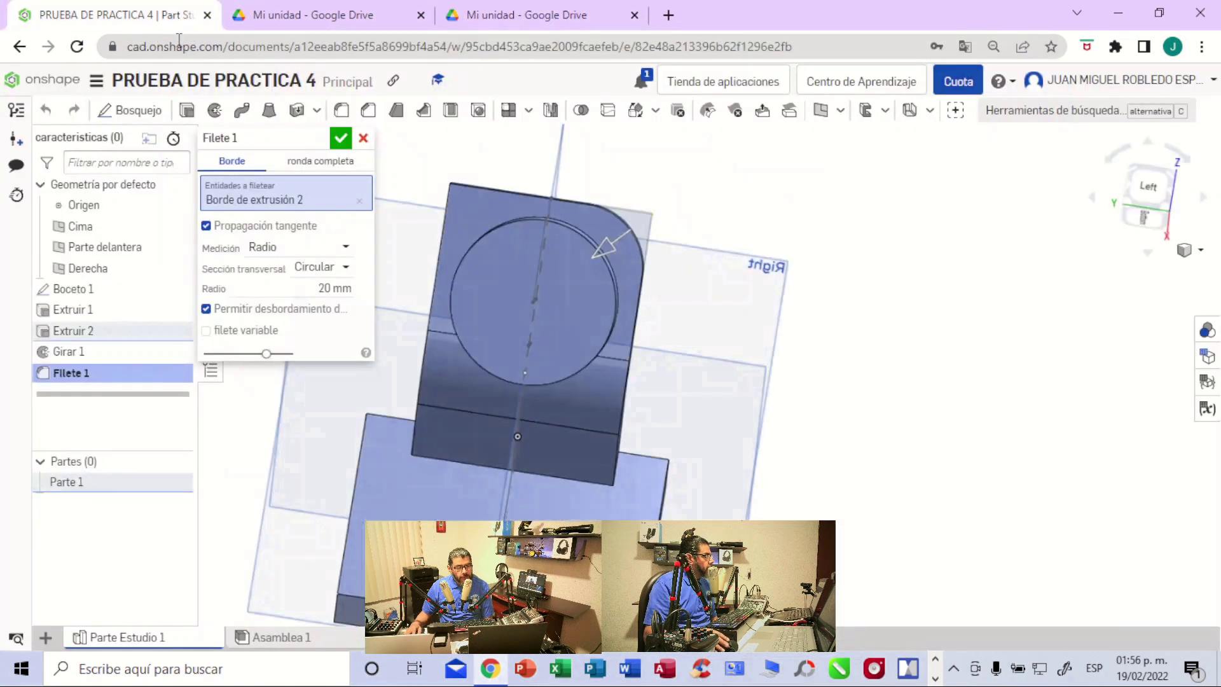
left_click(343, 288)
key("BackSpace")
type("32")
left_click(341, 137)
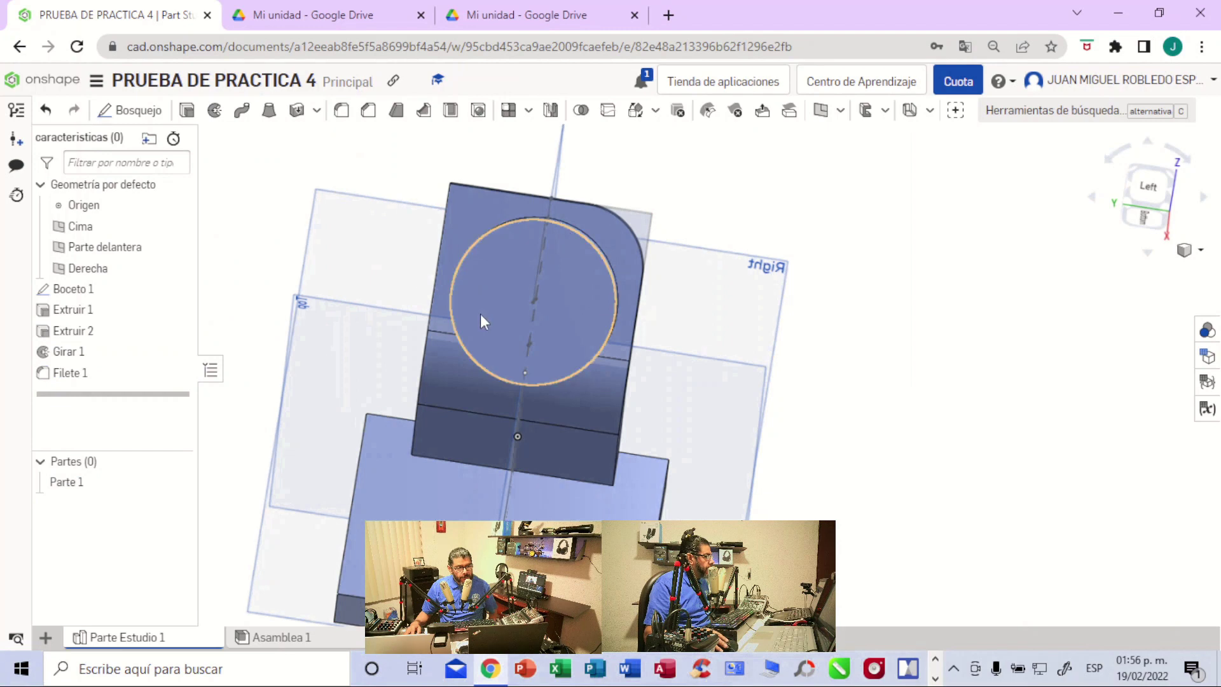
- Fillet the opposite short corner edge at the arm's free end with a 32 mm radius
right_click_drag(903, 258, 660, 424)
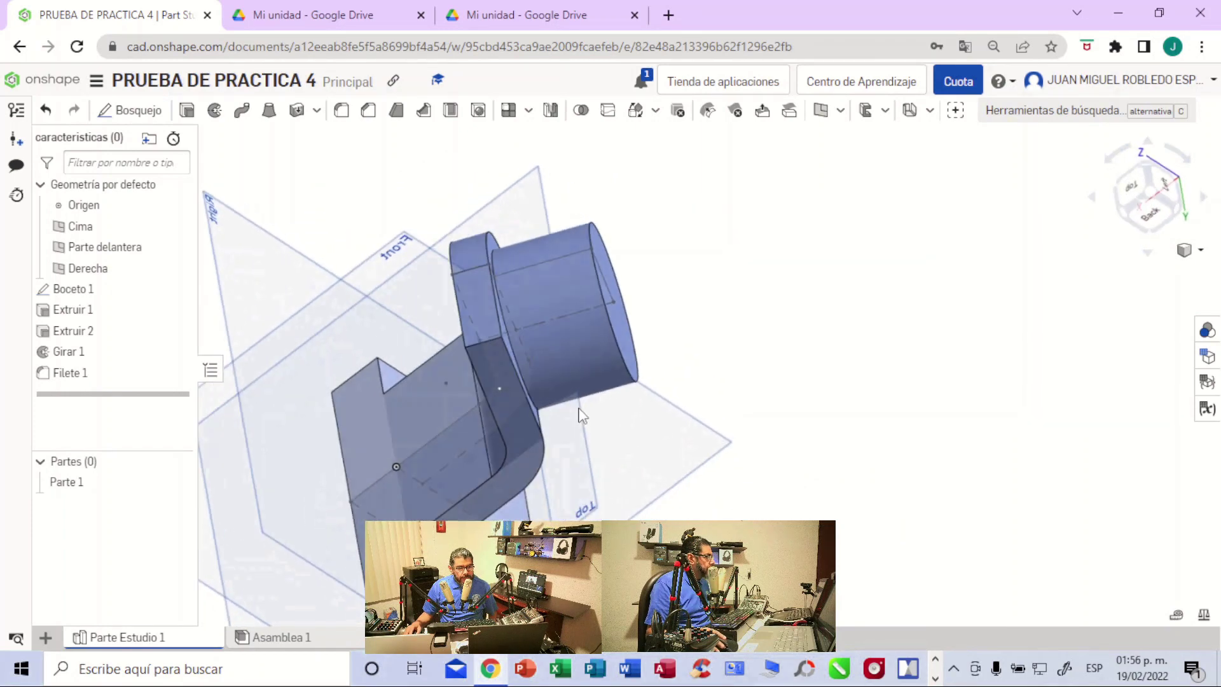
left_click(473, 342)
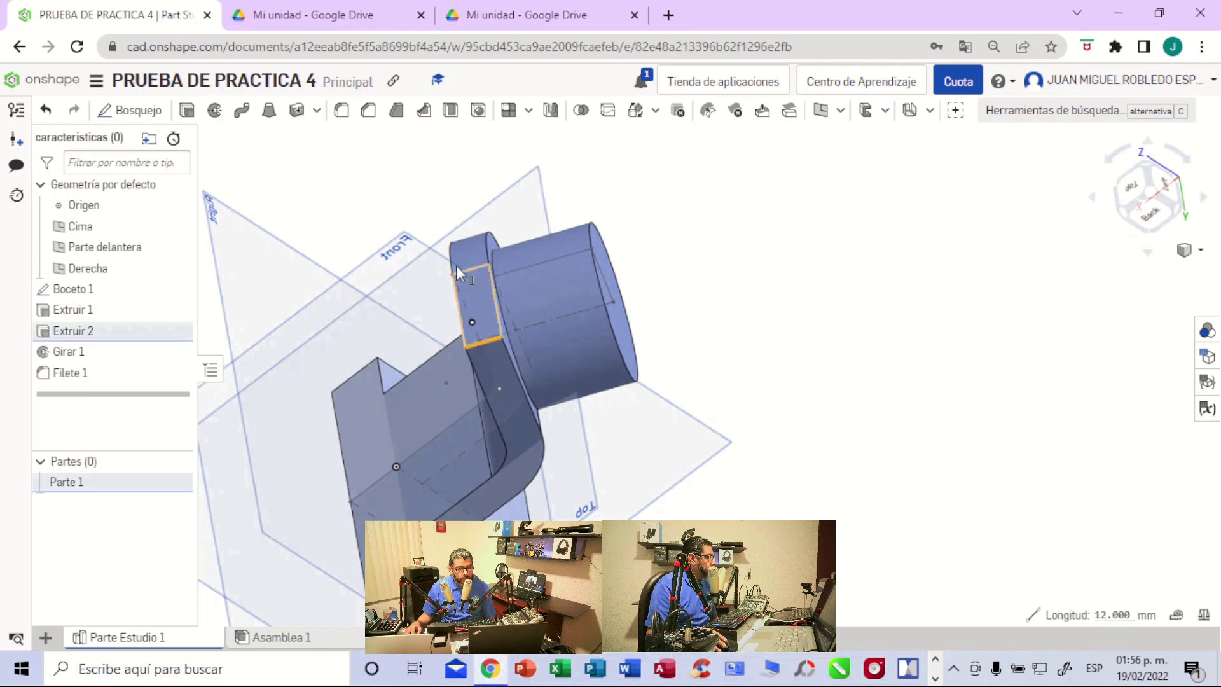
left_click(341, 113)
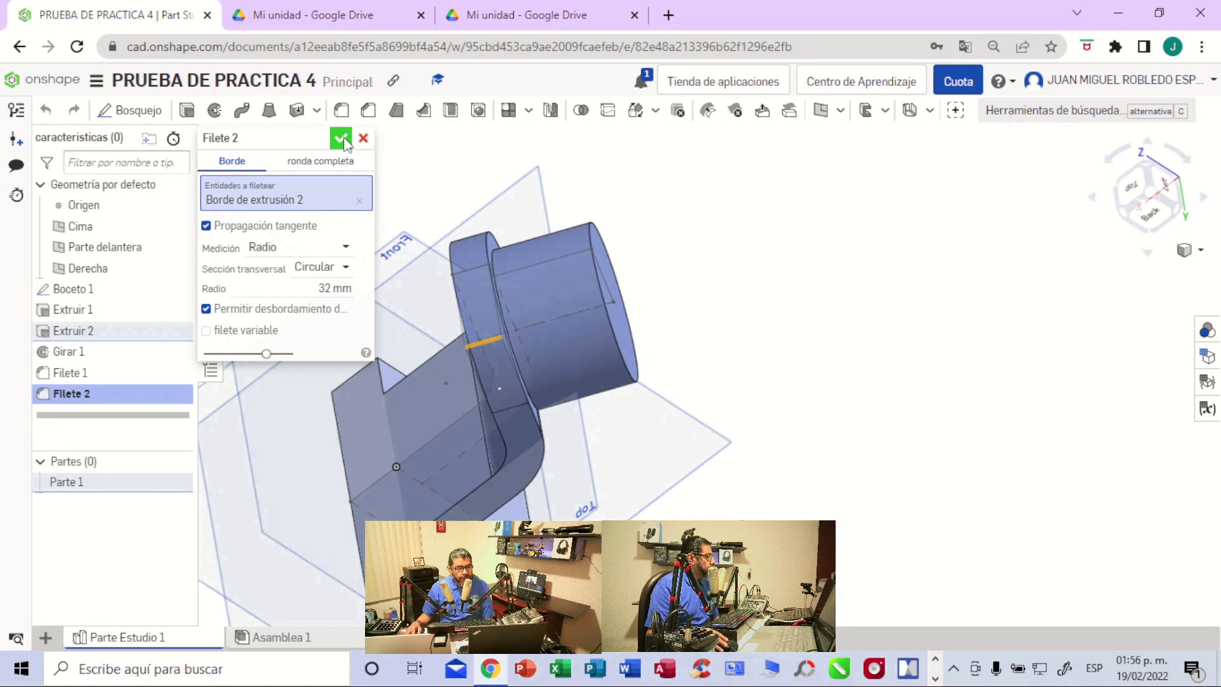
left_click(342, 138)
right_click_drag(573, 252, 646, 327)
- Consult the practice drawing for the boss hole and start a sketch on the revolved boss's flat circular end face
left_click(552, 16)
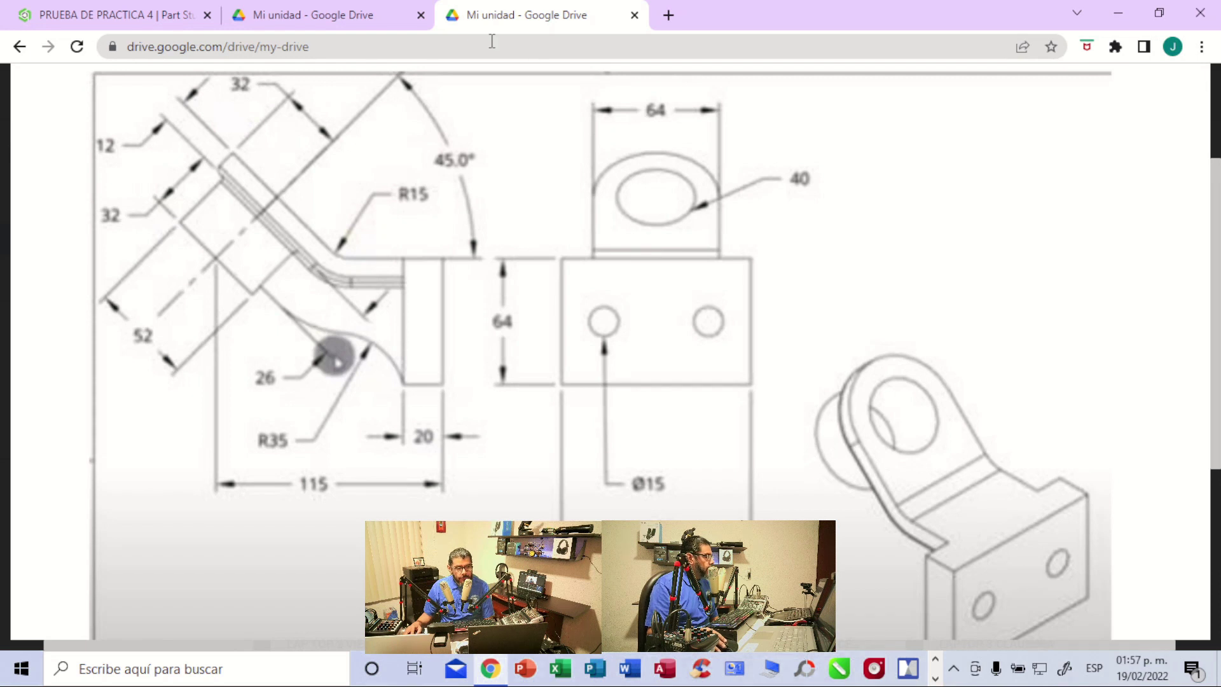
left_click(164, 21)
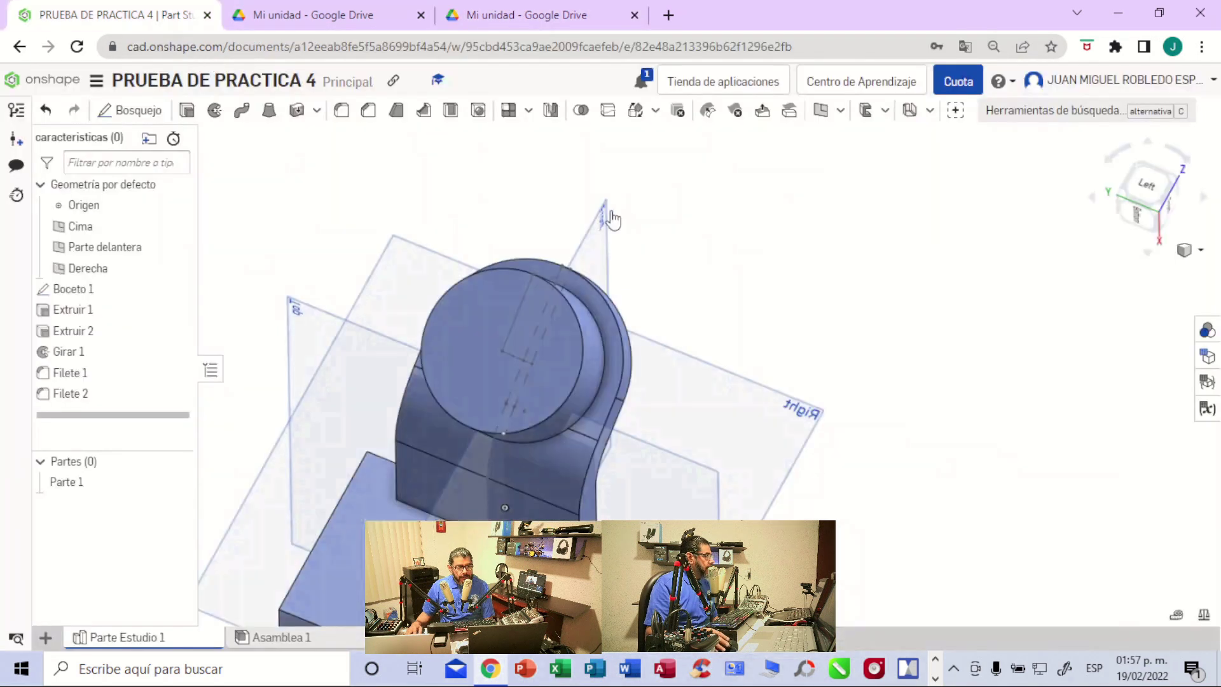
right_click_drag(854, 262, 884, 285)
left_click(559, 359)
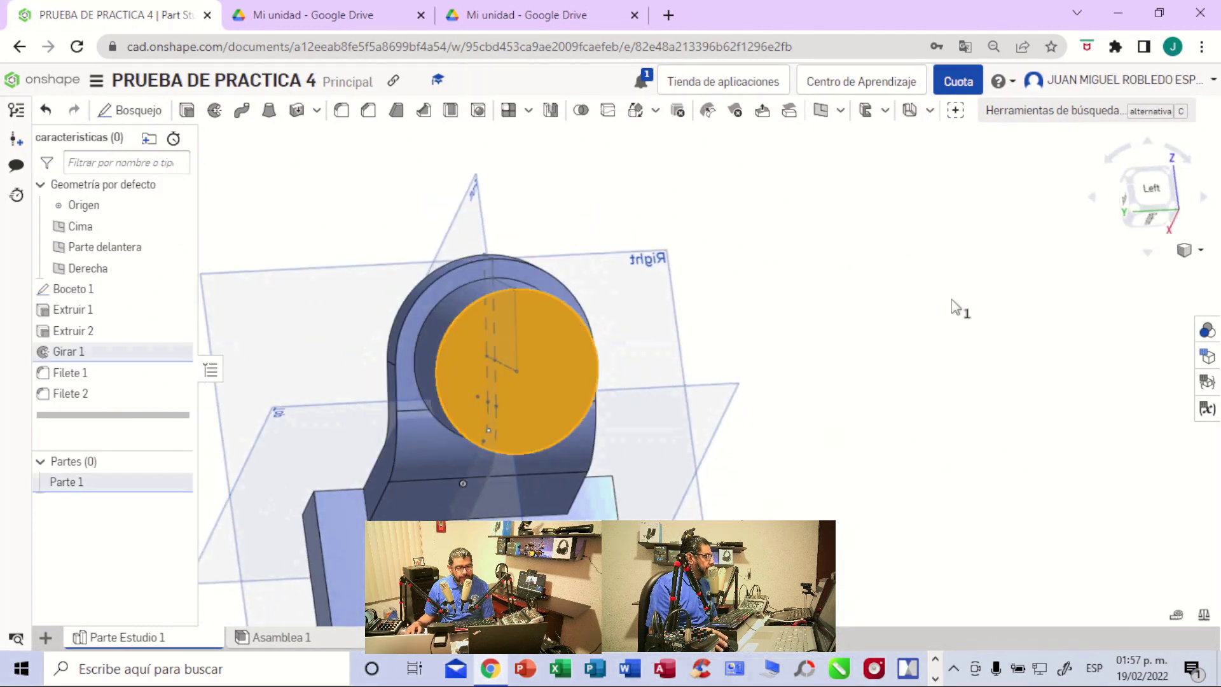
key("n")
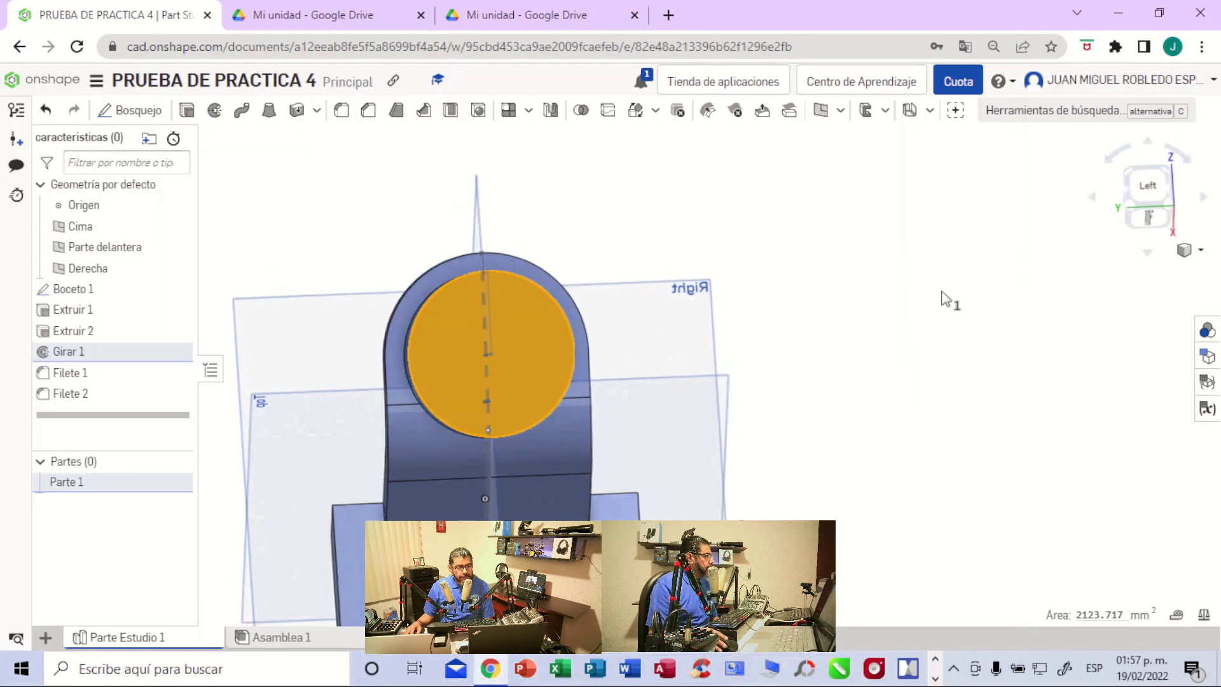
left_click(137, 113)
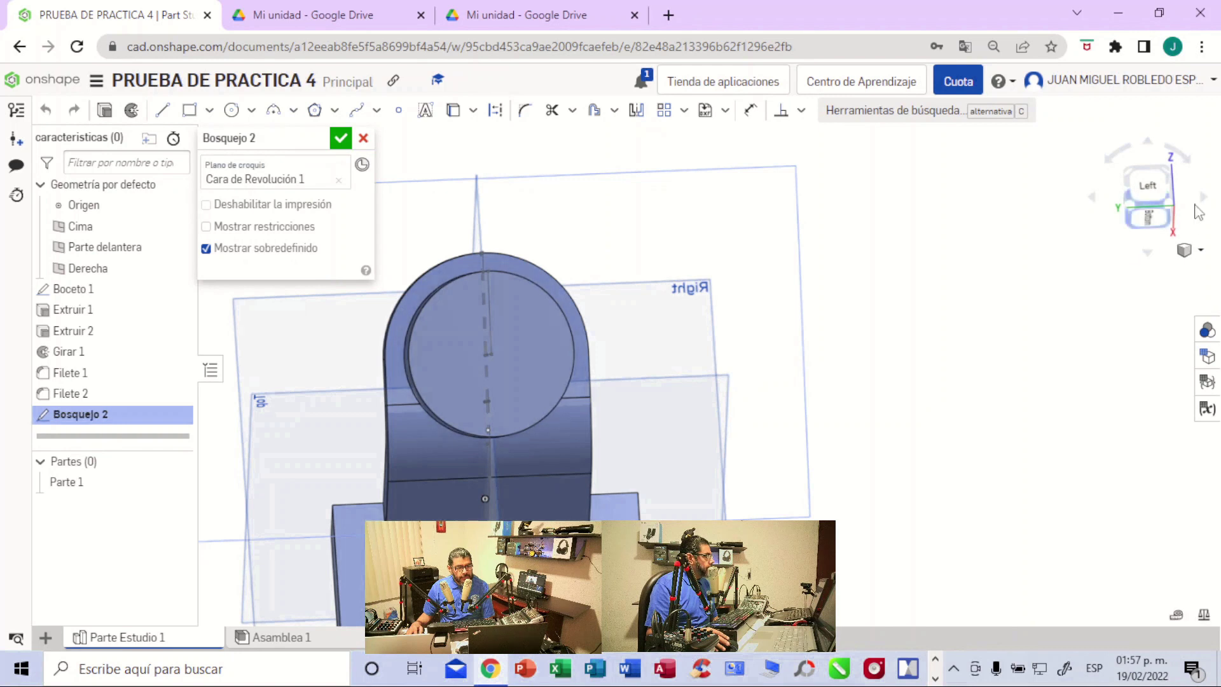
- Sketch a centre-point circle about 33 mm in diameter on the boss's end face, concentric with the boss
left_click(1149, 188)
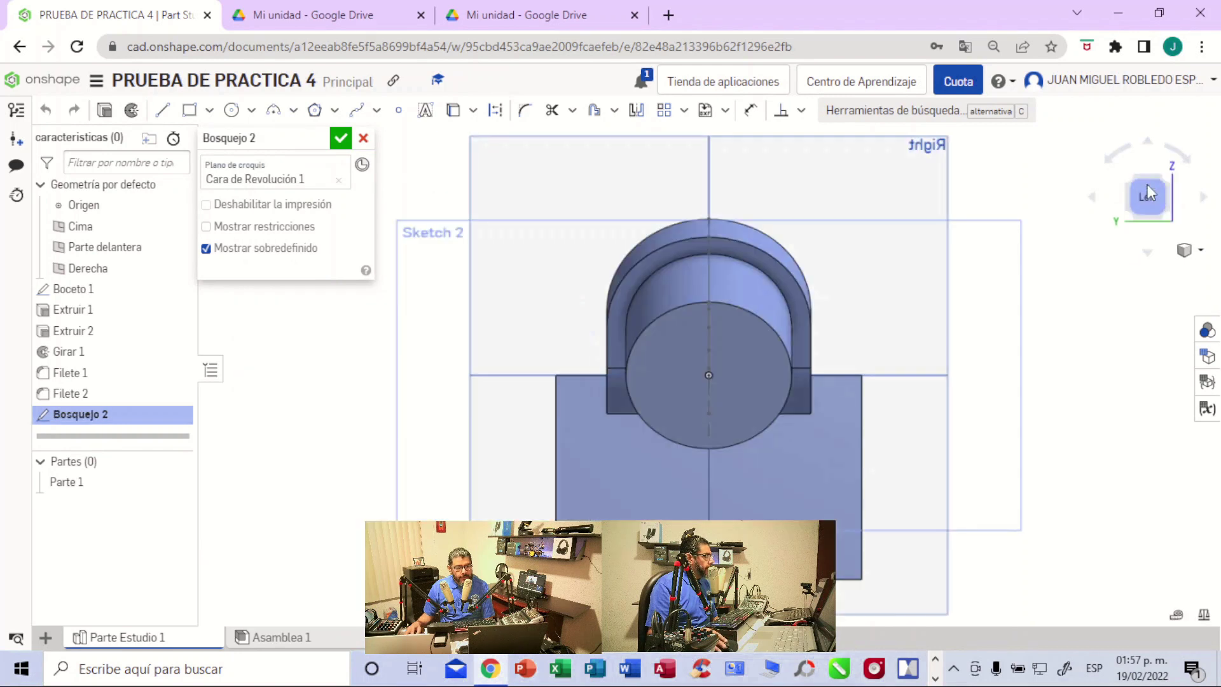
right_click_drag(1002, 283, 1000, 257)
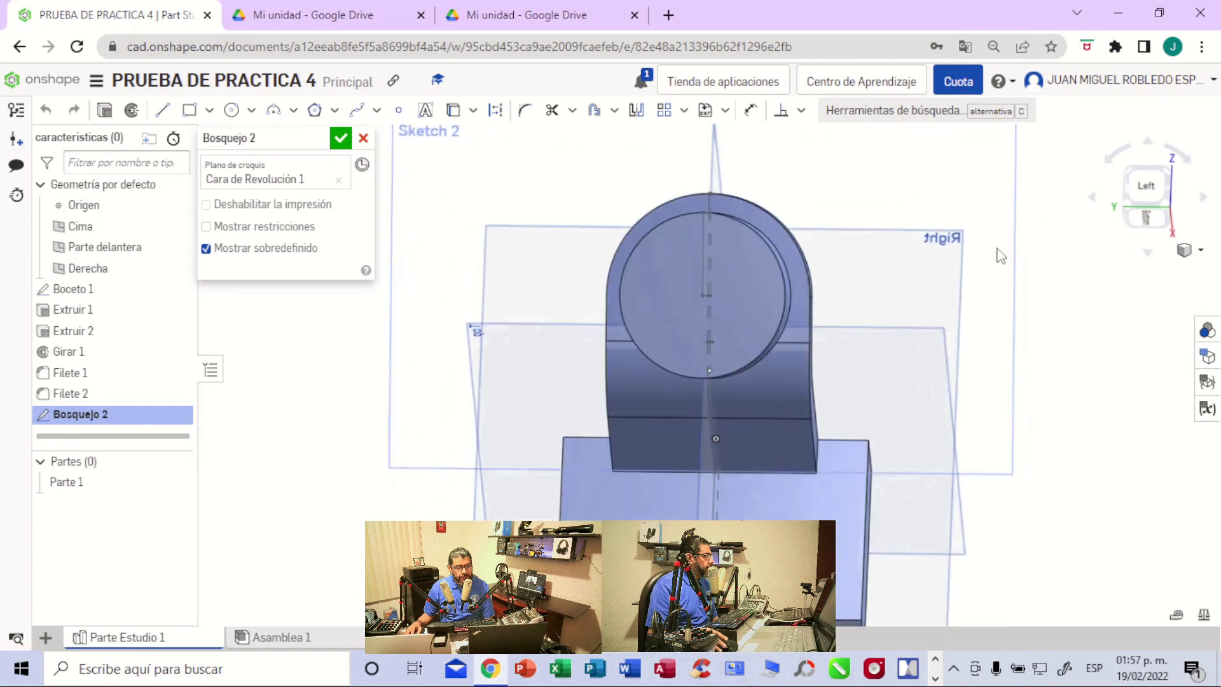
left_click(1147, 220)
right_click_drag(1057, 273, 1140, 292)
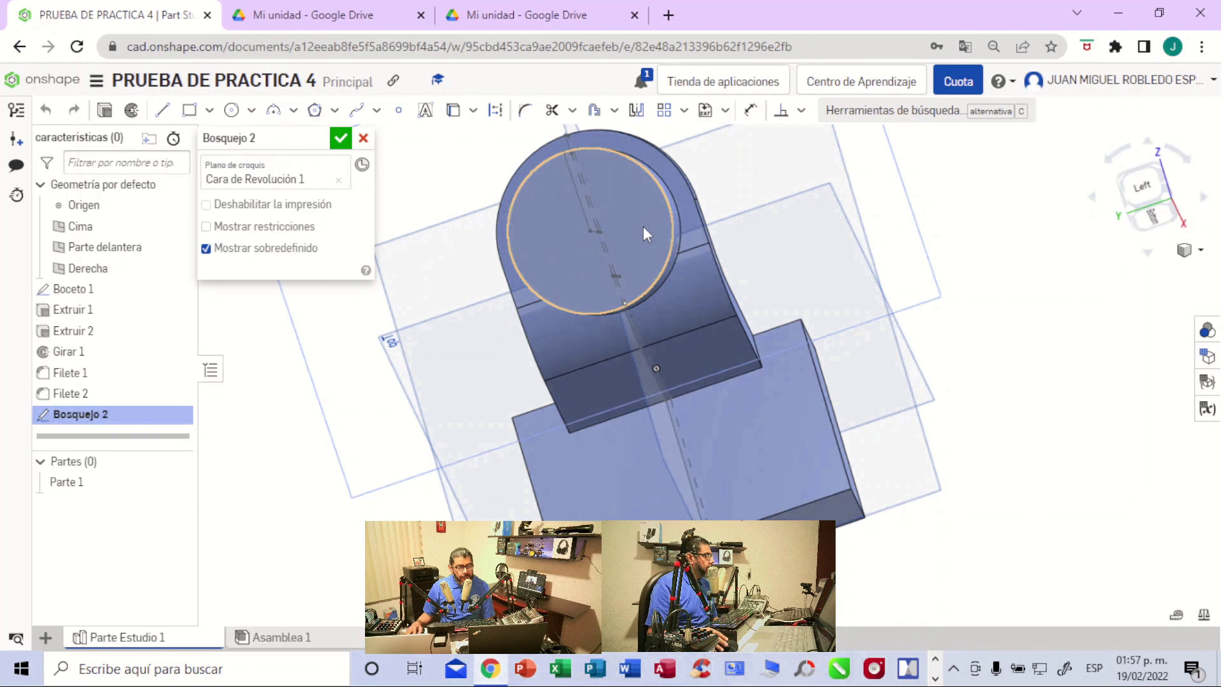
right_click_drag(952, 241, 977, 237)
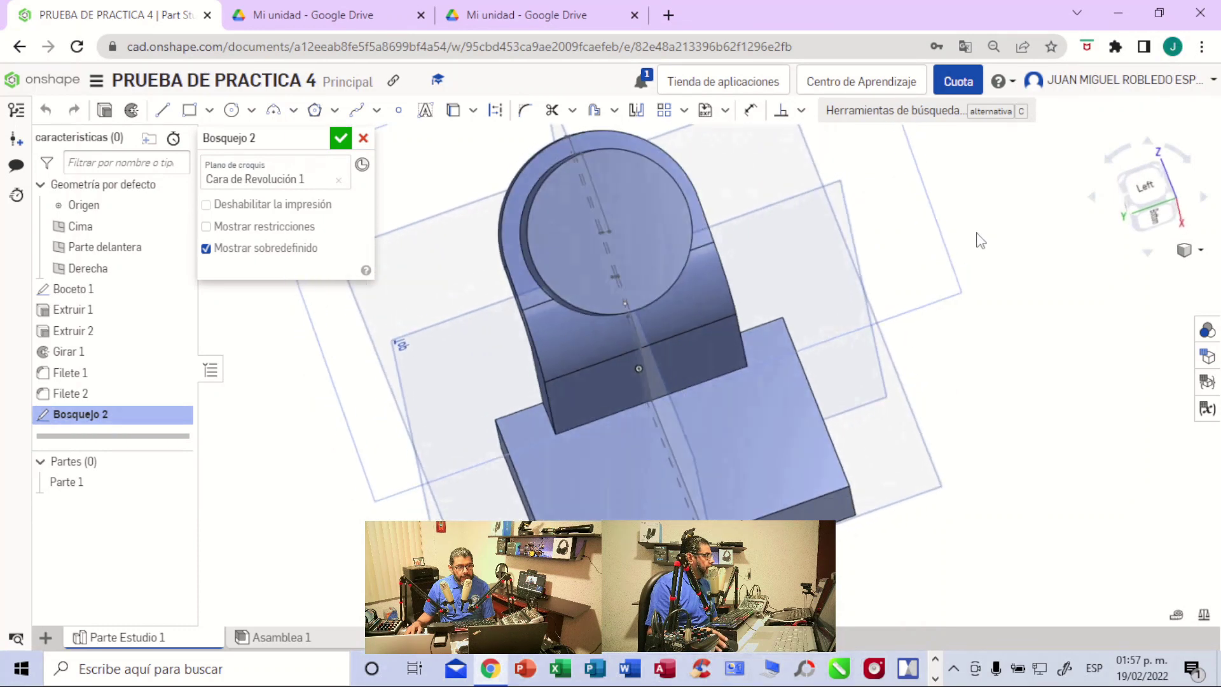
left_click(252, 112)
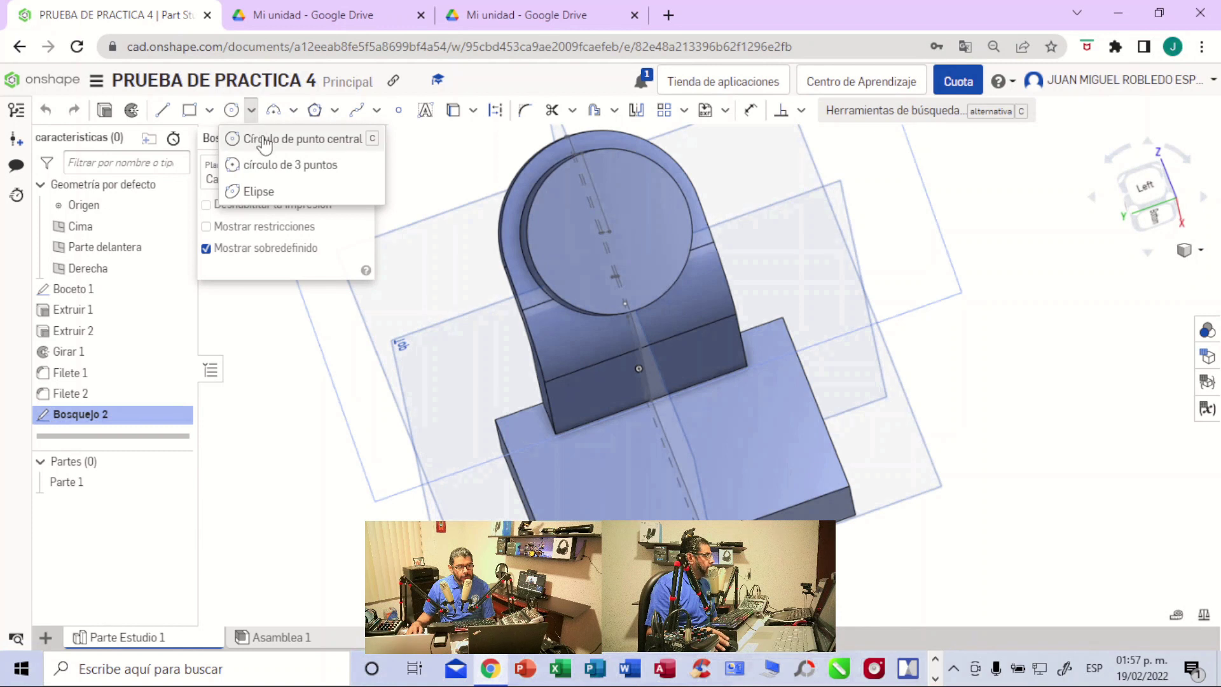
left_click(262, 140)
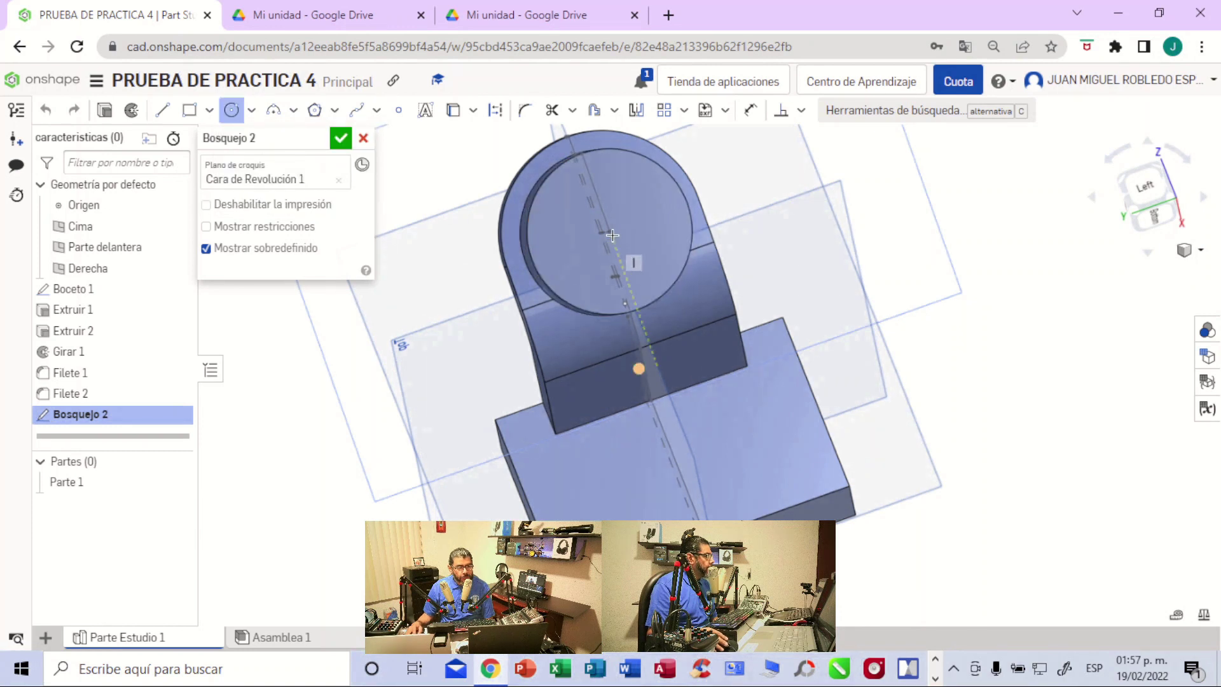
right_click_drag(962, 249, 958, 248)
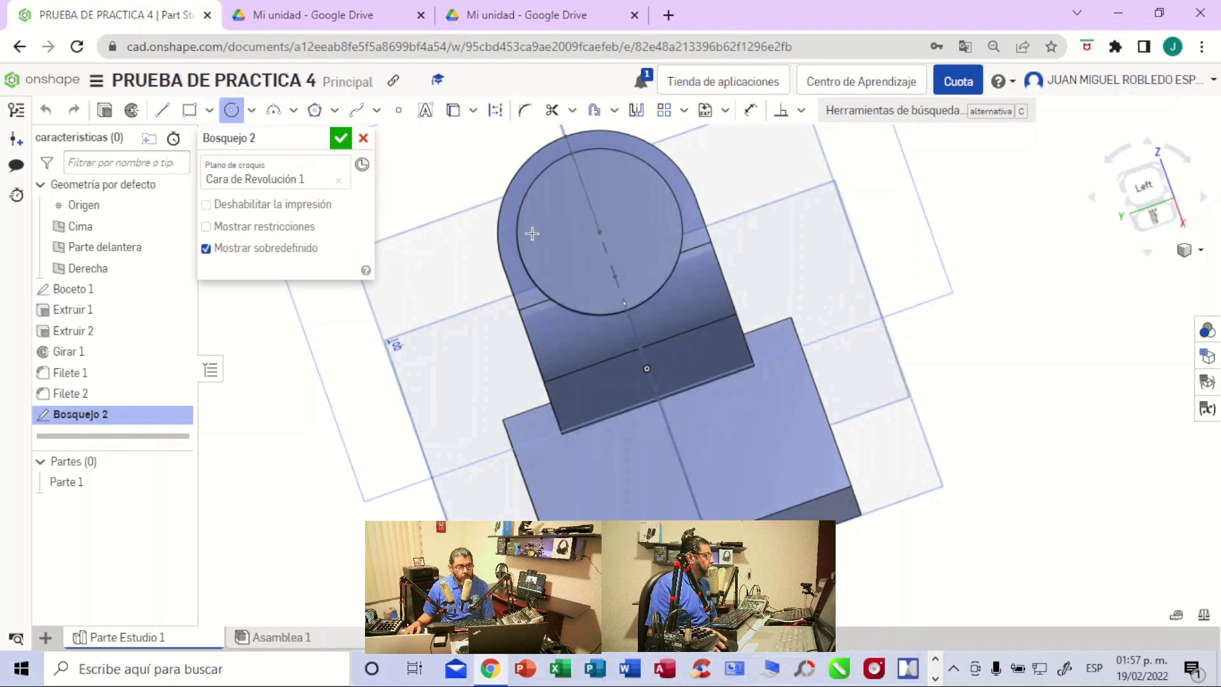
left_click(601, 232)
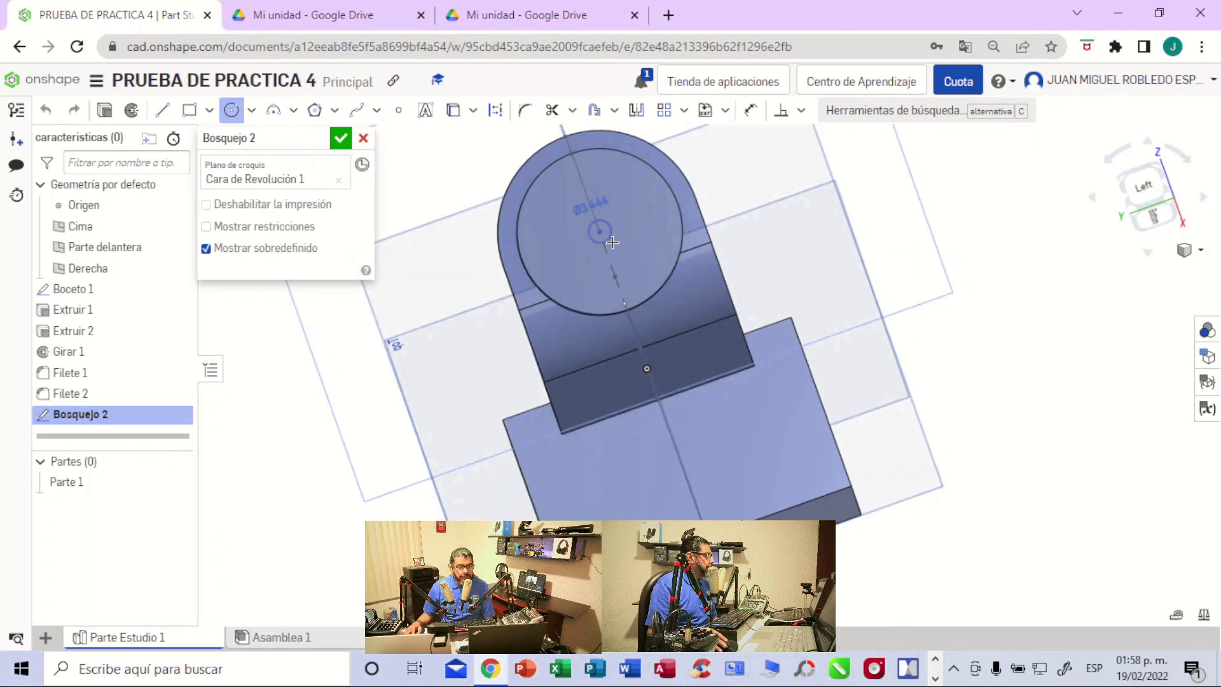
left_click(641, 266)
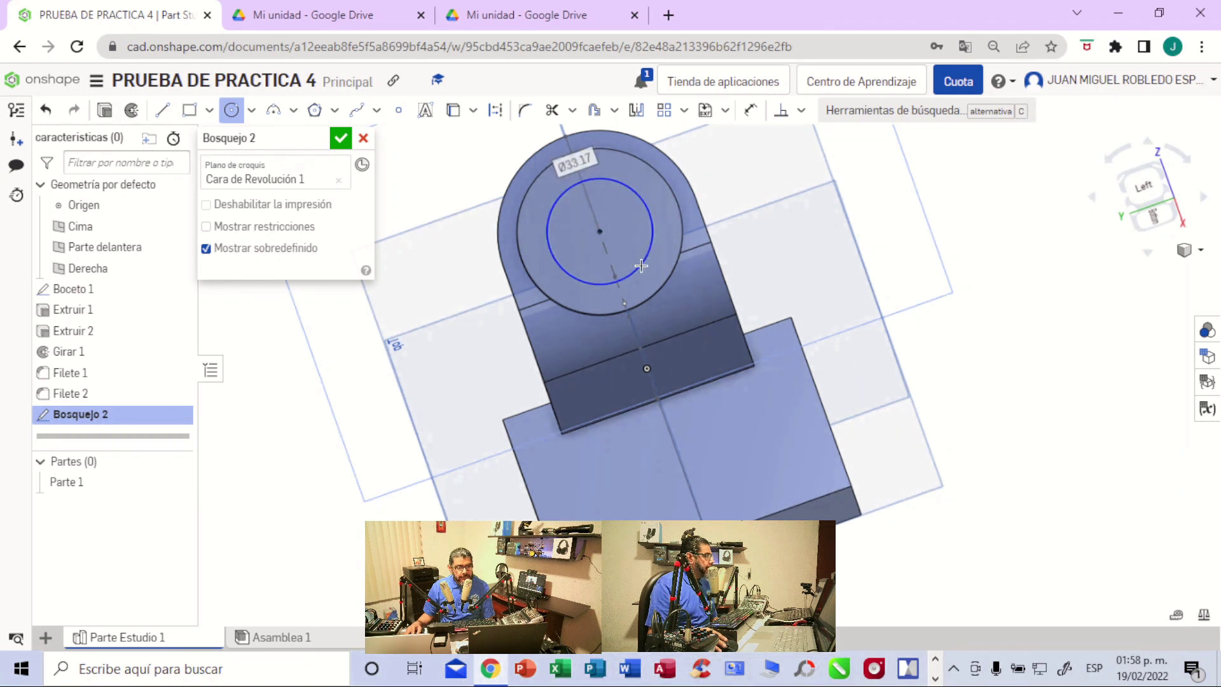
- Dimension the circle's diameter as 40 mm and finish the sketch
left_click(750, 110)
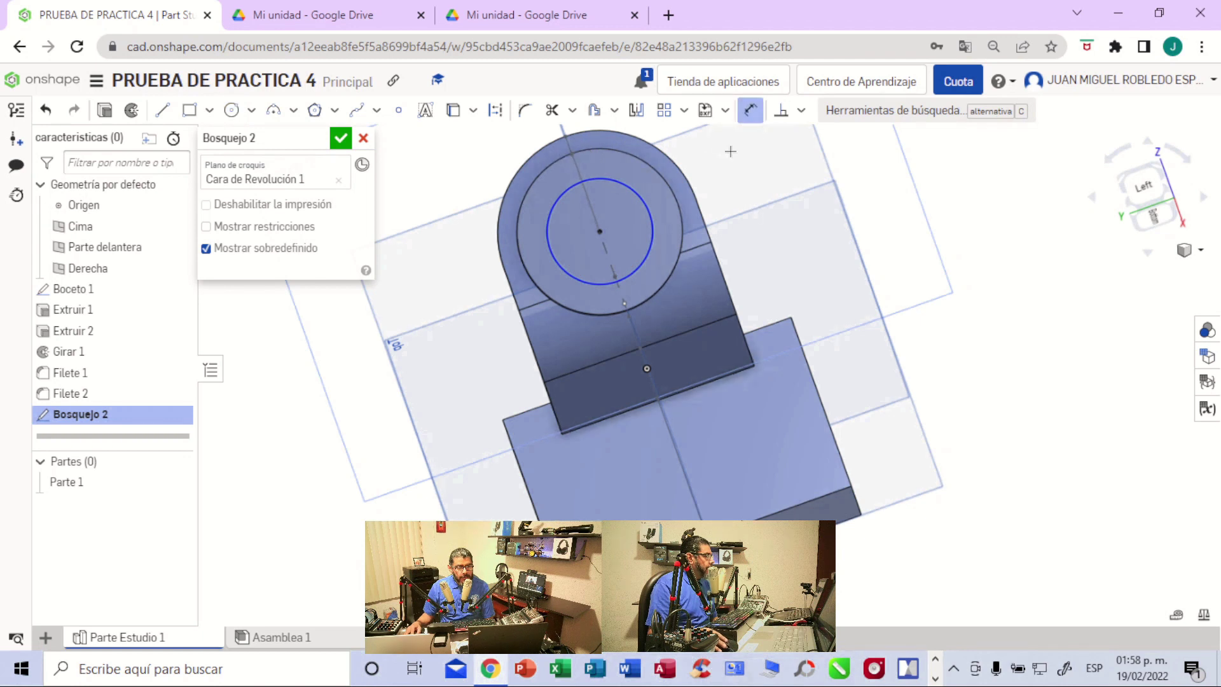
left_click(649, 207)
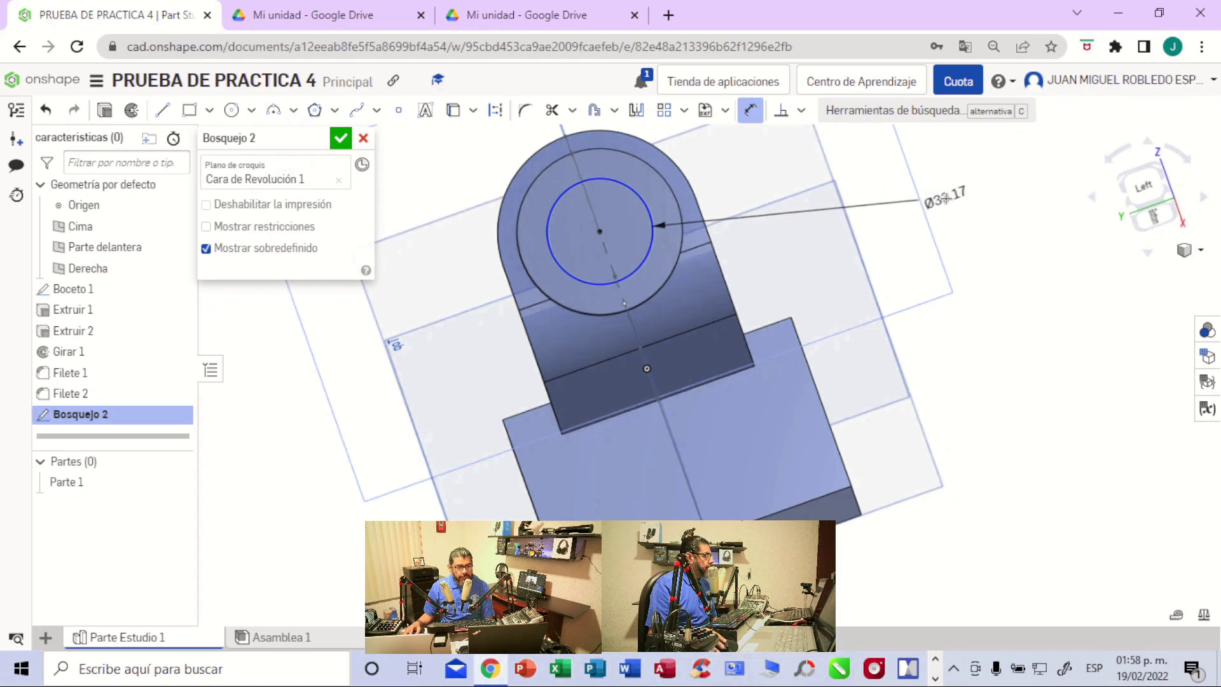
left_click(945, 199)
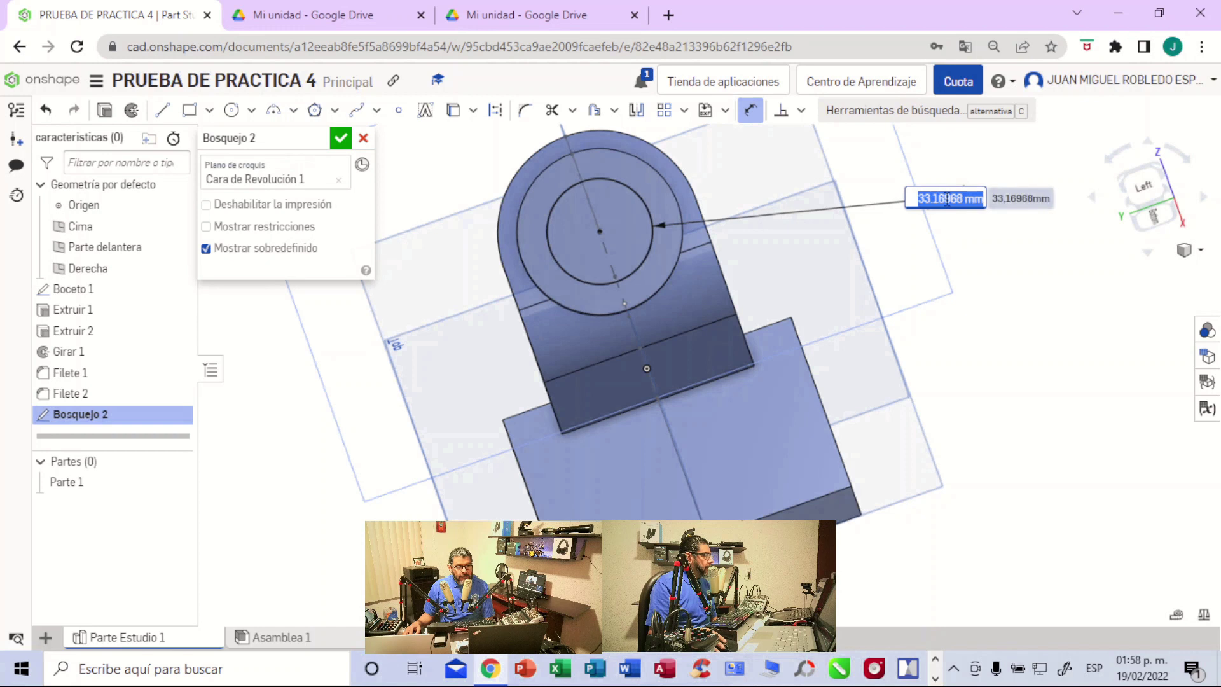
key("BackSpace")
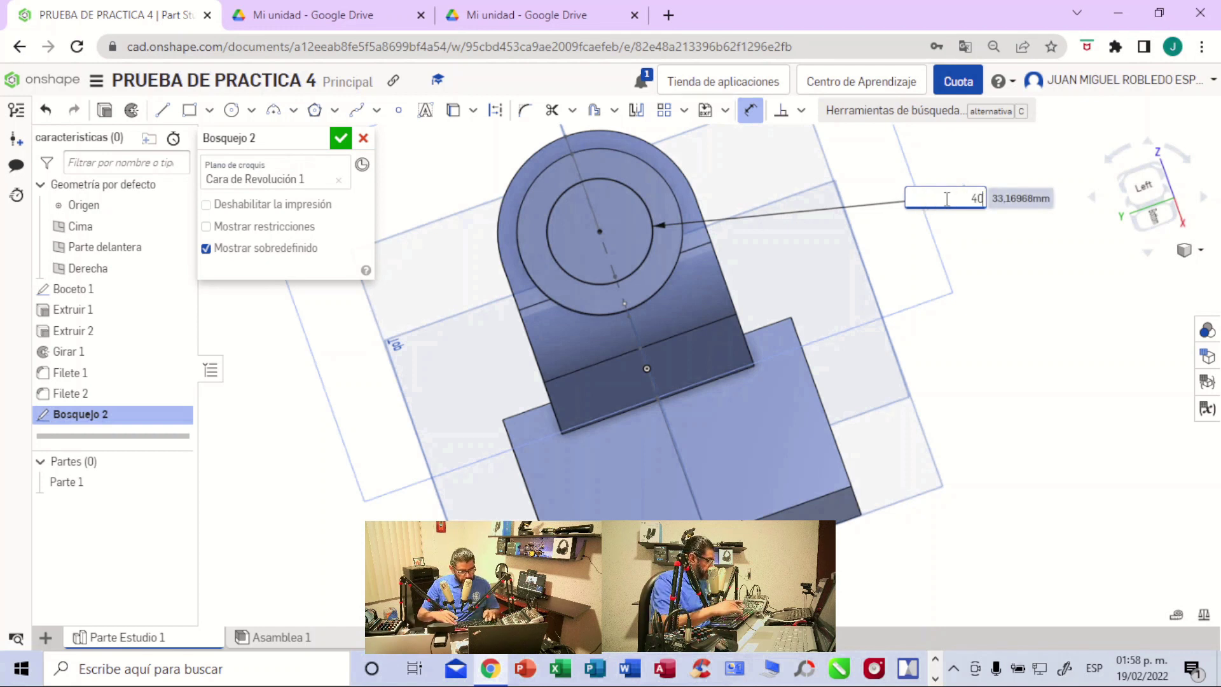
type("40")
key("Return")
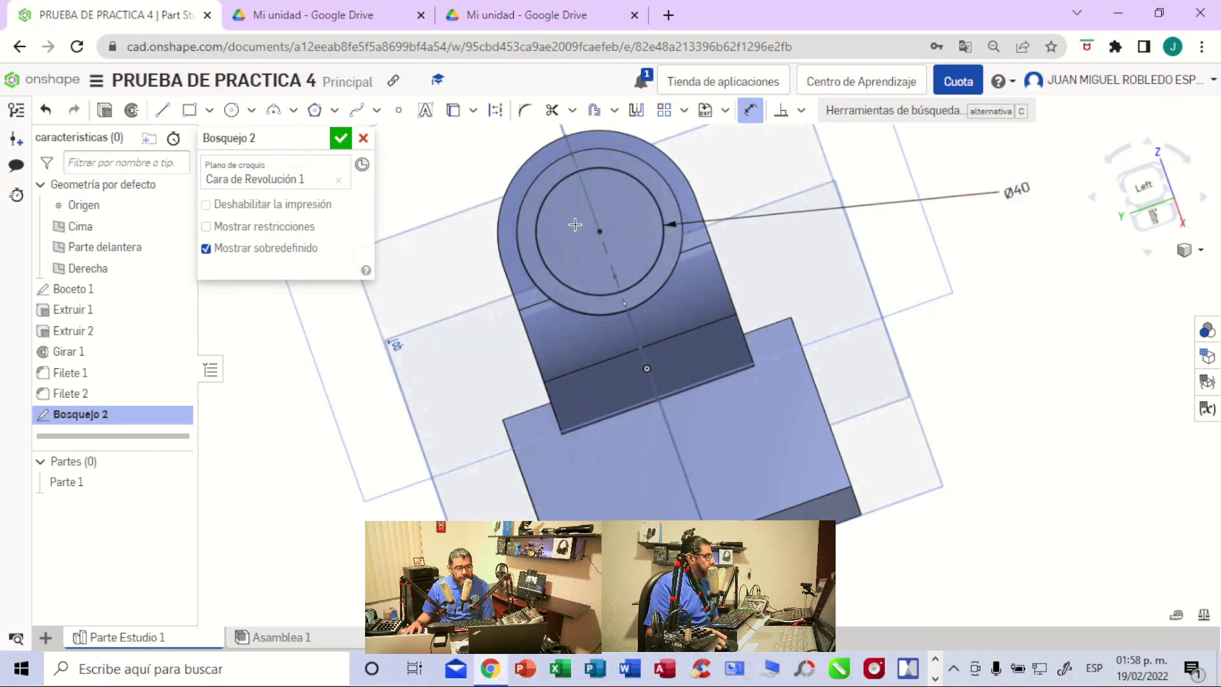
left_click(341, 138)
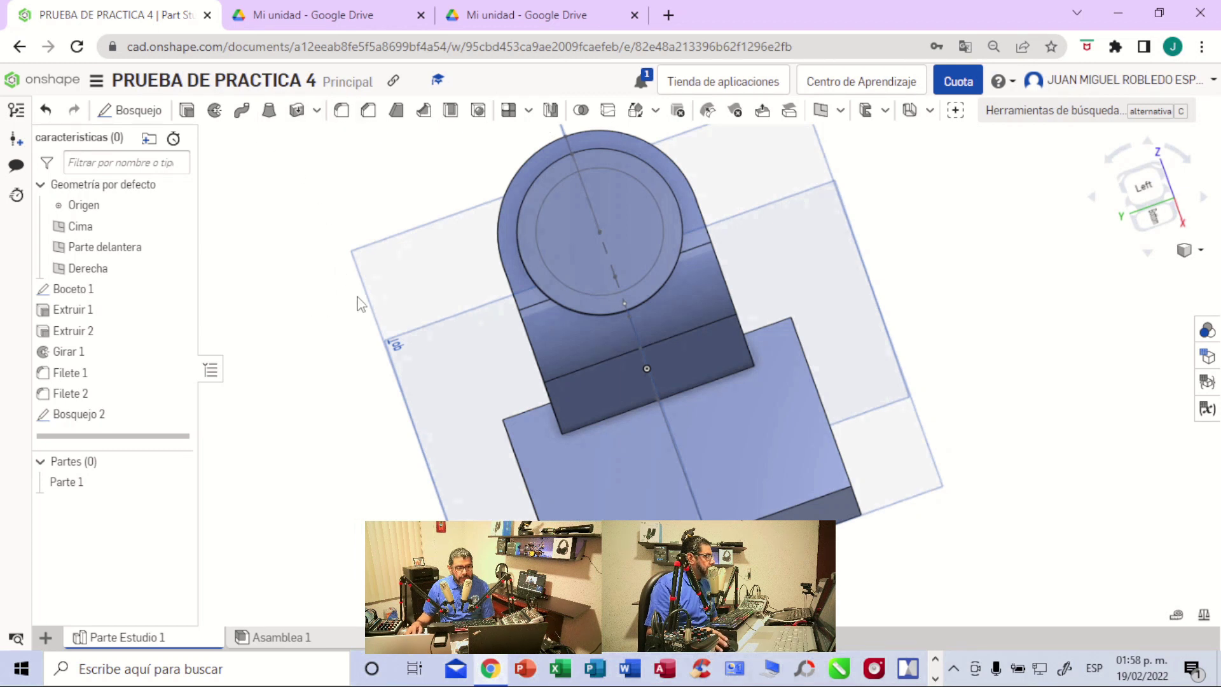
- Extrude the 40 mm circle as a removal through all to cut the hole through the boss and arm
left_click(622, 223)
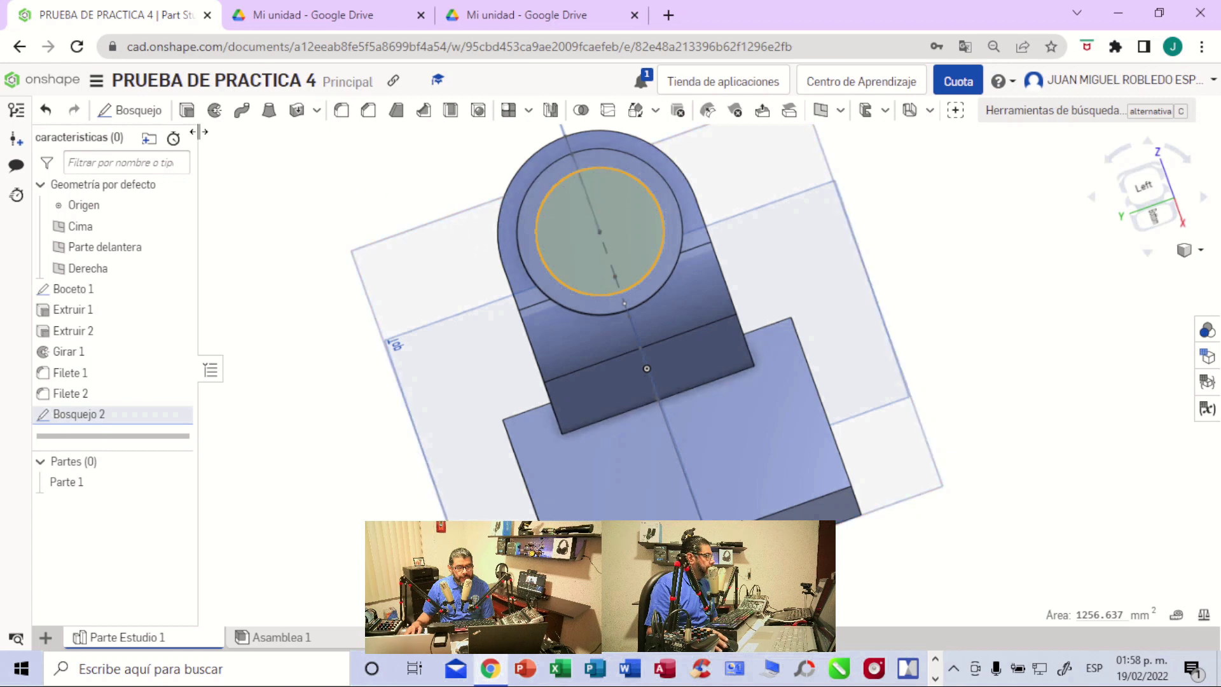
left_click(188, 114)
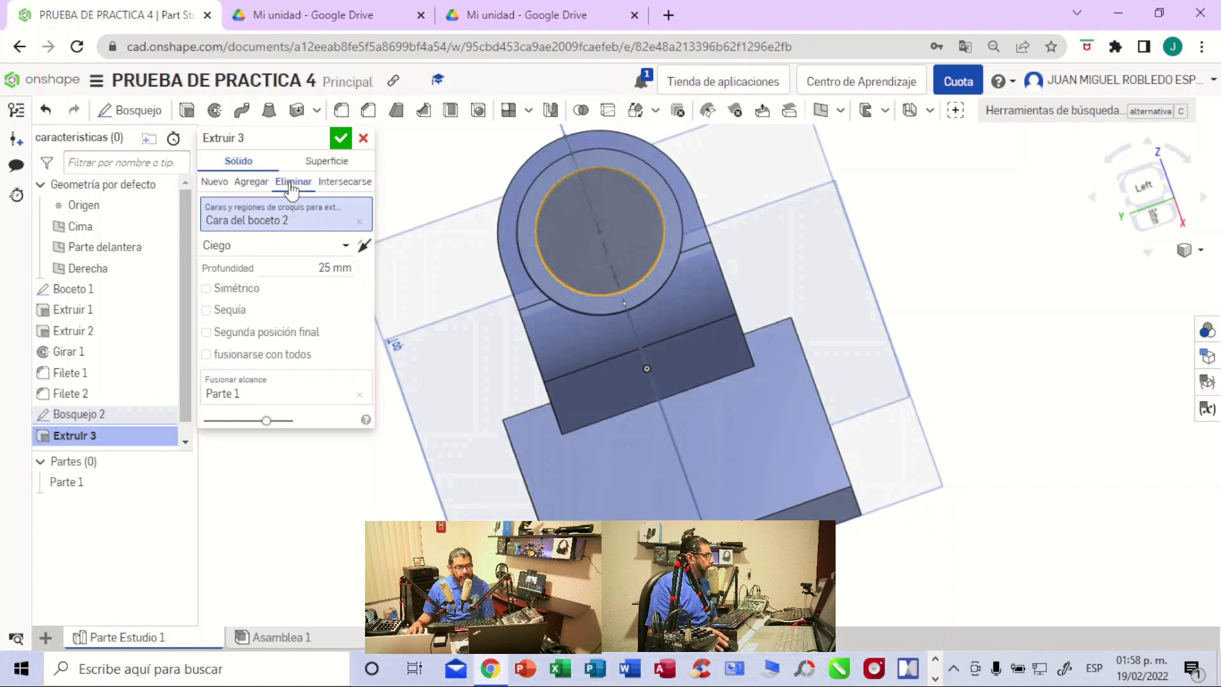
left_click(345, 245)
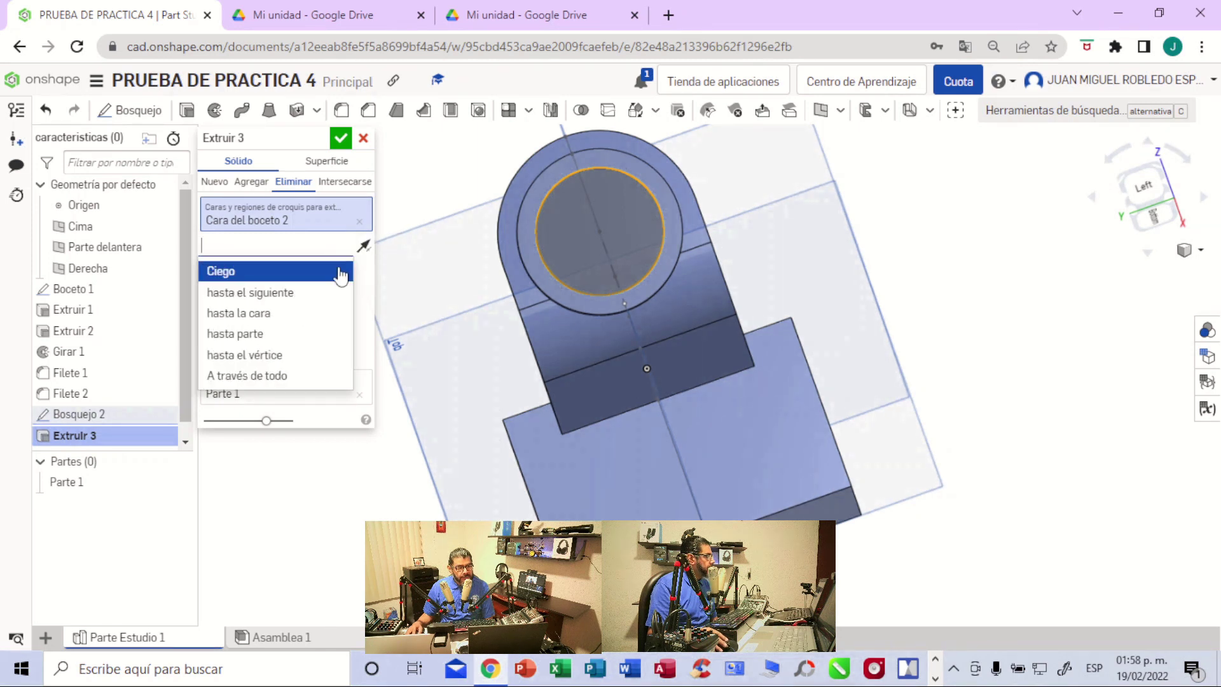
left_click(240, 377)
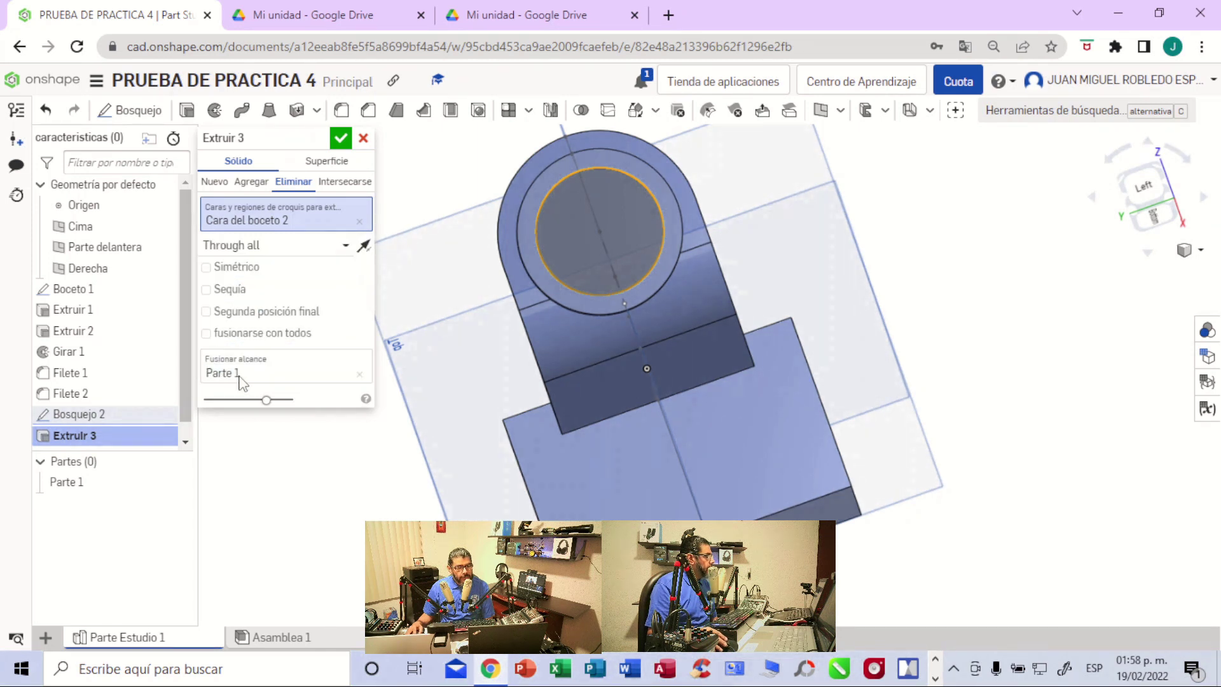
left_click(340, 138)
- Consult the practice drawing for the base holes and start a sketch on the base plate's large face opposite the arm
right_click_drag(913, 280, 864, 275)
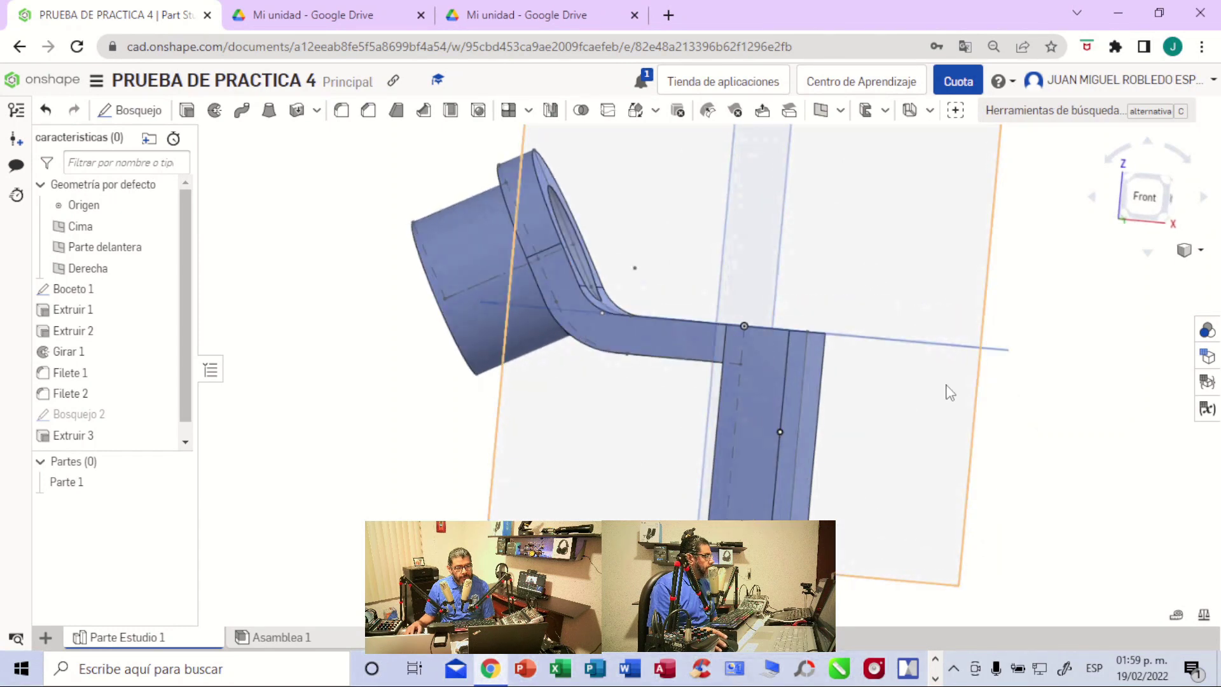
right_click_drag(1041, 372, 946, 358)
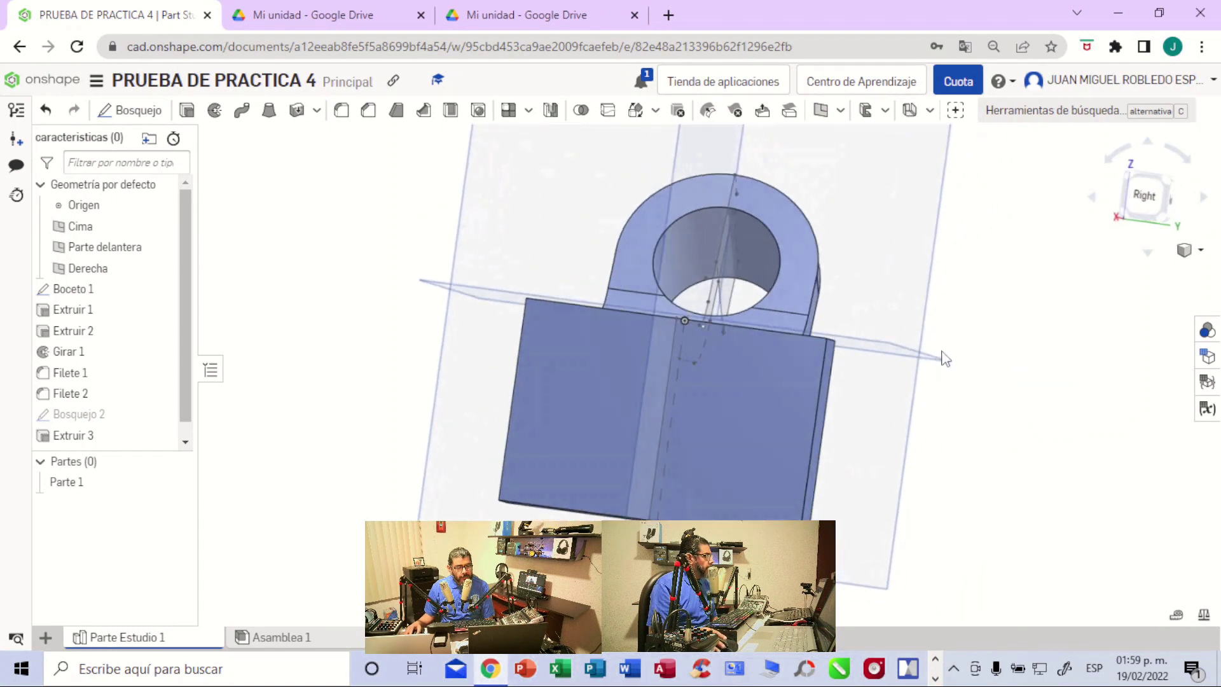
left_click(1150, 197)
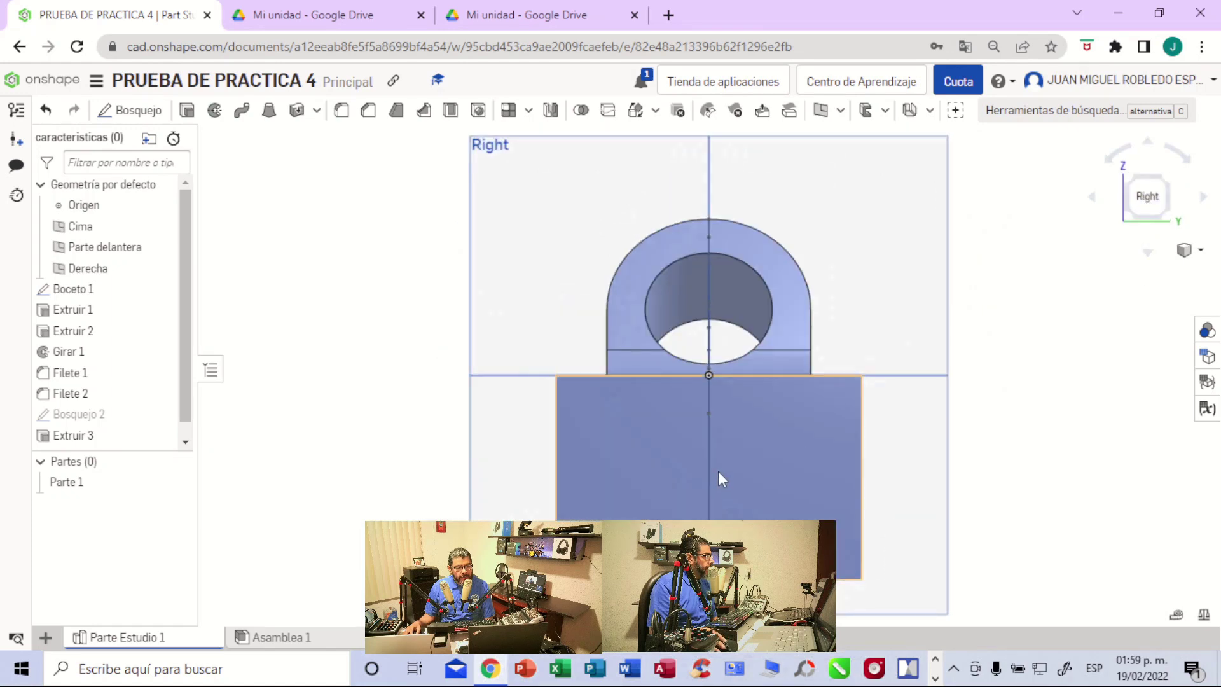
left_click(561, 18)
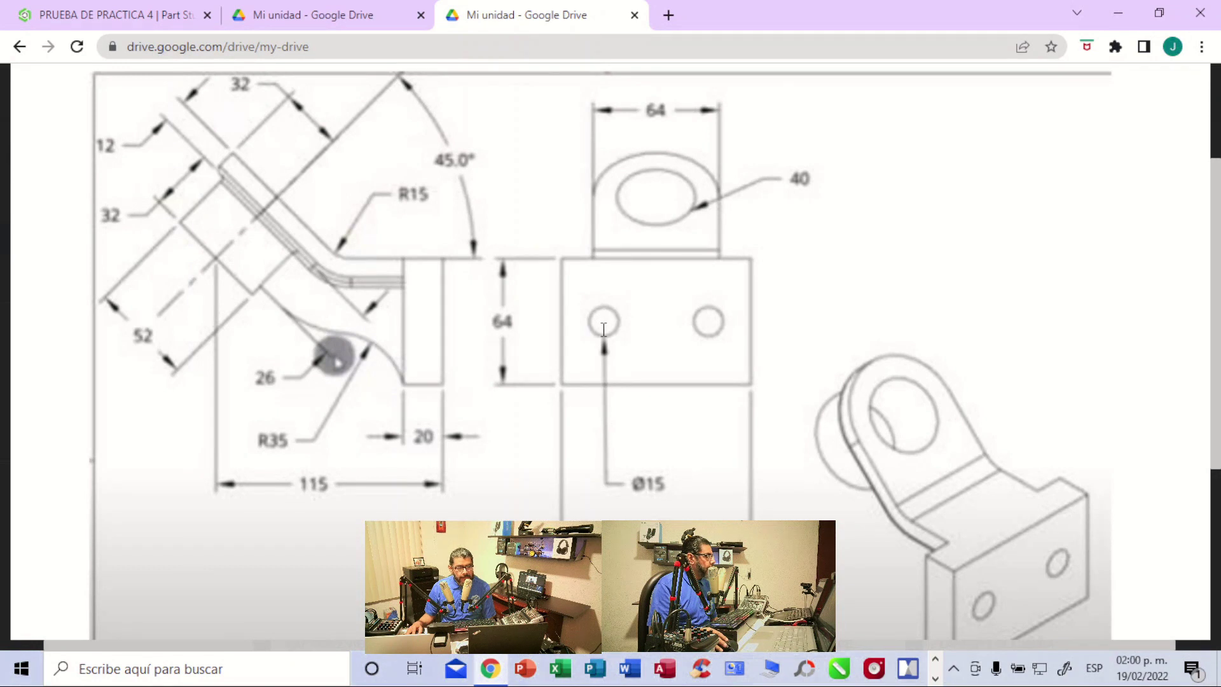
left_click(169, 17)
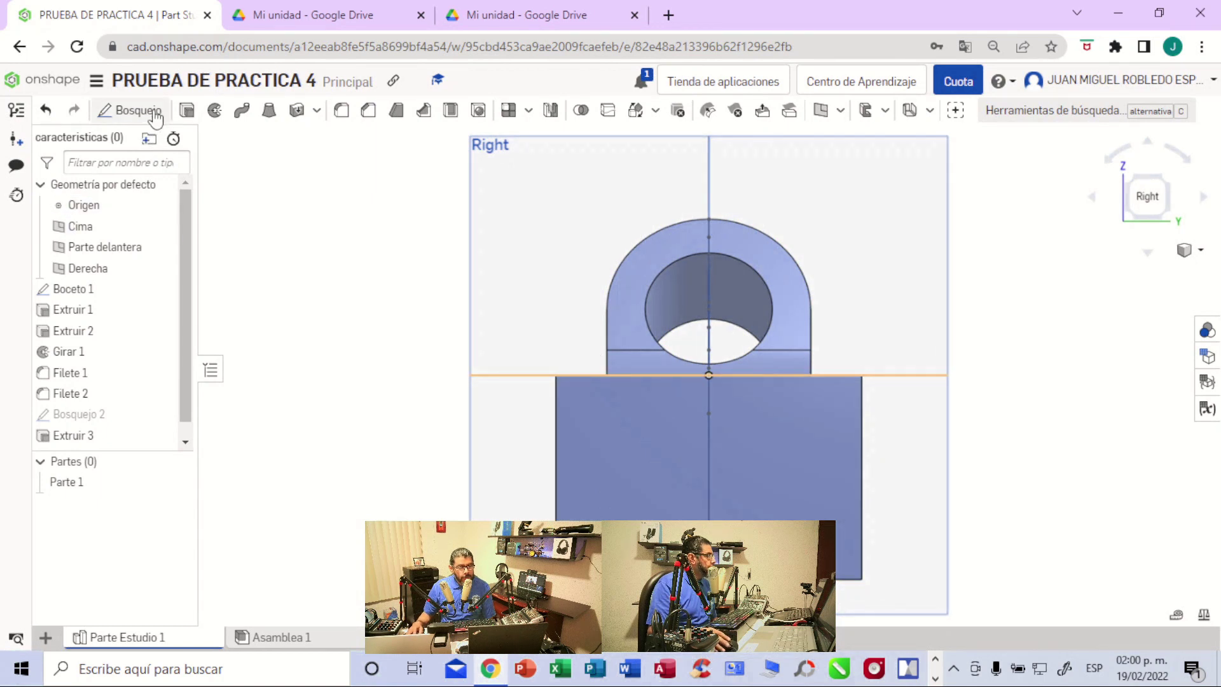
left_click(641, 502)
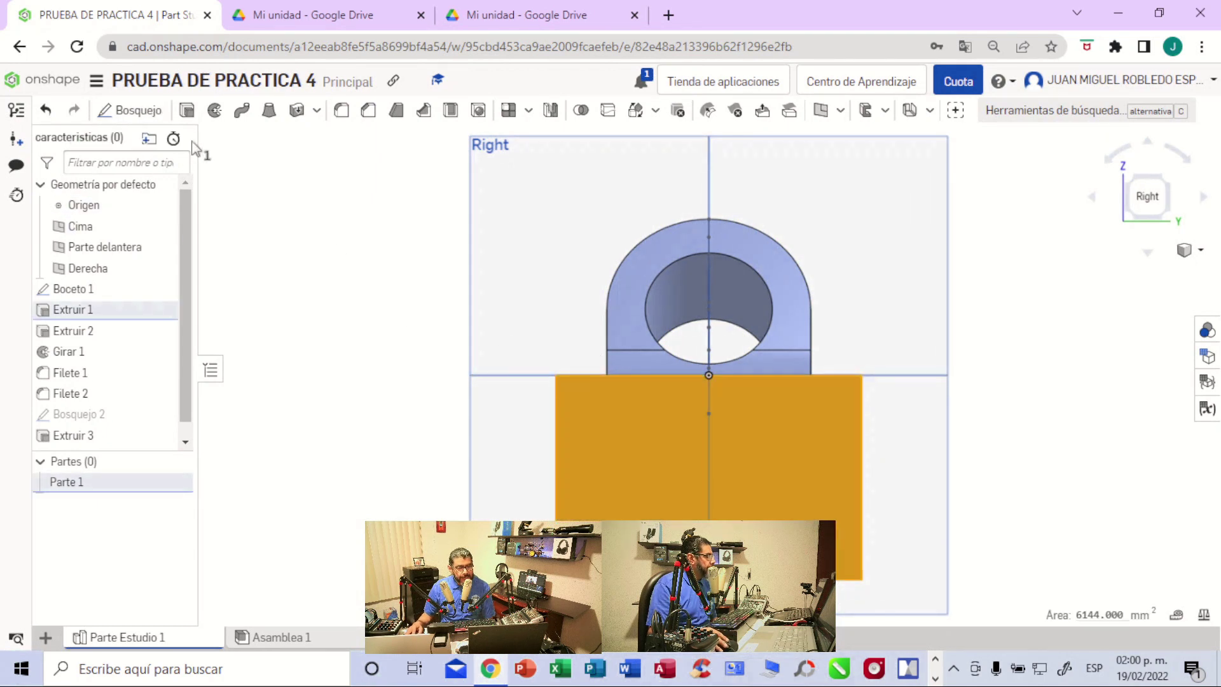
left_click(151, 112)
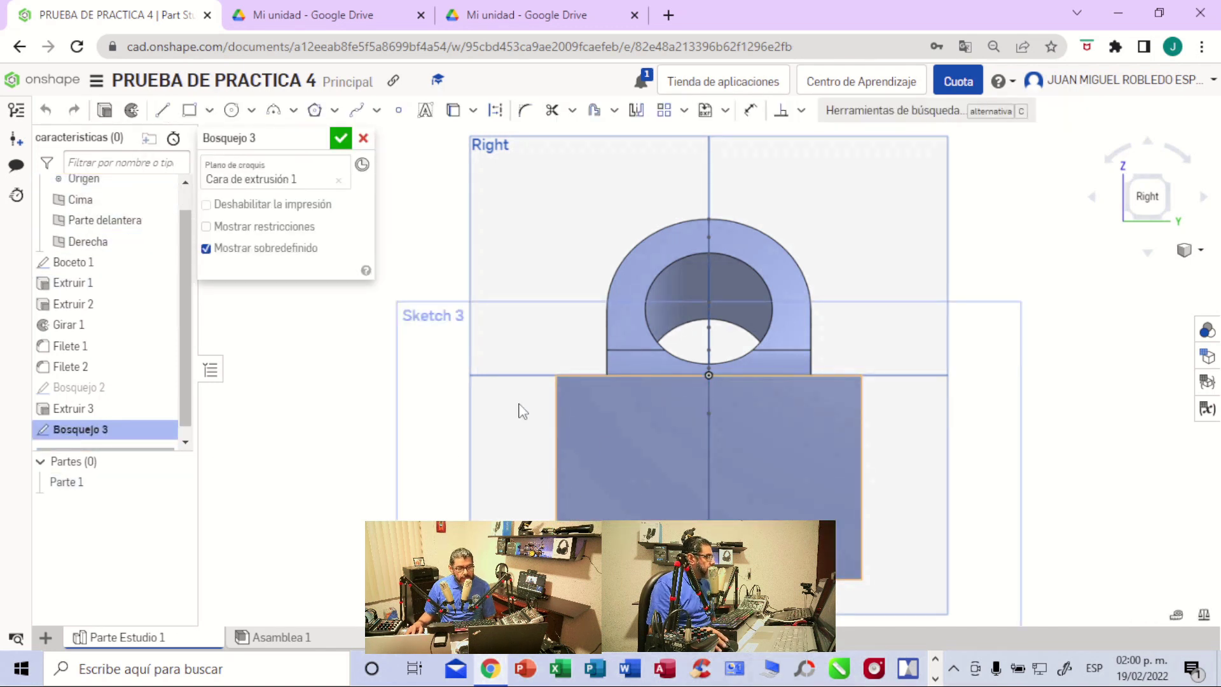
- Sketch two centre-point circles side by side on the base plate's face, about 21 mm and 23 mm in diameter
left_click(252, 112)
left_click(252, 145)
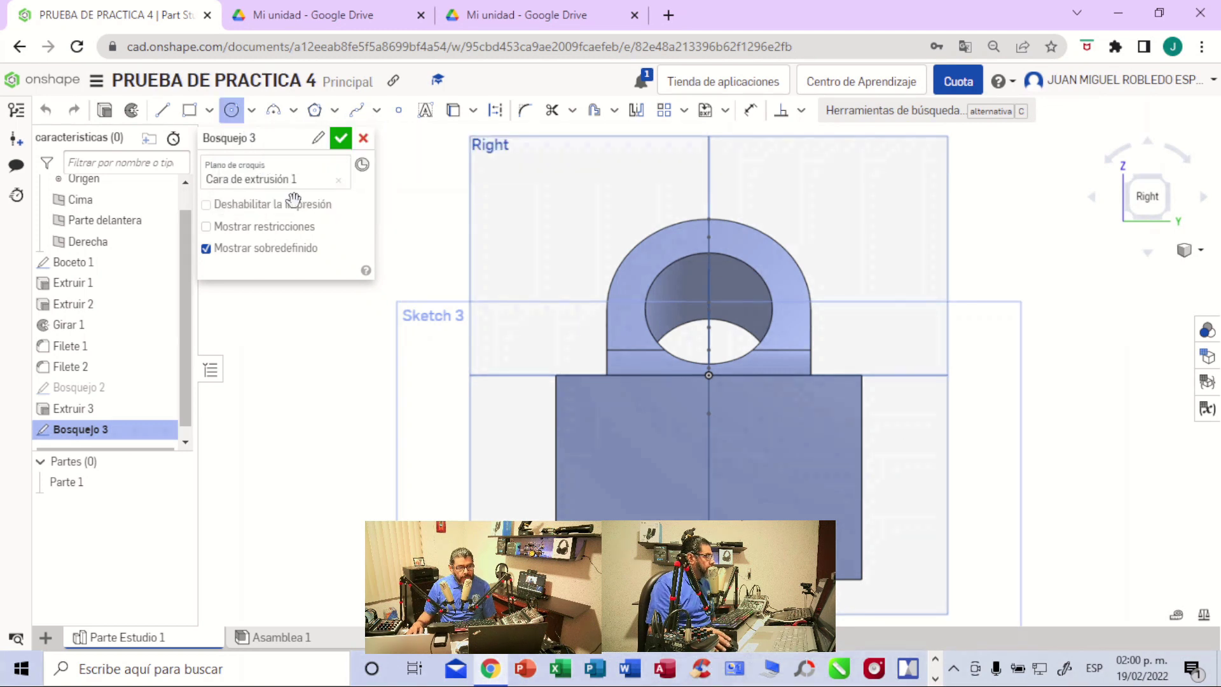
left_click(608, 488)
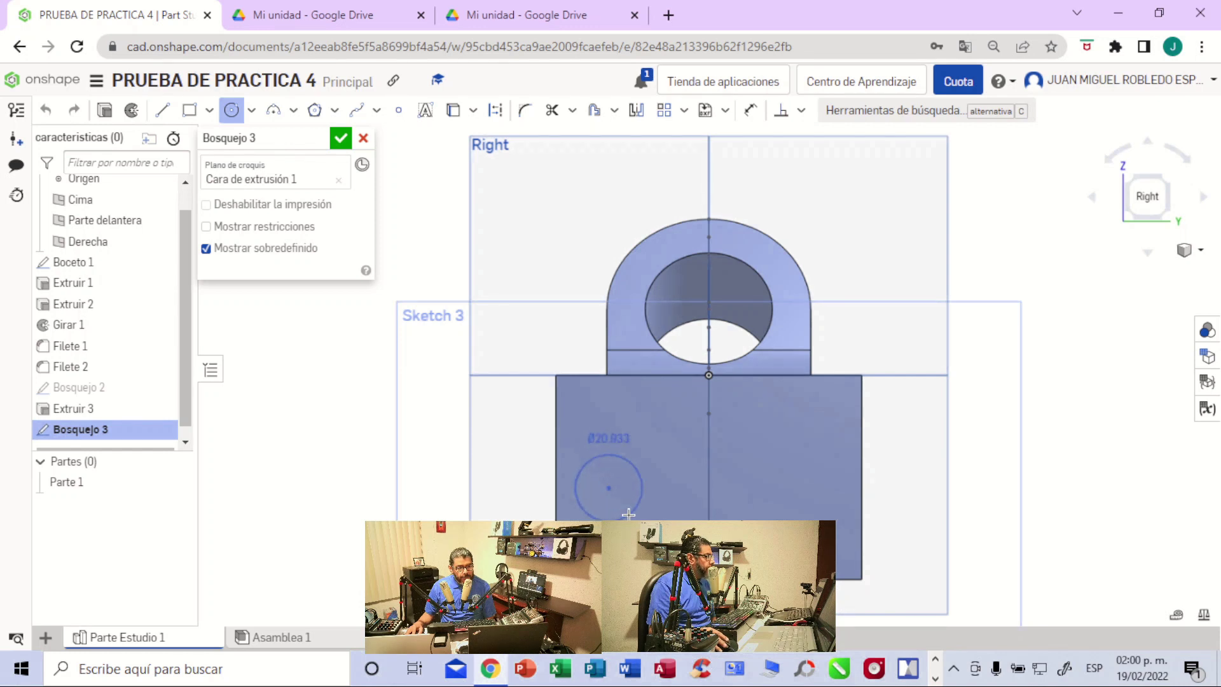
left_click(628, 514)
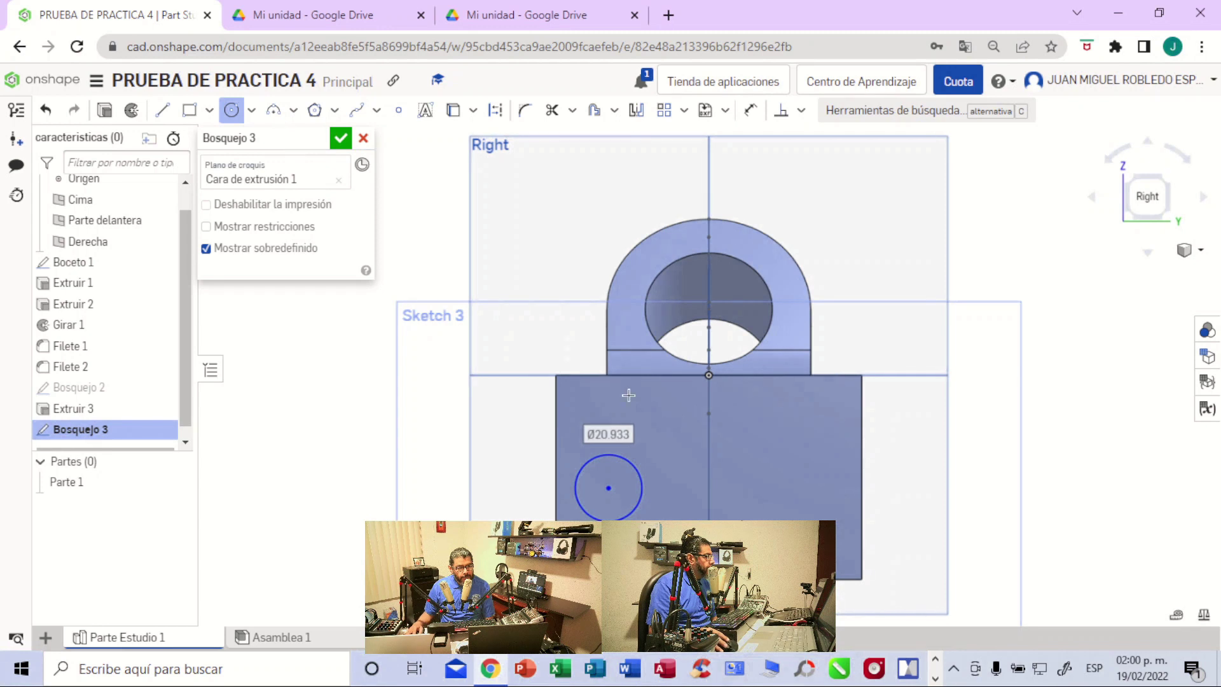
left_click(783, 484)
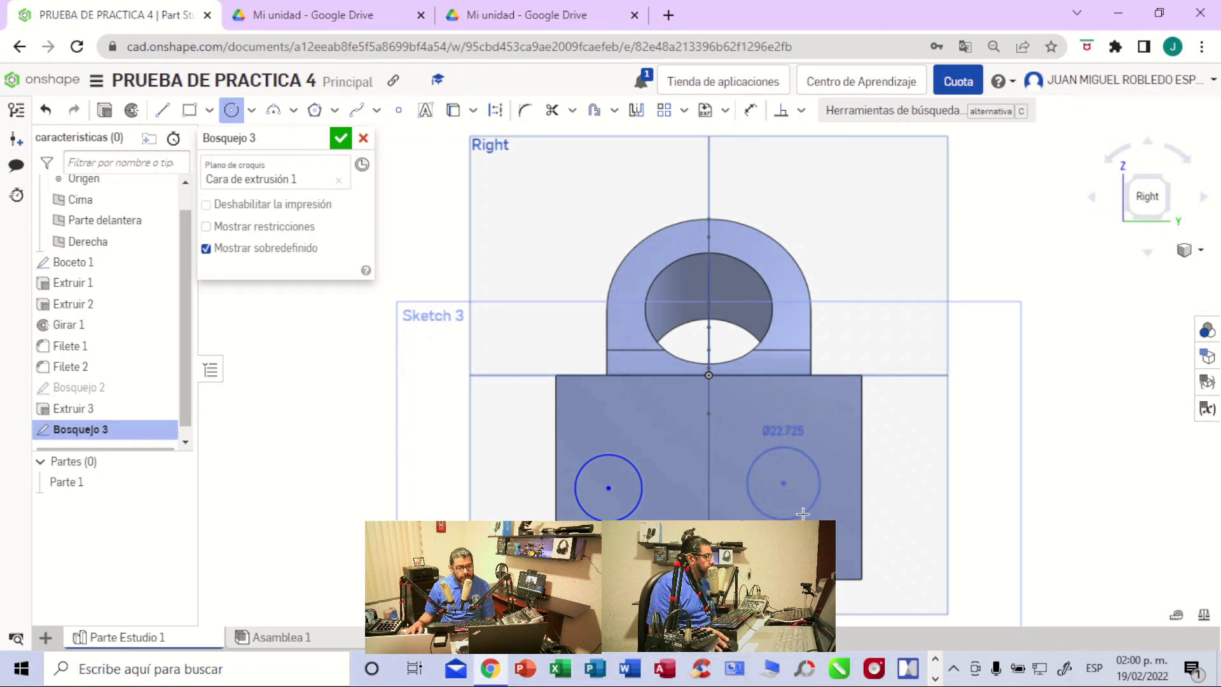
left_click(803, 514)
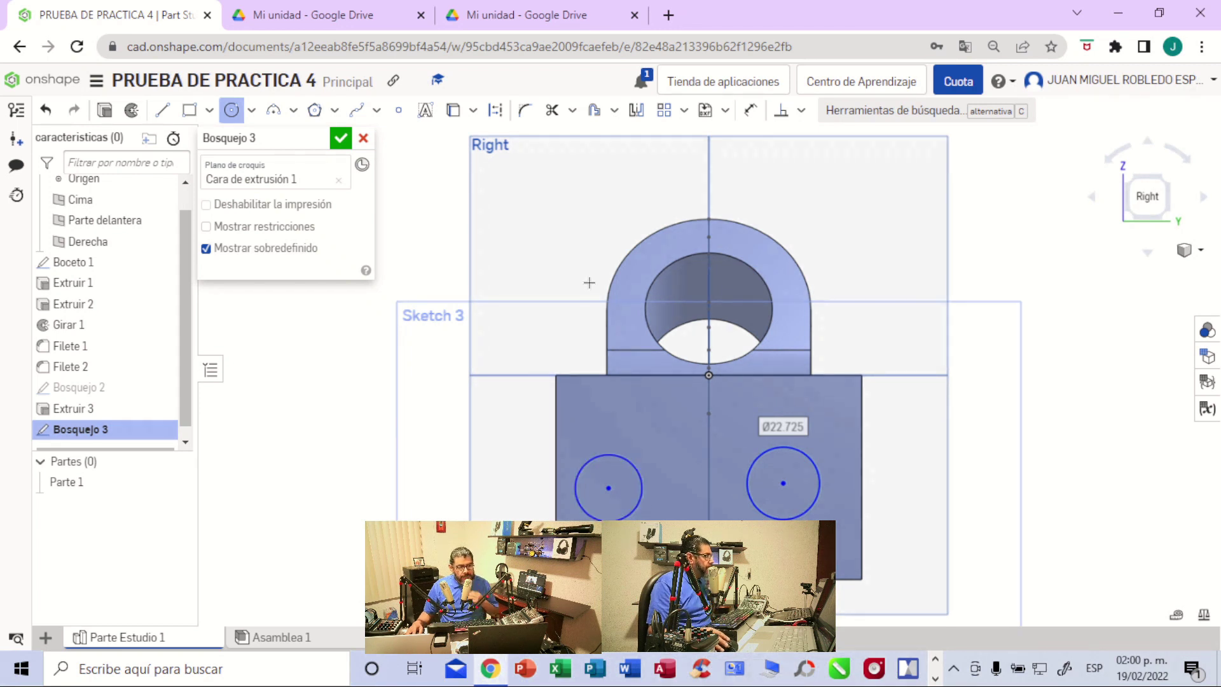
- Consult the practice drawing, and dimension the left circle's centre 32 mm from the base's lower edge and also from its left edge
left_click(502, 23)
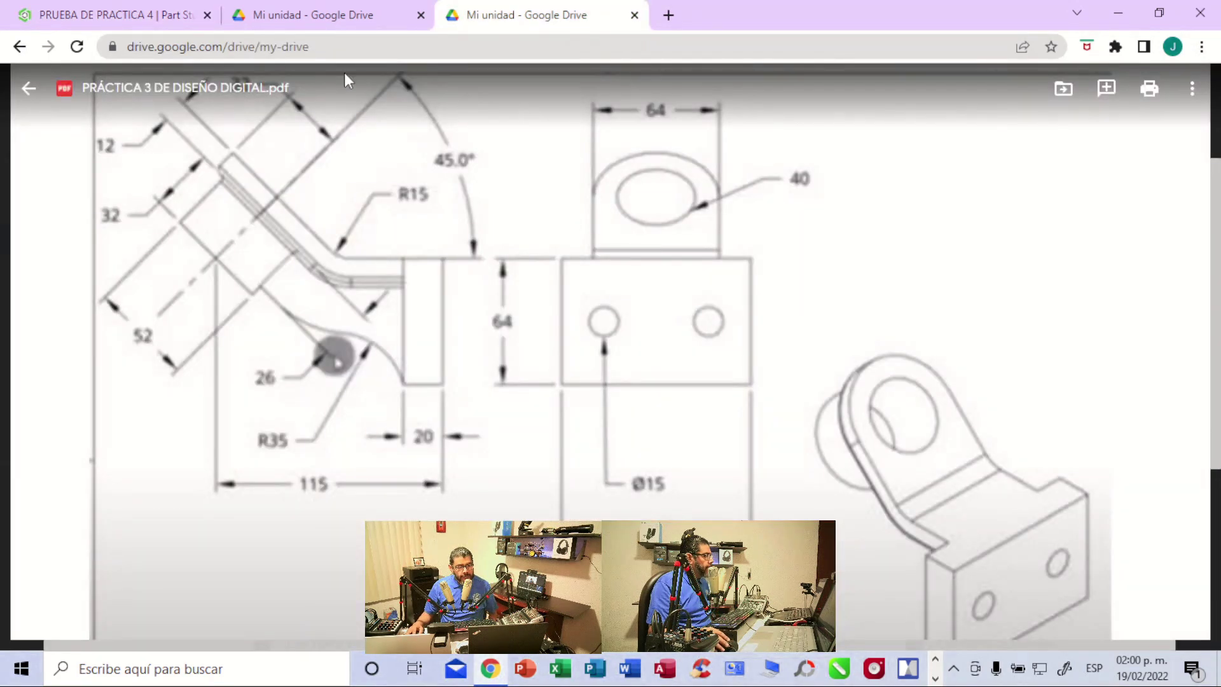
left_click(175, 19)
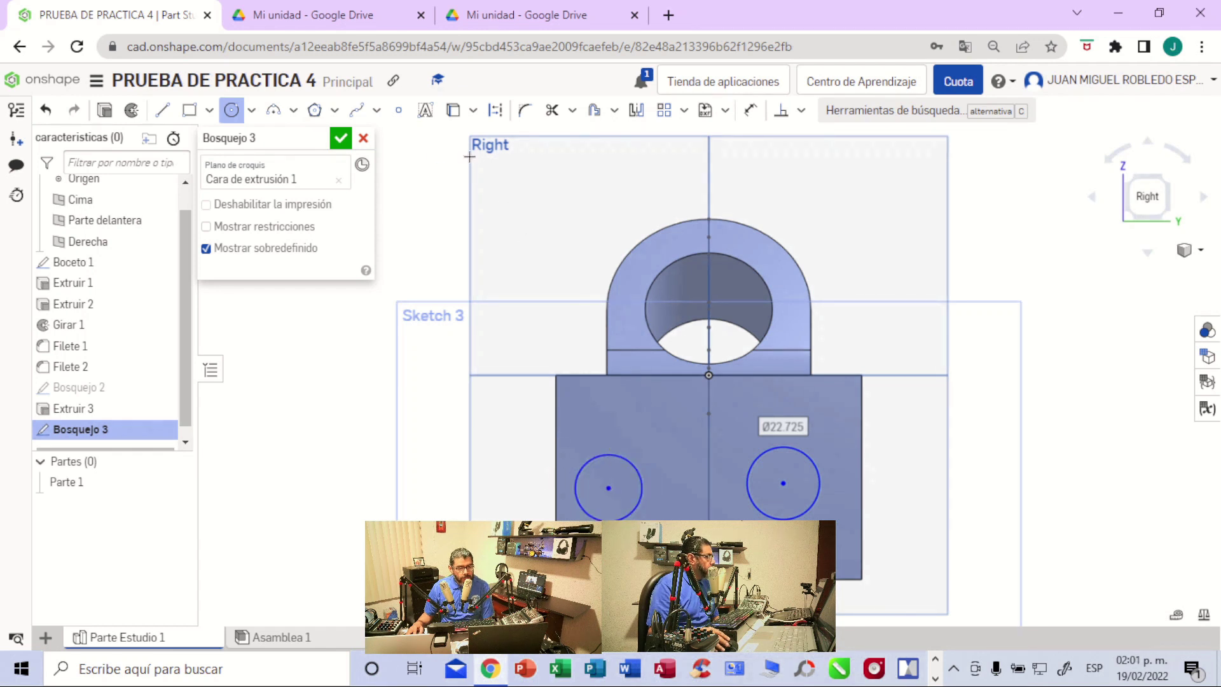
left_click(749, 118)
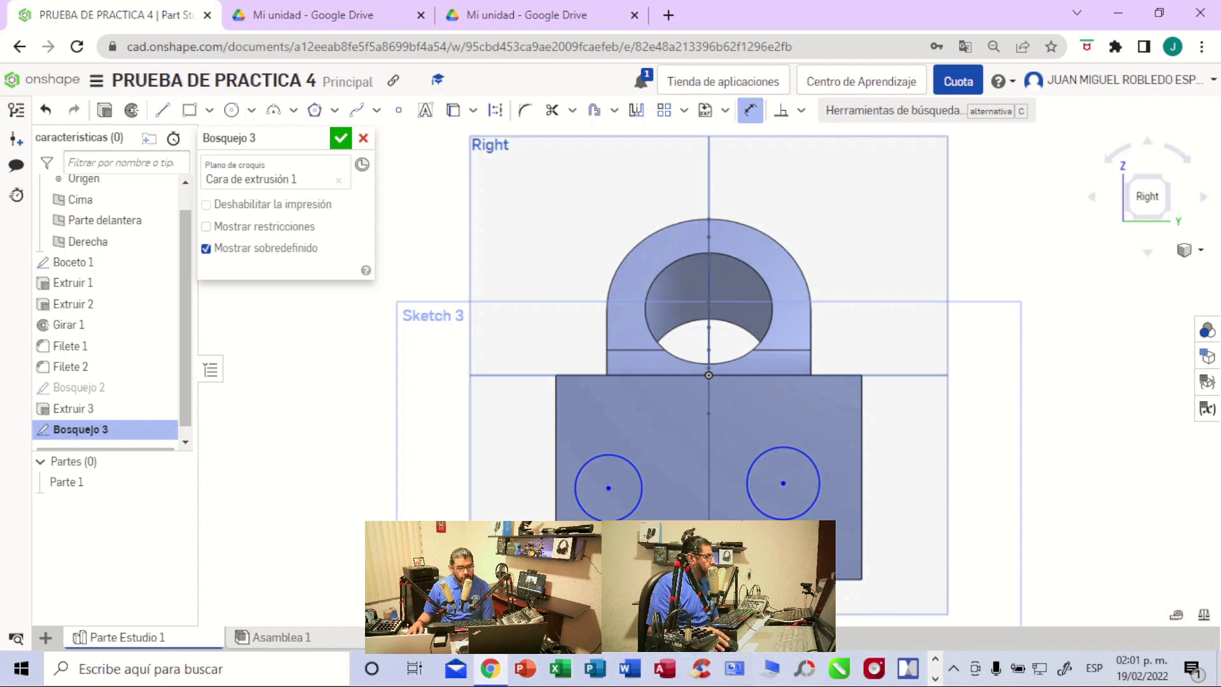
left_click(605, 487)
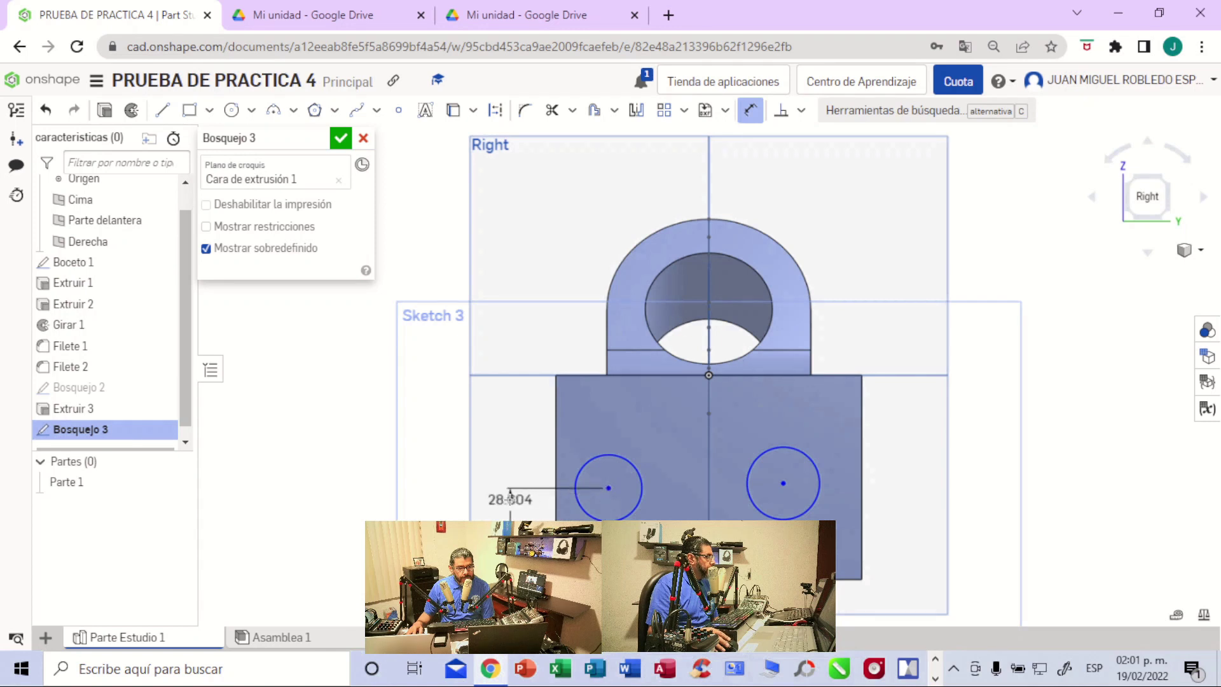
left_click(502, 524)
type("3")
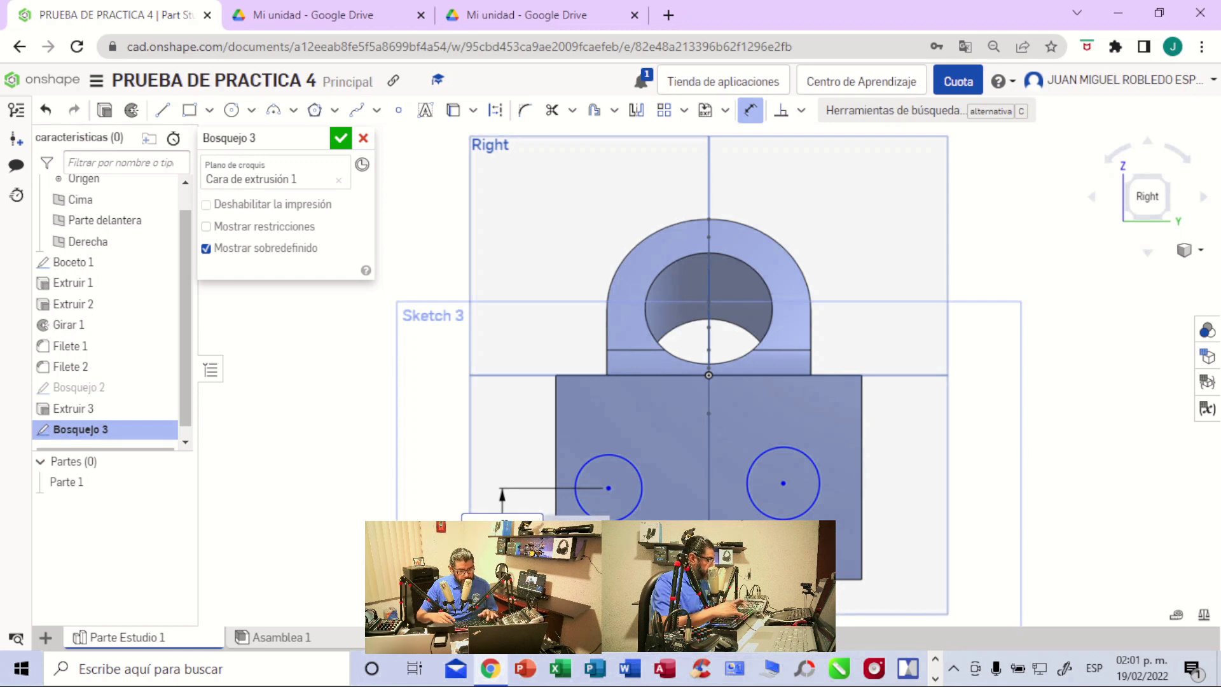
type("2")
key("Return")
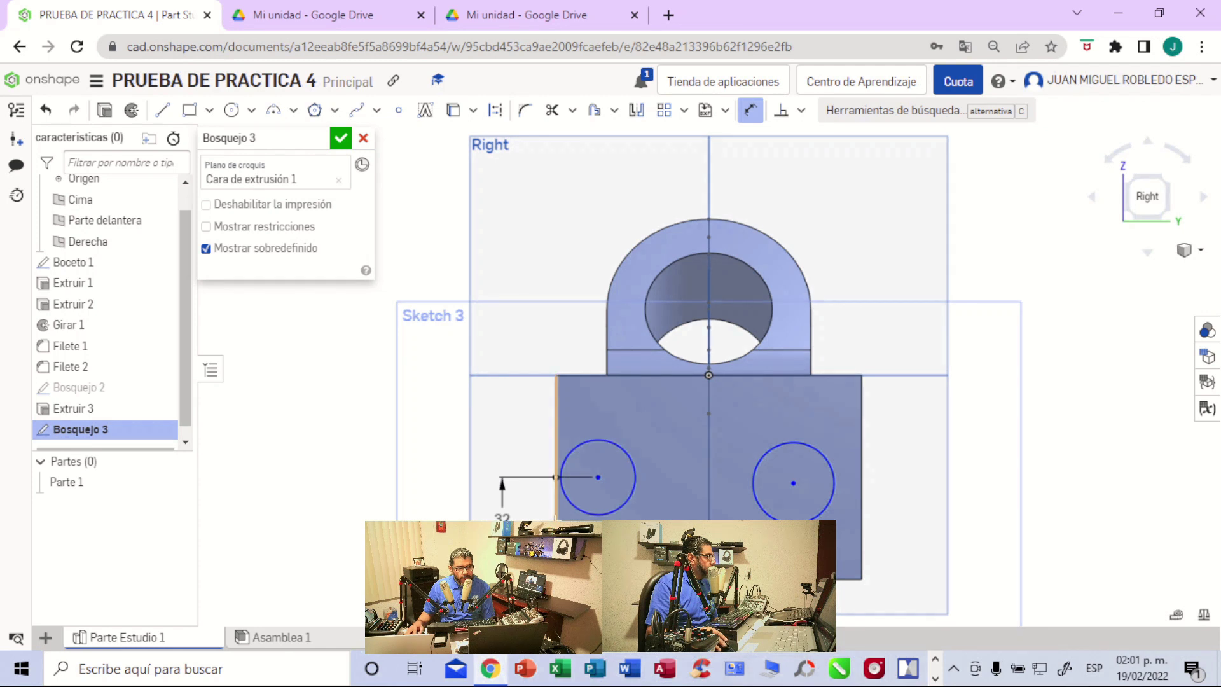
left_click(597, 478)
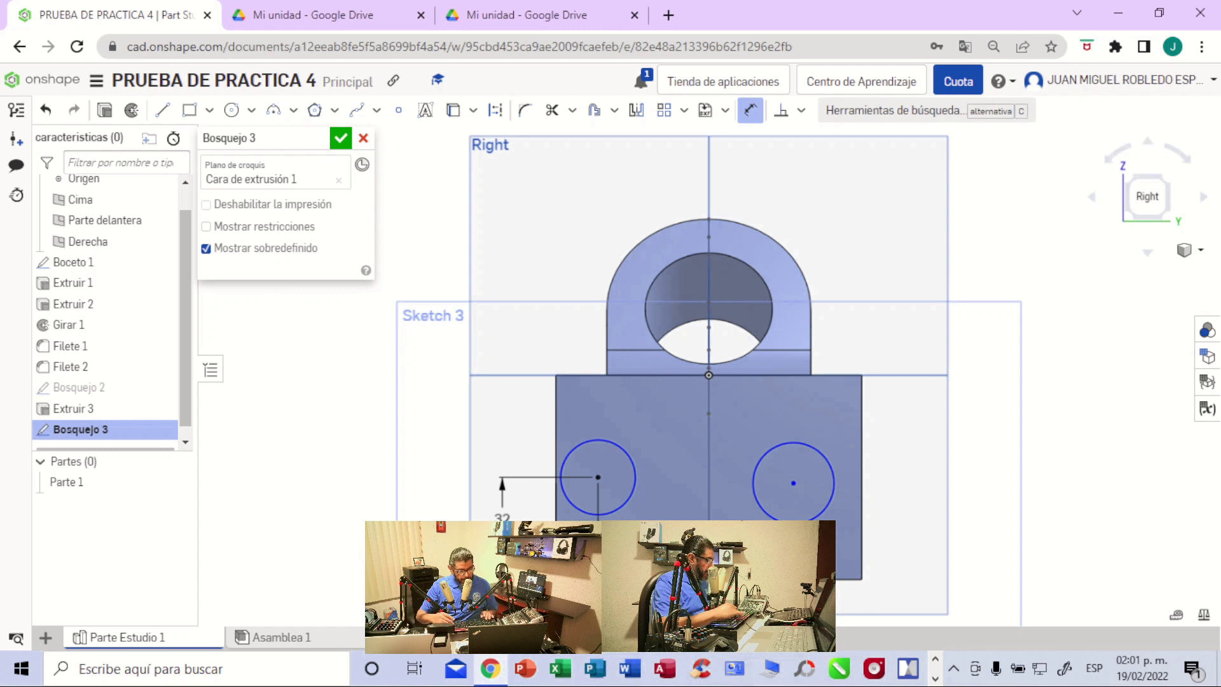
key("Return")
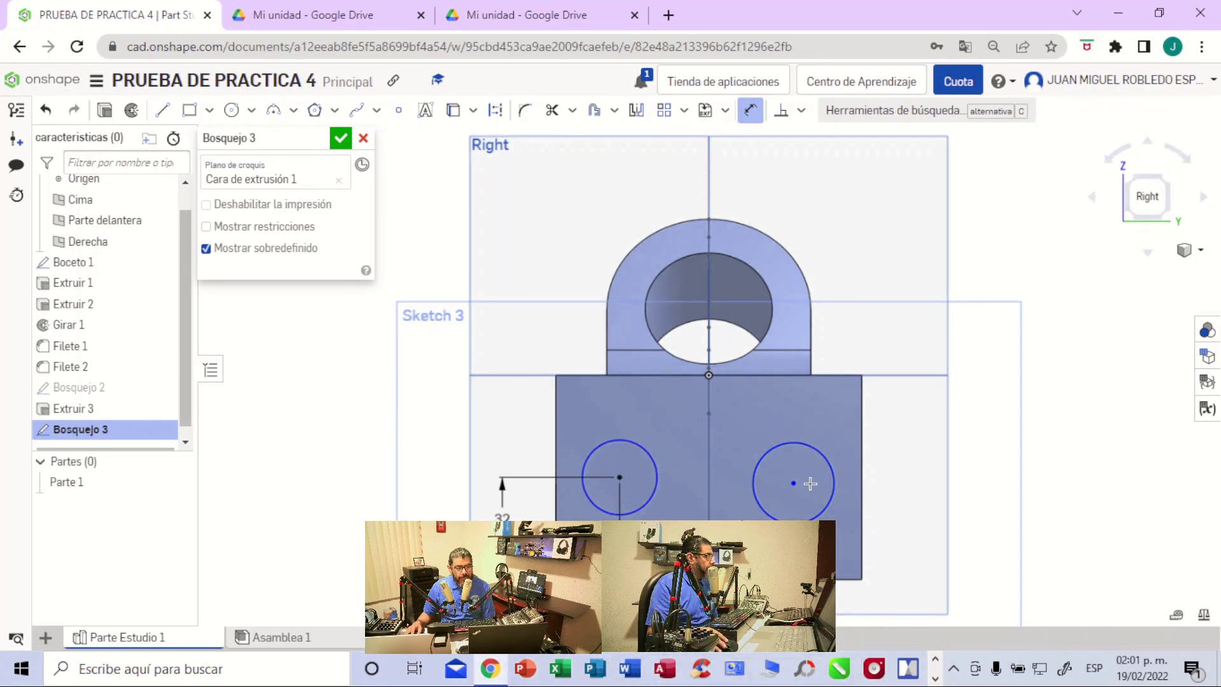
- Dimension the right circle's centre 32 mm above the base's lower edge
left_click(793, 578)
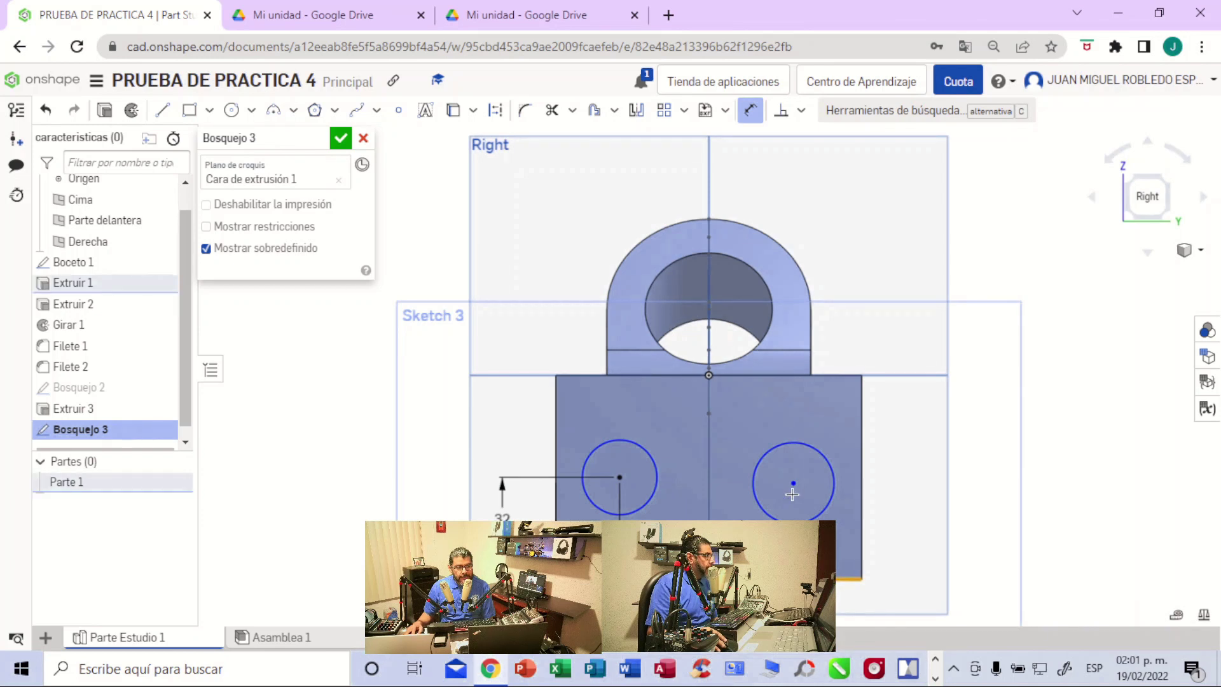
left_click(794, 484)
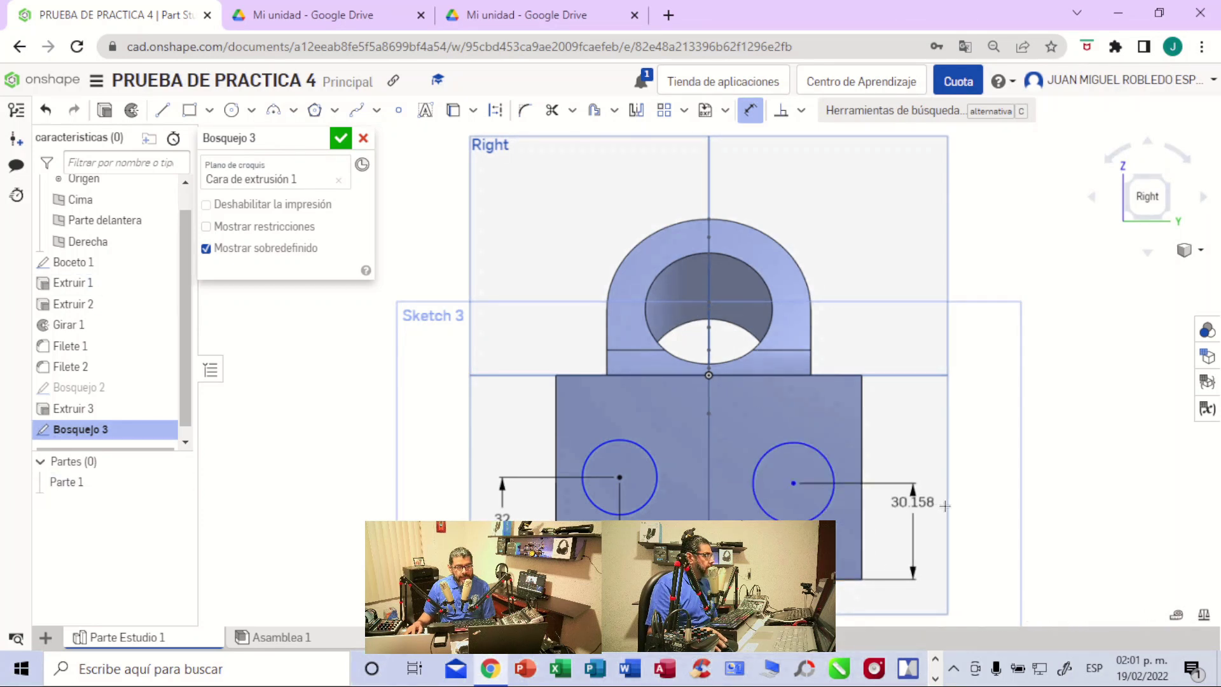
left_click(950, 524)
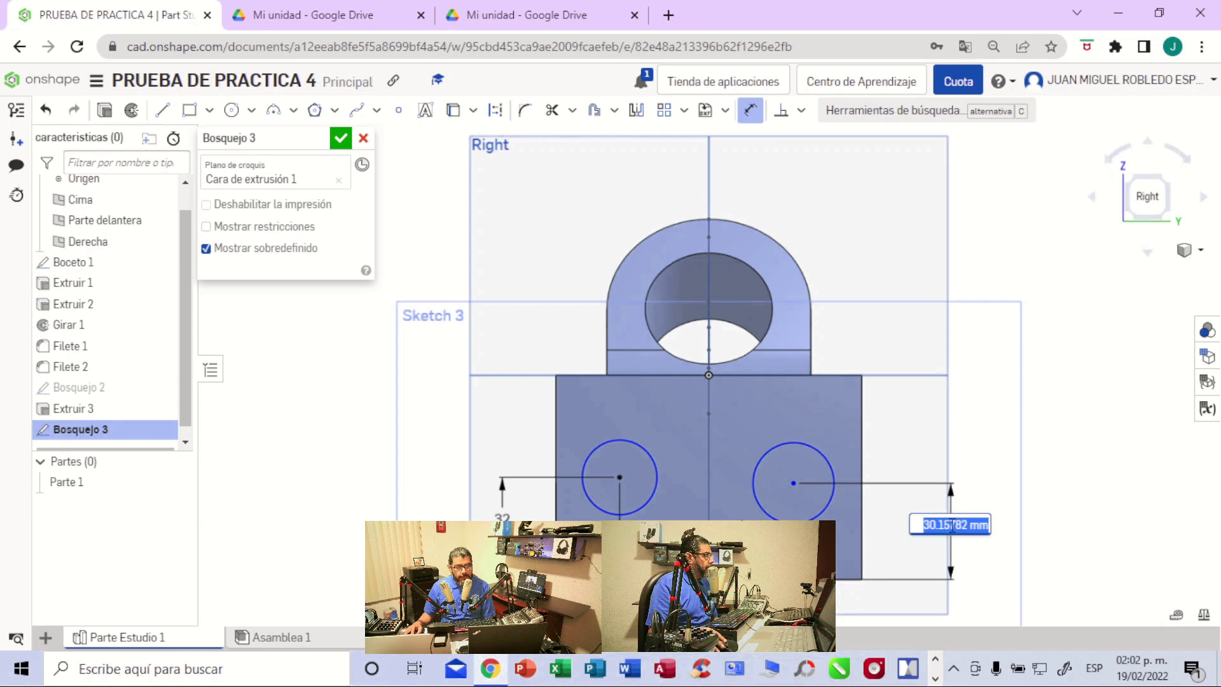
key("BackSpace")
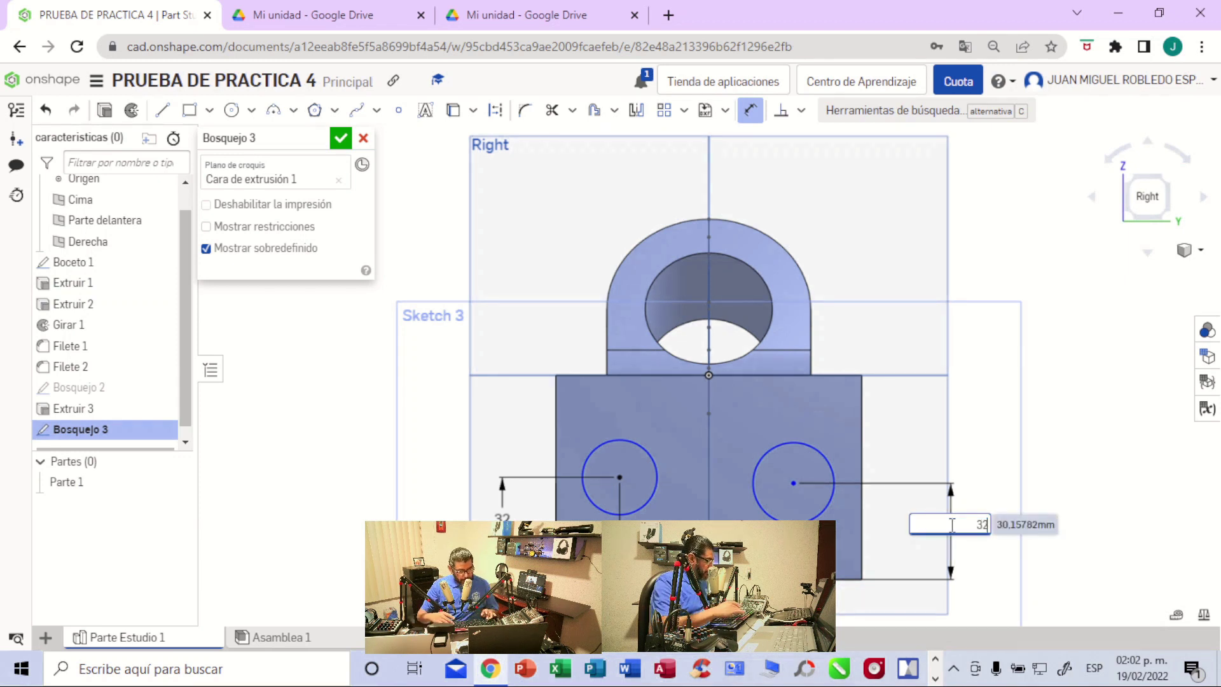
type("32")
key("Return")
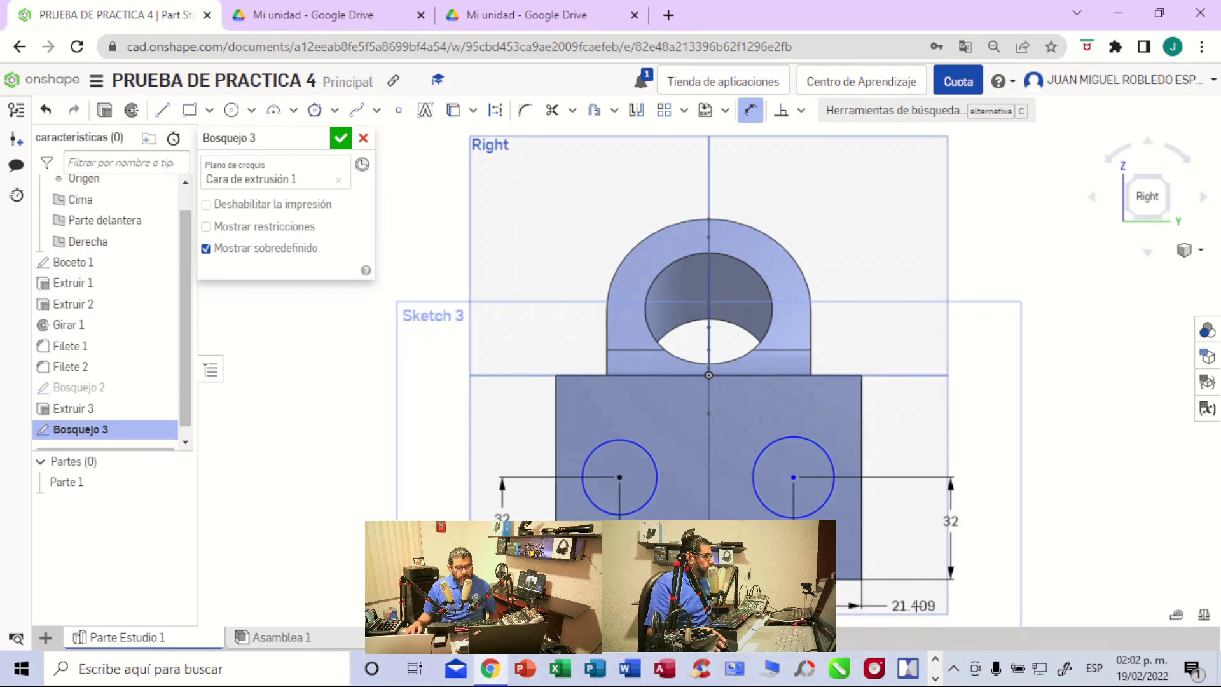
- Dimension the right circle's centre 20 mm from the base's right edge and finish the sketch
left_click(916, 606)
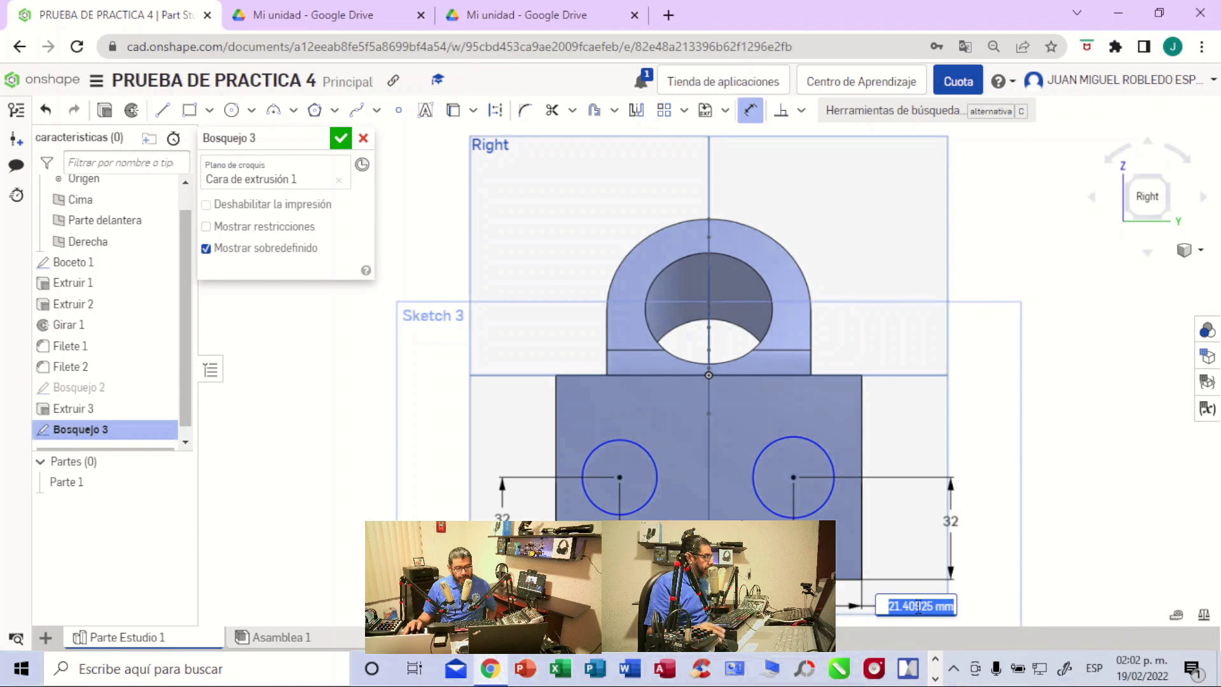
key("BackSpace")
type("20")
key("Return")
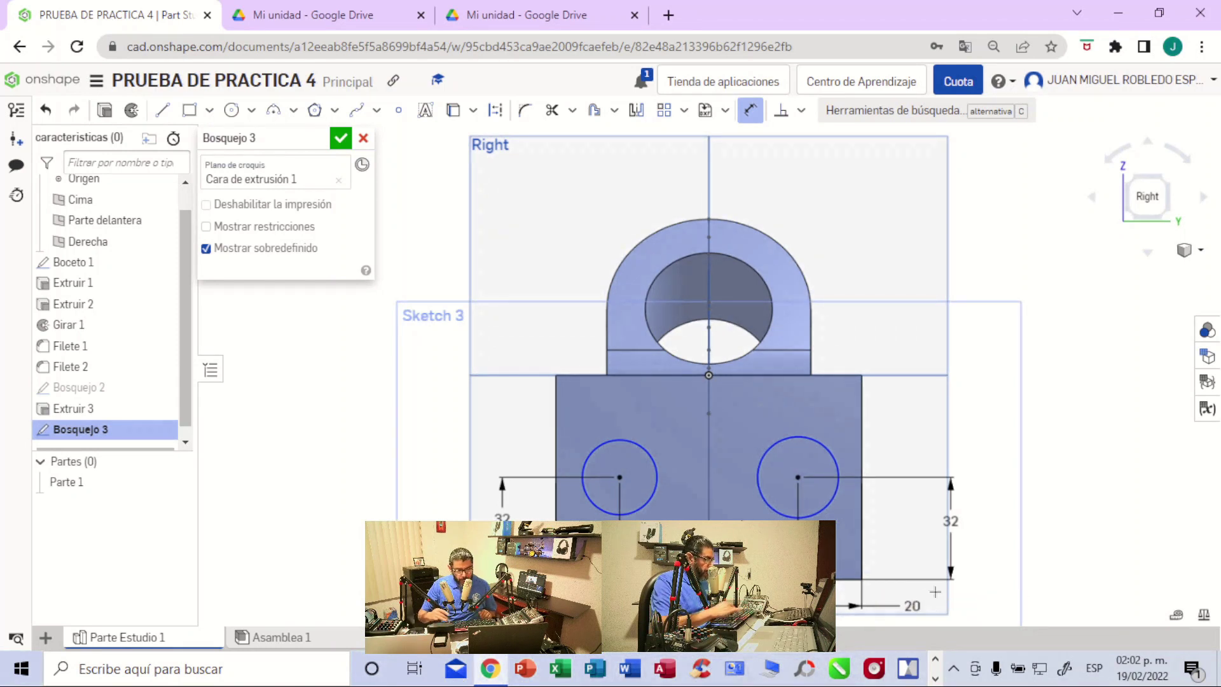
left_click(838, 477)
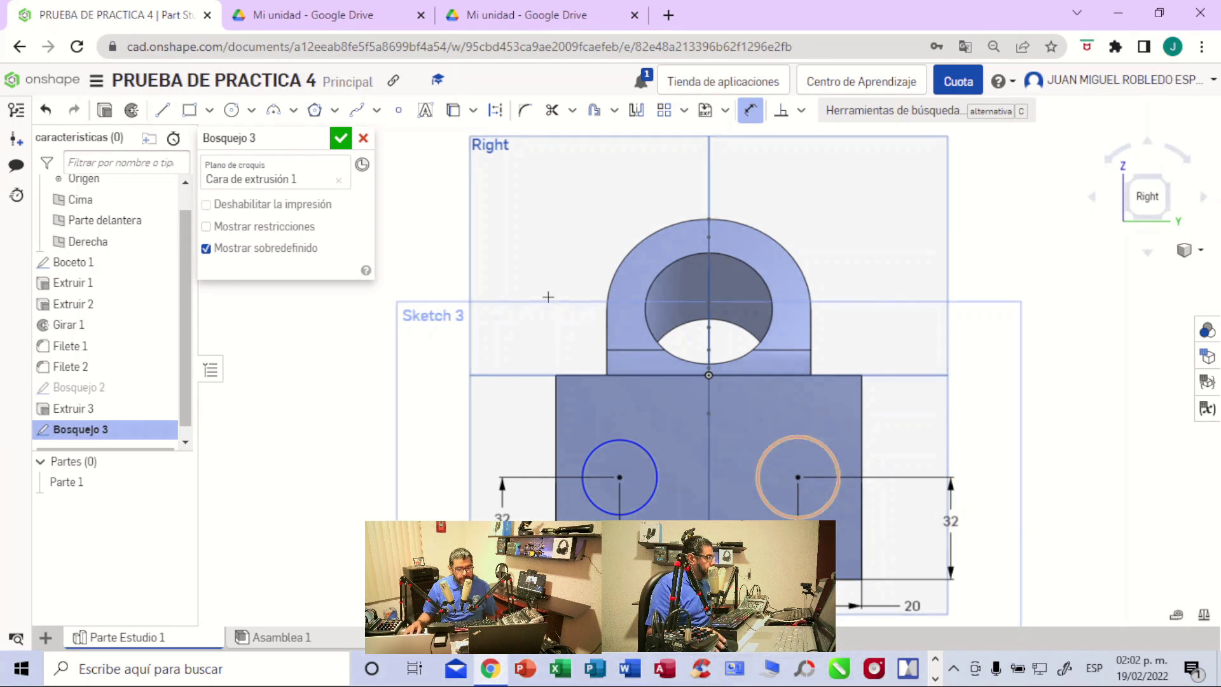
left_click(341, 140)
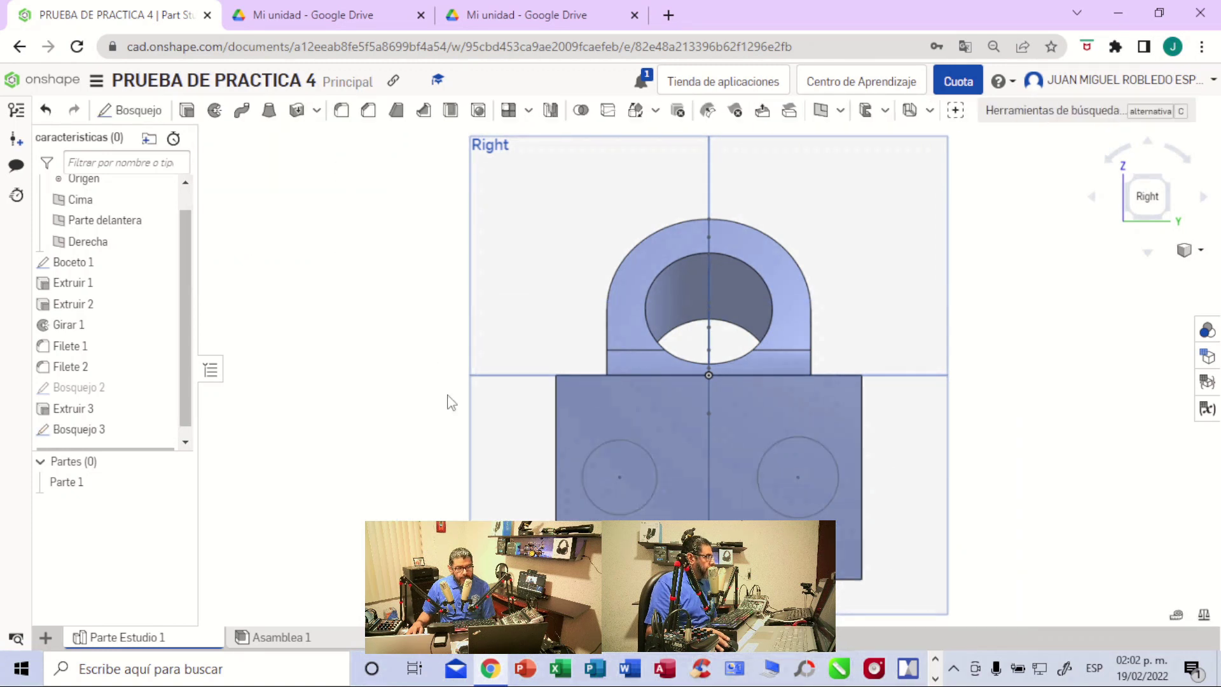
- Extrude both circle regions as a removal through all to cut the two holes in the base plate
left_click(642, 492)
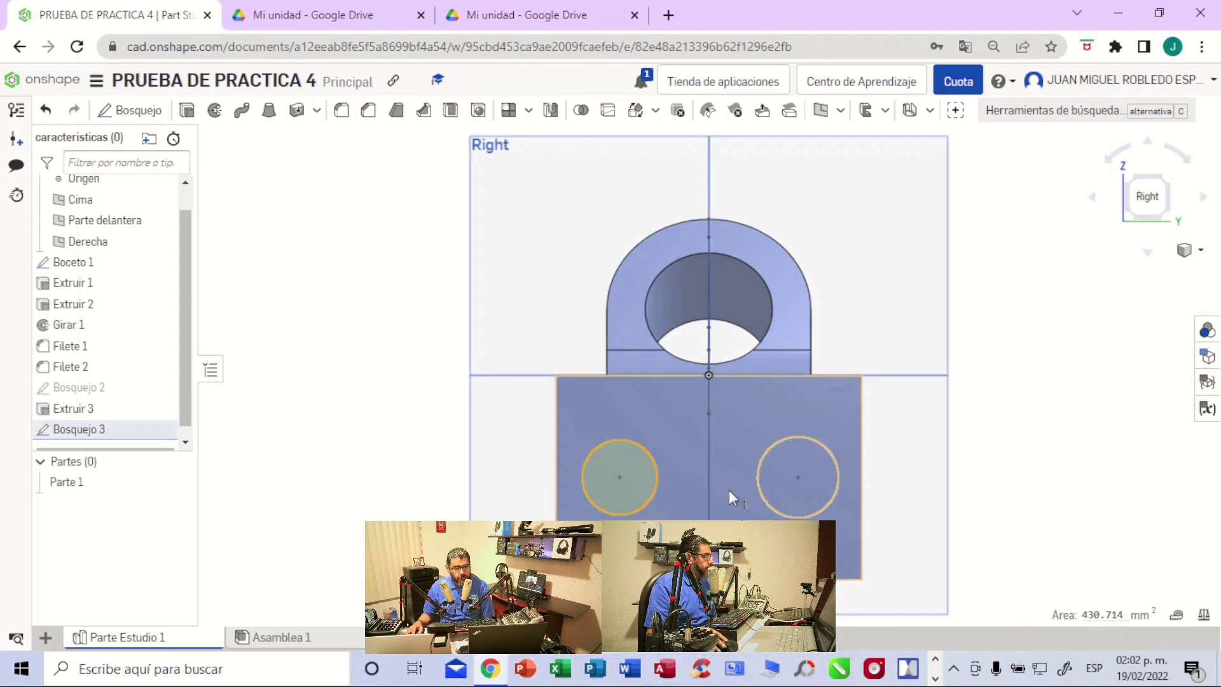
left_click(770, 475)
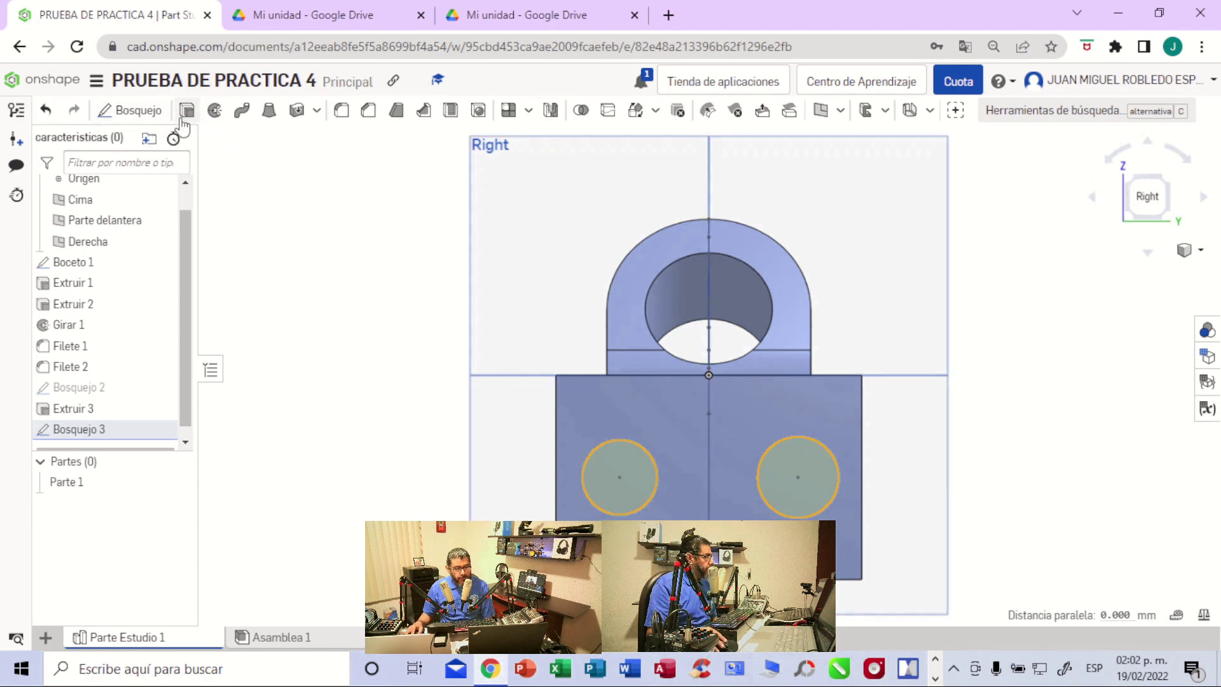
left_click(528, 23)
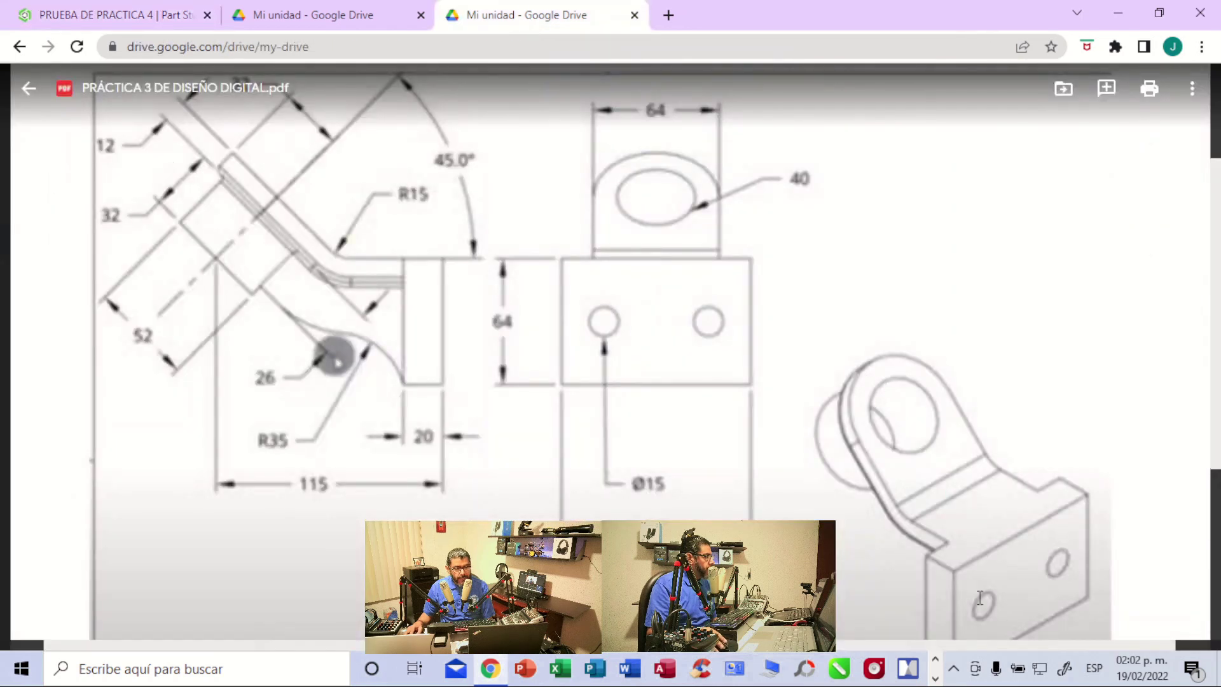
left_click(174, 16)
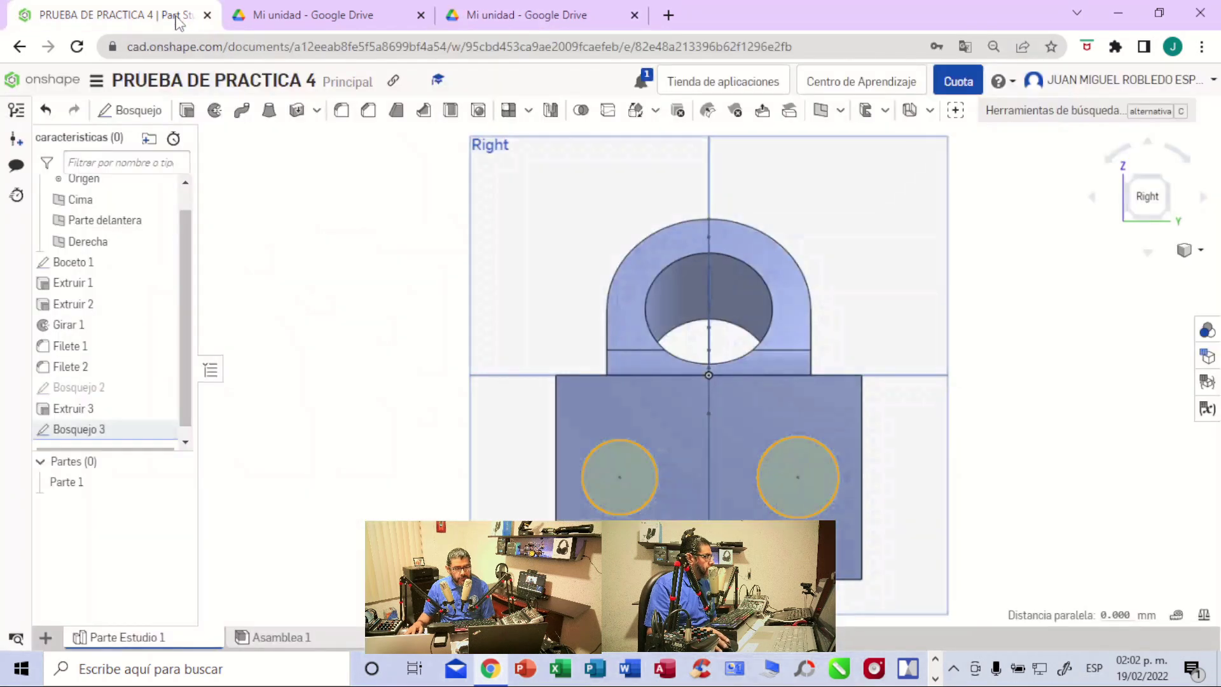
left_click(187, 110)
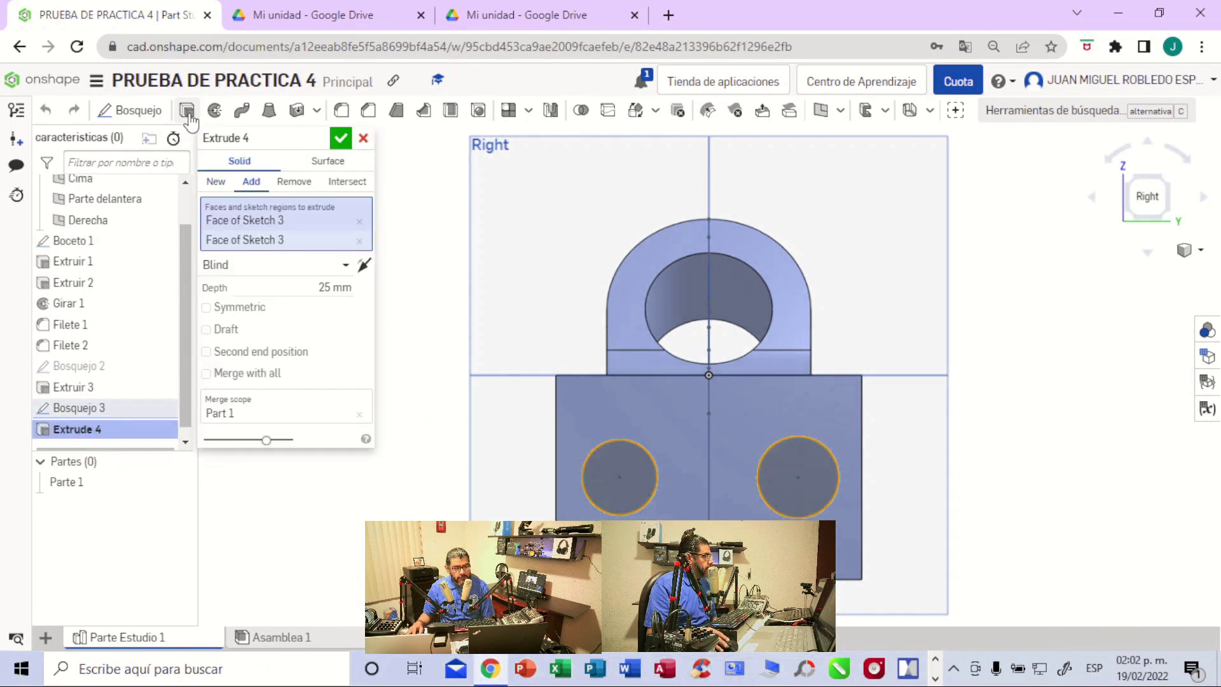
left_click(301, 187)
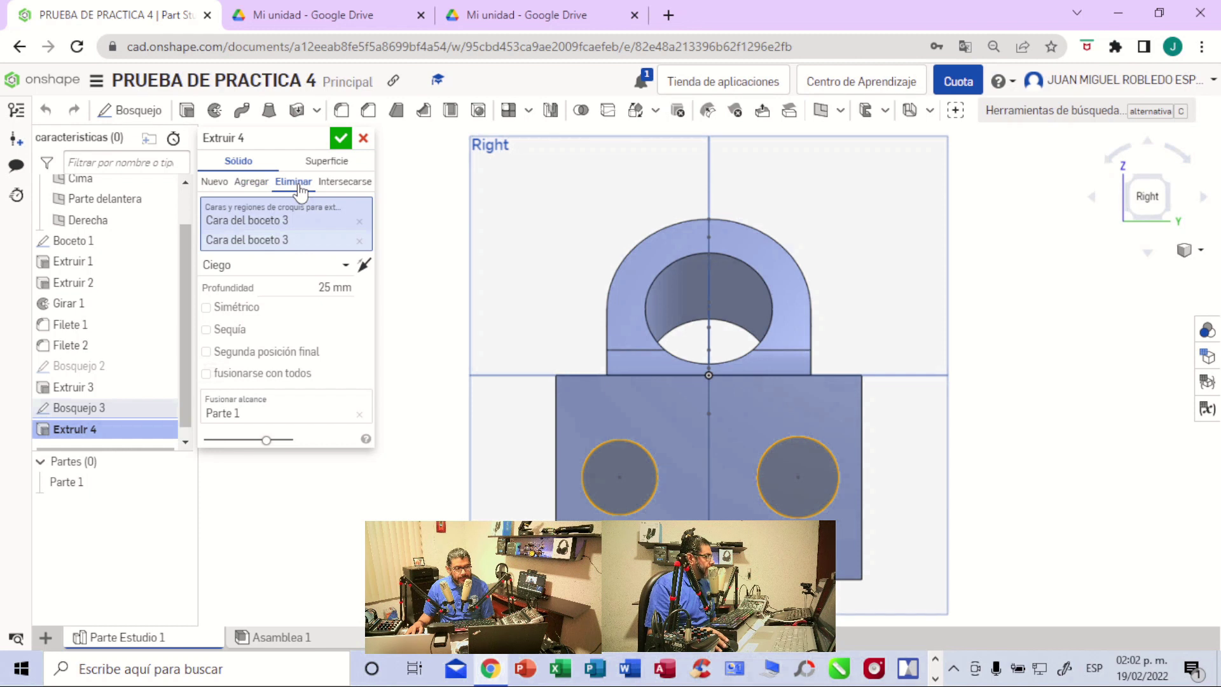
left_click(345, 266)
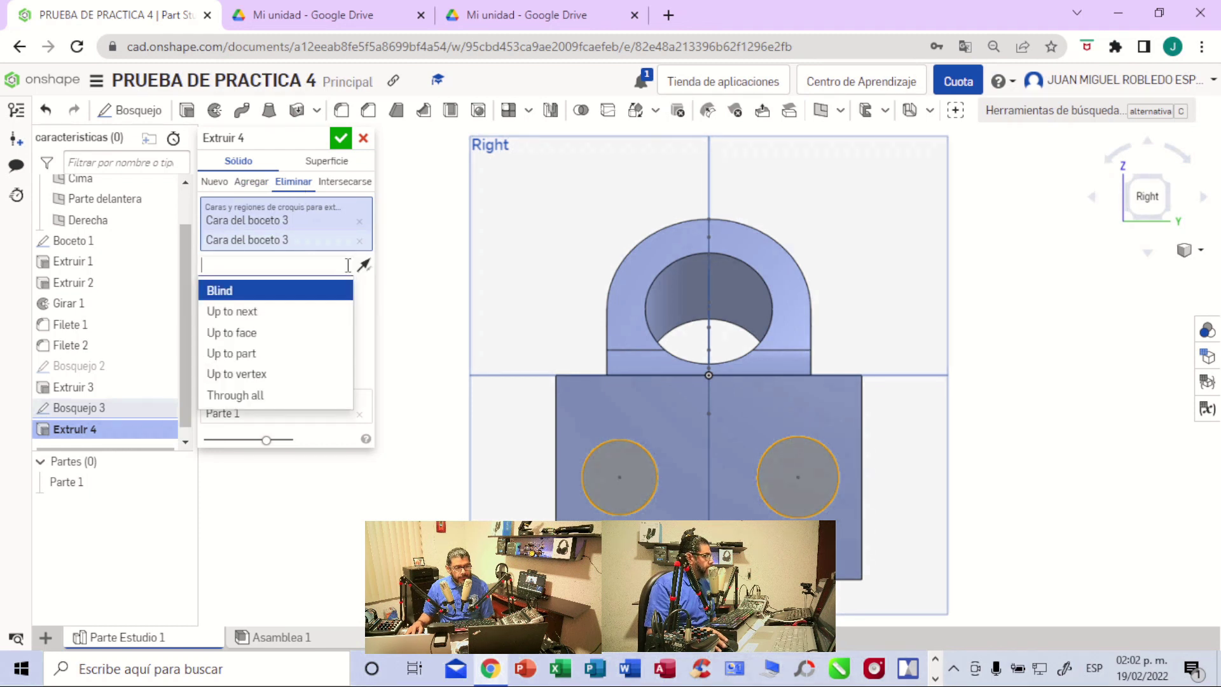
left_click(271, 396)
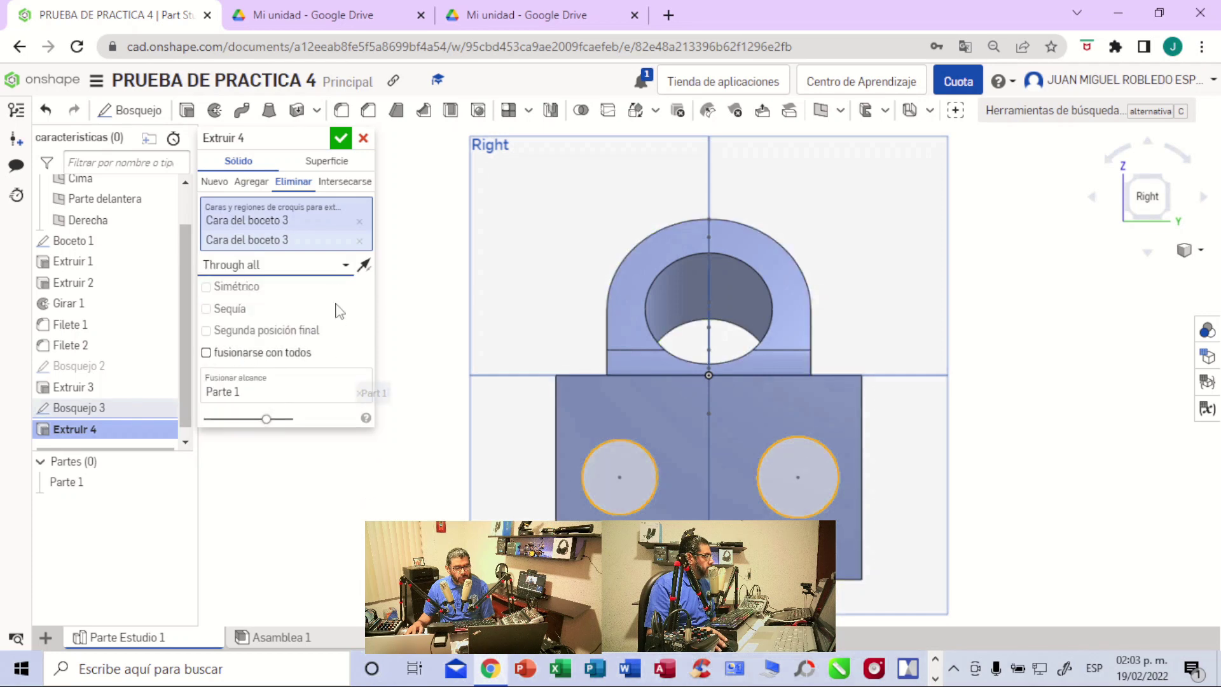
left_click(341, 139)
- Check the base-hole size in the practice drawing, reopen the base-hole sketch and dimension the left circle's diameter as 15 mm
mouse_move(971, 347)
right_mouse_down()
mouse_move(1035, 341)
mouse_move(1058, 368)
mouse_move(1074, 349)
mouse_move(1139, 346)
mouse_move(990, 332)
mouse_move(968, 305)
mouse_move(956, 333)
mouse_move(995, 320)
mouse_move(962, 329)
right_mouse_up()
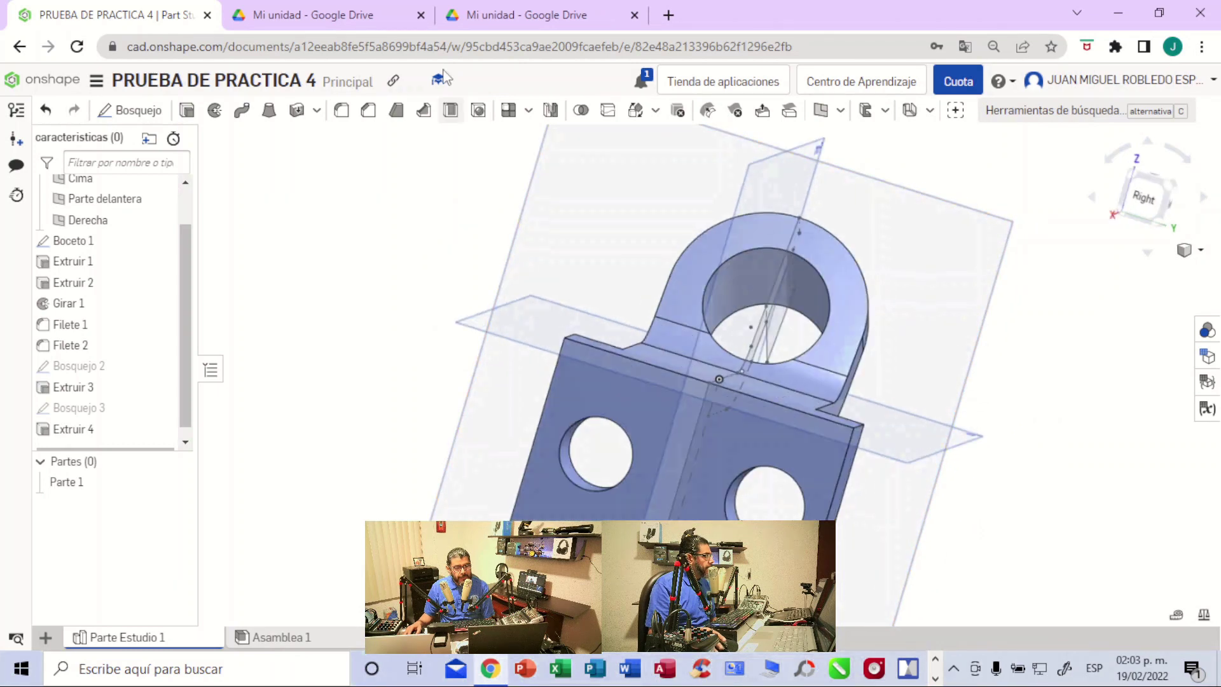
left_click(512, 15)
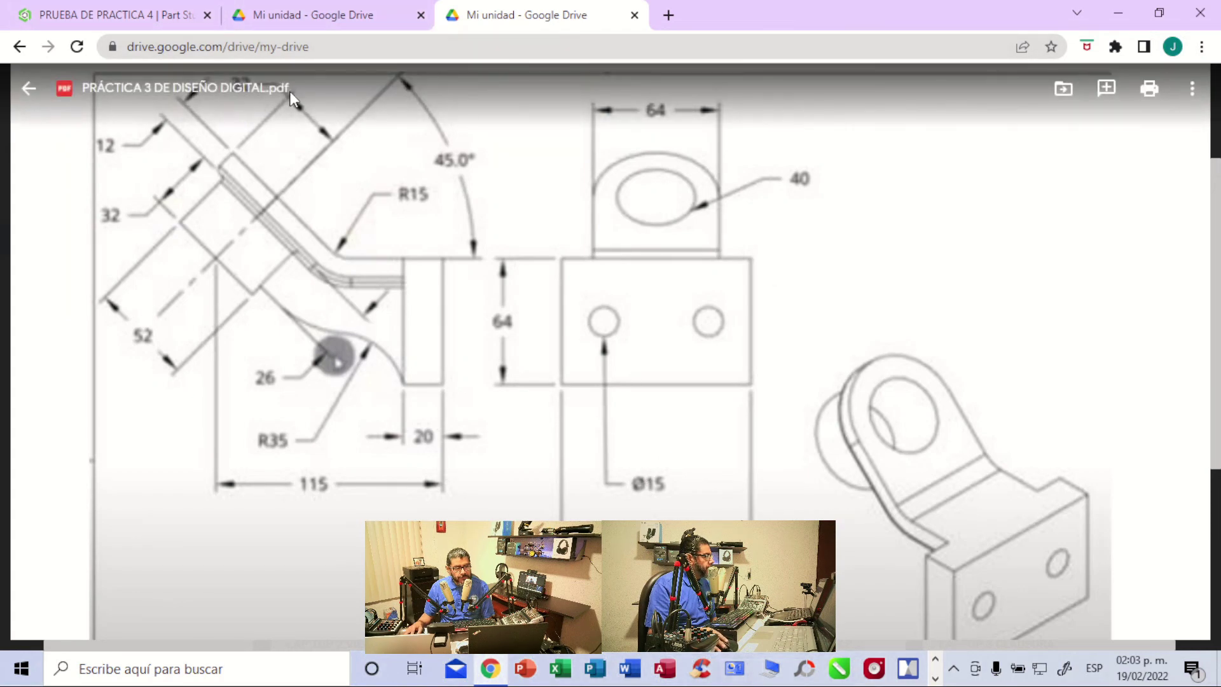
left_click(169, 18)
right_click_drag(1128, 512, 1098, 499)
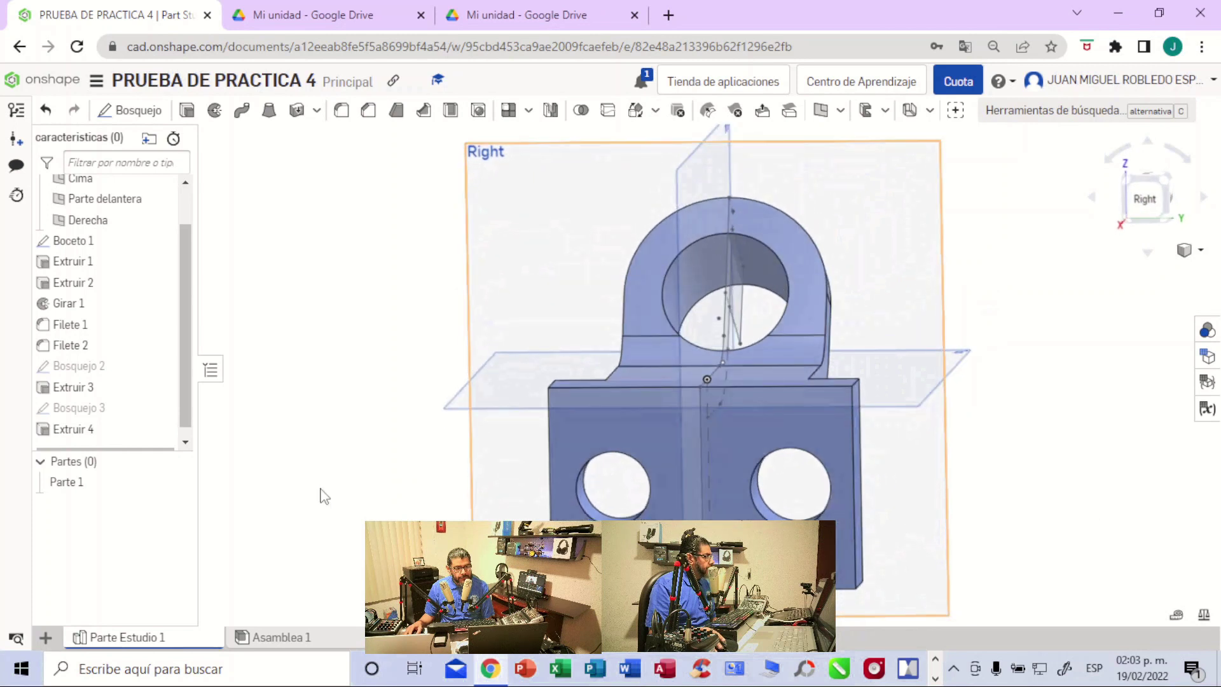
left_click(97, 409)
right_click_drag(1031, 424, 1068, 421)
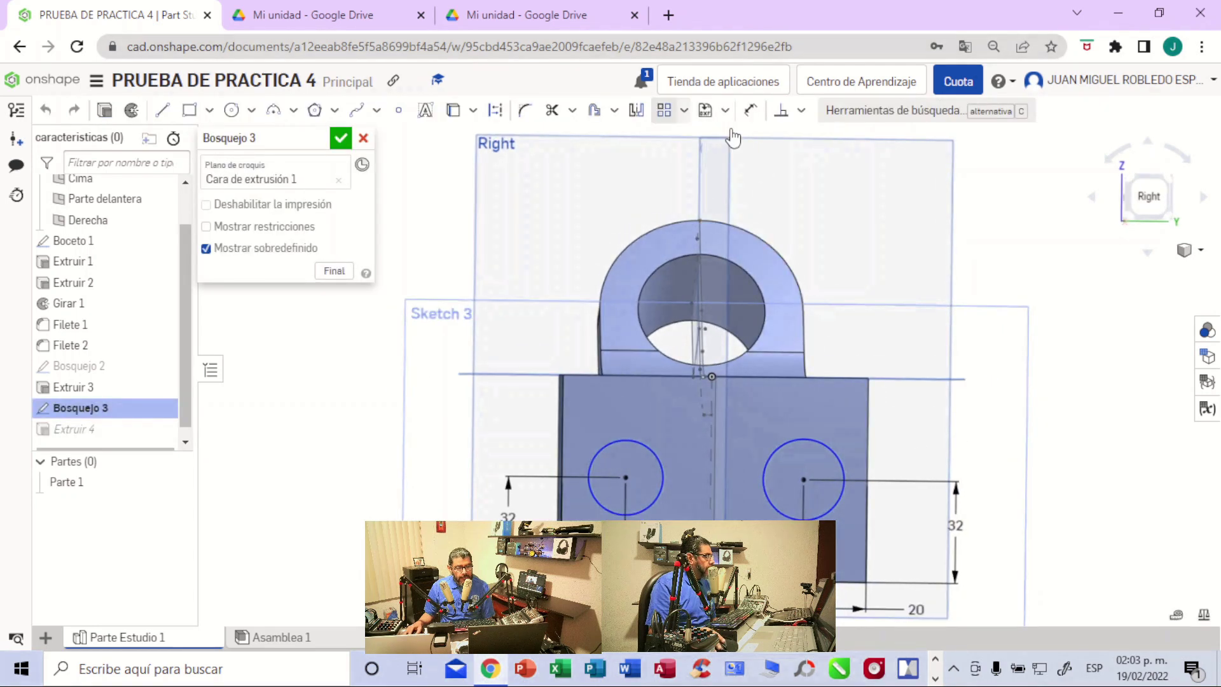
left_click(751, 111)
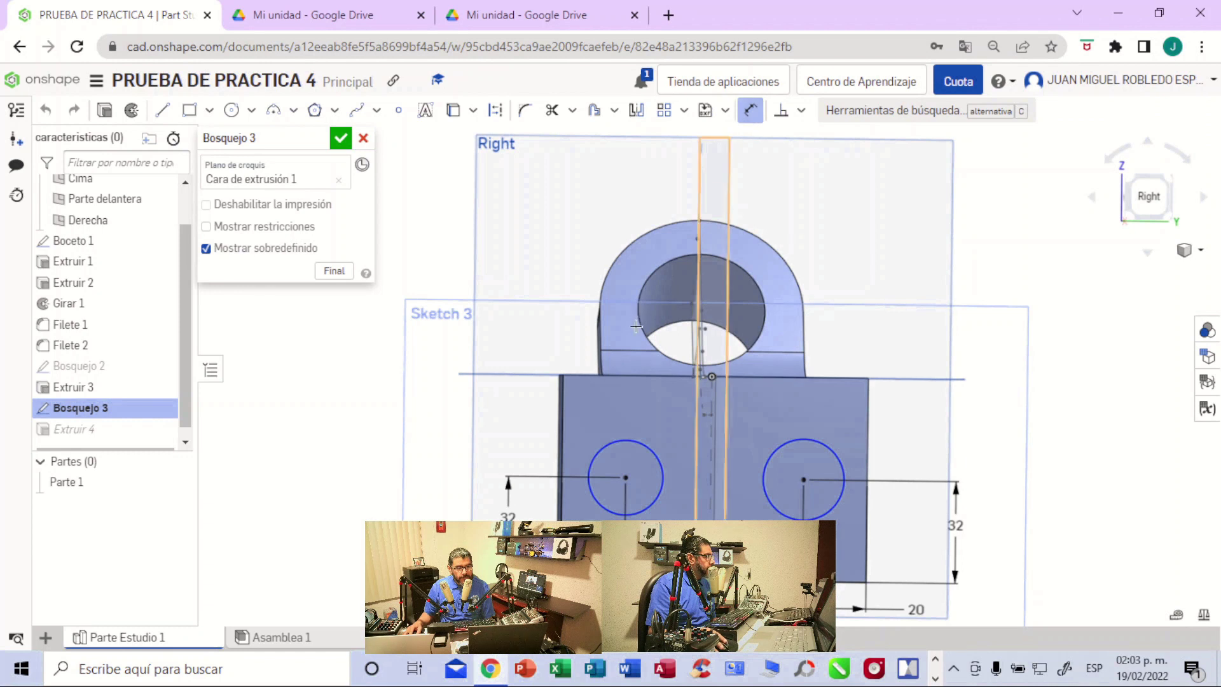
left_click(601, 448)
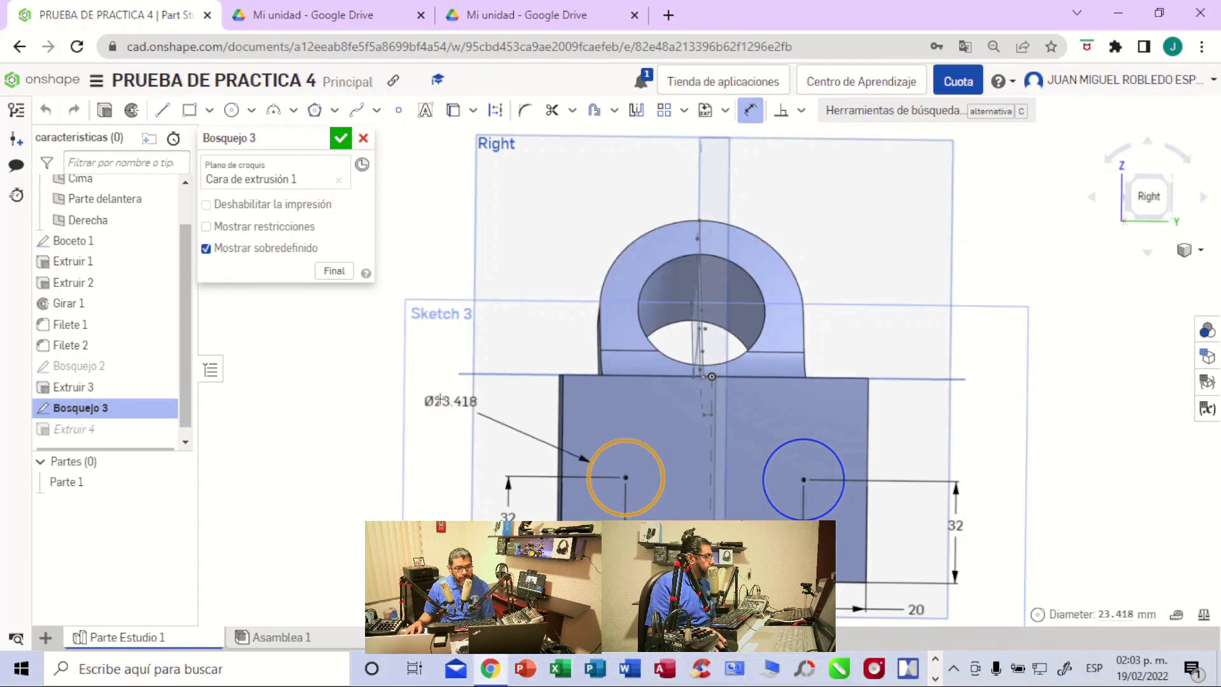
left_click(422, 396)
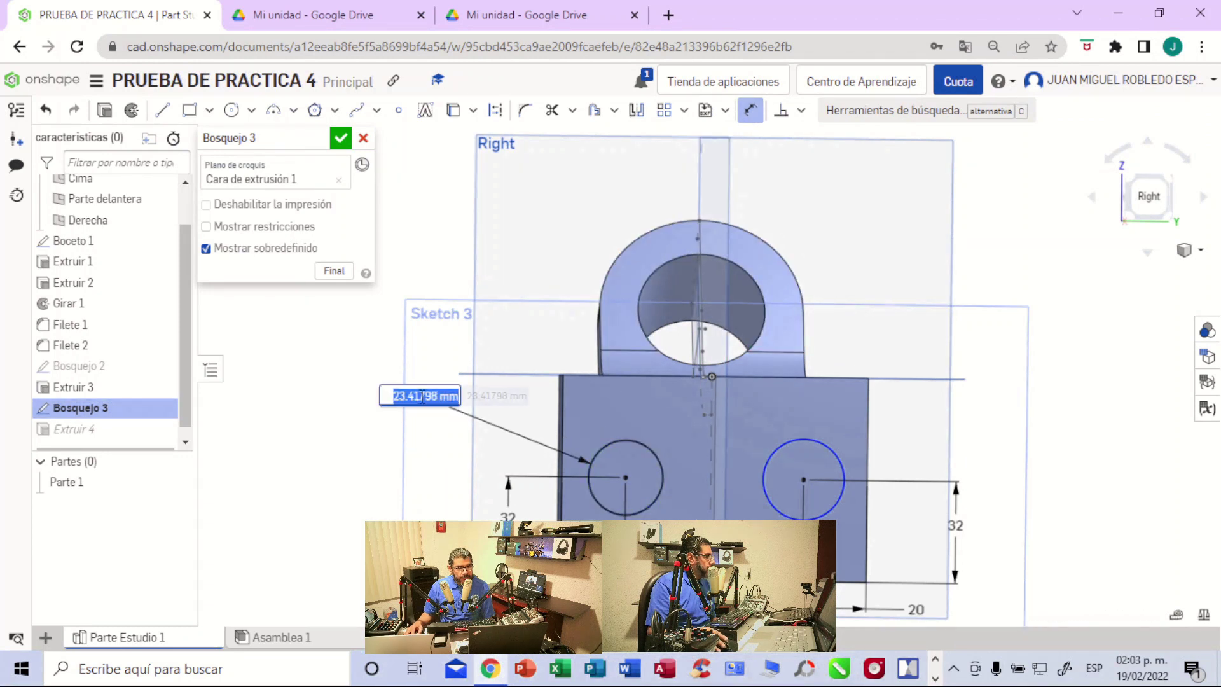
key("BackSpace")
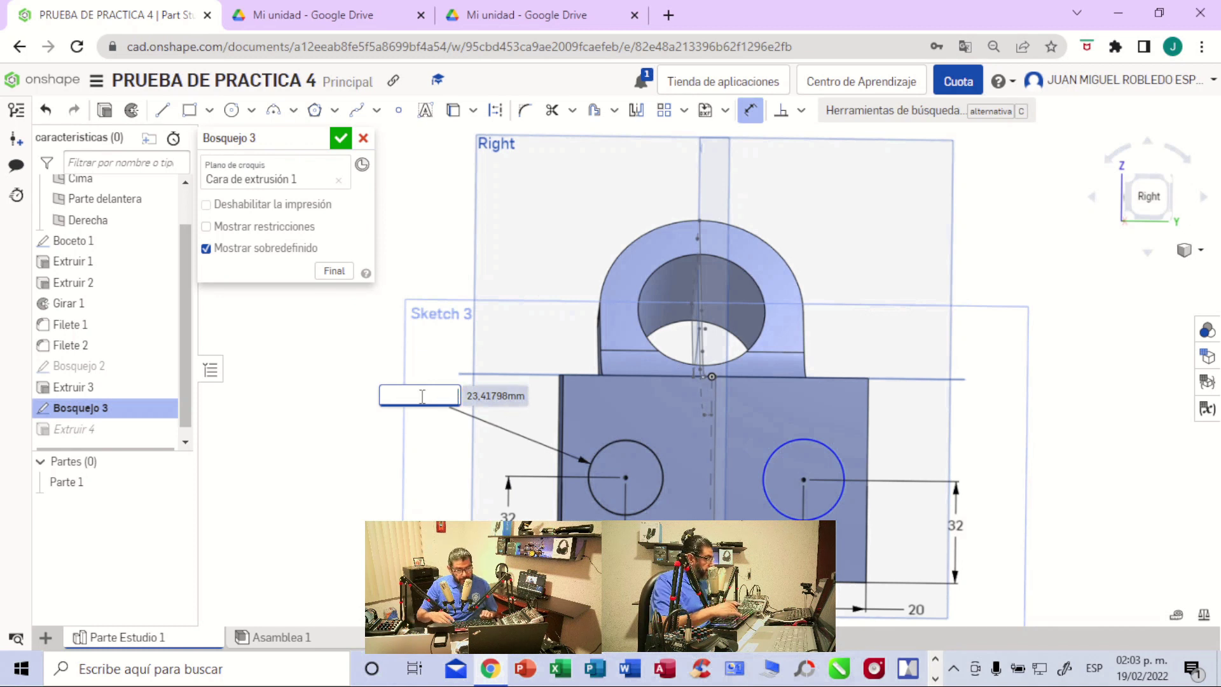
key("Return")
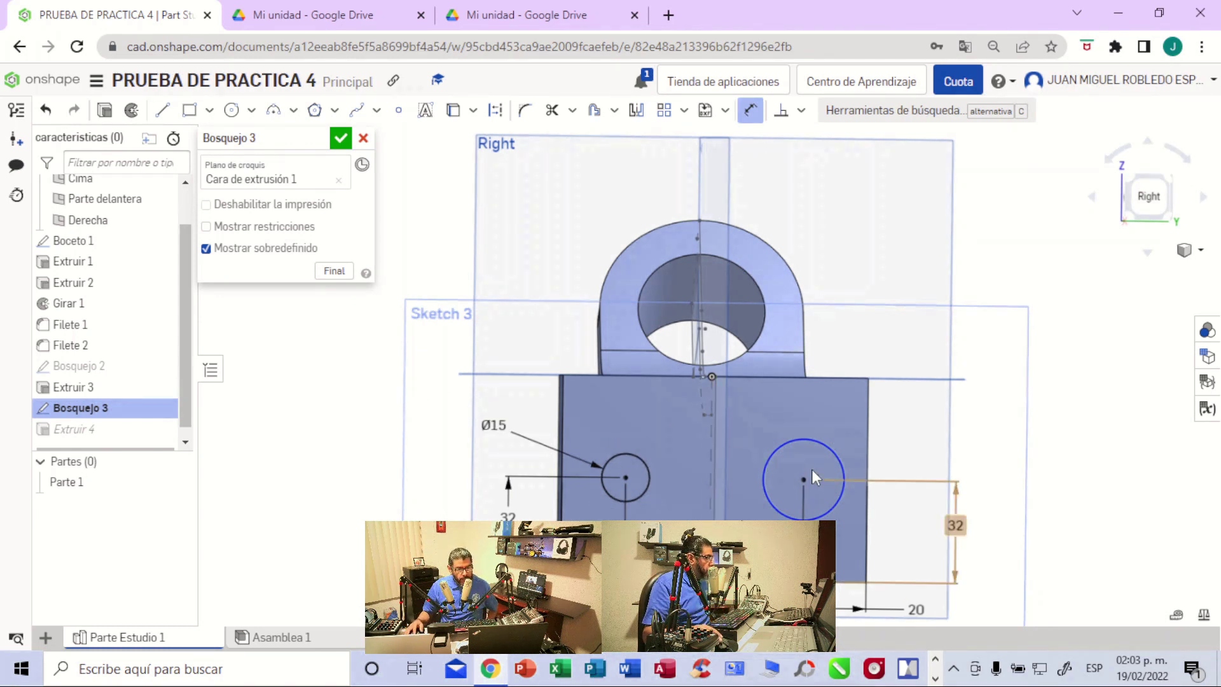
- Dimension the right base-hole circle's diameter as 15 mm and finish the sketch
left_click(842, 459)
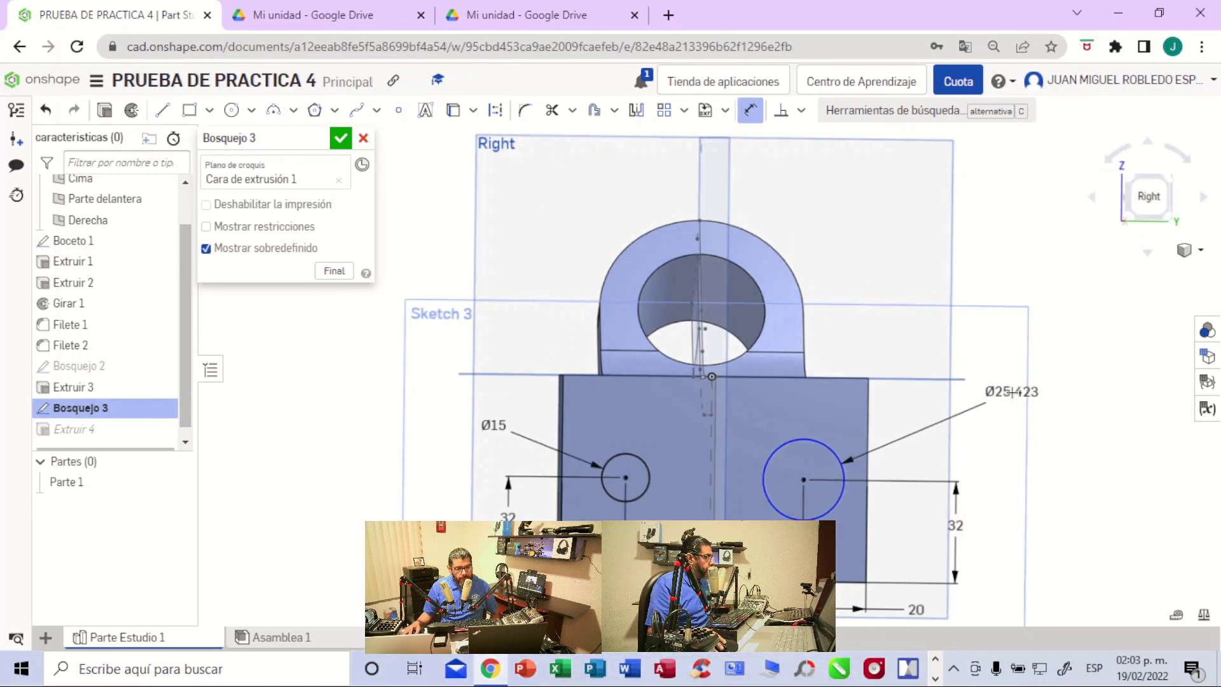
left_click(1011, 392)
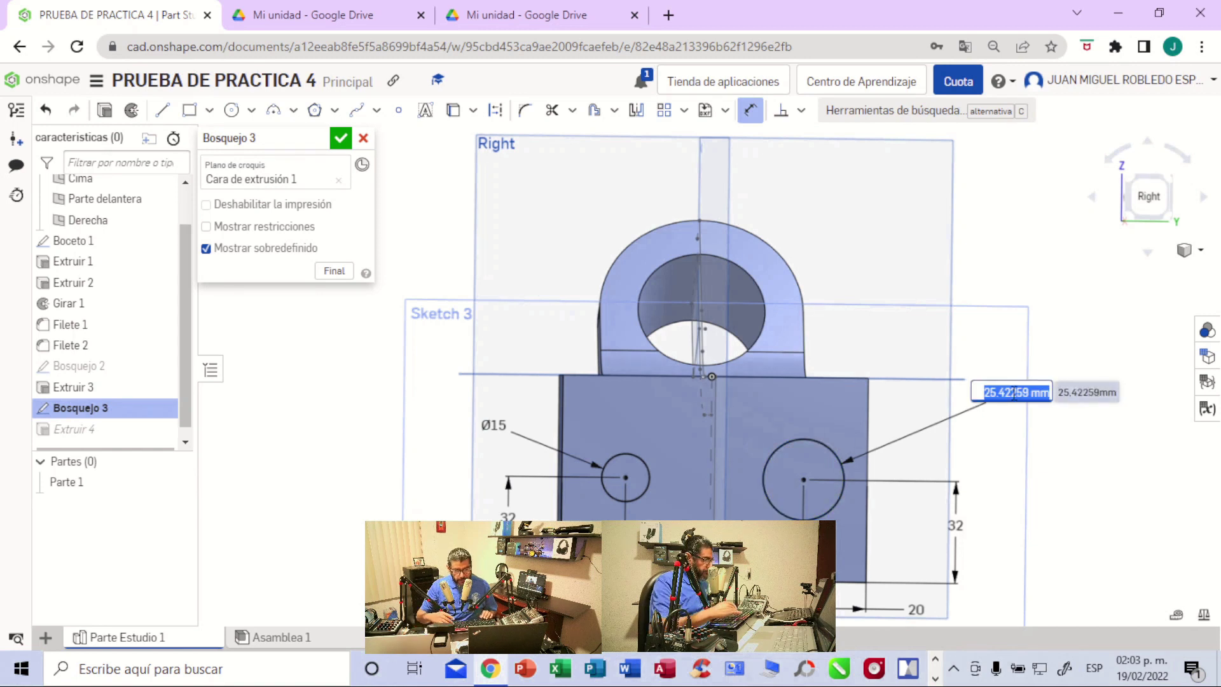
type("1")
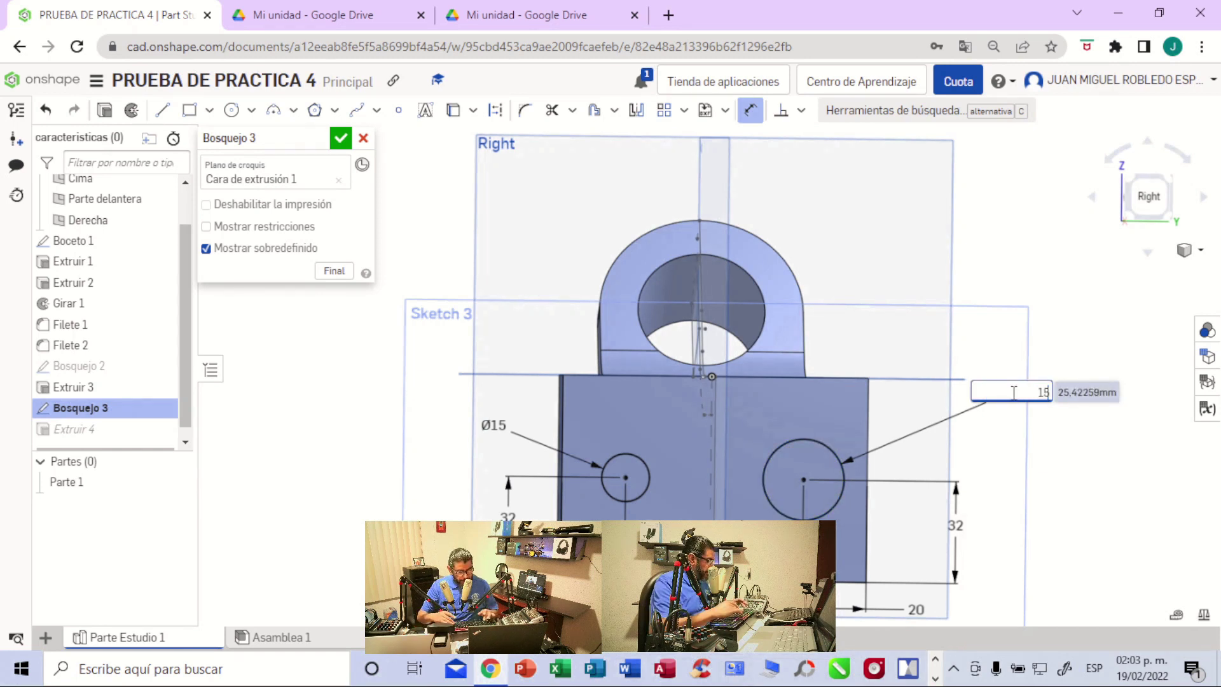
type("5")
key("Return")
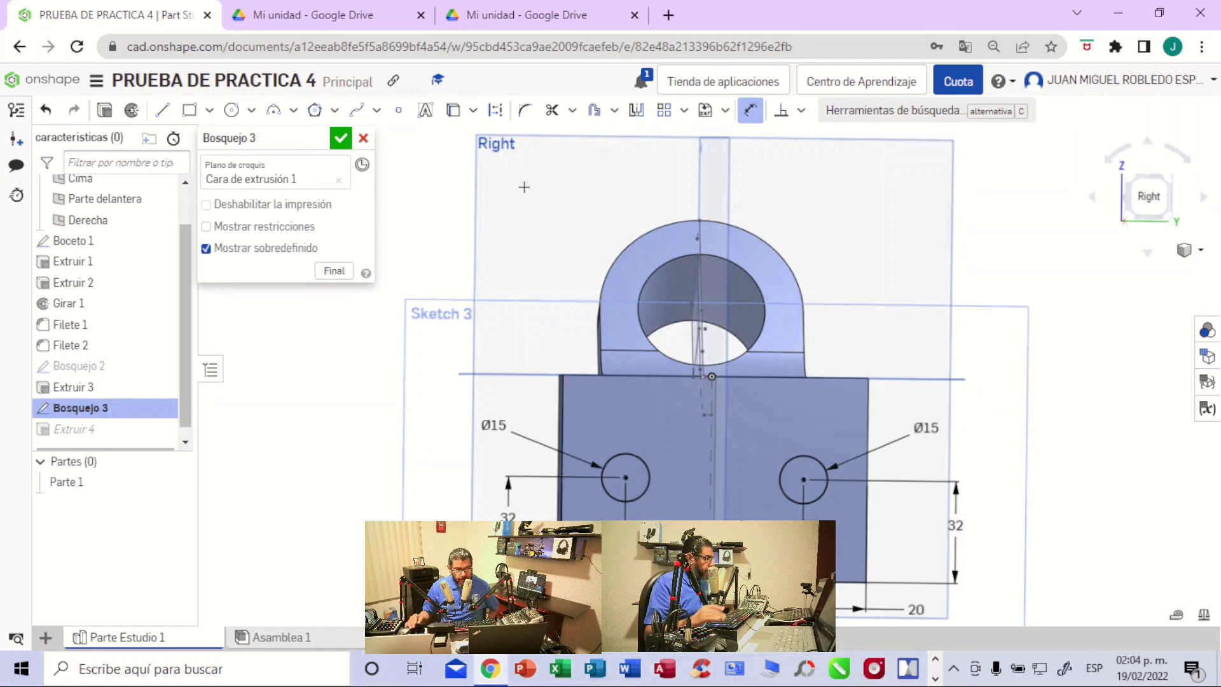
left_click(340, 138)
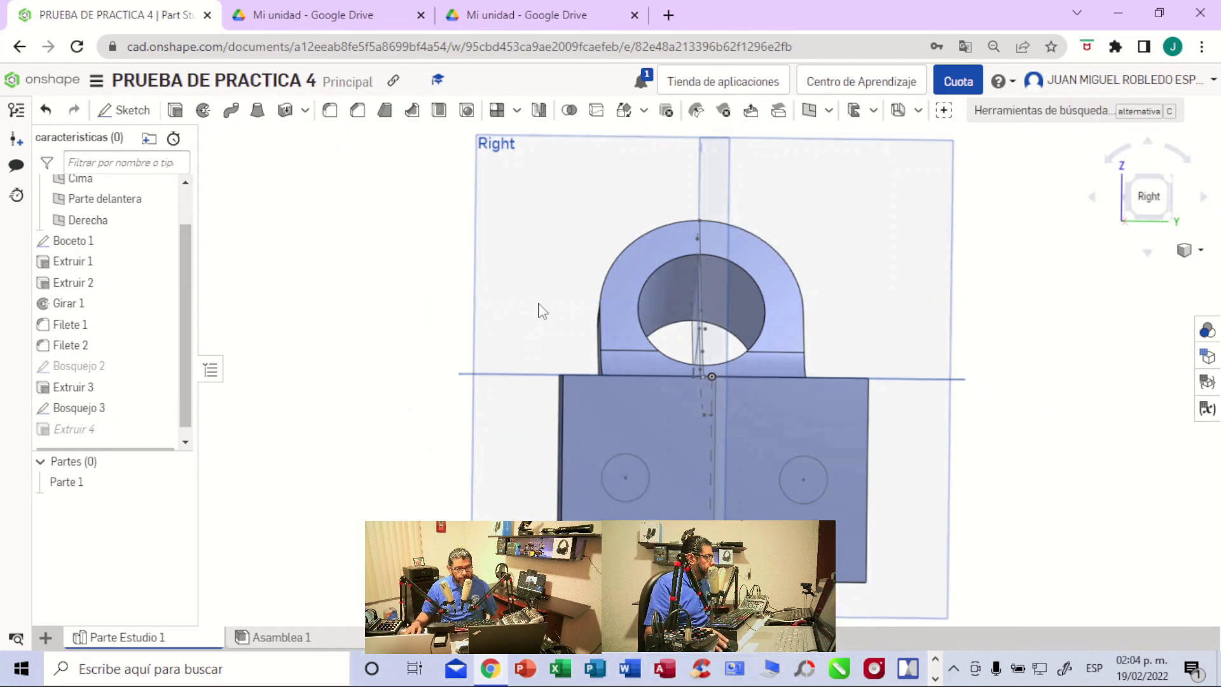
- Inspect the bracket from the side and compare it with the practice drawing
mouse_move(1070, 358)
right_mouse_down()
mouse_move(1075, 346)
mouse_move(1084, 389)
mouse_move(831, 401)
mouse_move(870, 383)
mouse_move(866, 431)
mouse_move(866, 403)
mouse_move(871, 425)
mouse_move(1019, 403)
mouse_move(1120, 409)
mouse_move(1142, 362)
mouse_move(1158, 398)
mouse_move(1104, 398)
mouse_move(1091, 374)
mouse_move(1138, 409)
mouse_move(1121, 422)
mouse_move(1134, 368)
mouse_move(1093, 340)
mouse_move(859, 349)
mouse_move(817, 324)
mouse_move(718, 371)
right_mouse_up()
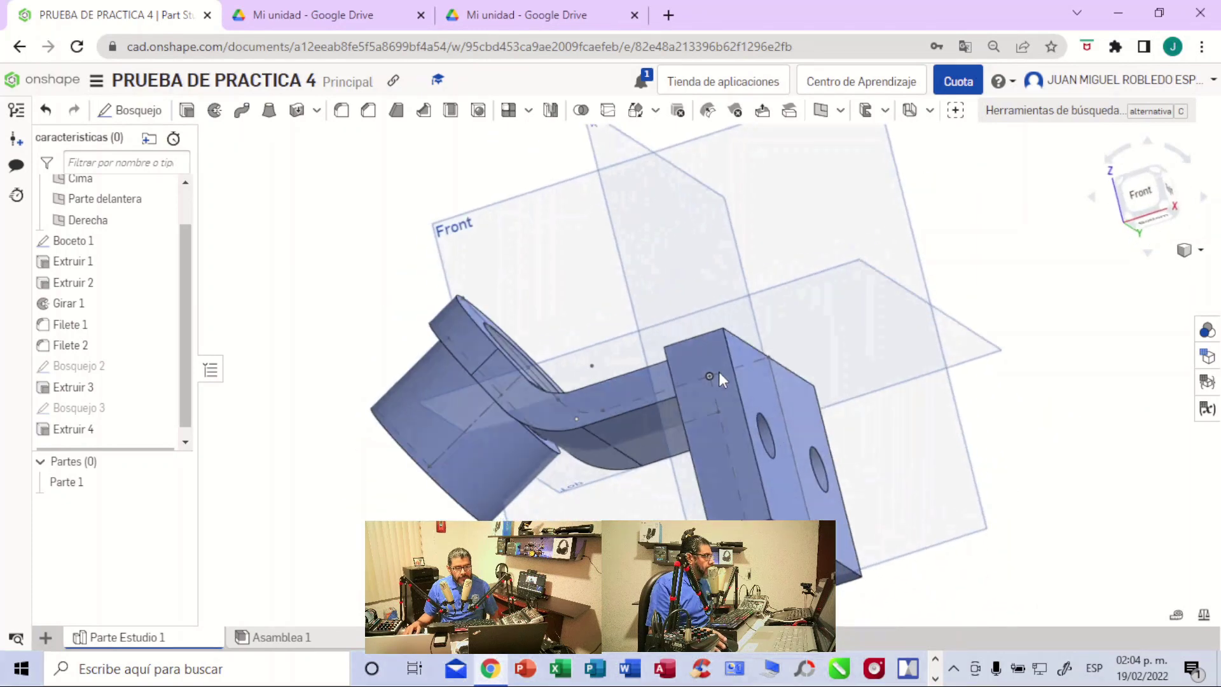
left_click(546, 15)
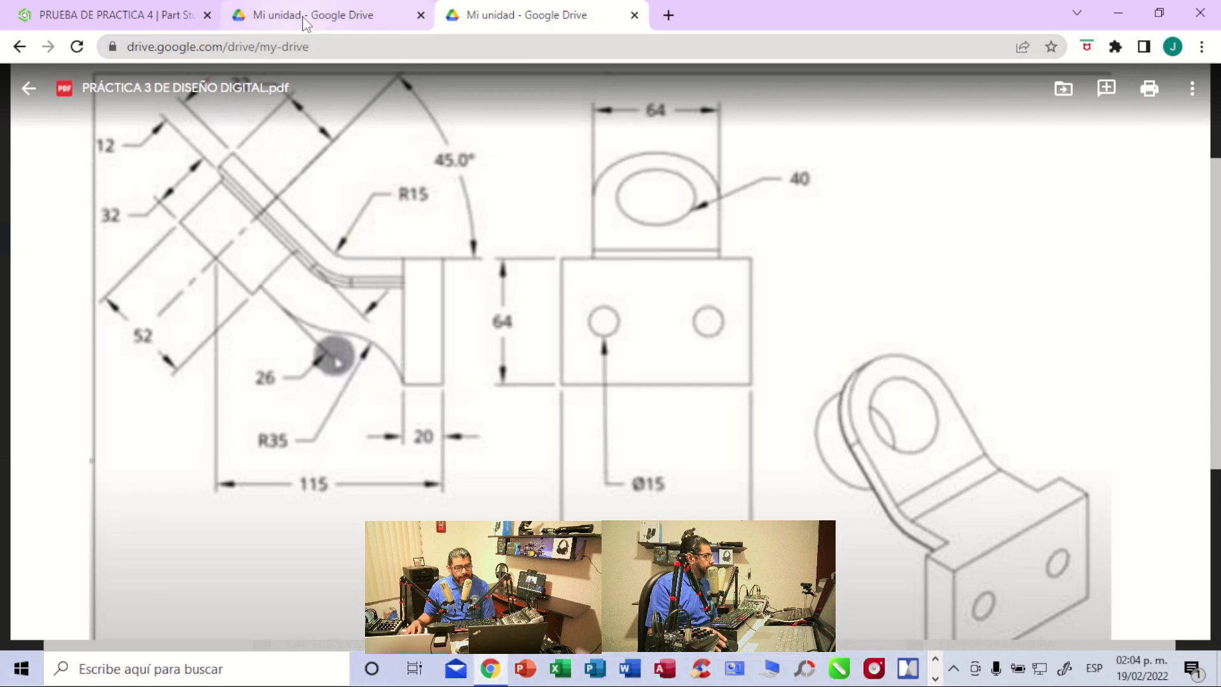
left_click(159, 16)
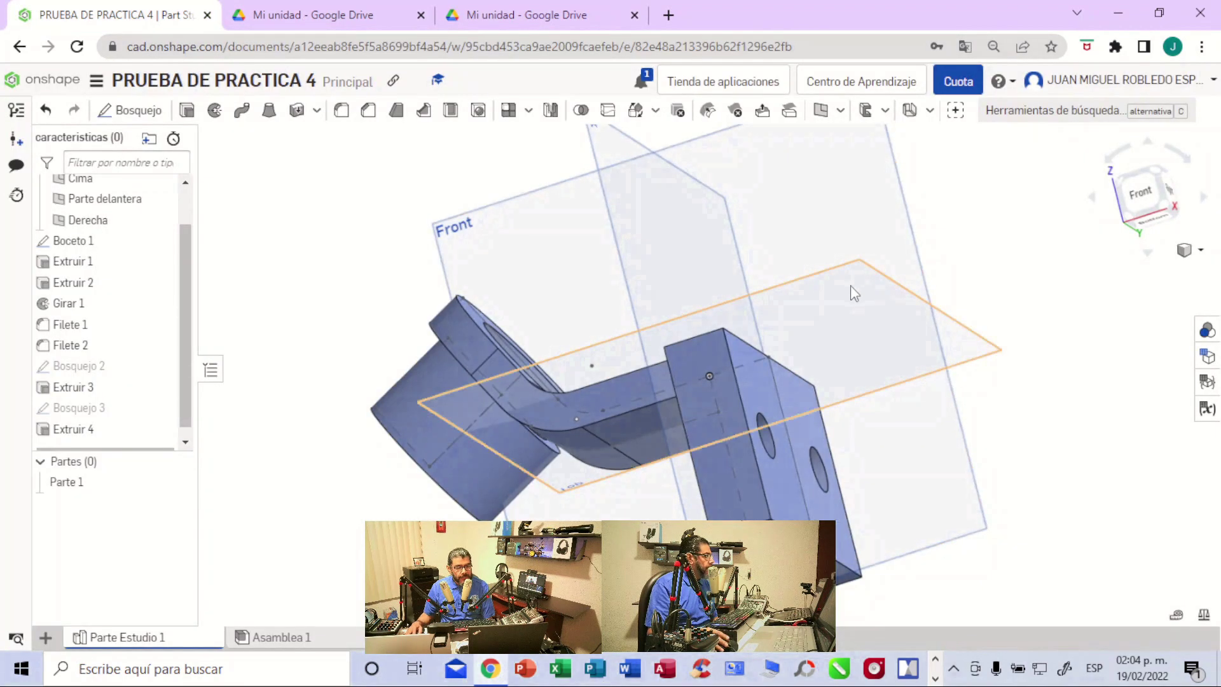
left_click(1138, 202)
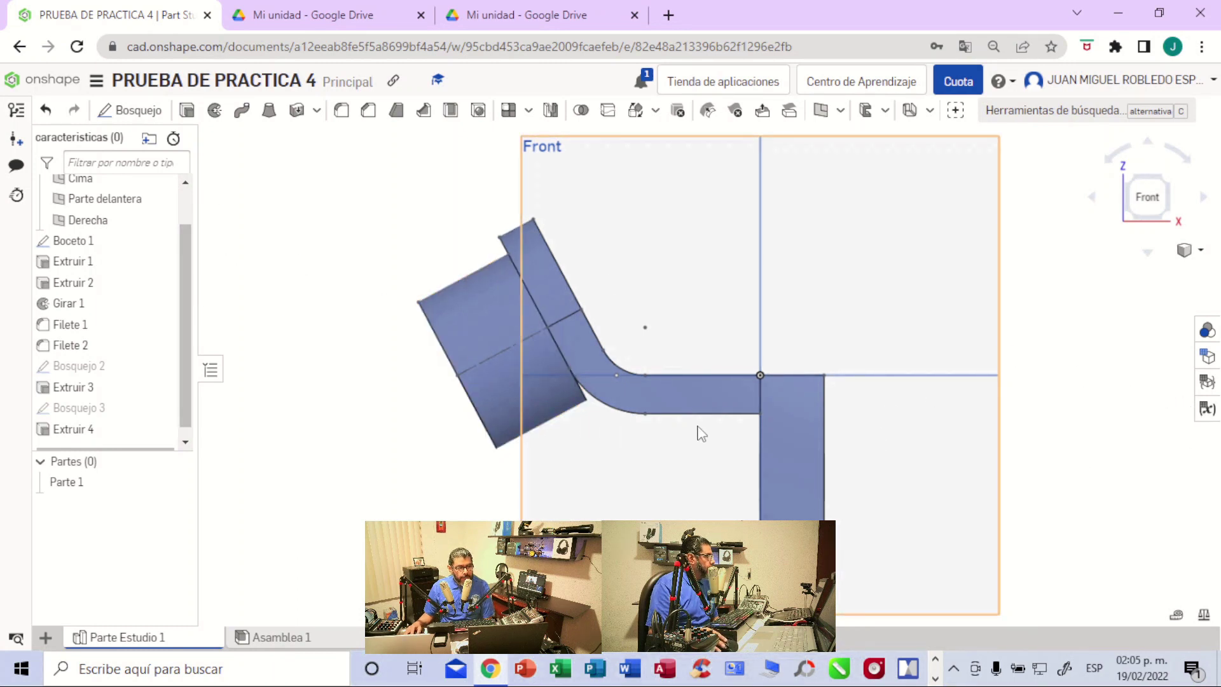
left_click(674, 458)
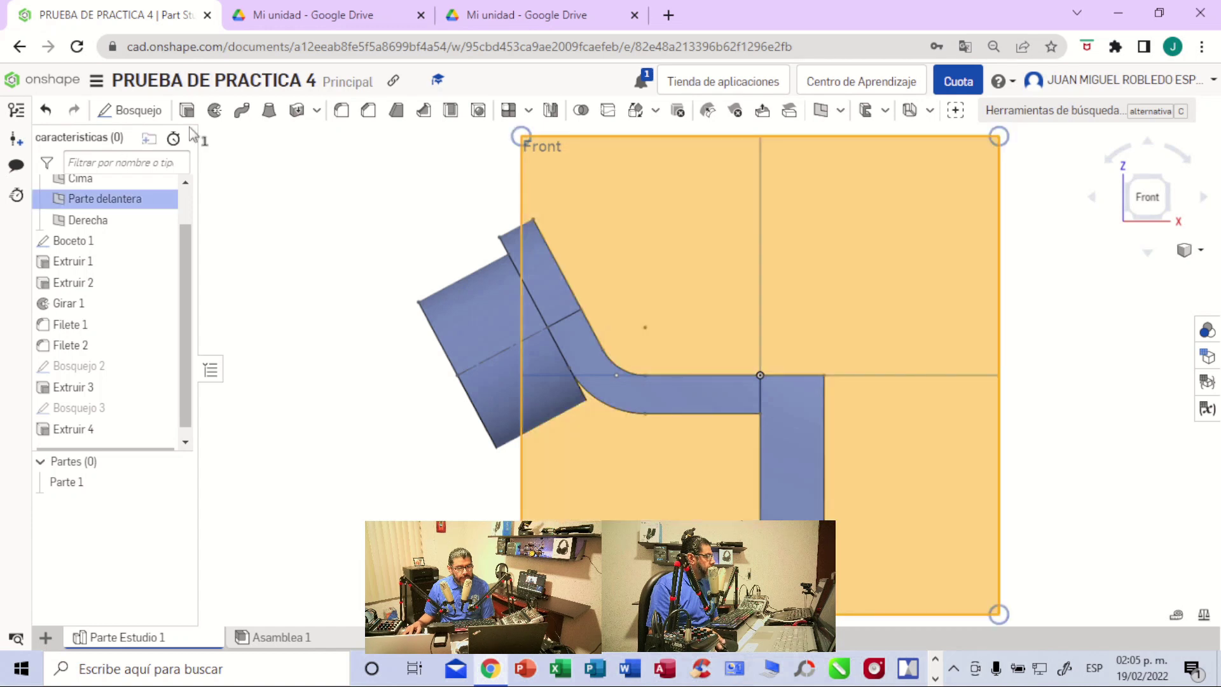
left_click(305, 525)
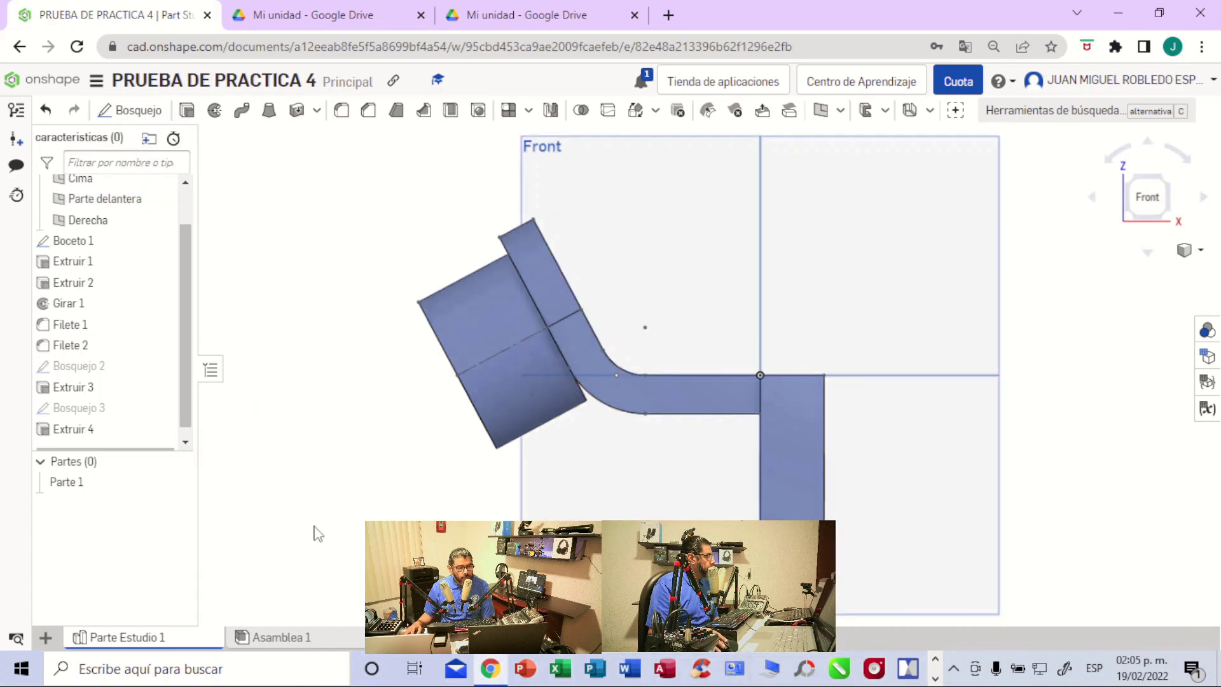
key("shift+s")
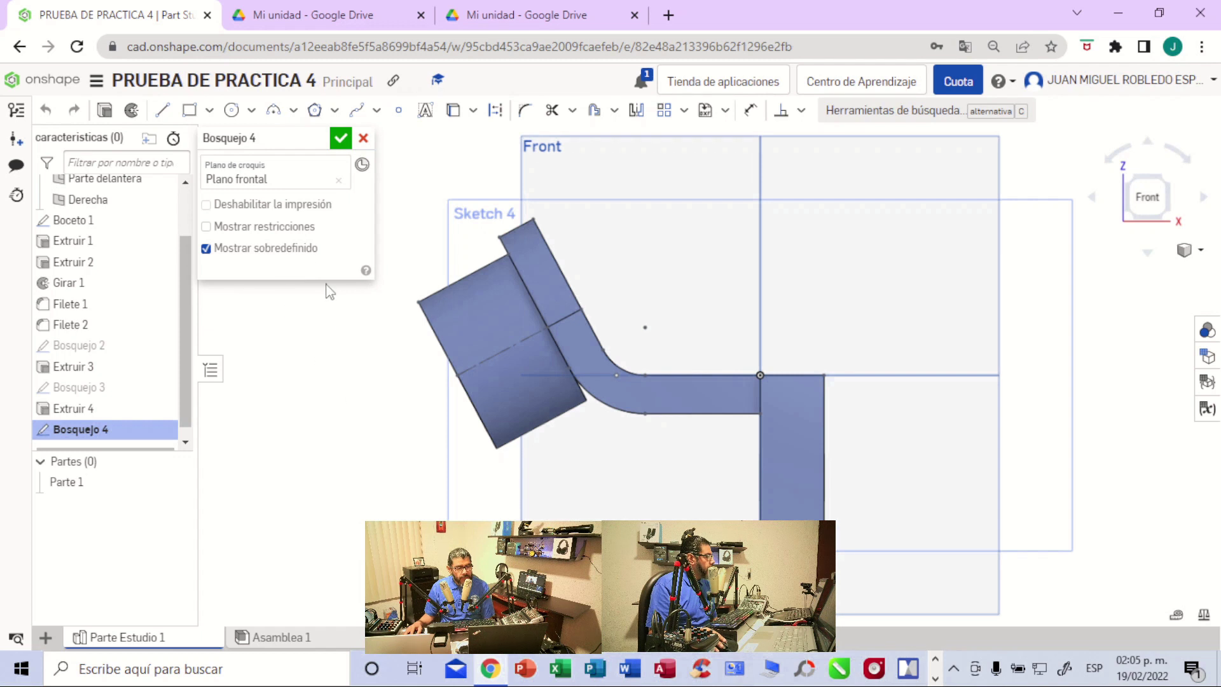
left_click(364, 138)
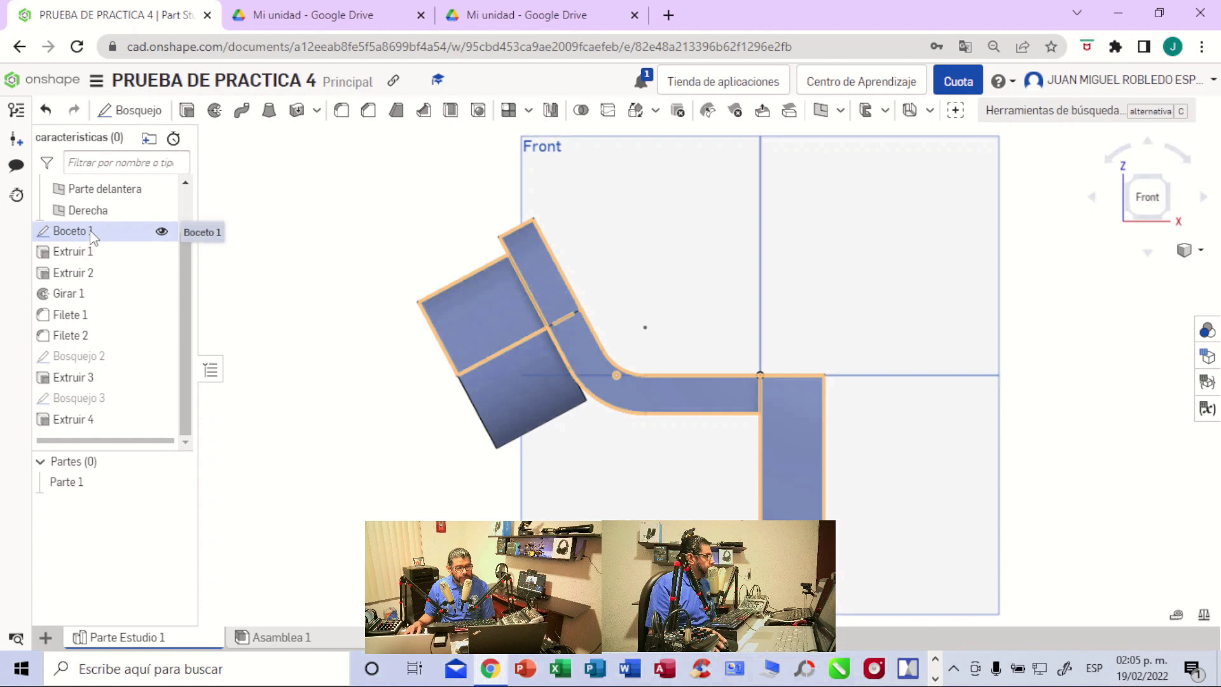
- Reopen the original front-plane profile sketch and offset the inclined arm's boss-side line 26 mm outward into the boss profile
double_click(72, 231)
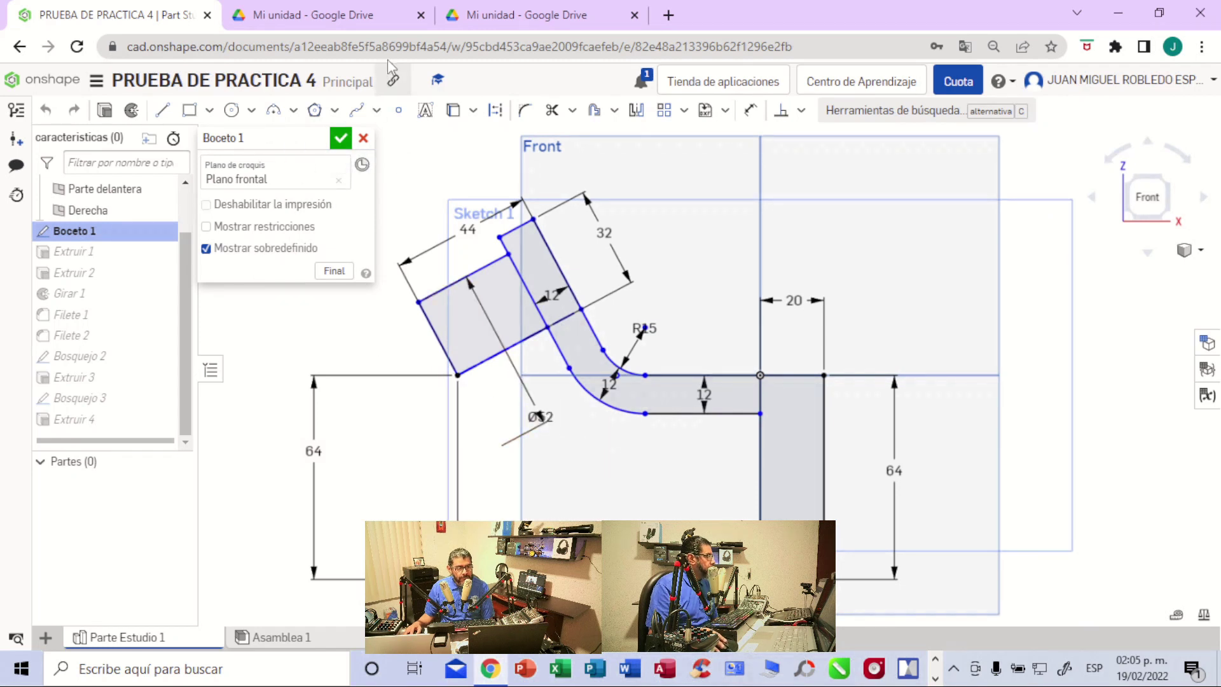
left_click(614, 113)
left_click(627, 138)
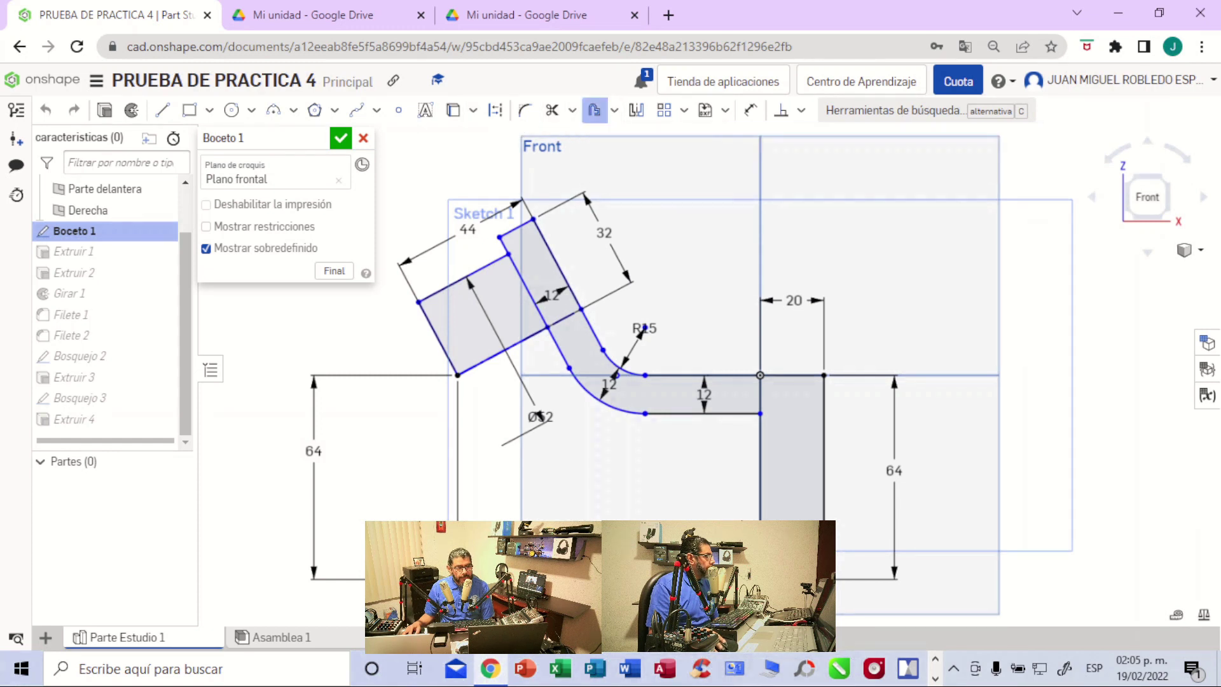
left_click(559, 352)
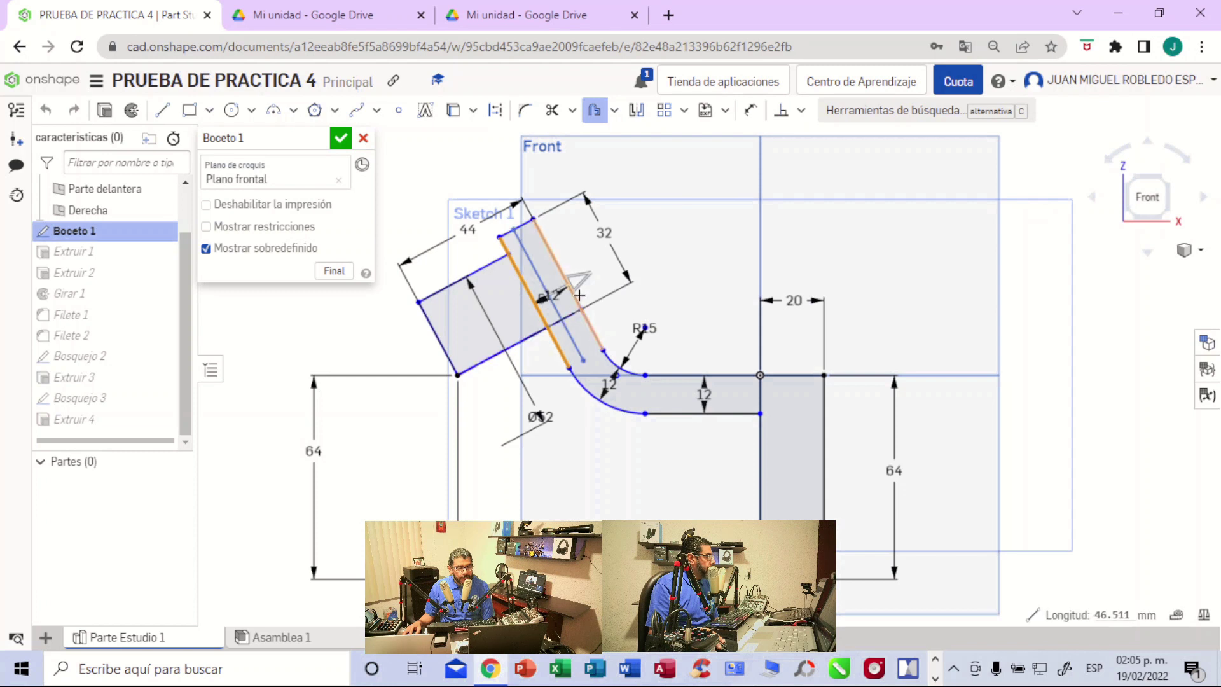
left_click_drag(578, 285, 527, 309)
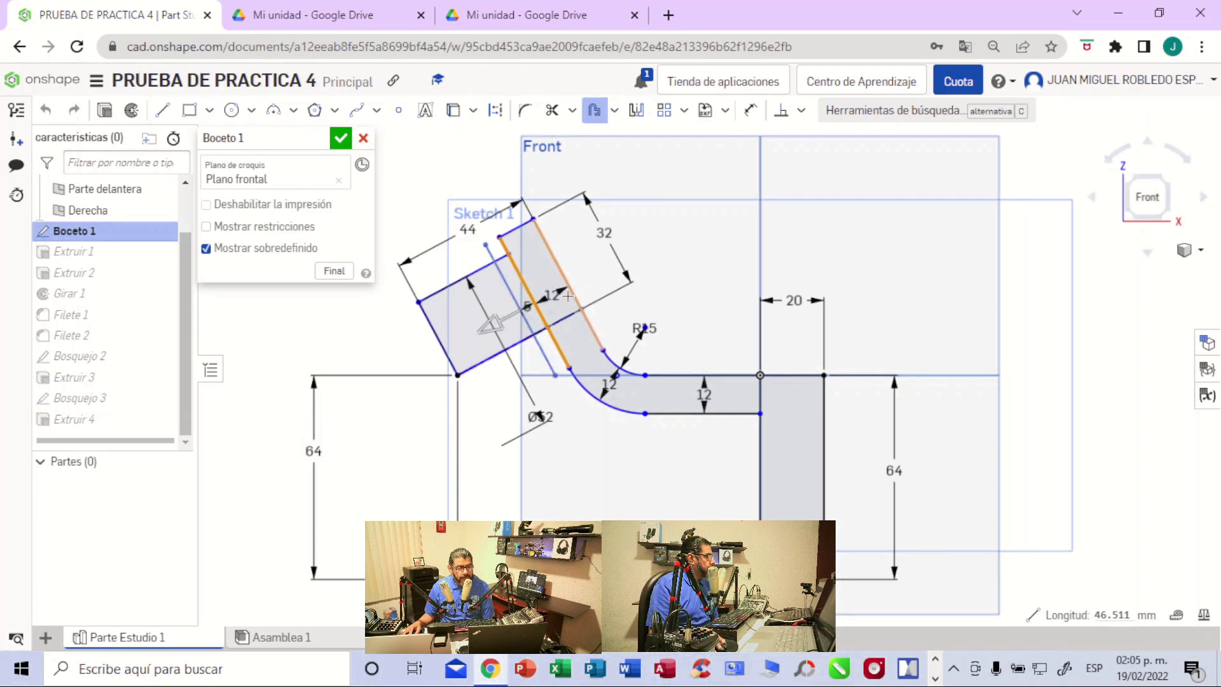
left_click(528, 308)
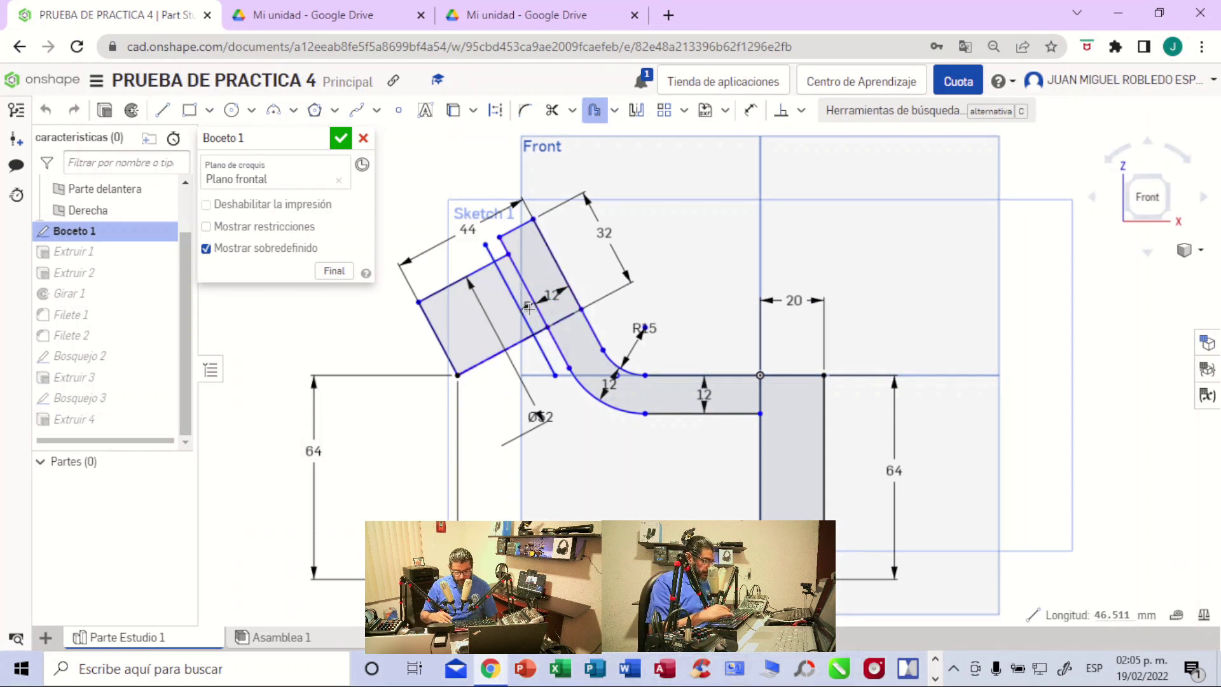
double_click(530, 309)
type("26")
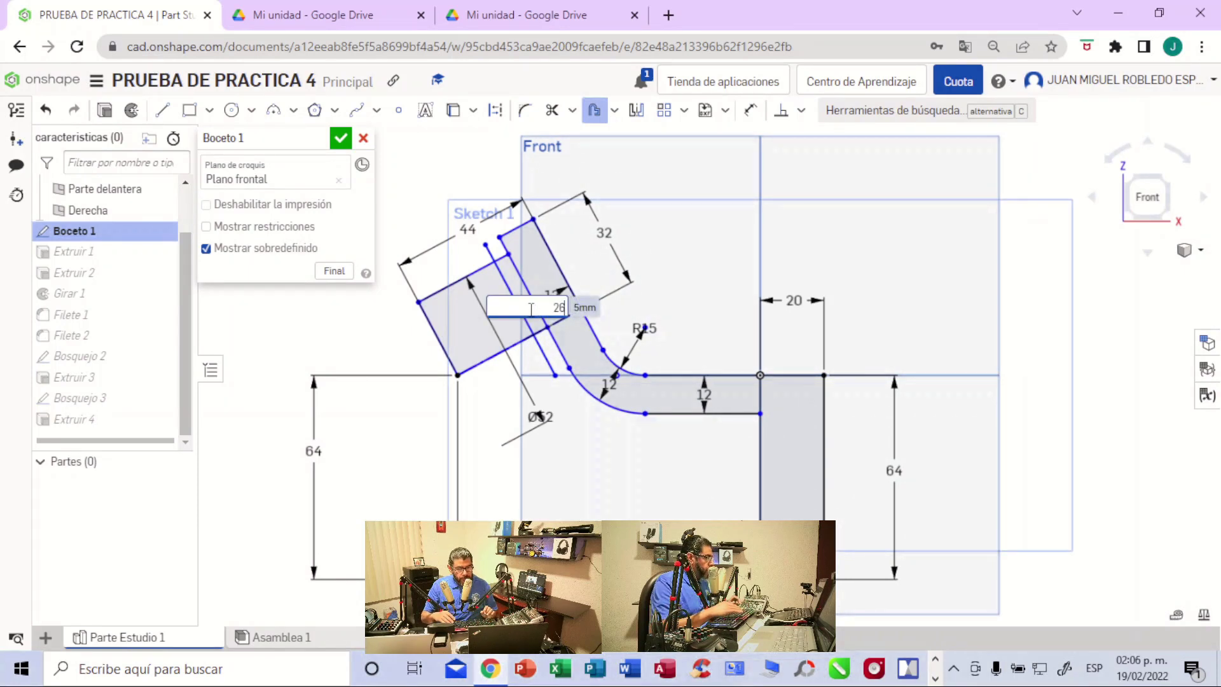
key("Return")
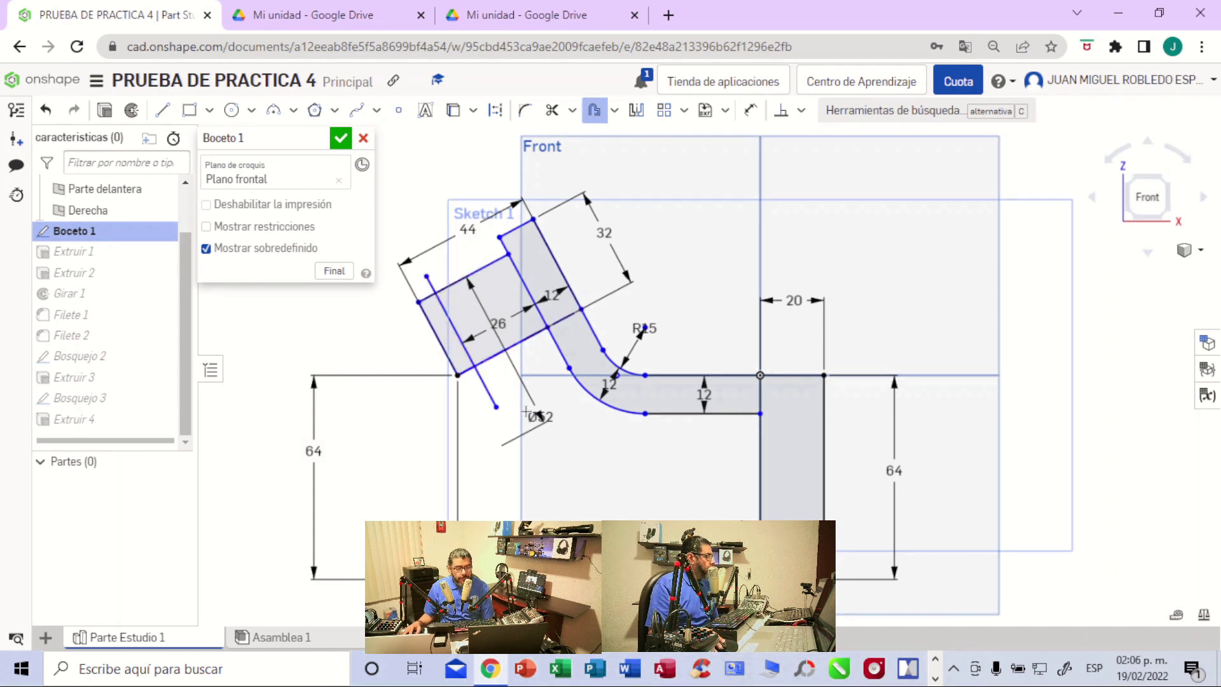
- Offset the outer arc of the arm's bend 26 mm outward
left_click(589, 396)
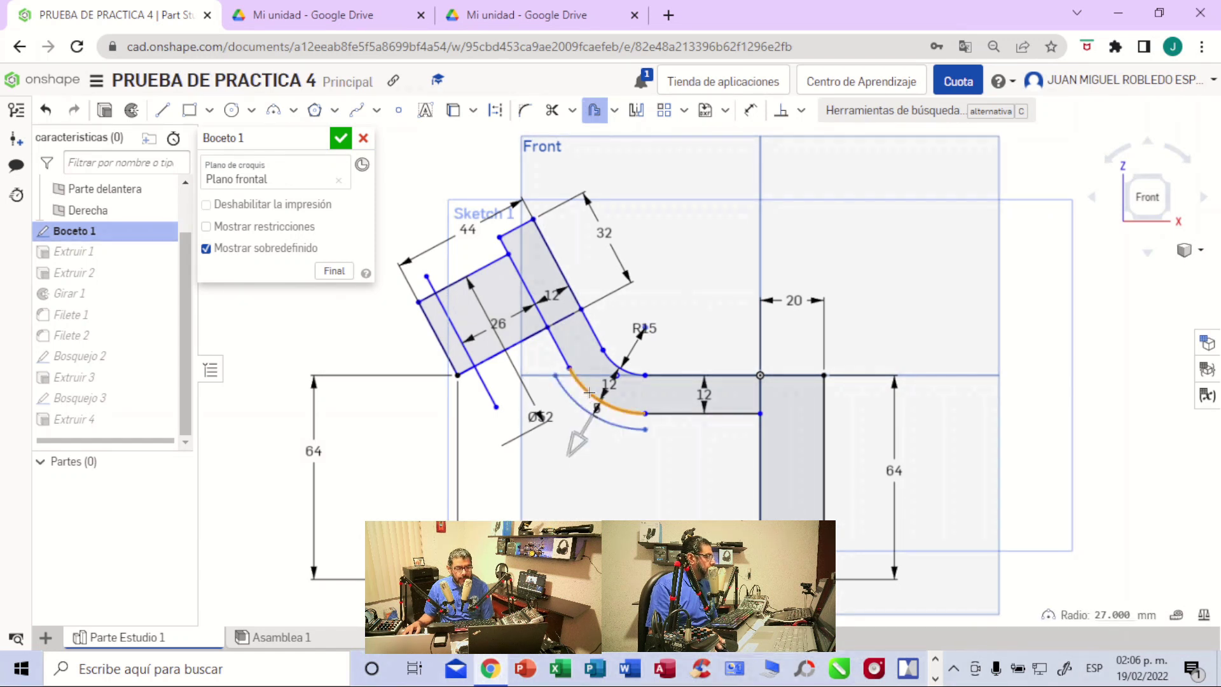
left_click(589, 390)
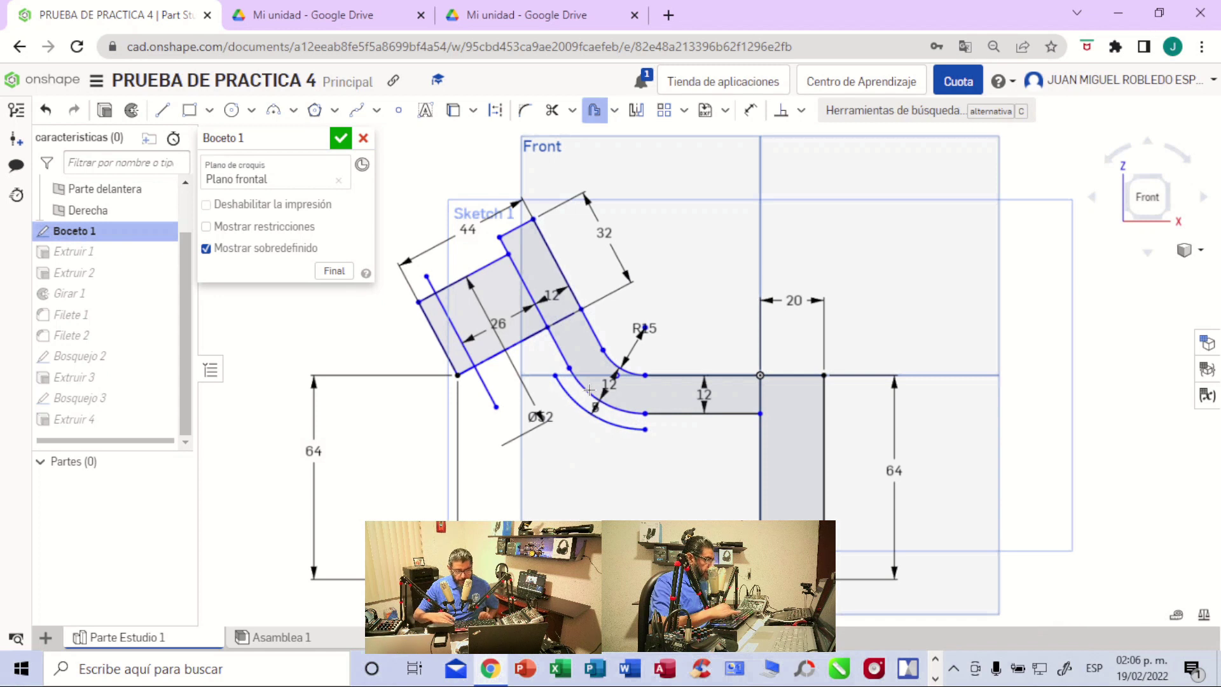
type("2")
key("BackSpace")
type("5")
key("Return")
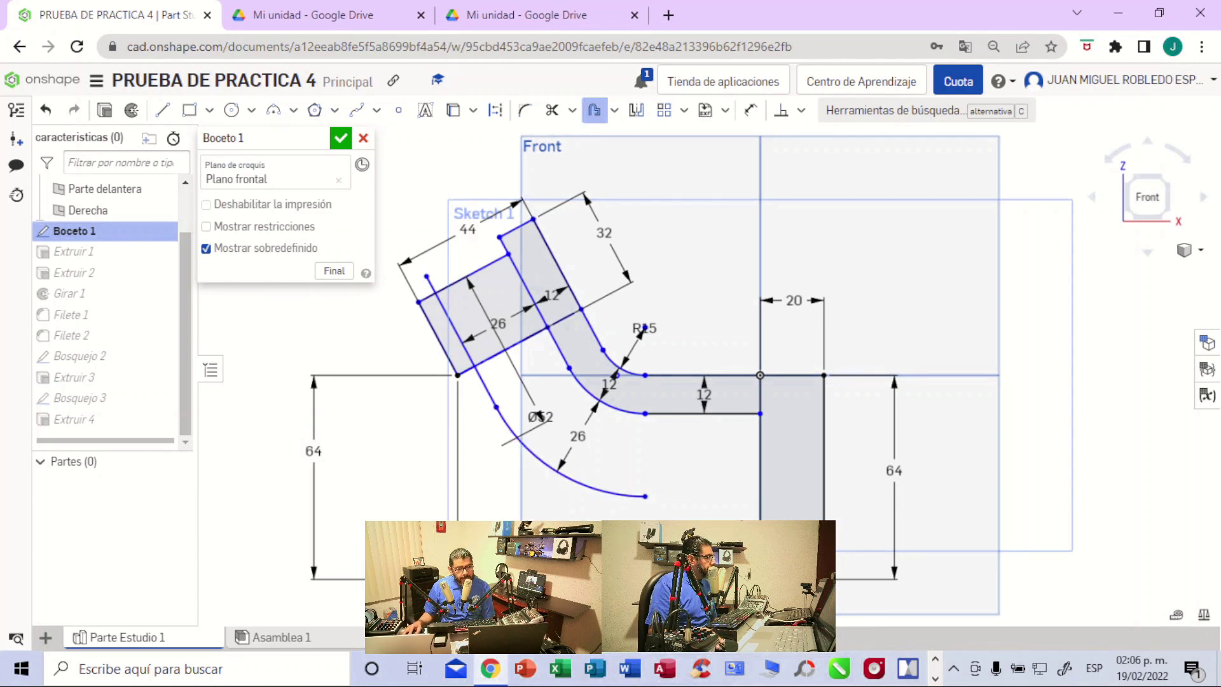
- Check the rib curve in the practice drawing, sketch a three-point arc from the 26 mm offset arc's end to the base, and dimension its radius
left_click(528, 20)
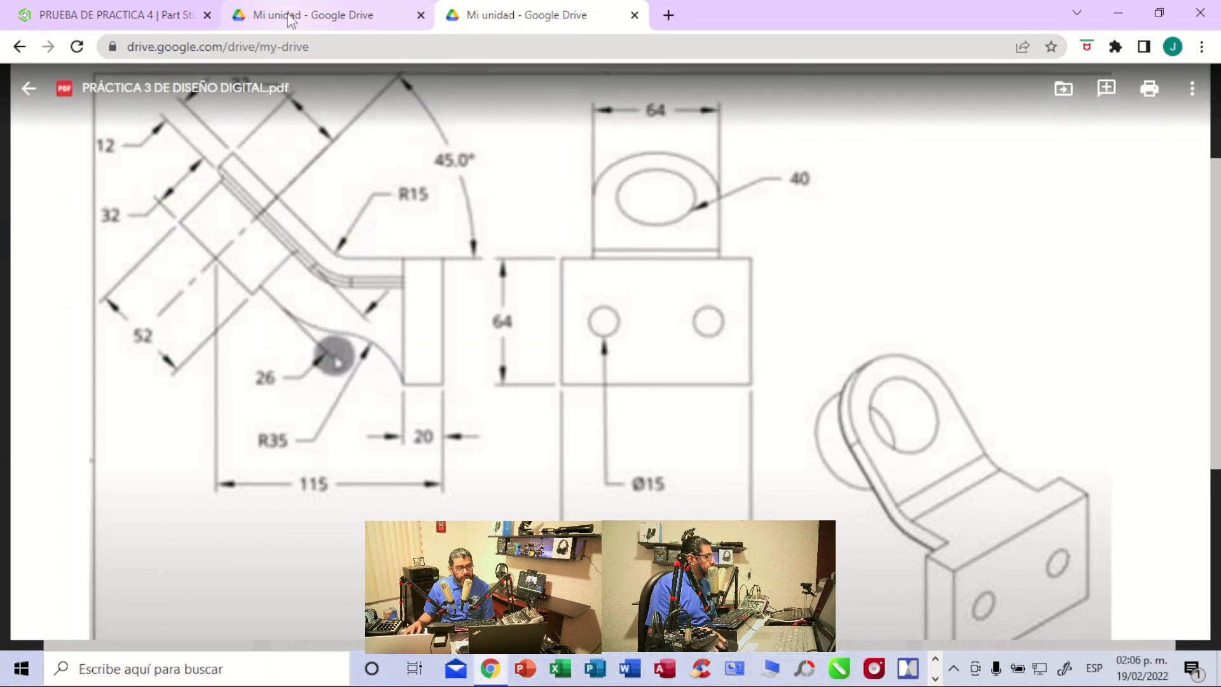
left_click(169, 15)
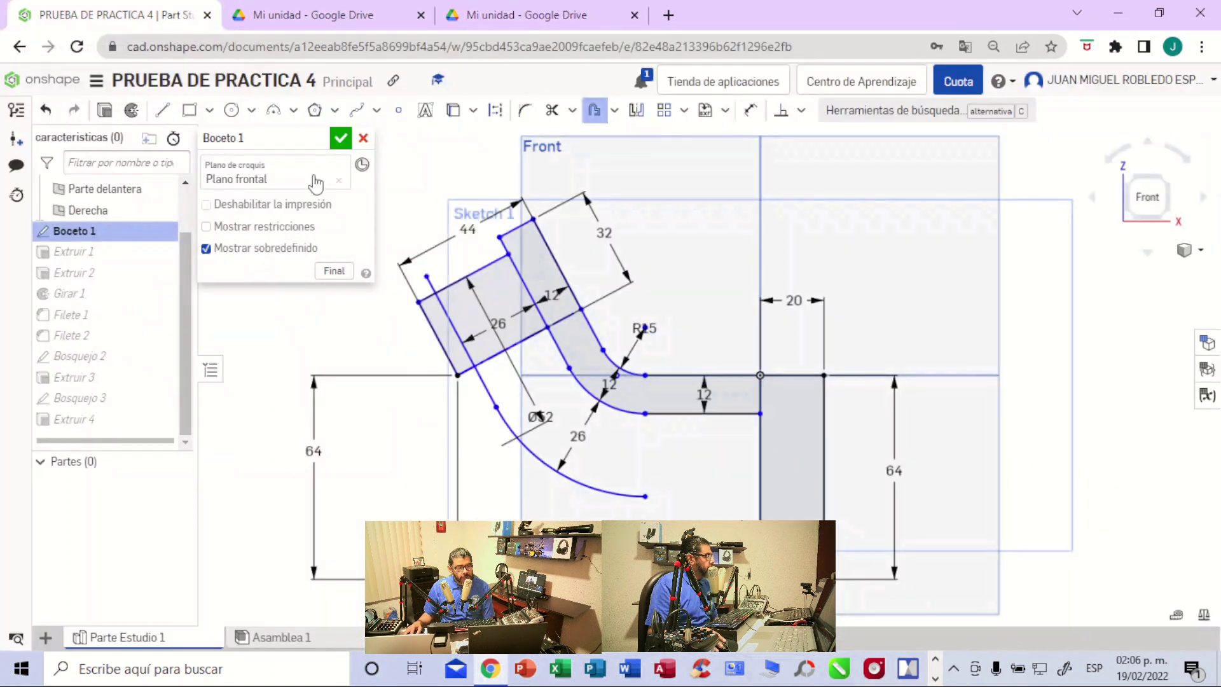
left_click(293, 112)
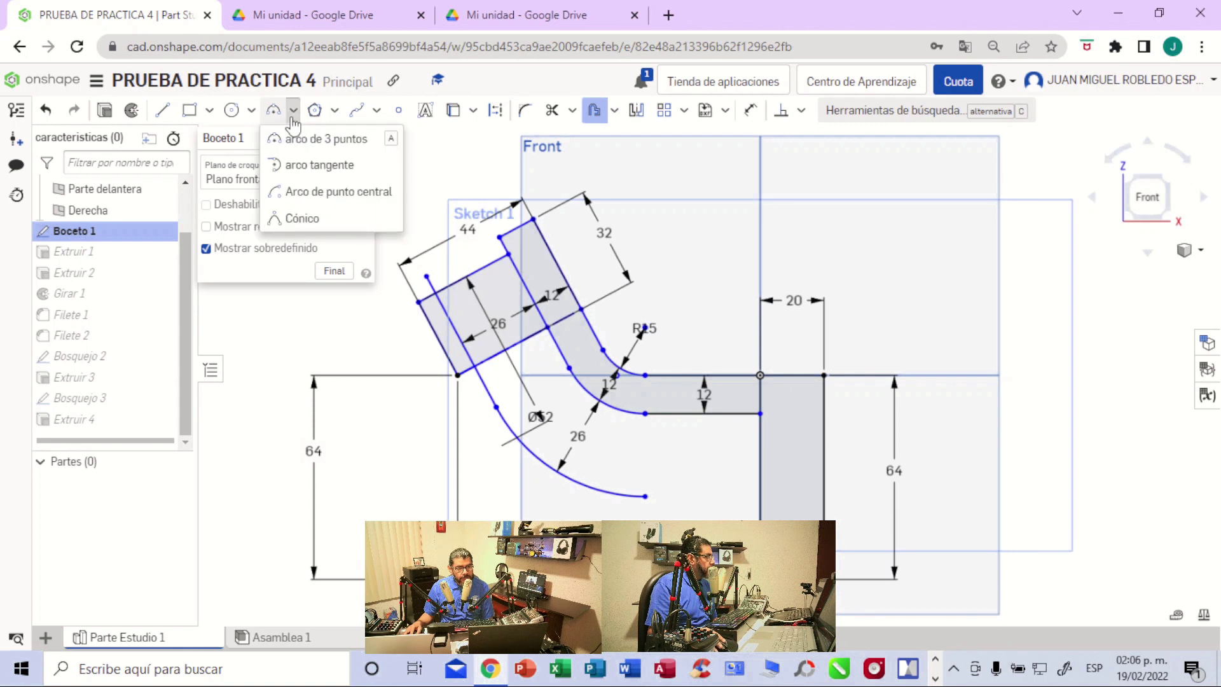
left_click(317, 141)
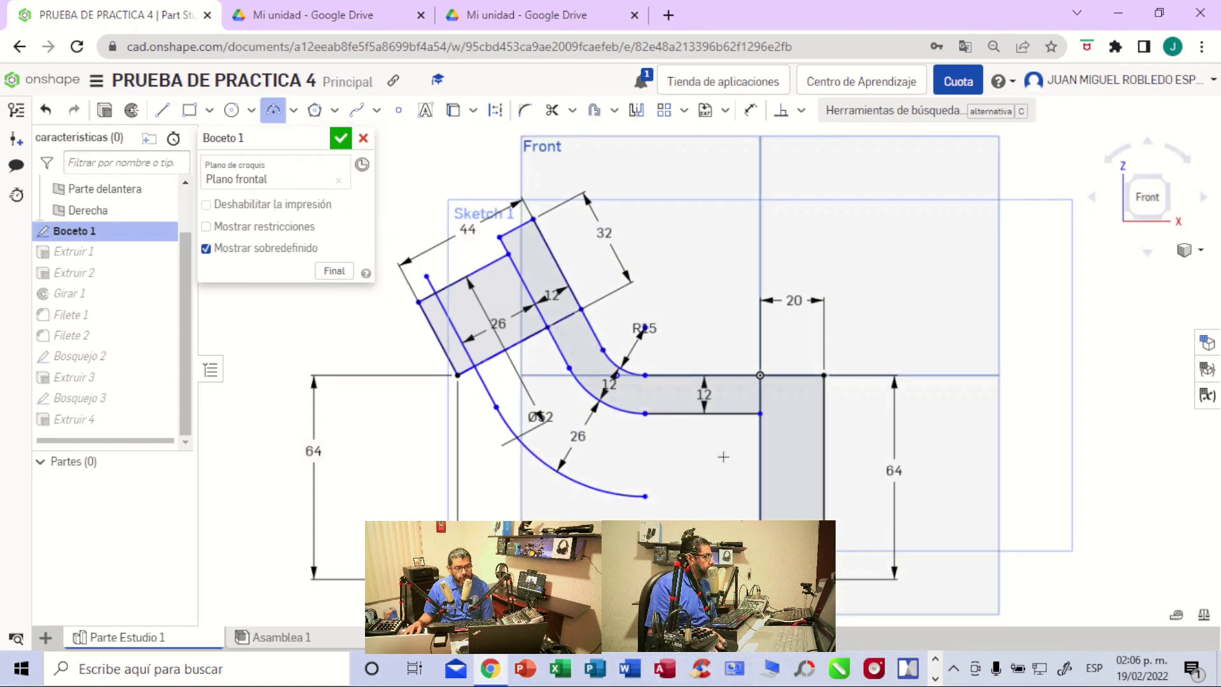
left_click(646, 497)
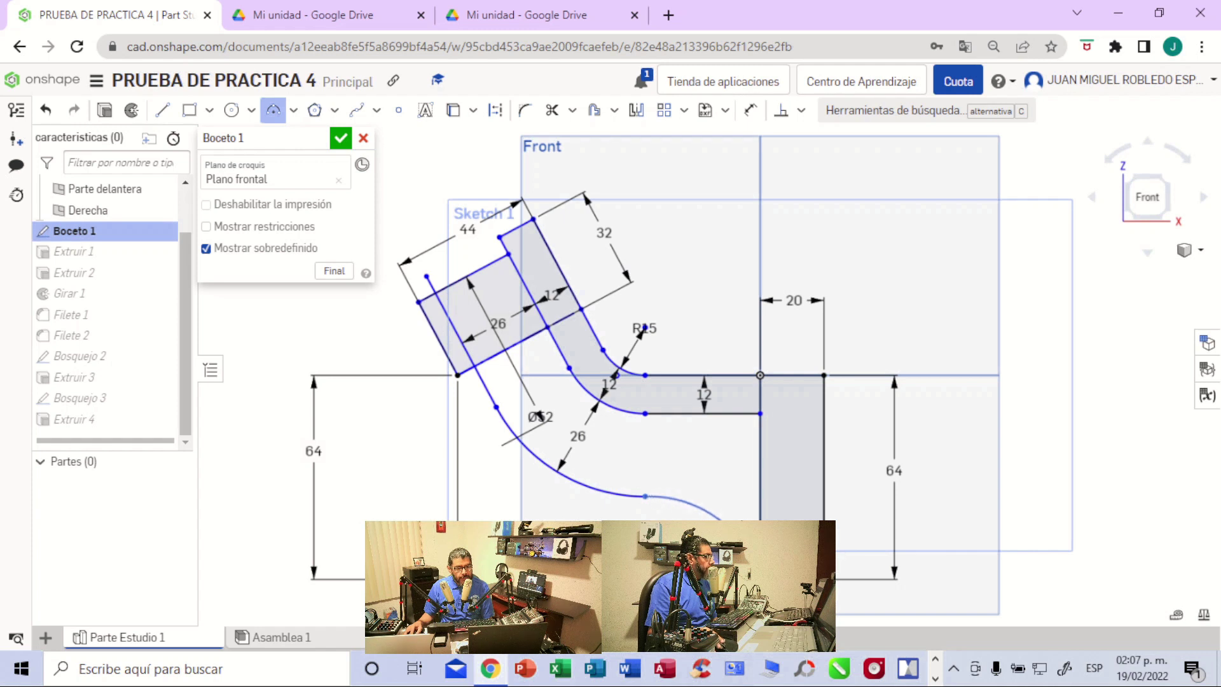
left_click(717, 516)
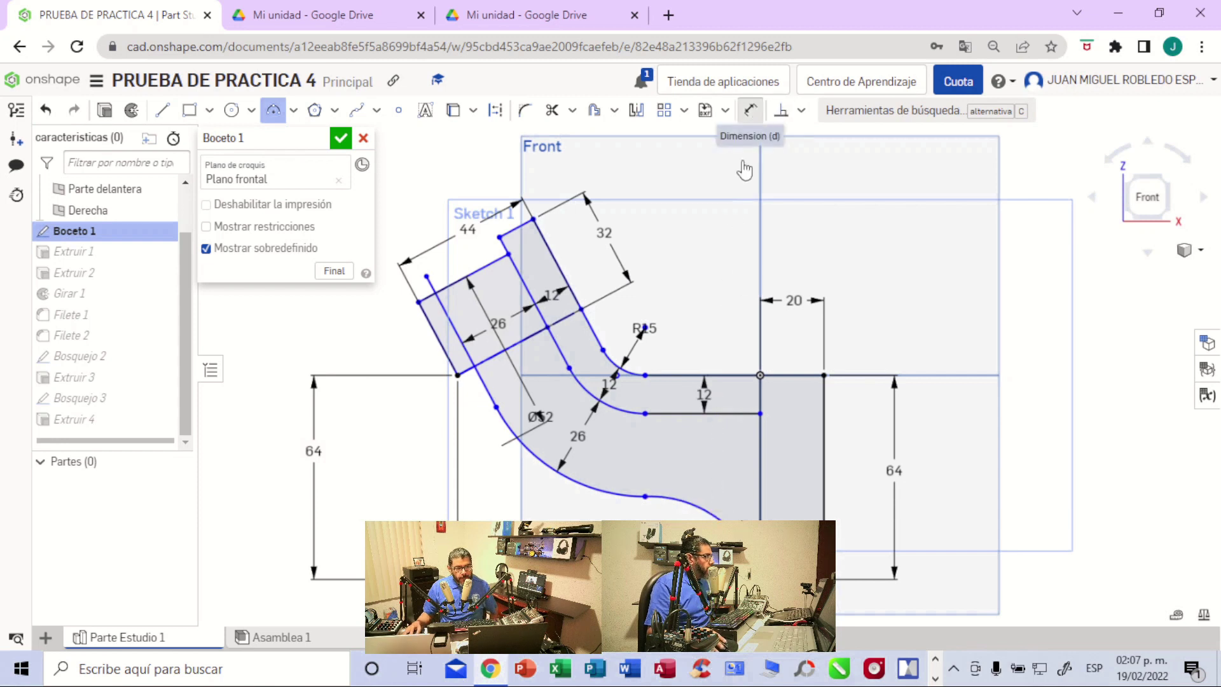
left_click(749, 140)
left_click(695, 513)
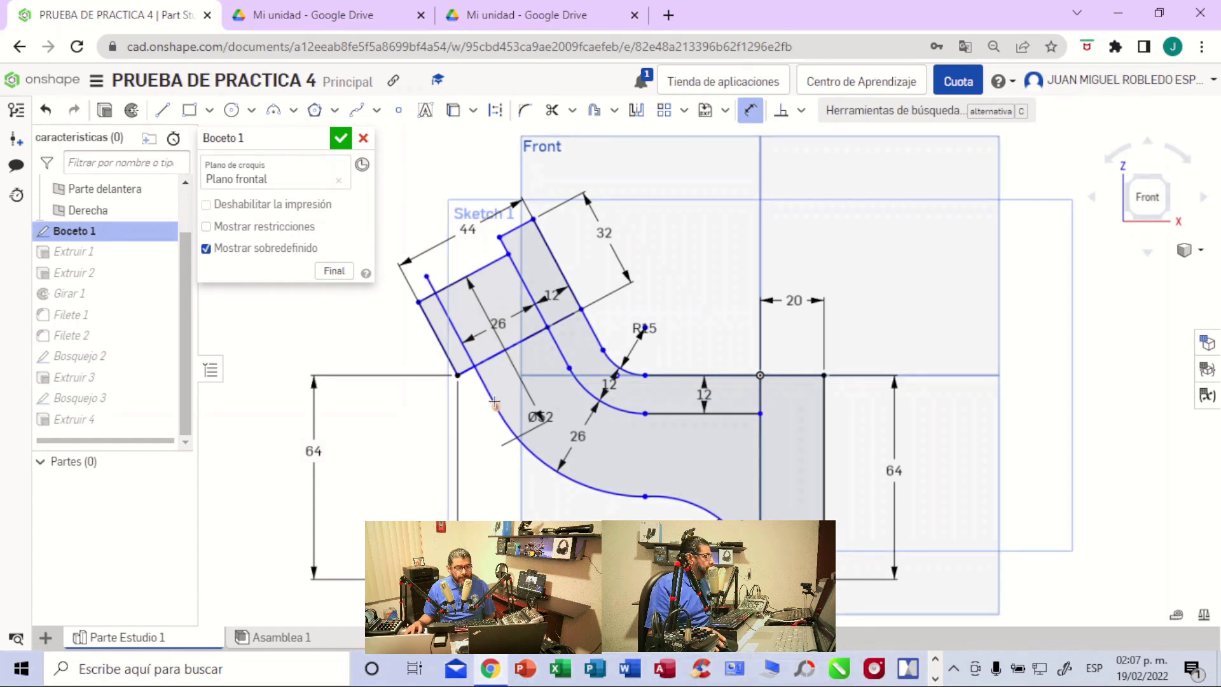
- Trim away the parts of the offset line inside and above the boss profile and finish the sketch
left_click(572, 111)
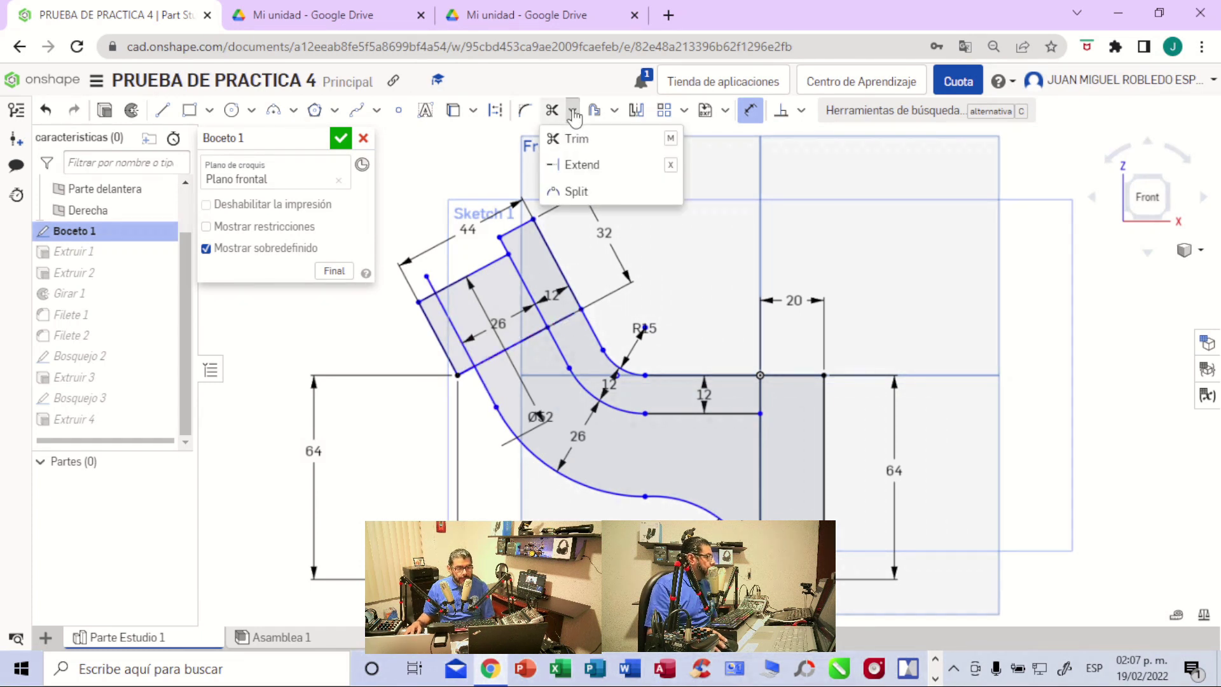
left_click(589, 141)
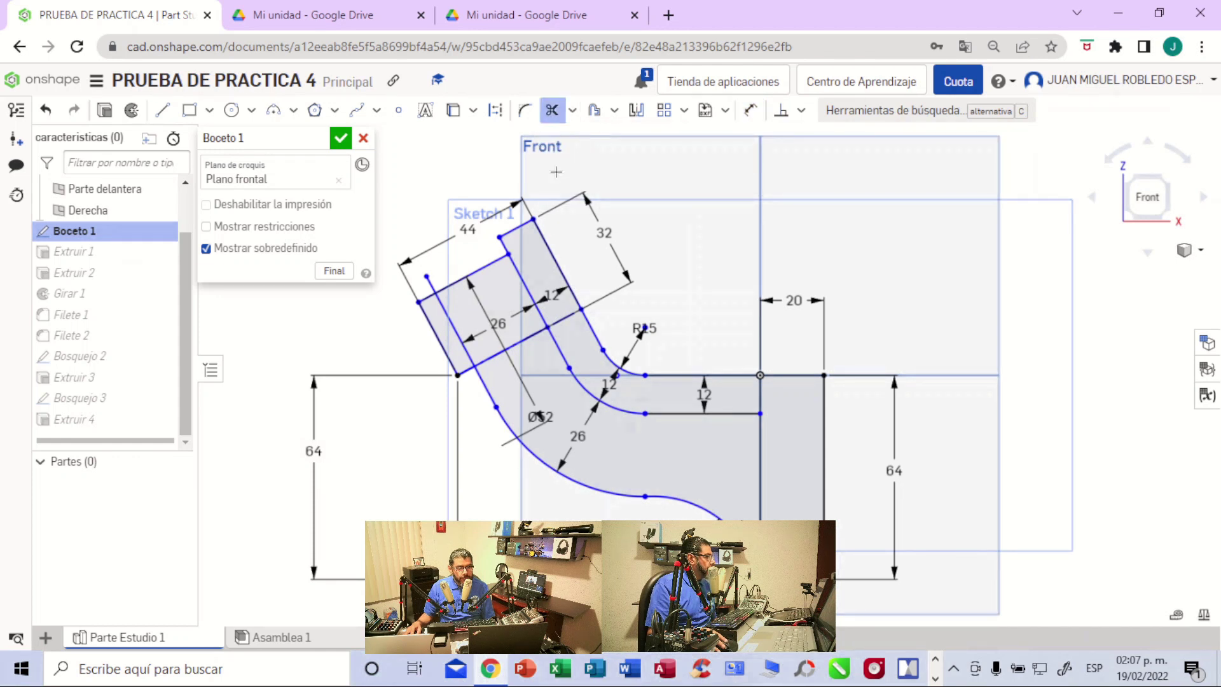
left_click(455, 333)
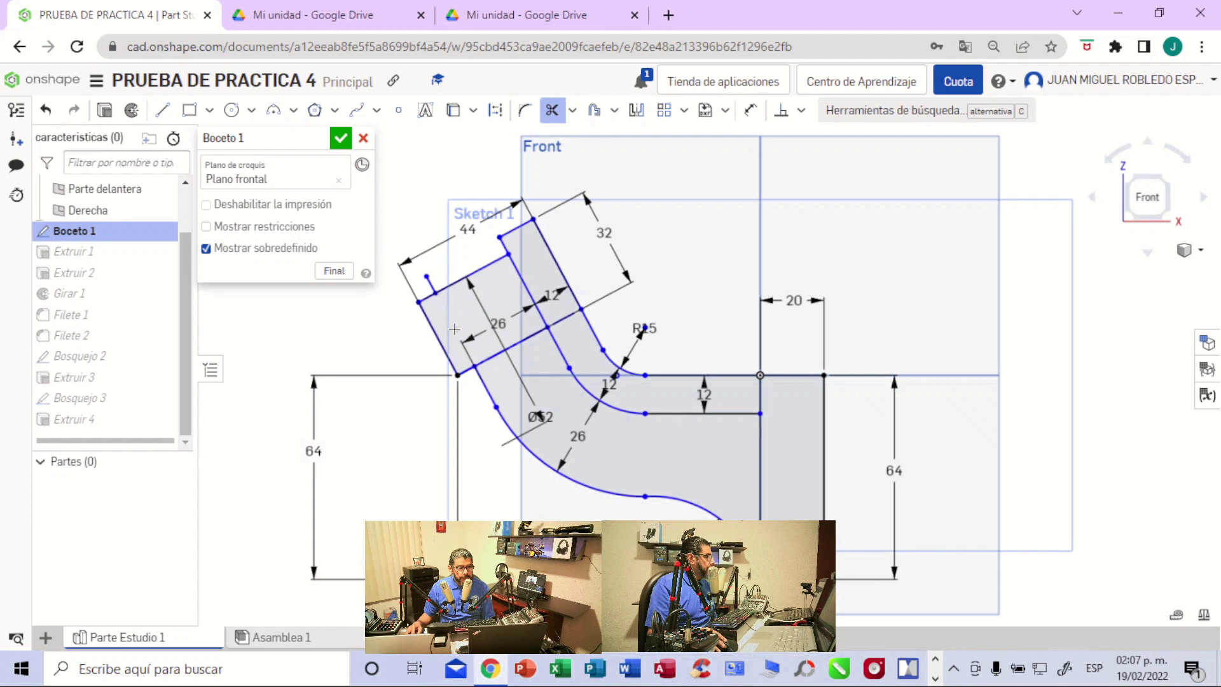
left_click(430, 284)
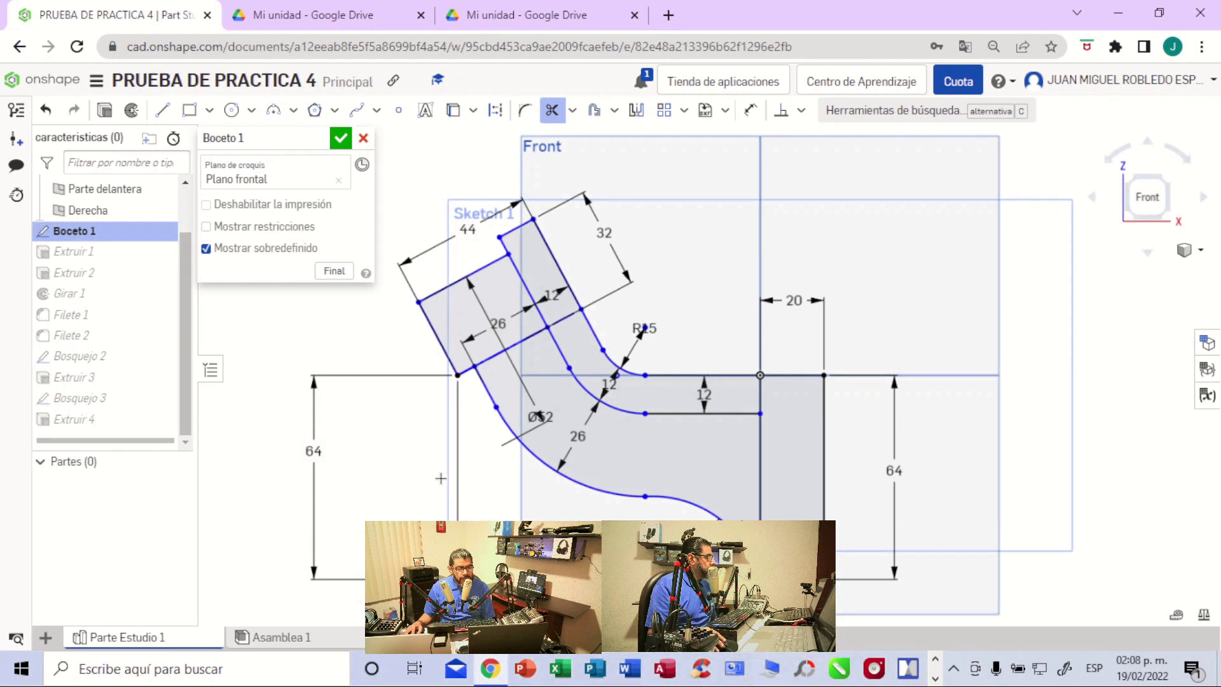
left_click(340, 137)
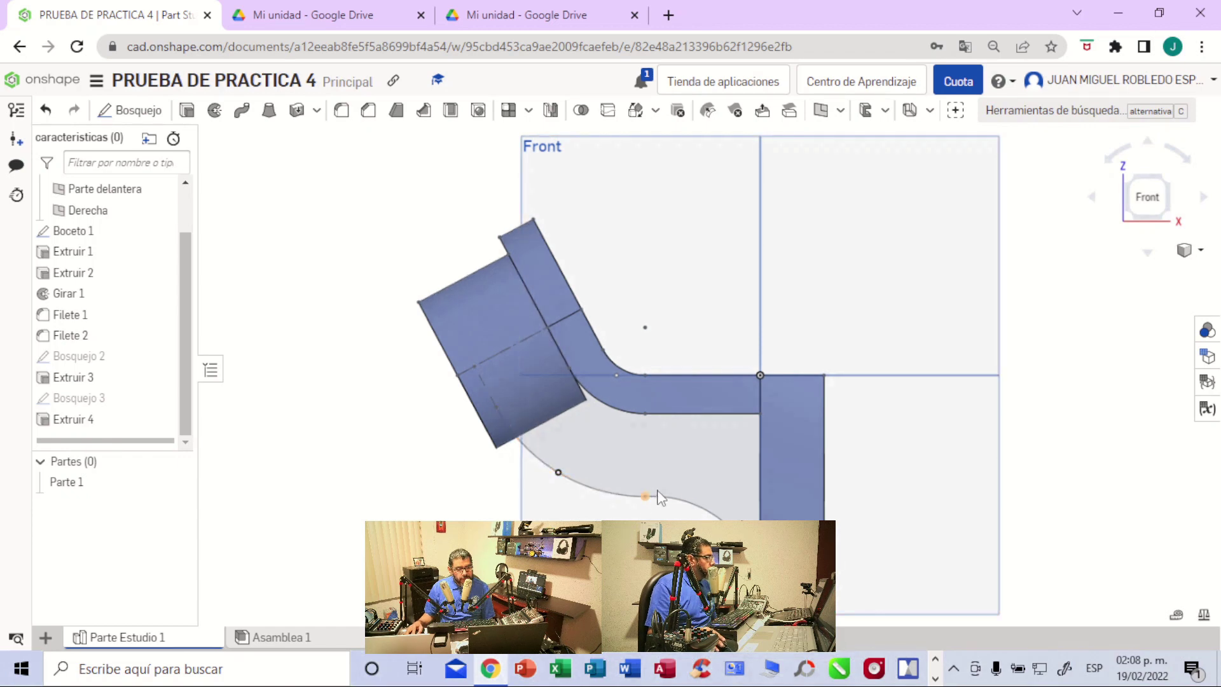
- Extrude the curved rib region of the profile sketch symmetrically with a 5 mm depth, adding it to Part 1
mouse_move(1065, 382)
right_mouse_down()
mouse_move(1125, 346)
mouse_move(1117, 281)
mouse_move(1098, 332)
mouse_move(1112, 330)
mouse_move(1060, 363)
mouse_move(1065, 380)
mouse_move(1058, 373)
right_mouse_up()
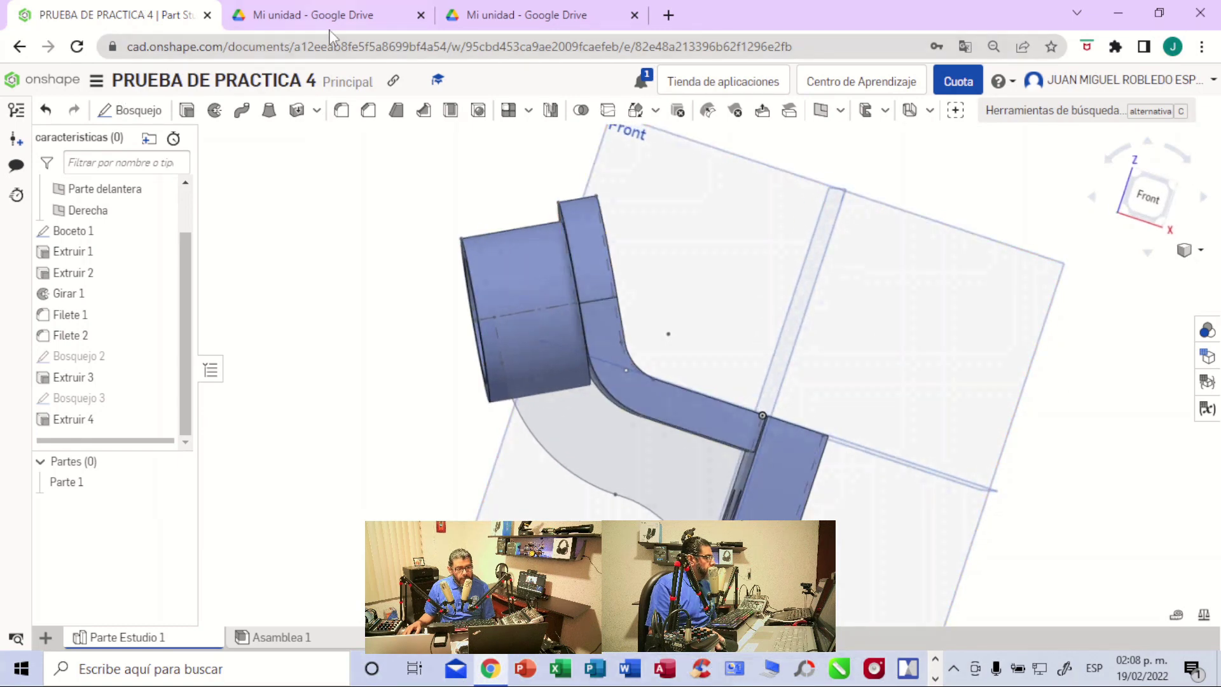
left_click(494, 21)
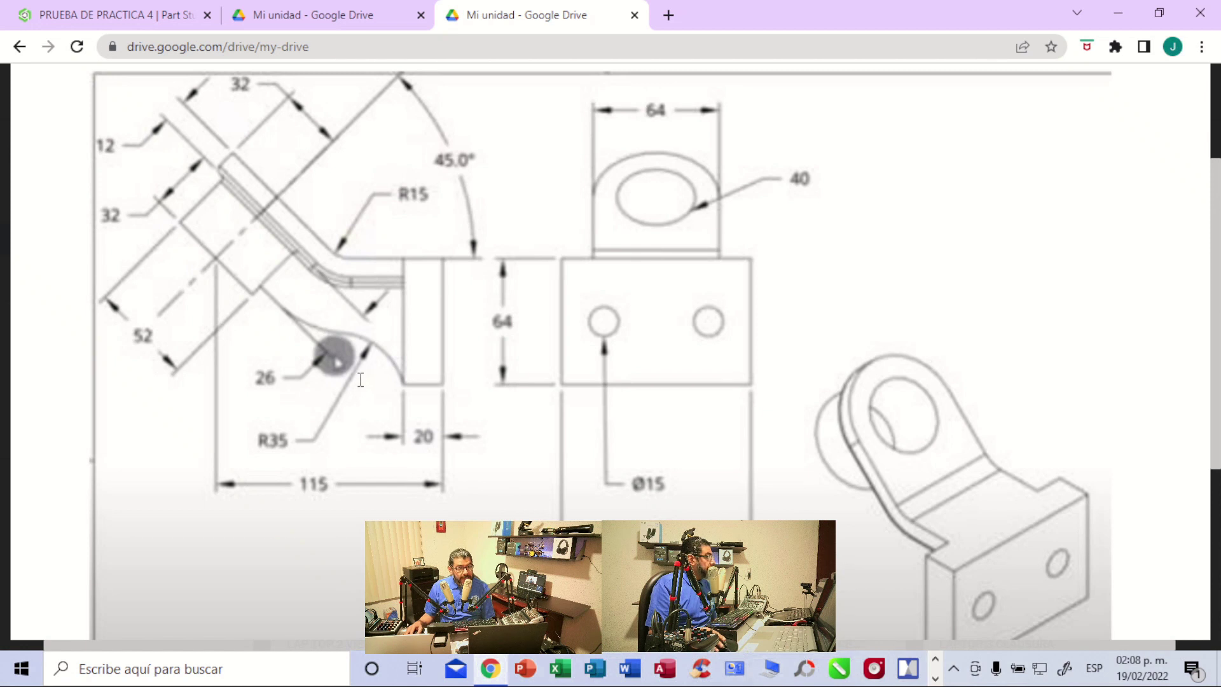
left_click(138, 21)
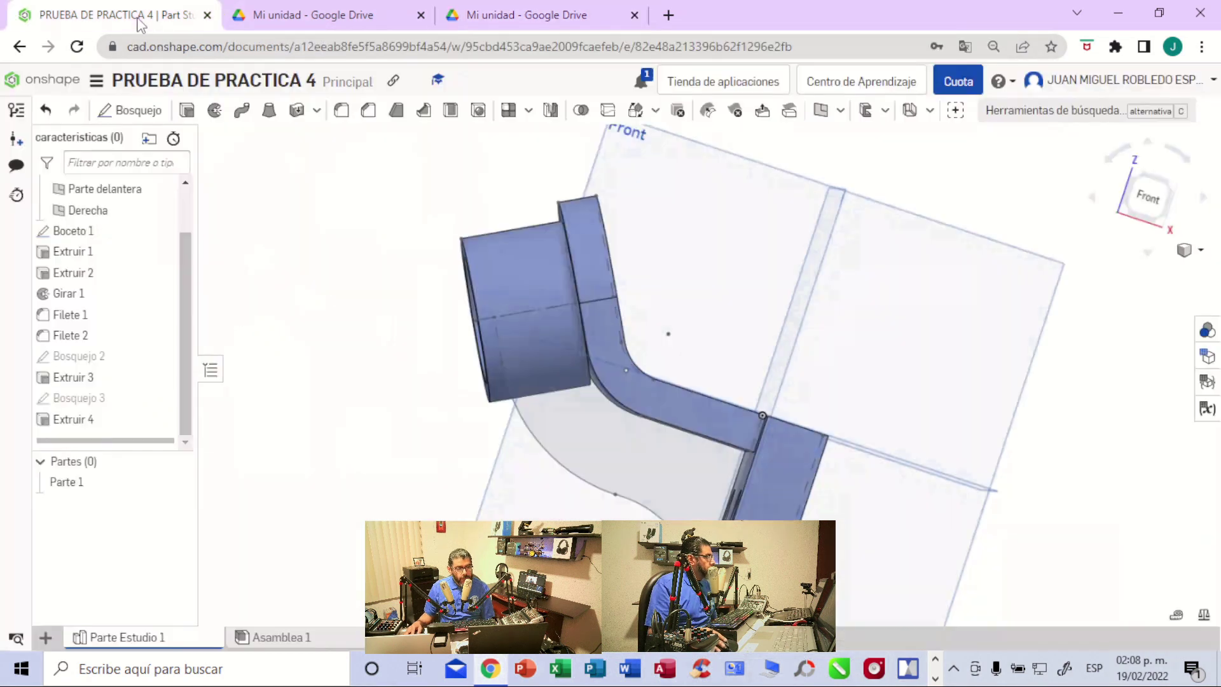
left_click(613, 449)
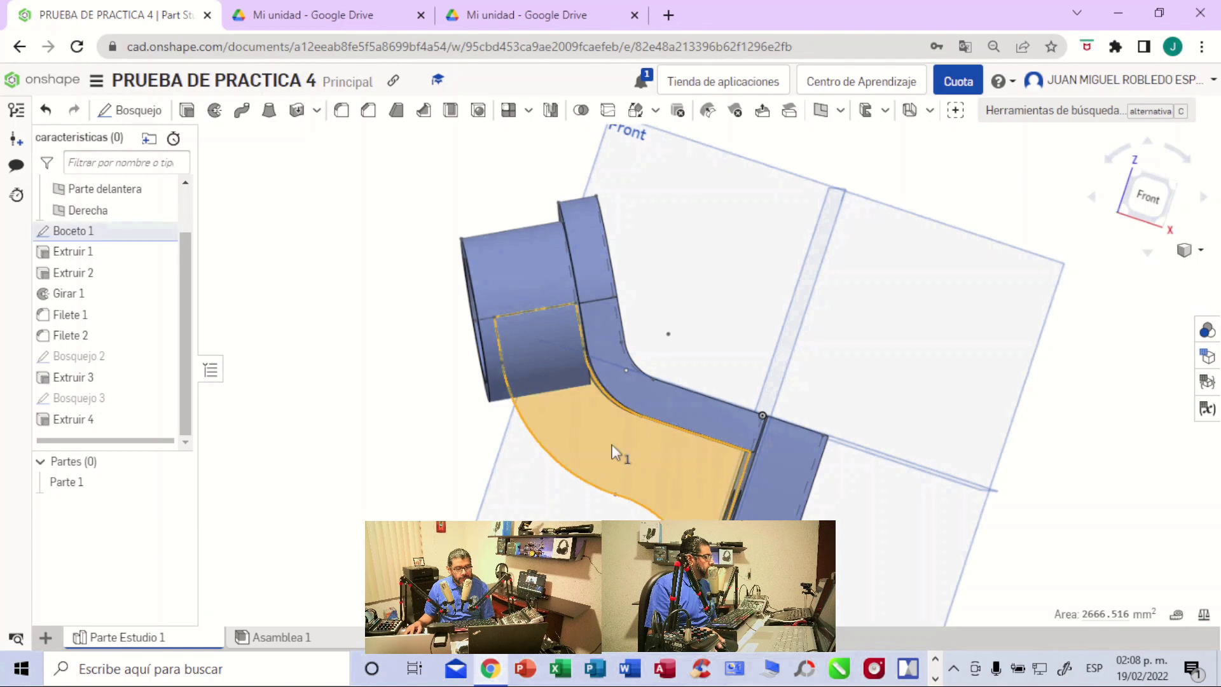
left_click(184, 114)
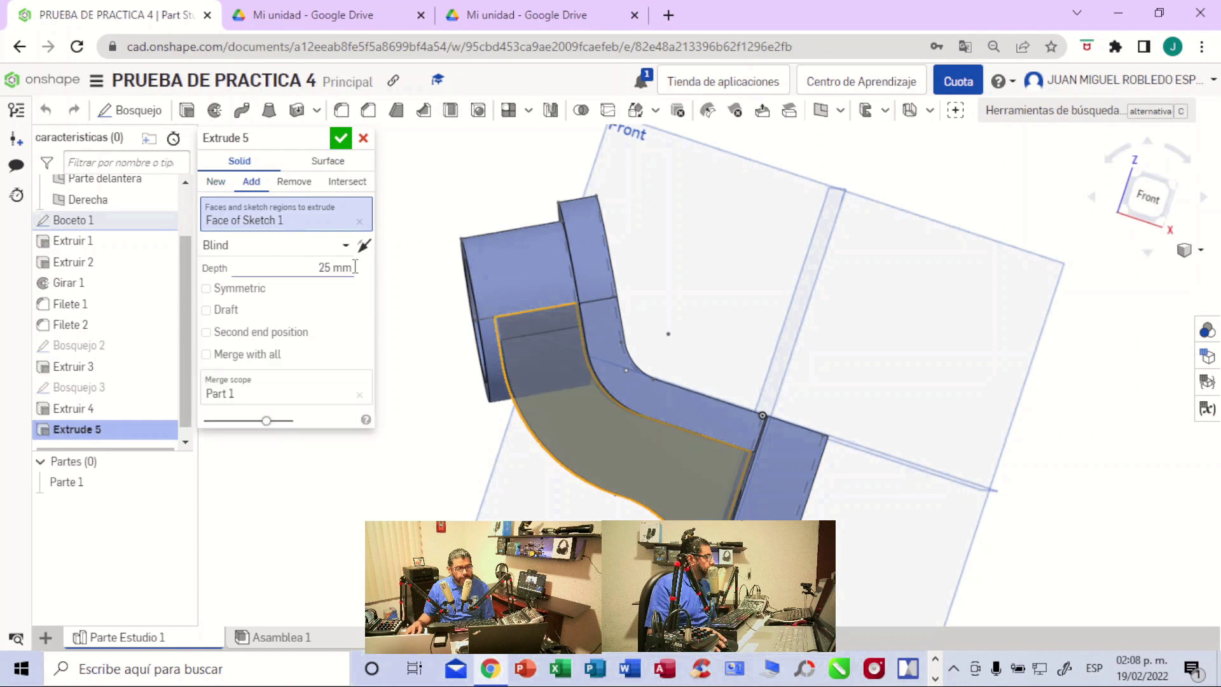
left_click(355, 267)
key("BackSpace")
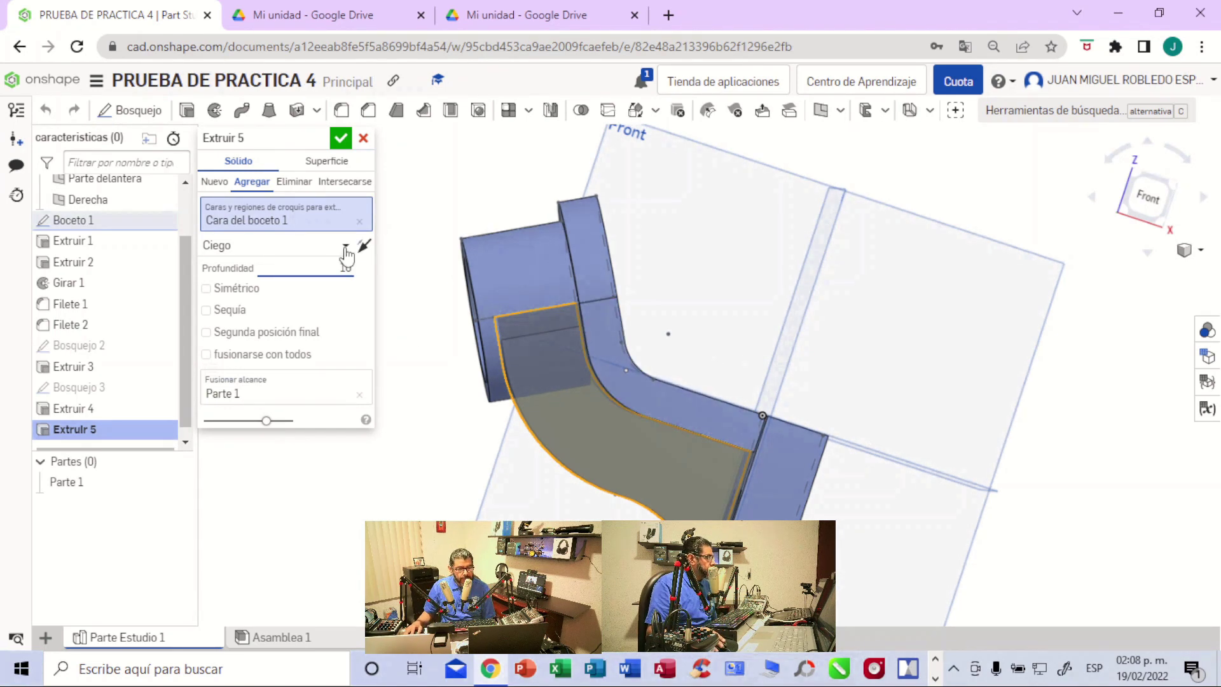
right_click_drag(1018, 350, 1111, 308)
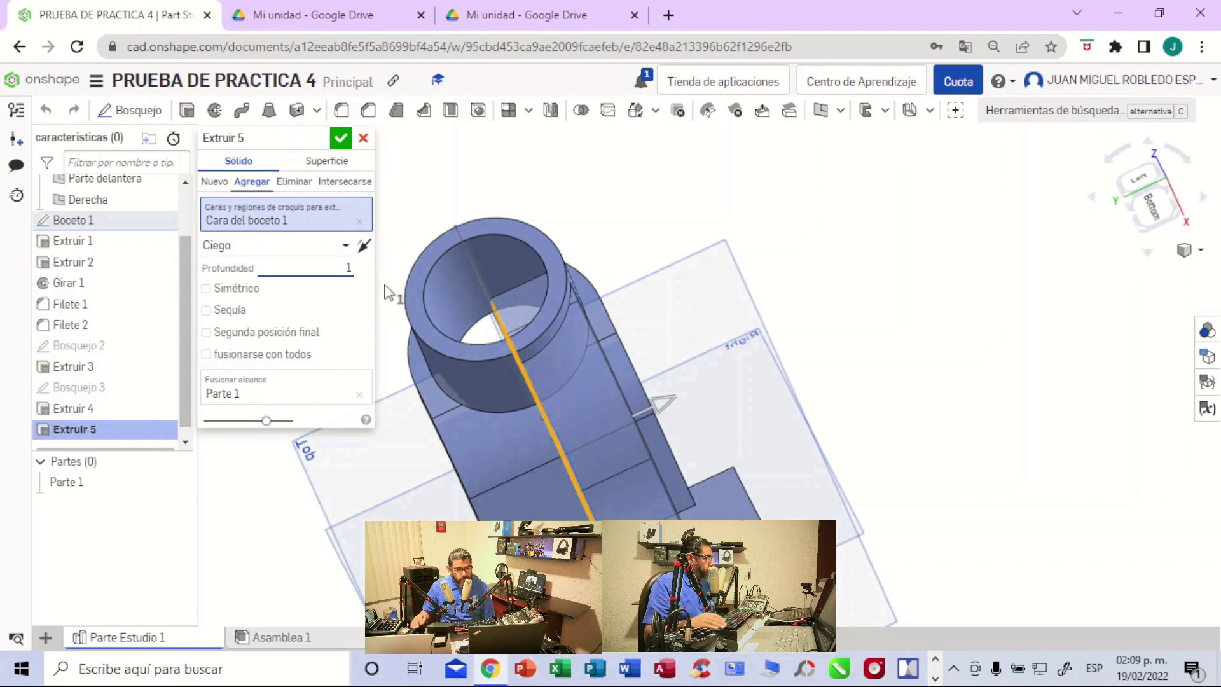
type("5")
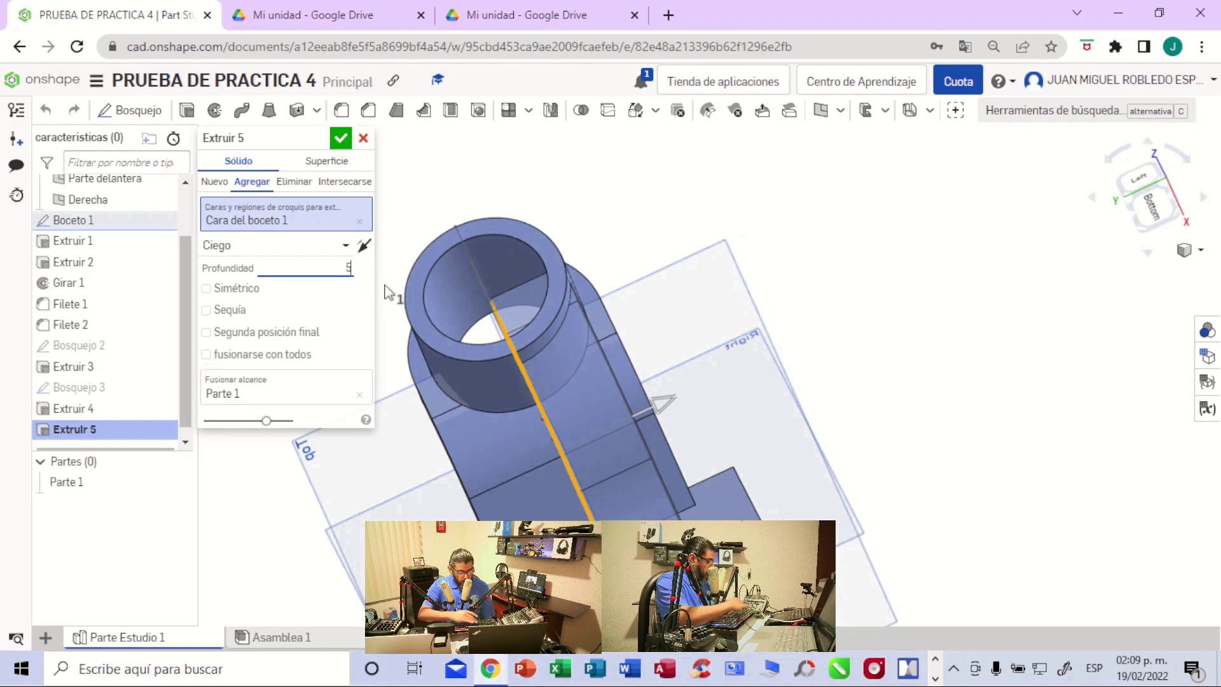
left_click(207, 291)
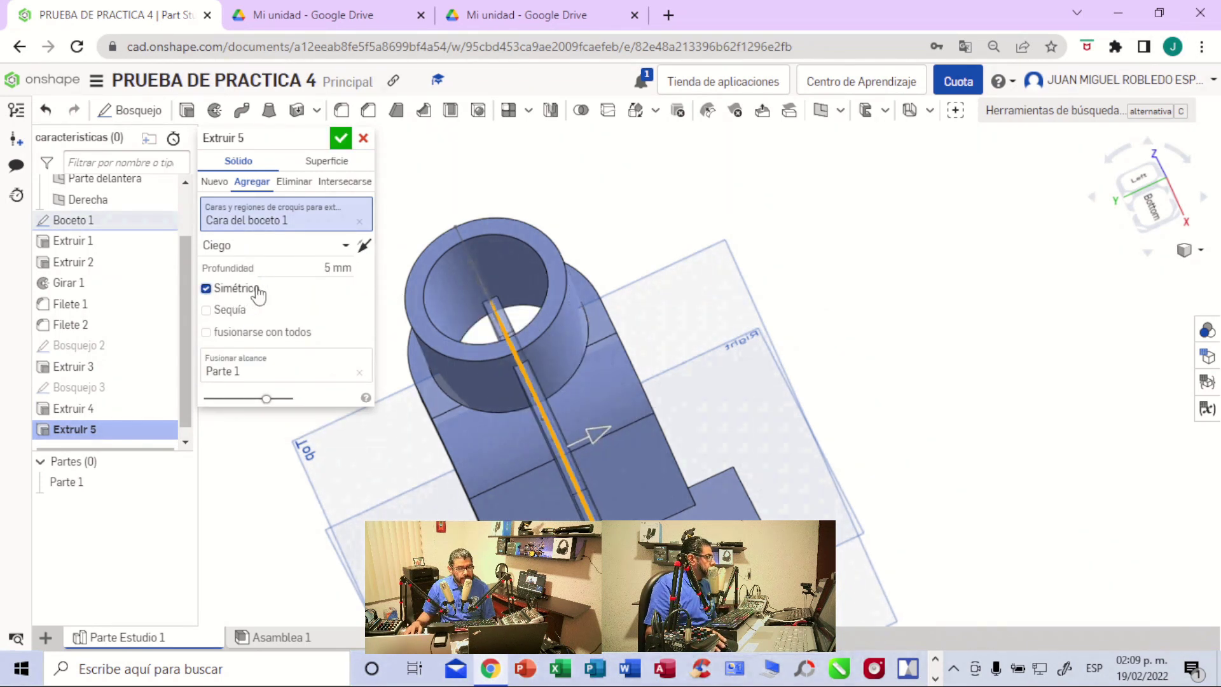
left_click(341, 139)
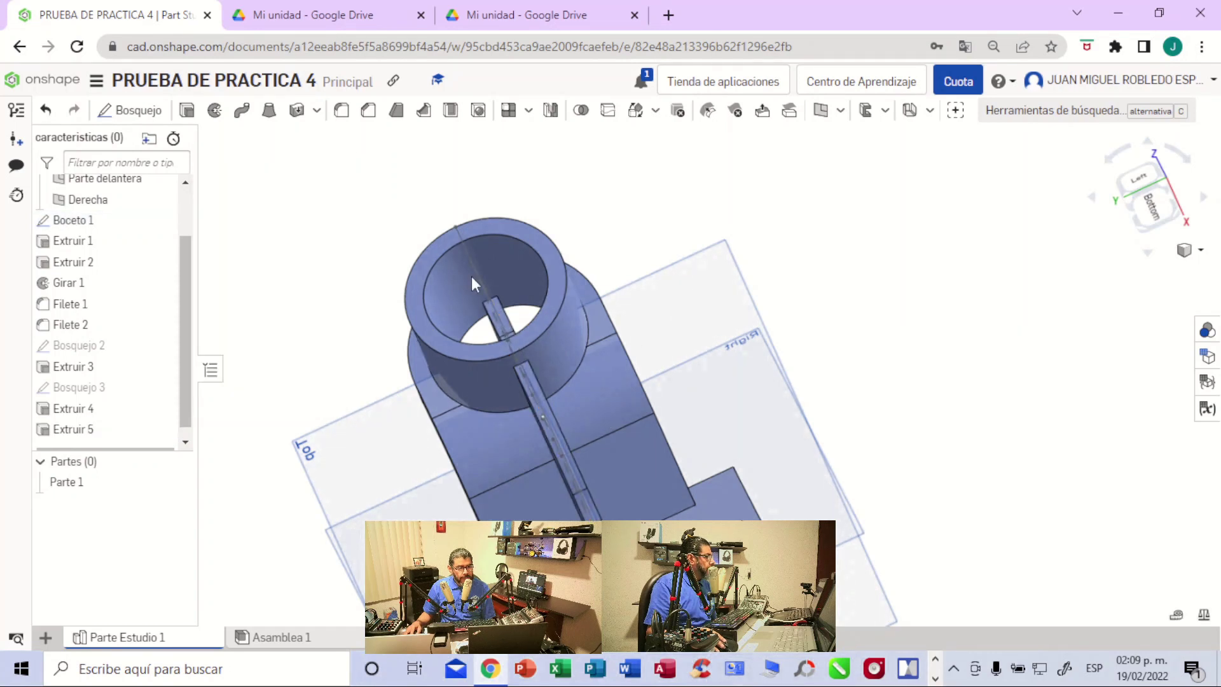
- Inspect the rib where it enters the boss hole and reopen the original front-plane profile sketch
right_click_drag(943, 367, 909, 407)
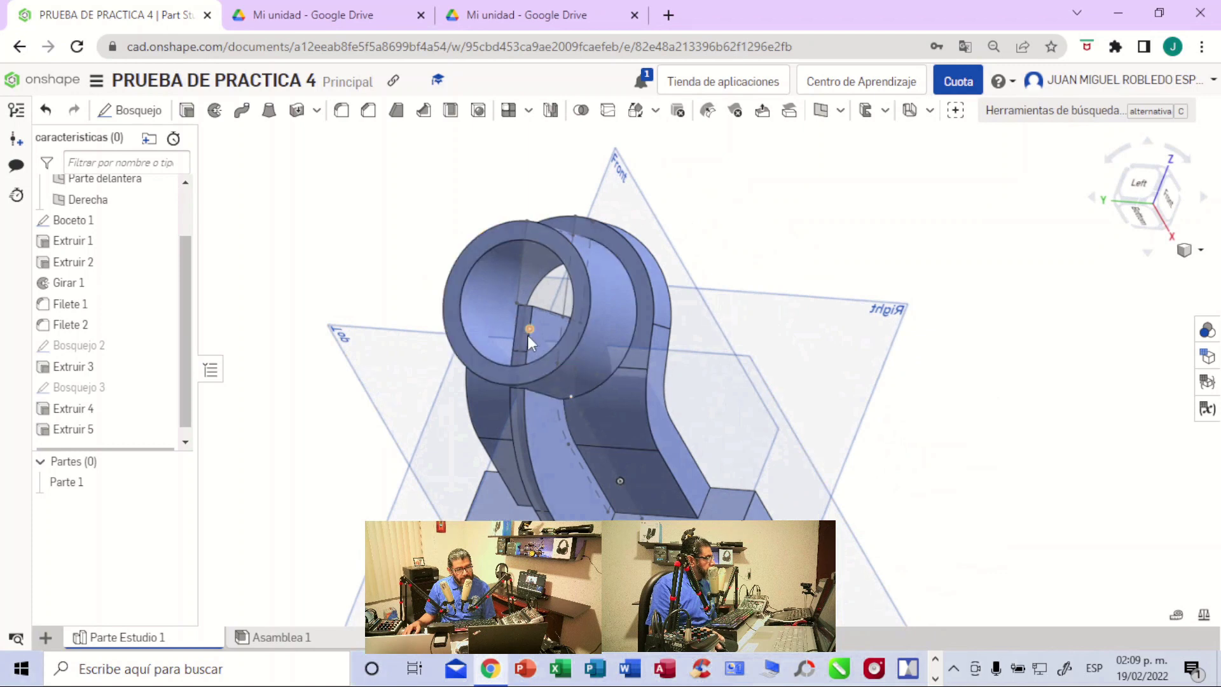
right_click_drag(918, 340, 842, 250)
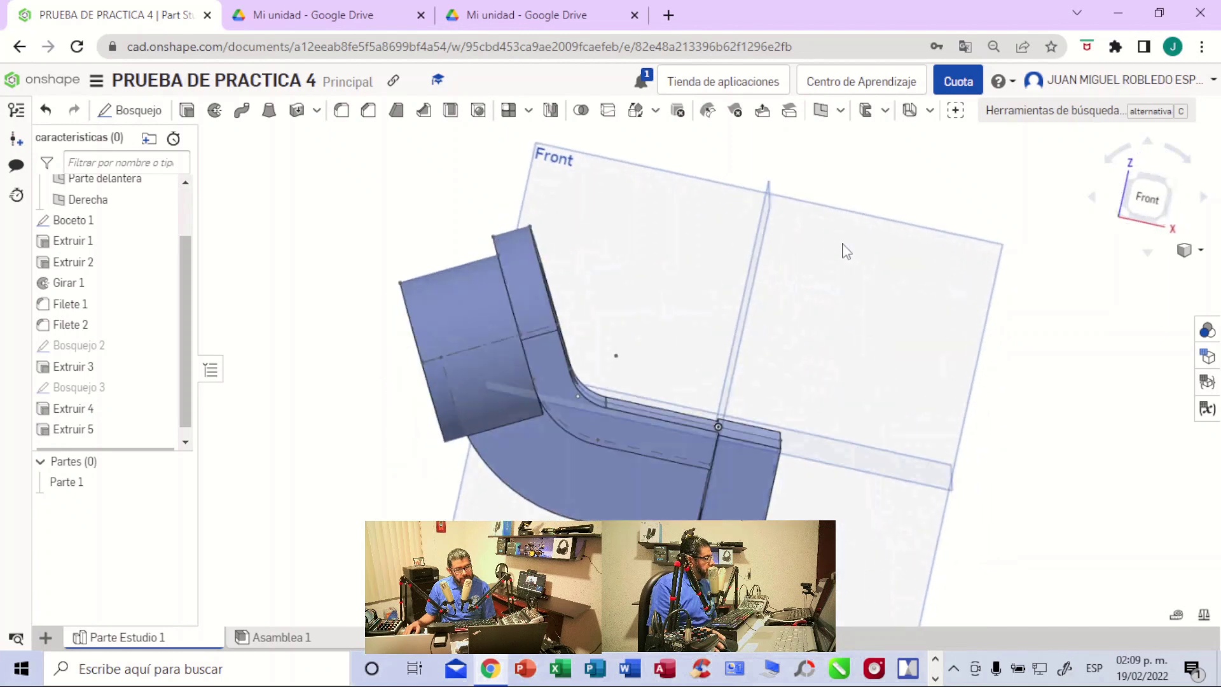
left_click(81, 220)
scroll(81, 220, "up", 1)
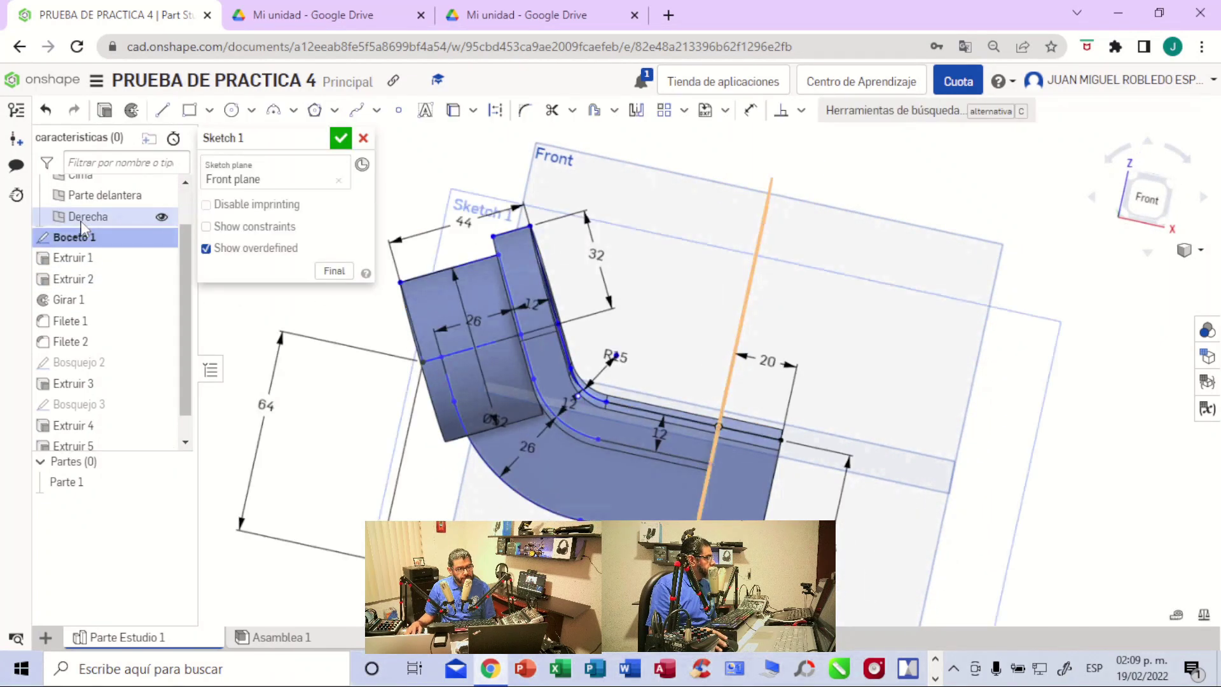
- Try trimming the rib's short offset line and its outer 26 mm offset arc, and undo these trims
left_click(572, 110)
left_click(579, 140)
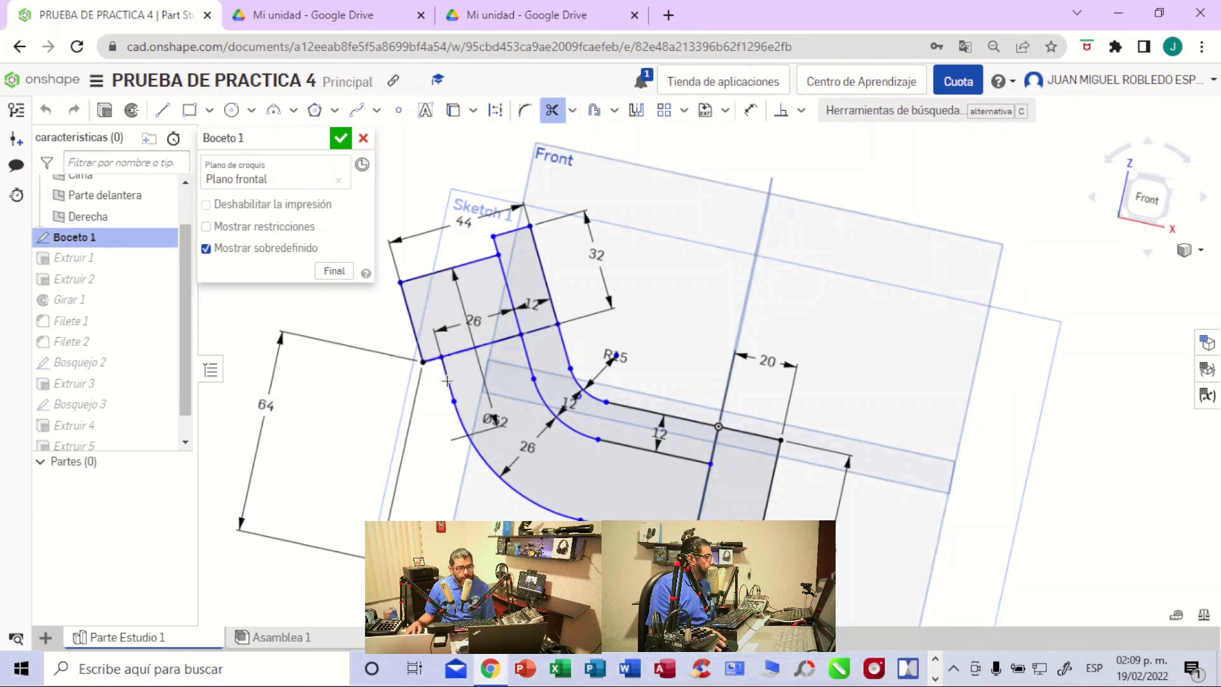
left_click(447, 381)
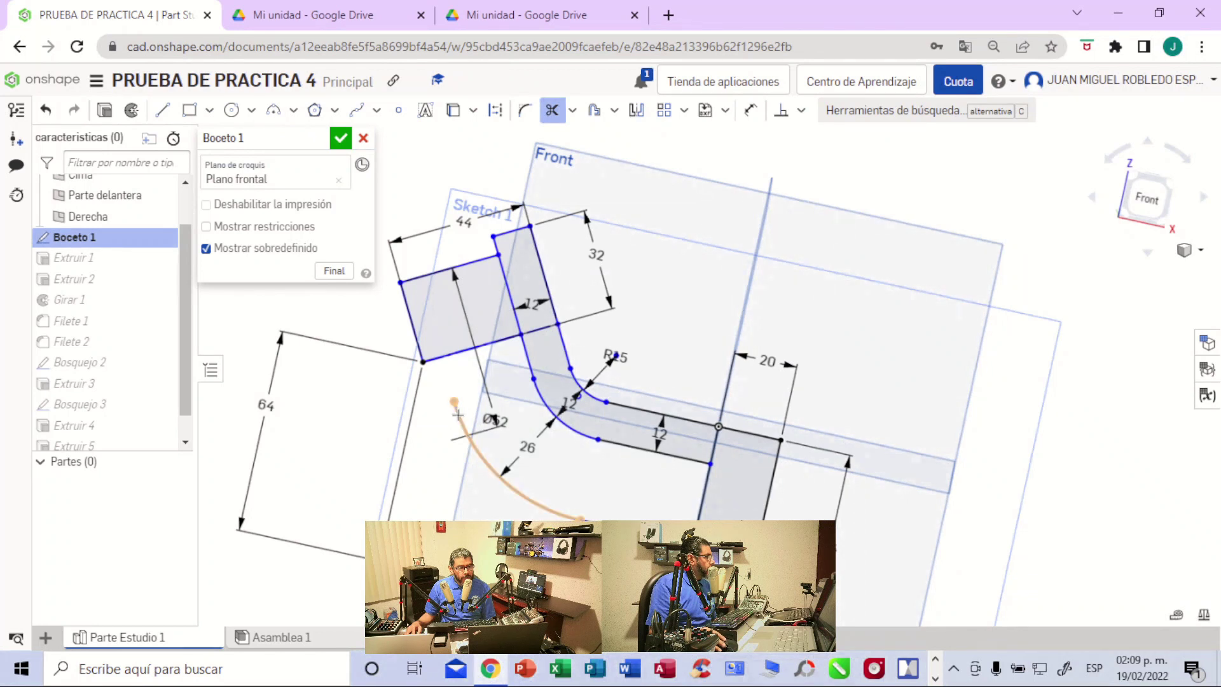
left_click(458, 415)
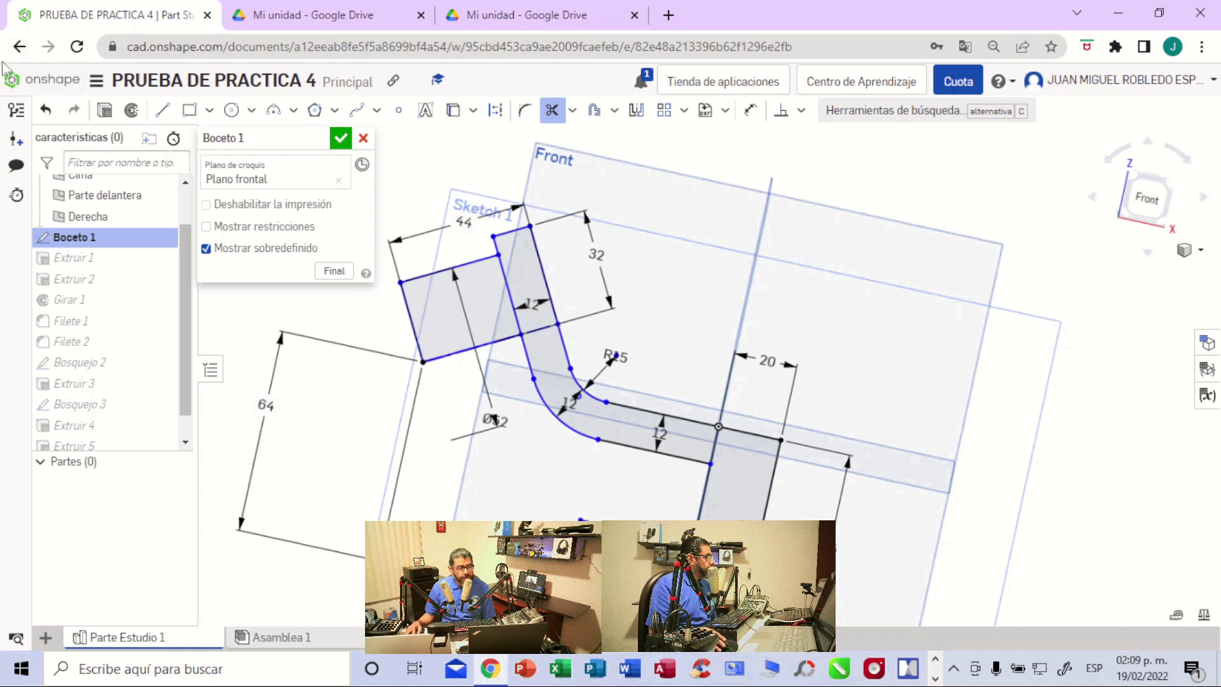
left_click(46, 112)
left_click(46, 112)
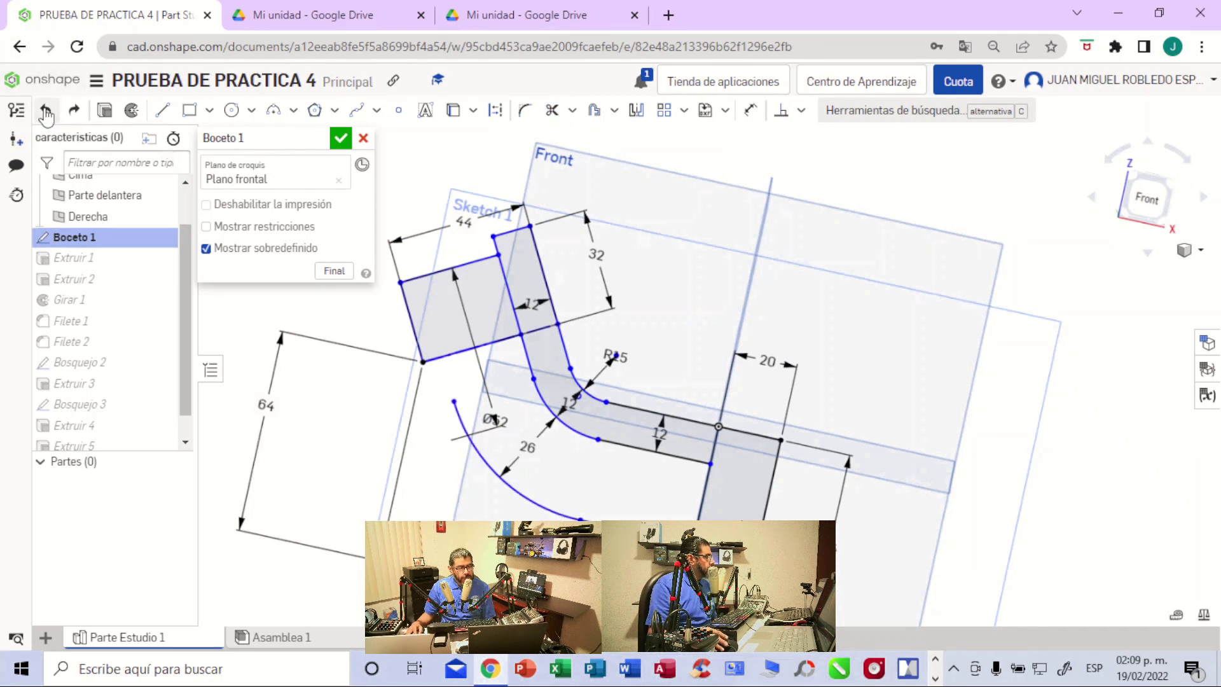
left_click(46, 112)
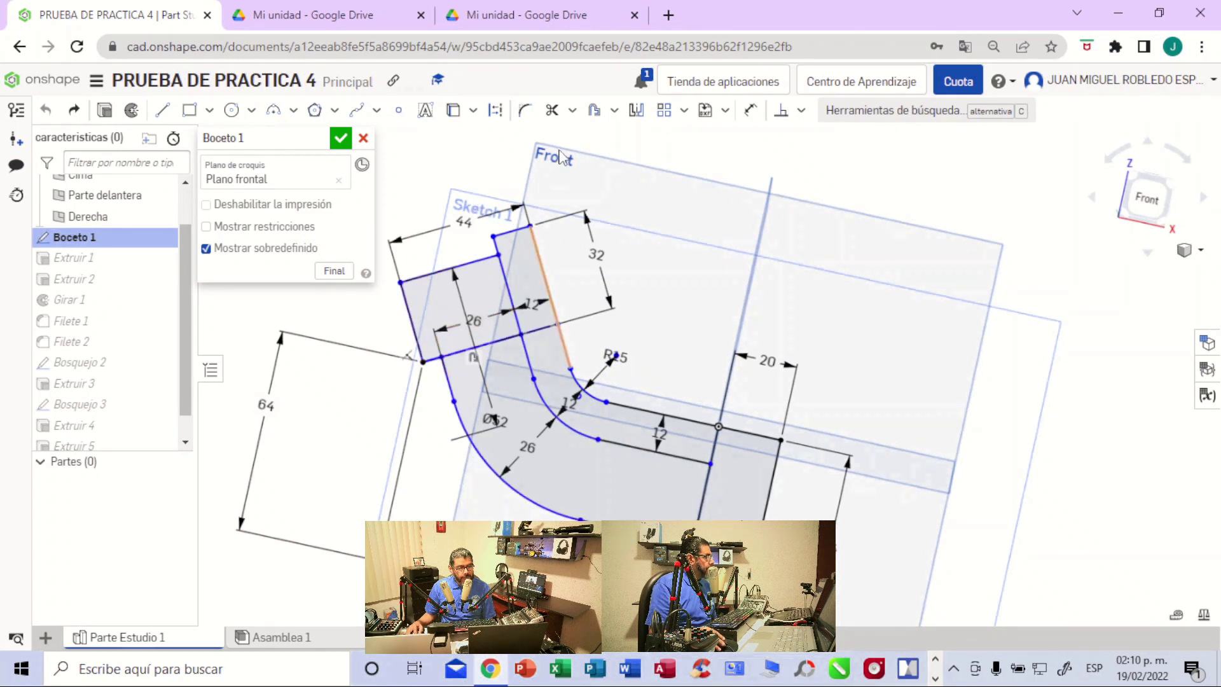
- Trim away only the short offset line between the boss profile and the rib's outer arc
left_click(572, 110)
left_click(563, 140)
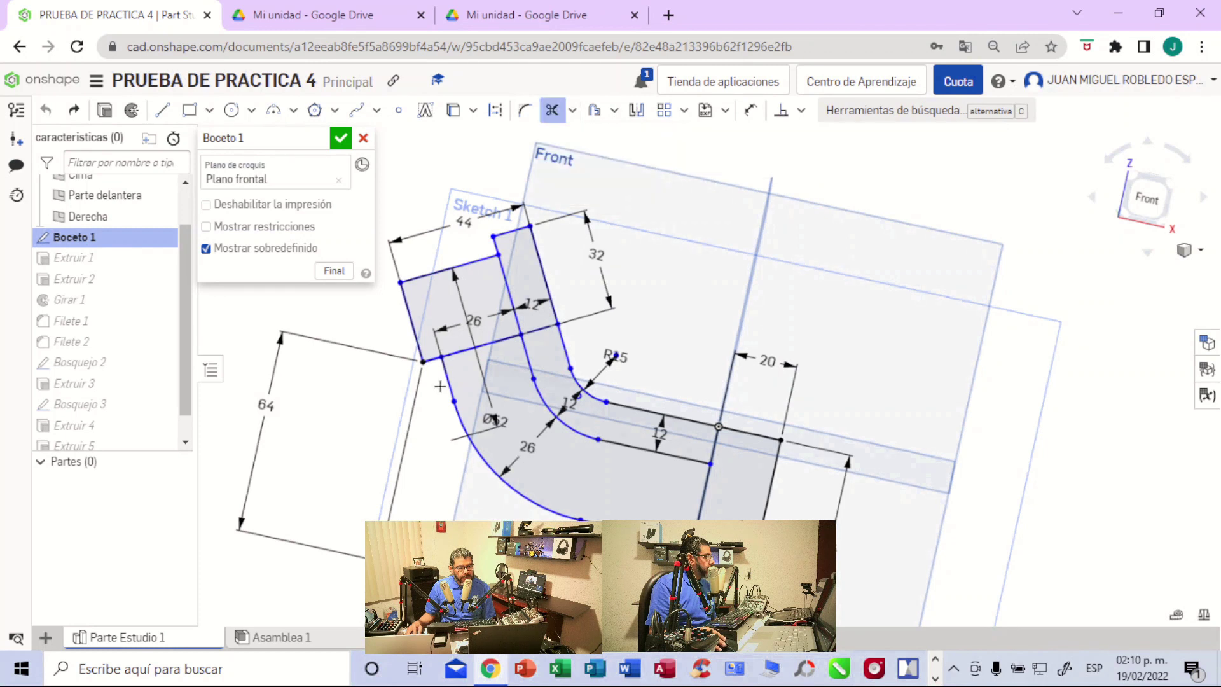
left_click(448, 375)
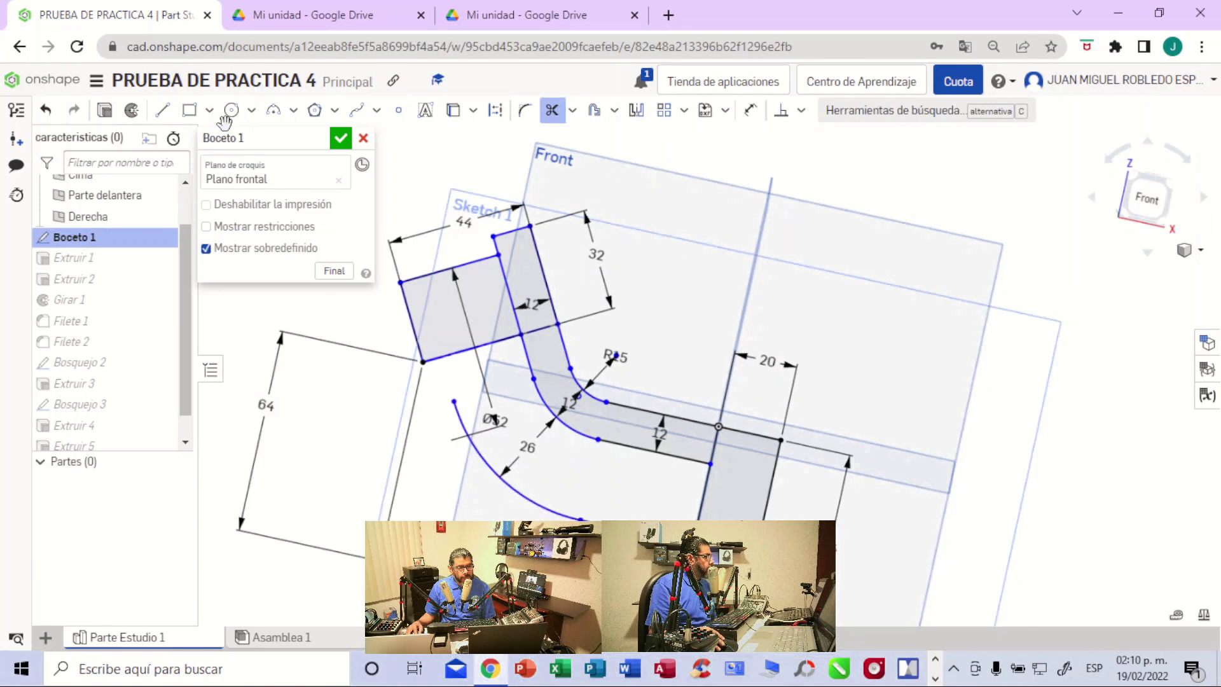
- Draw a line about 14.5 mm long from the outer arc's free end to the boss profile's lower edge, and finish the sketch
left_click(162, 110)
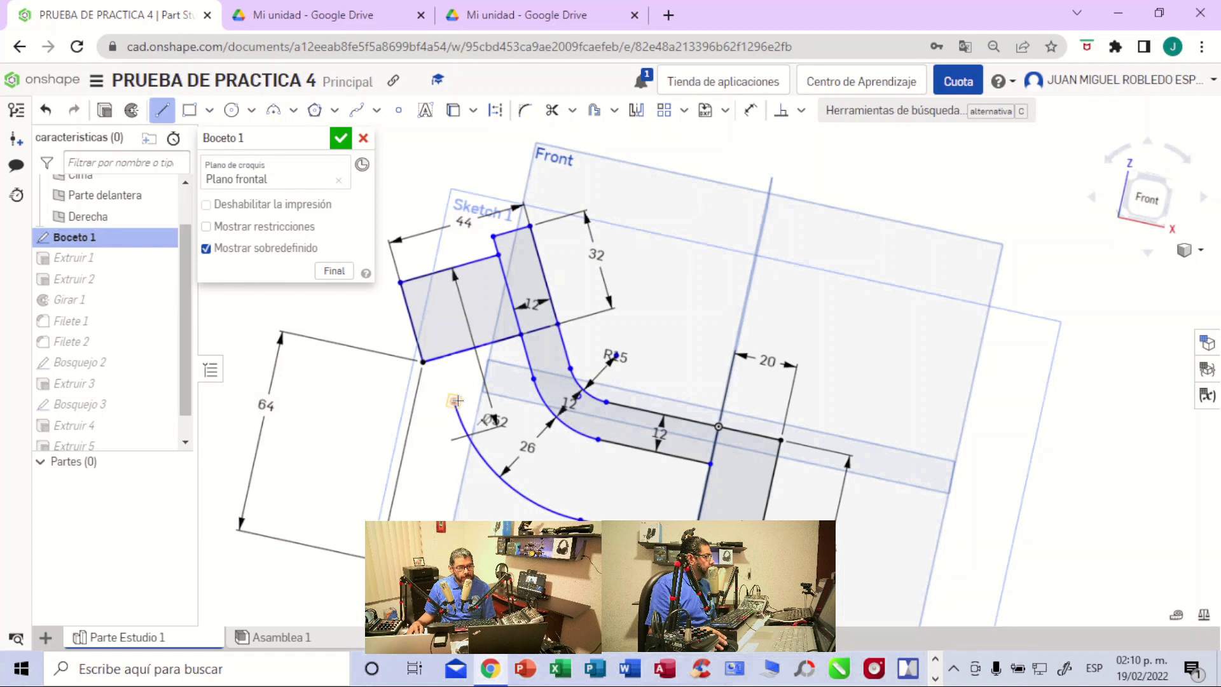
left_click(454, 401)
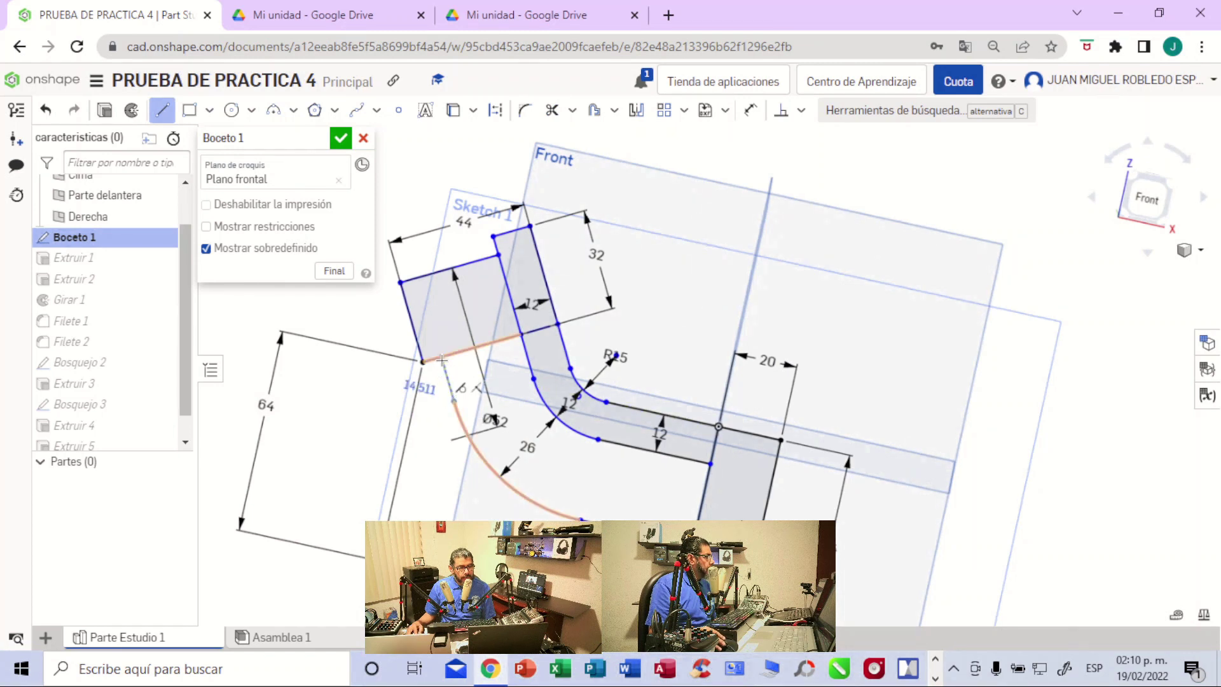
left_click(440, 359)
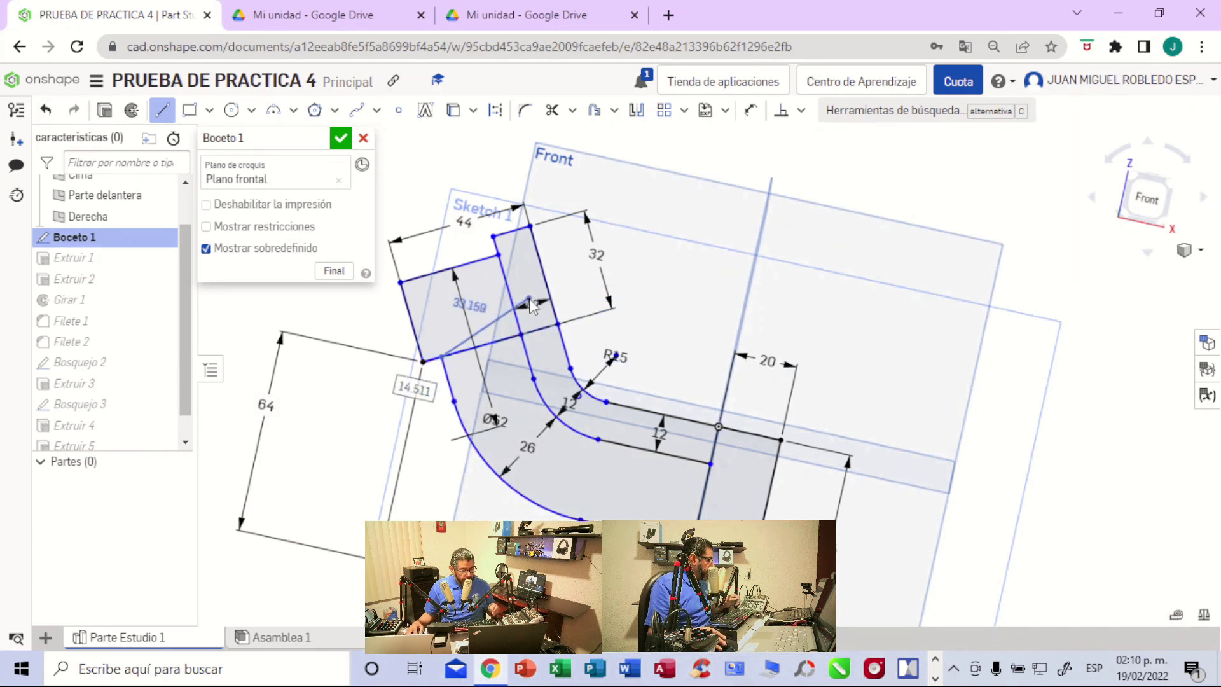
key("F1")
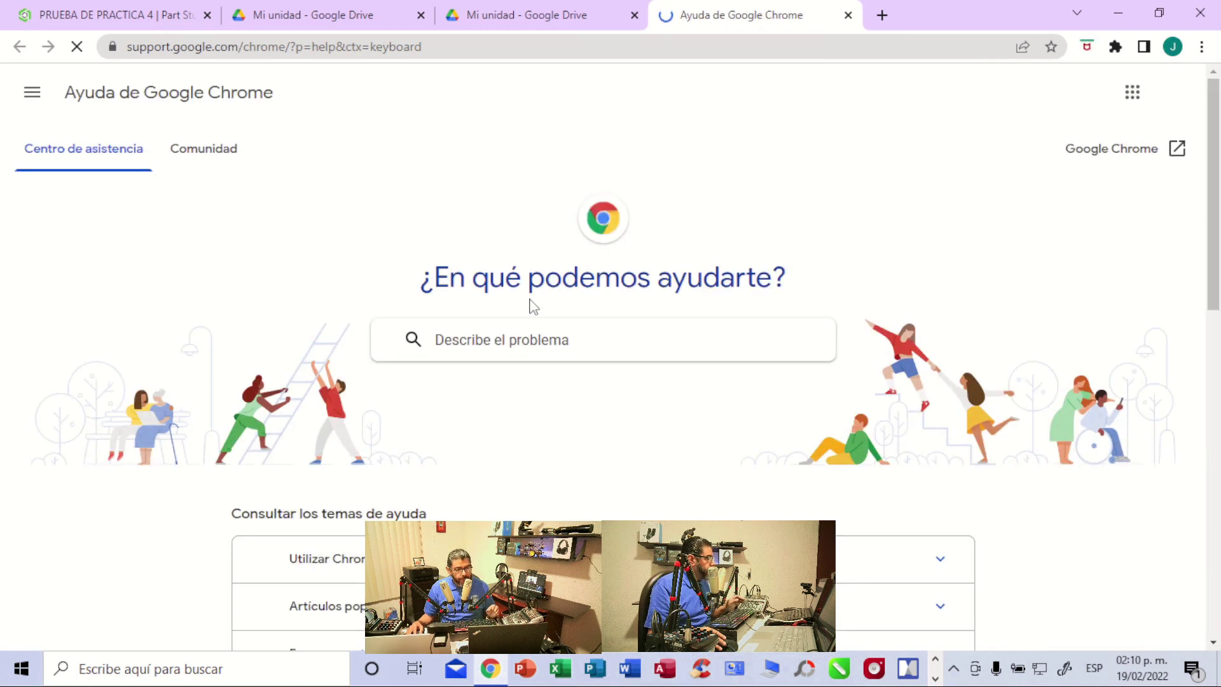
left_click(169, 23)
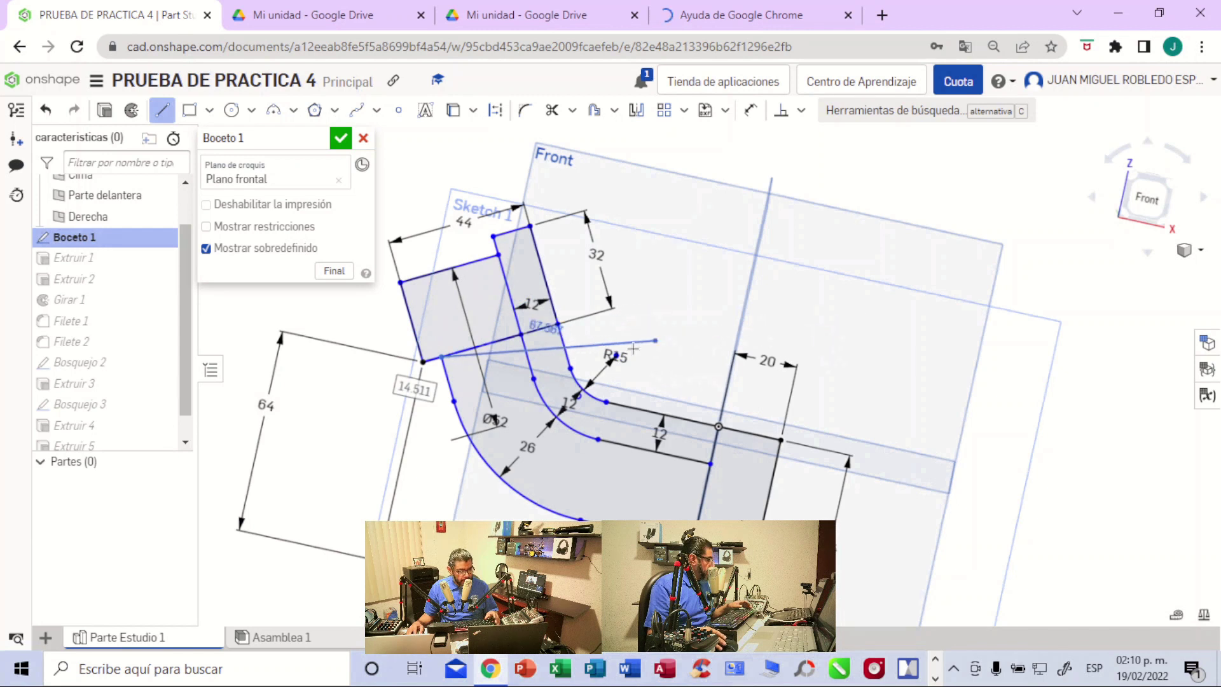
key("Escape")
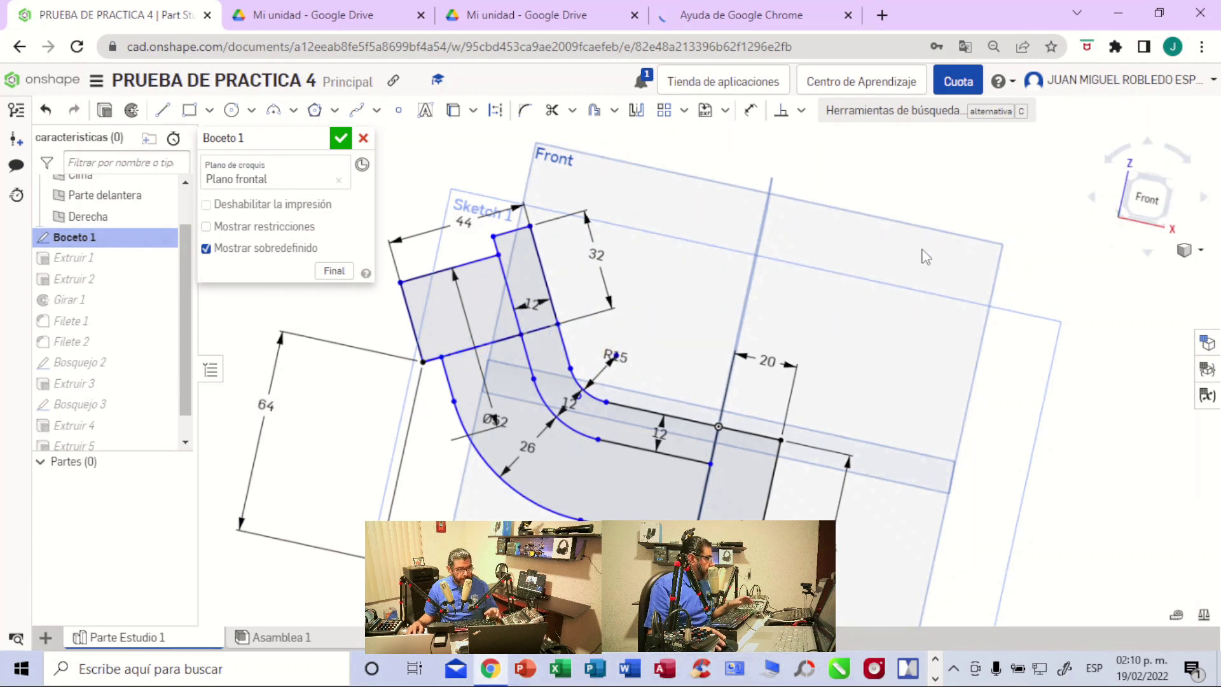
left_click(341, 144)
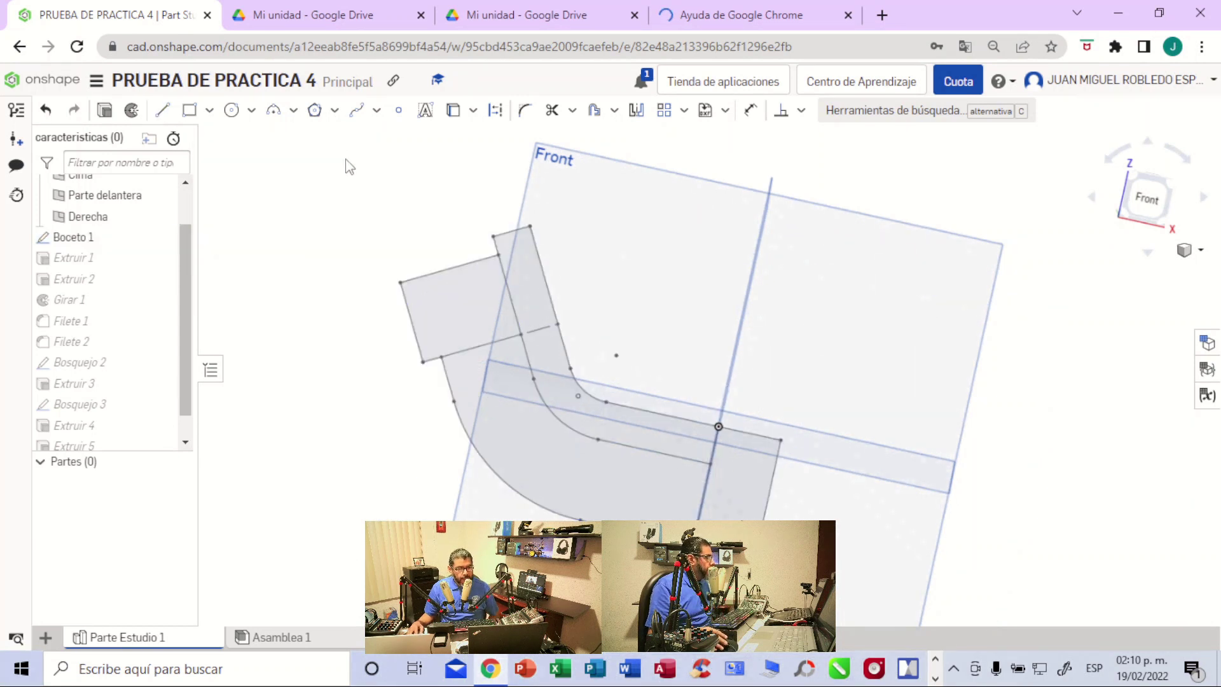